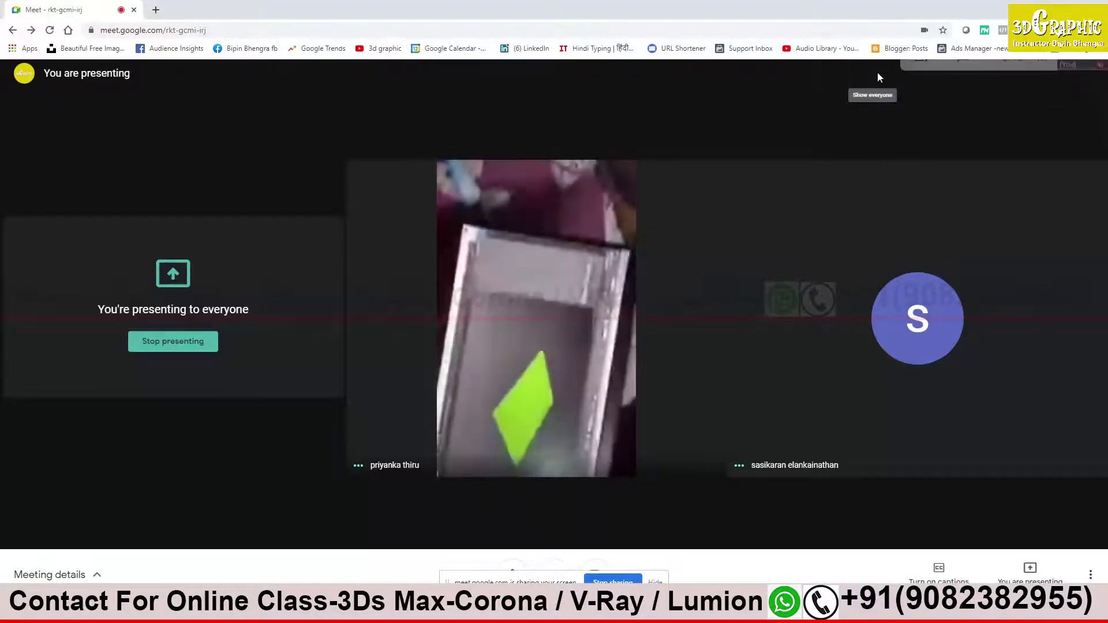
Open and close the Meet meeting details panel, then switch to the 3ds Max scene.
click(875, 73)
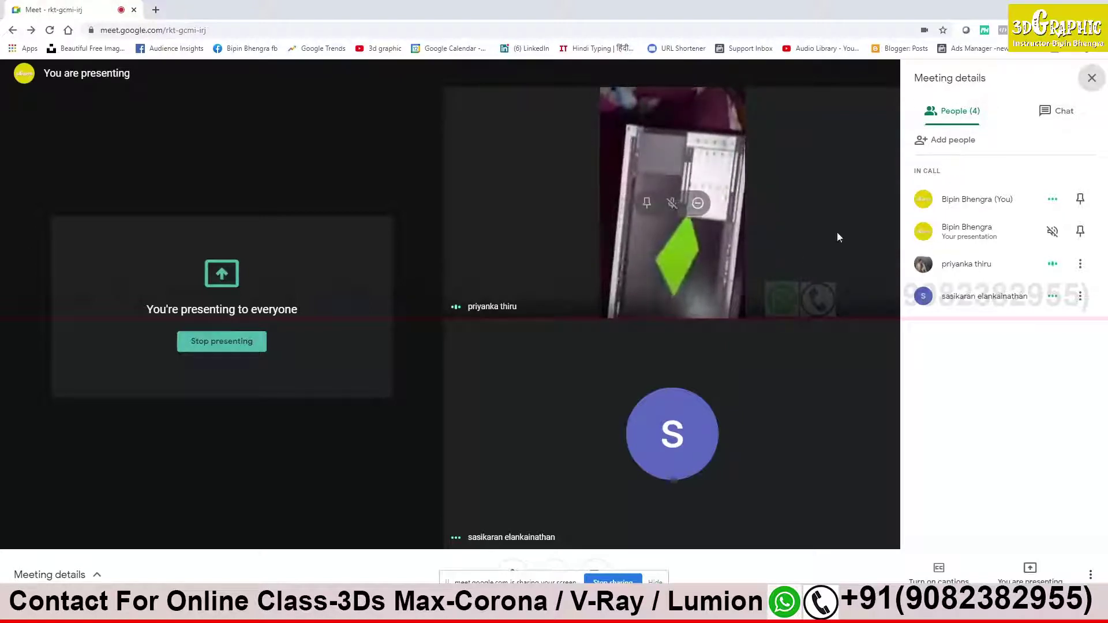
click(1092, 79)
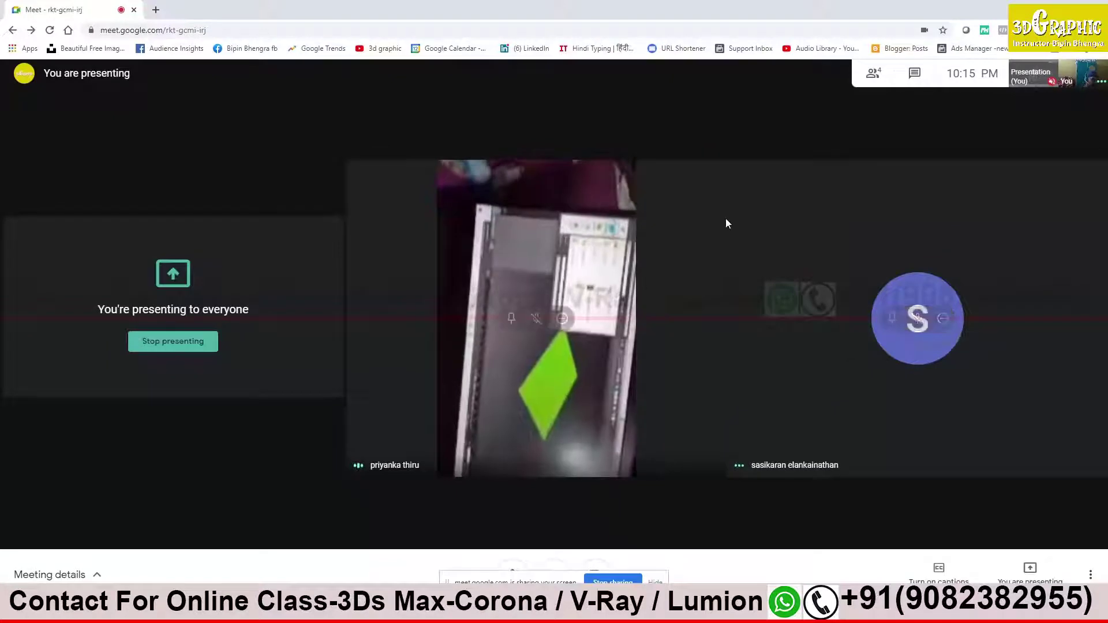
mouse_move(54, 9)
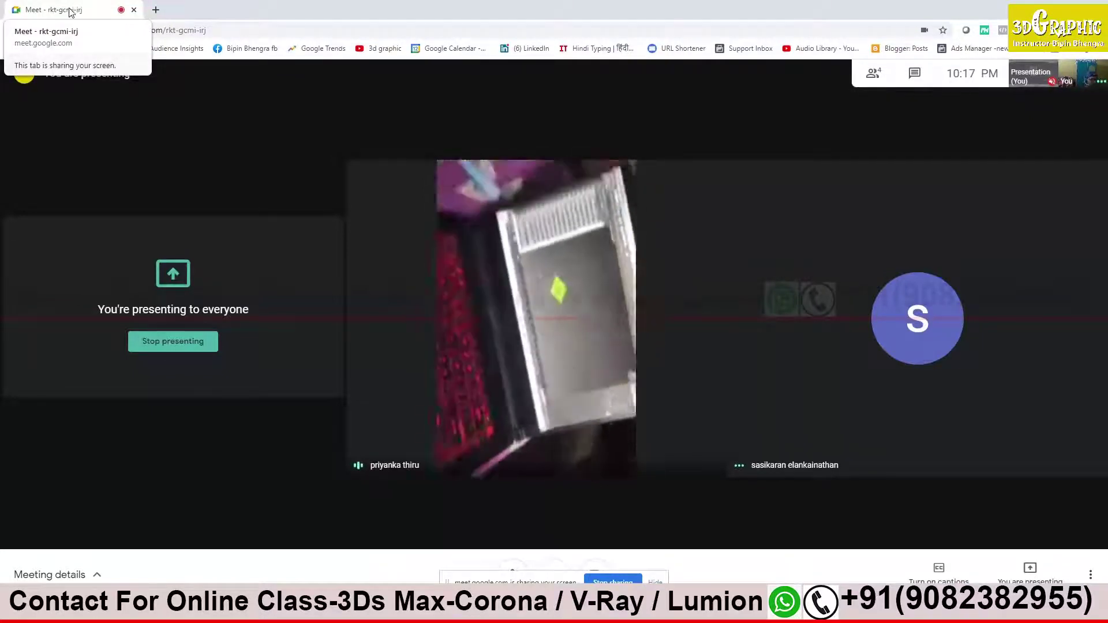
key(super+Down)
key(super+Down)
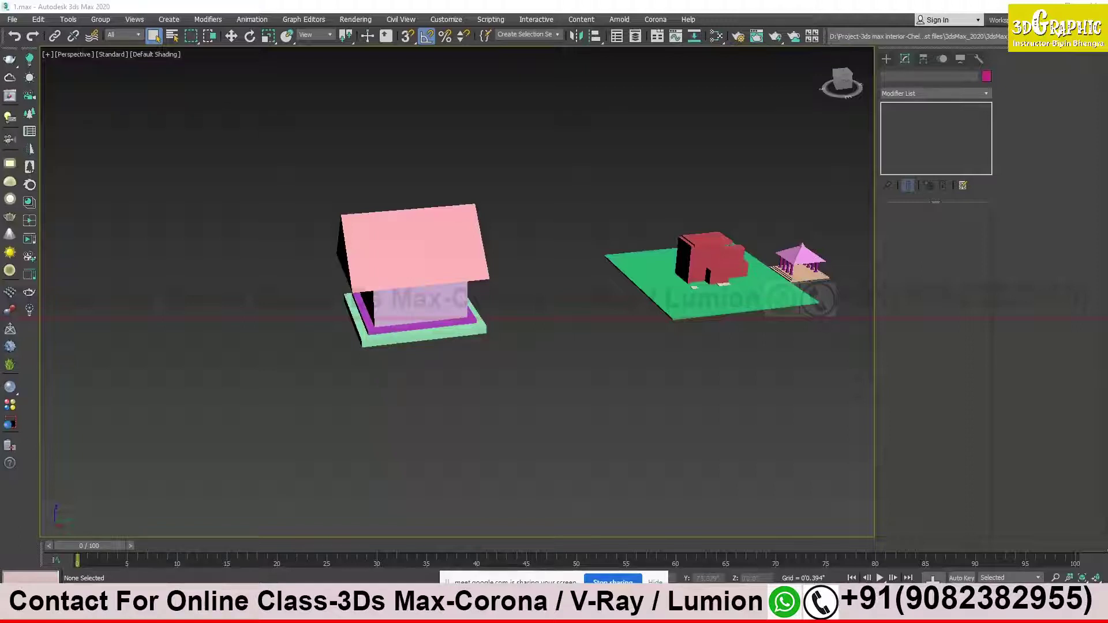
Hide the screen-sharing notice and select wall box Box015 with the Move tool.
mouse_move(448, 582)
mouse_down()
mouse_move(1, 525)
mouse_move(1, 436)
mouse_up()
click(42, 436)
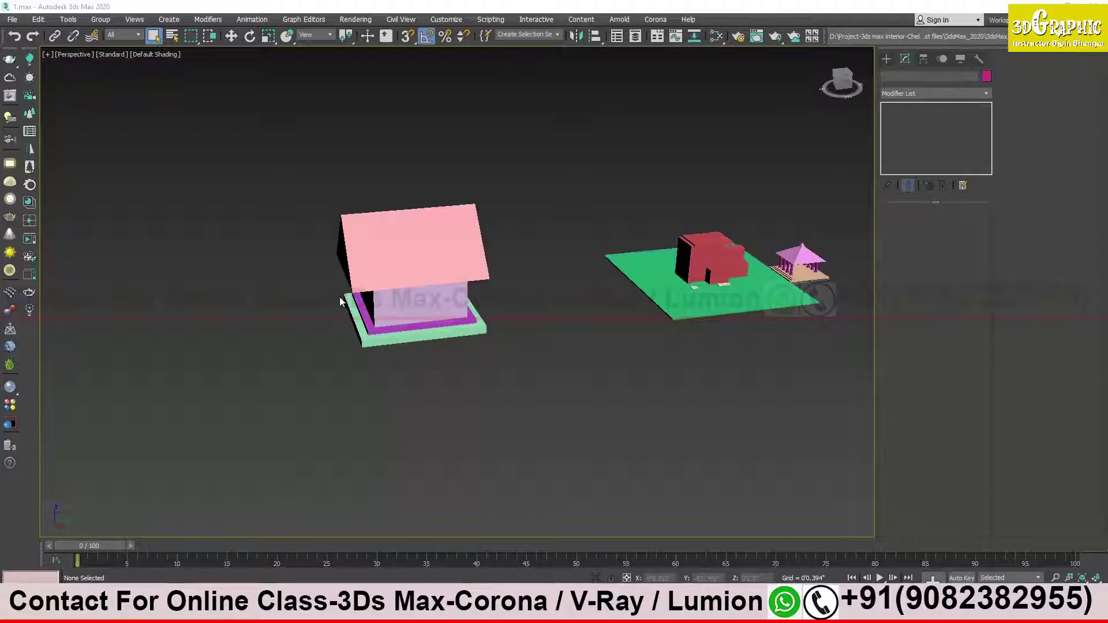
mouse_move(507, 286)
alt+middle_down()
mouse_move(528, 285)
mouse_move(427, 314)
alt+middle_up()
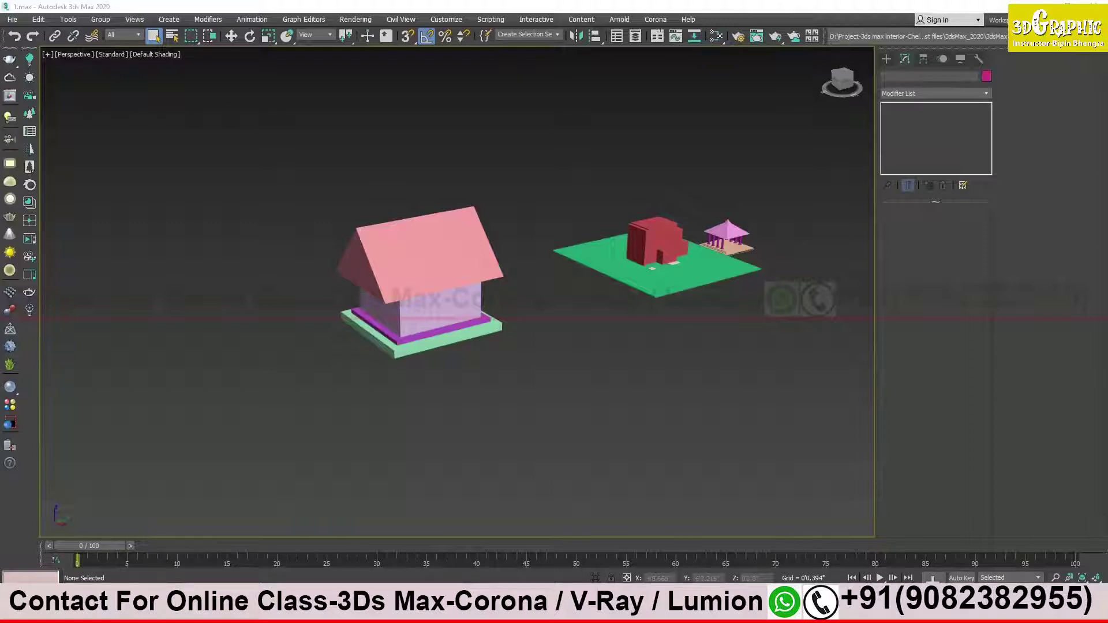
middle_drag(548, 262, 392, 281)
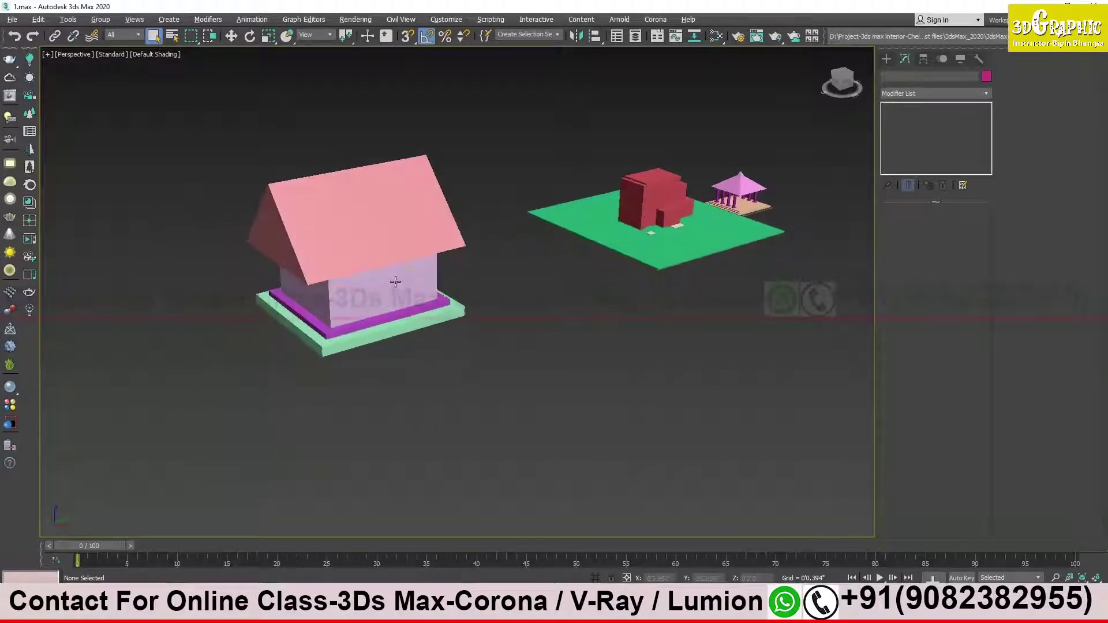
click(392, 282)
key(w)
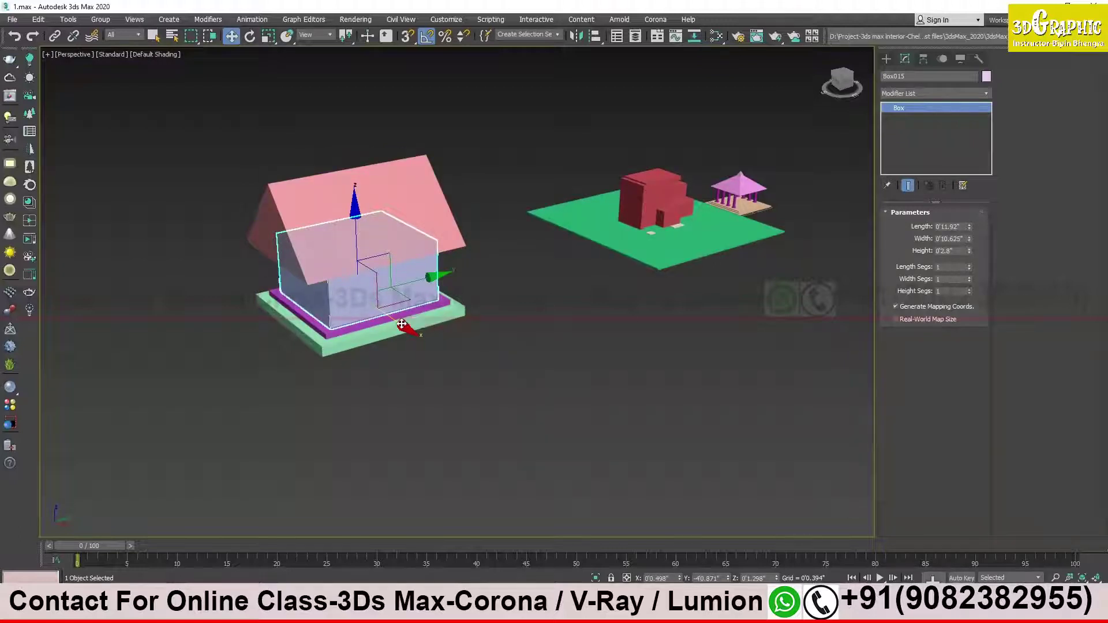
mouse_move(402, 325)
alt+middle_down()
mouse_move(234, 296)
mouse_move(331, 303)
mouse_move(314, 266)
mouse_move(288, 267)
alt+middle_up()
scroll(331, 303, up, 2)
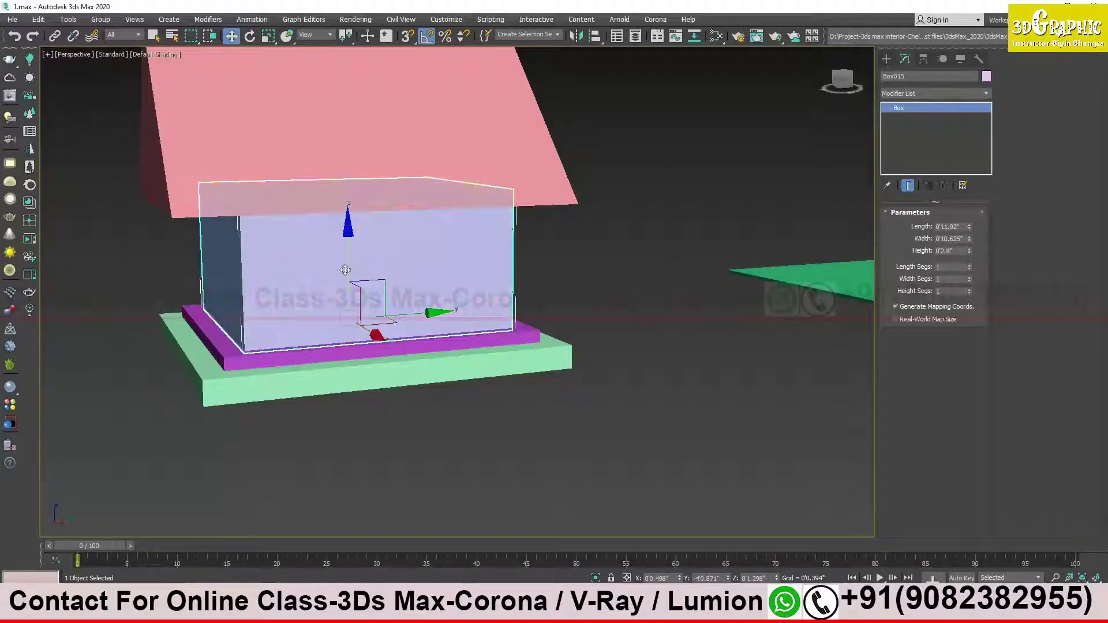
alt+middle_drag(285, 268, 283, 277)
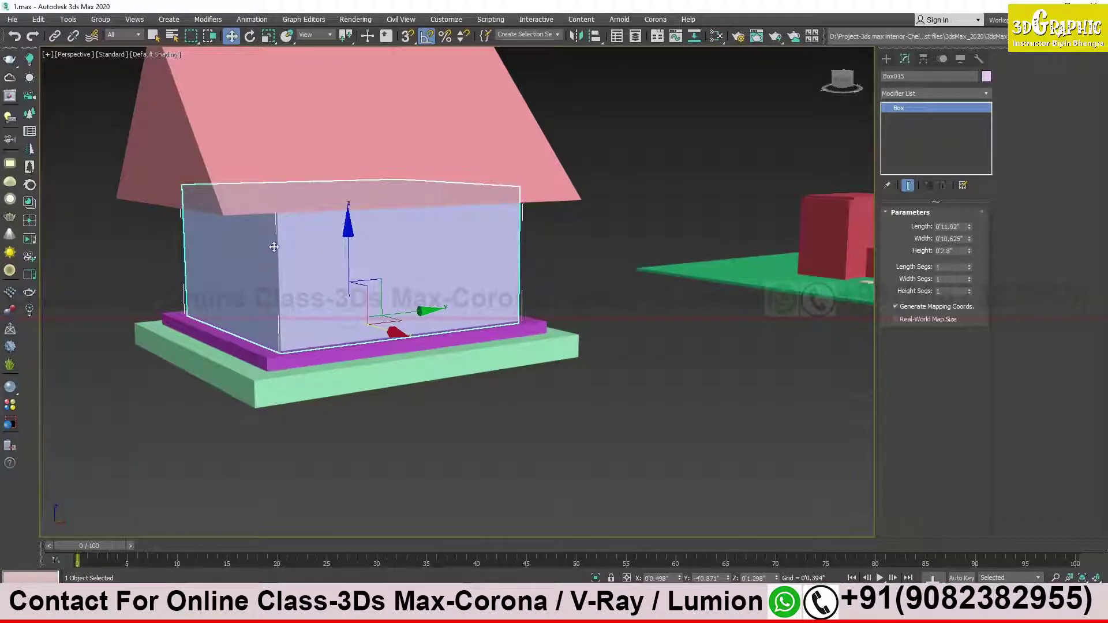
mouse_move(426, 256)
middle_down()
mouse_move(335, 253)
mouse_move(331, 242)
middle_up()
scroll(336, 252, down, 5)
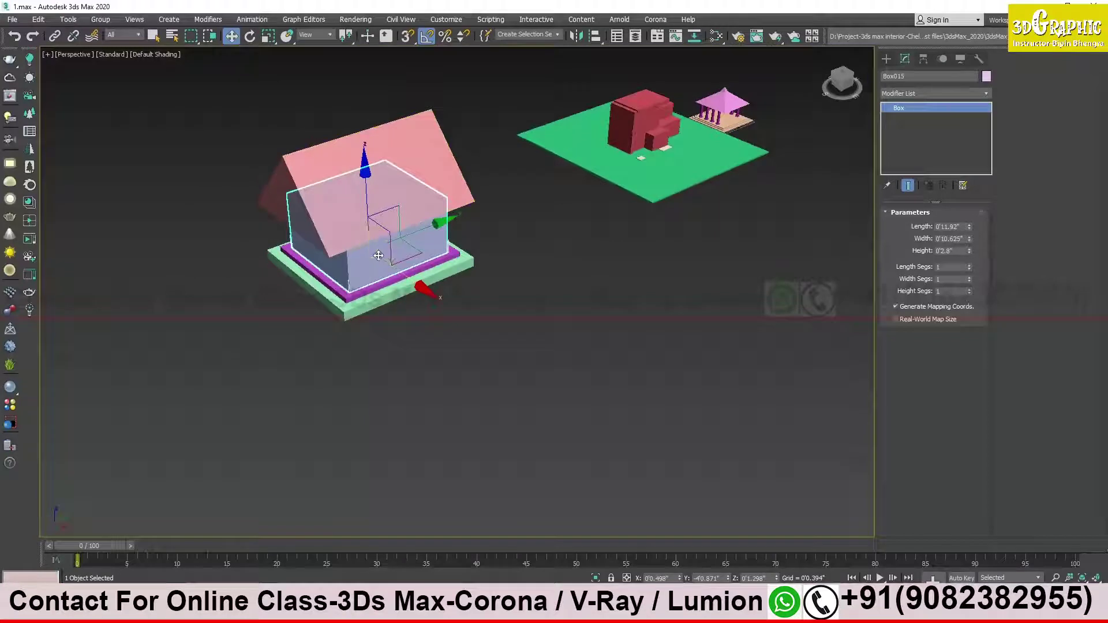
middle_drag(386, 263, 392, 264)
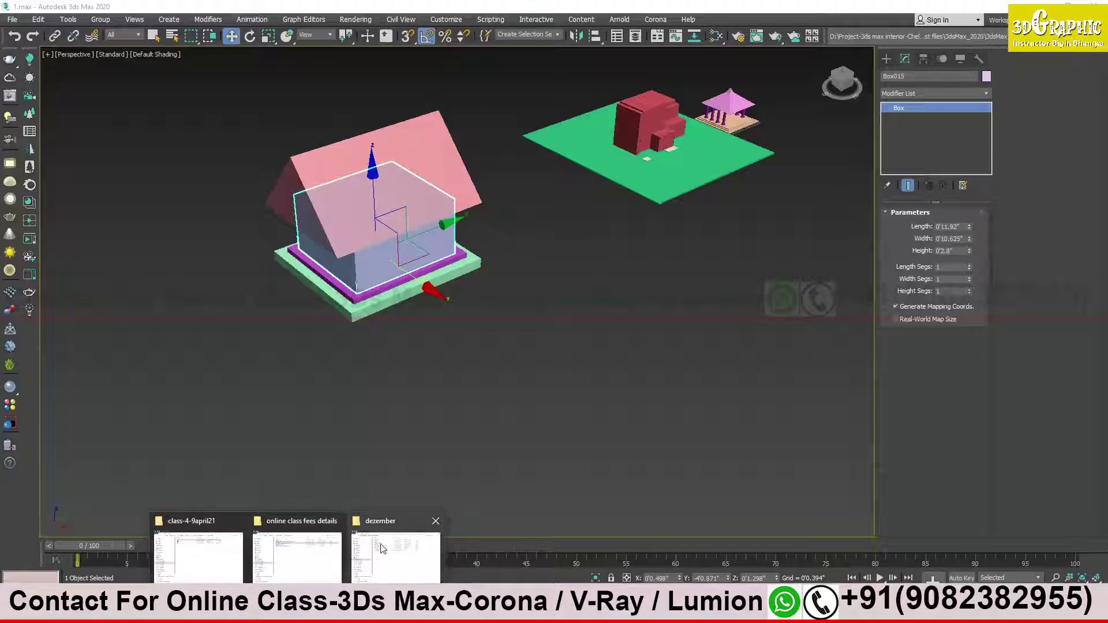
Select the NEW PLANING drawing in the online class fees details folder.
click(312, 563)
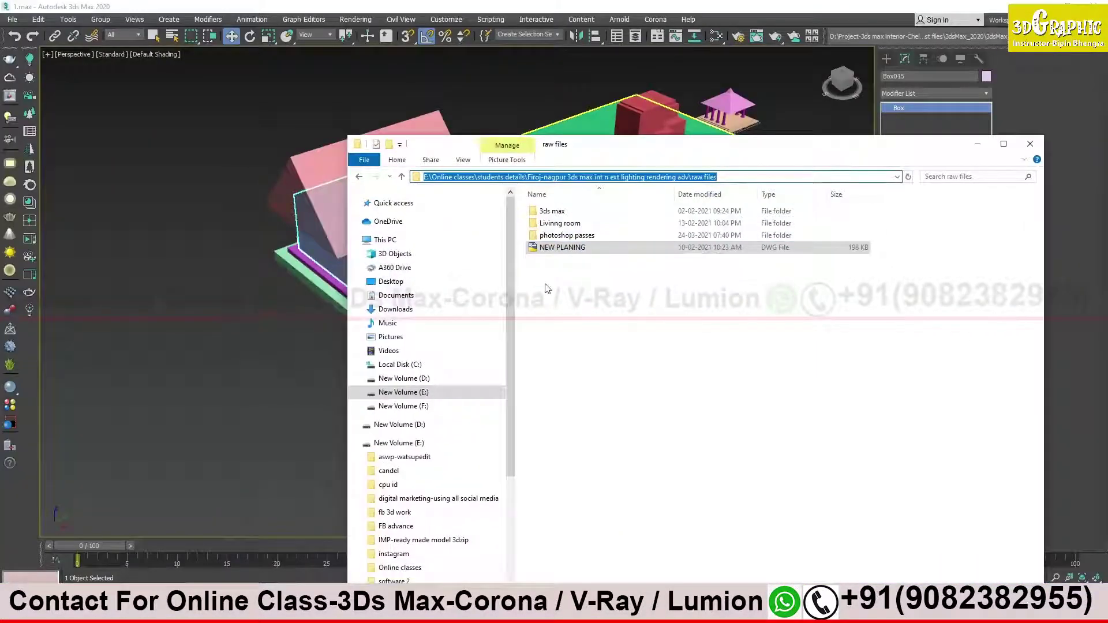
click(554, 249)
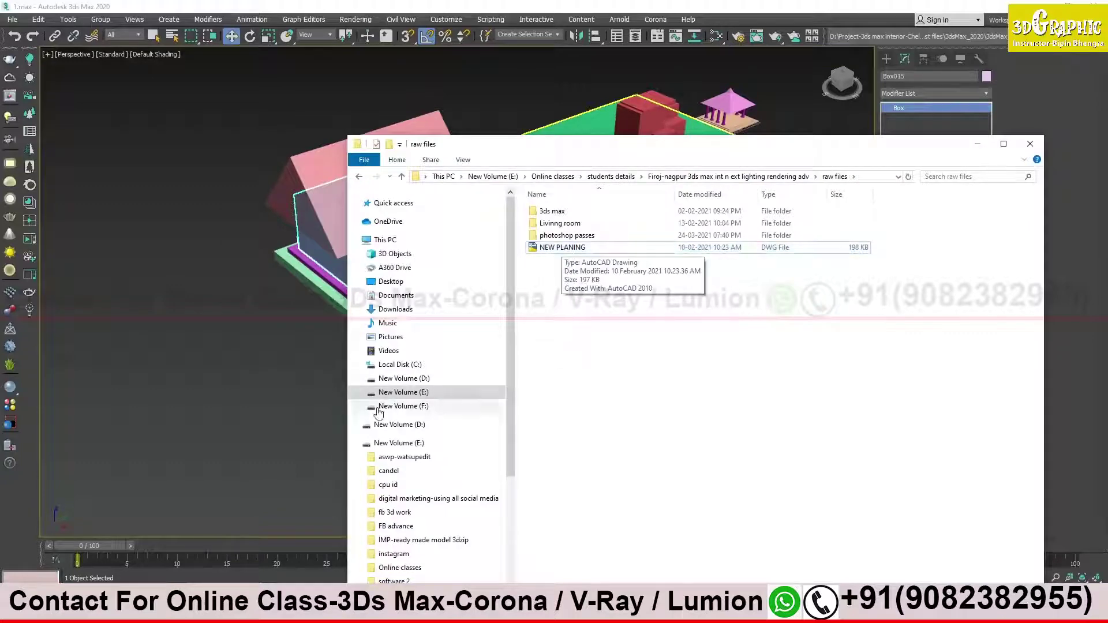
click(196, 351)
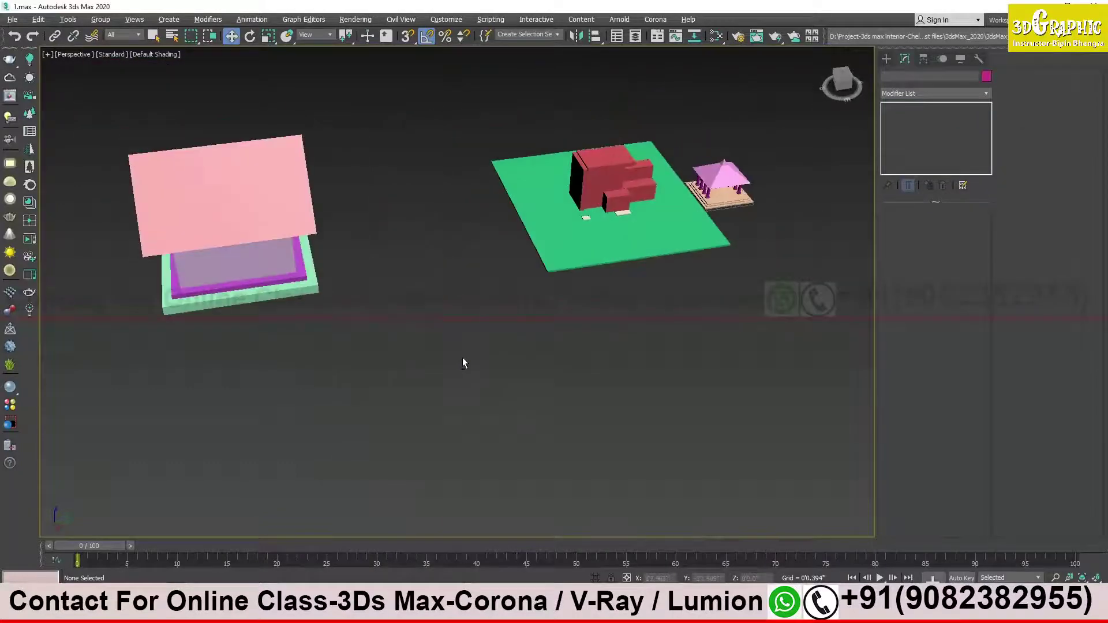
alt+middle_drag(462, 358, 472, 350)
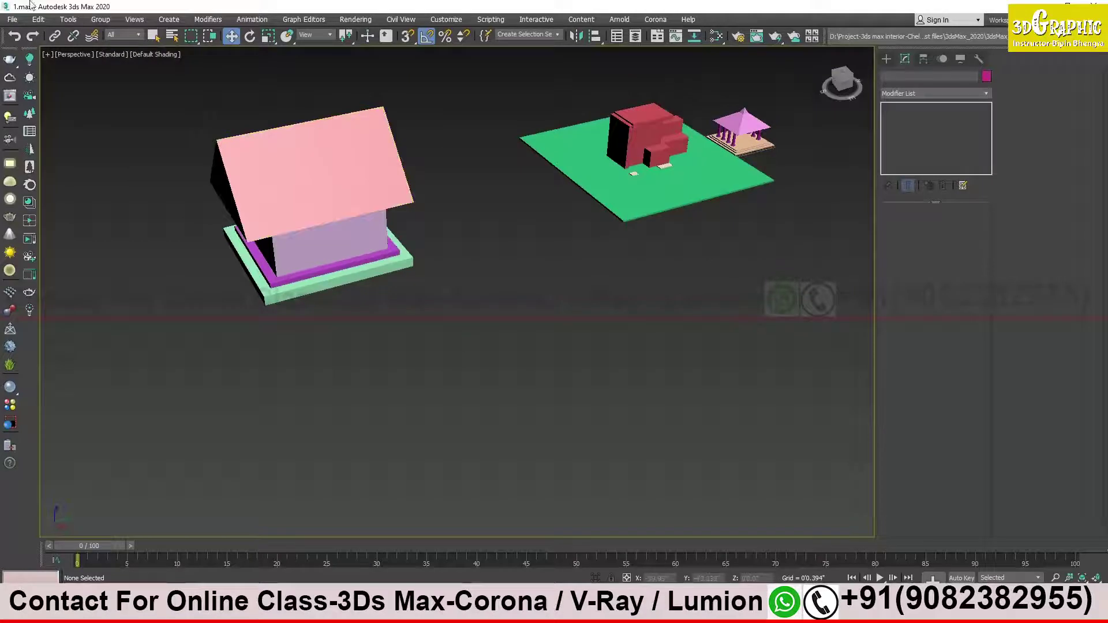
click(12, 20)
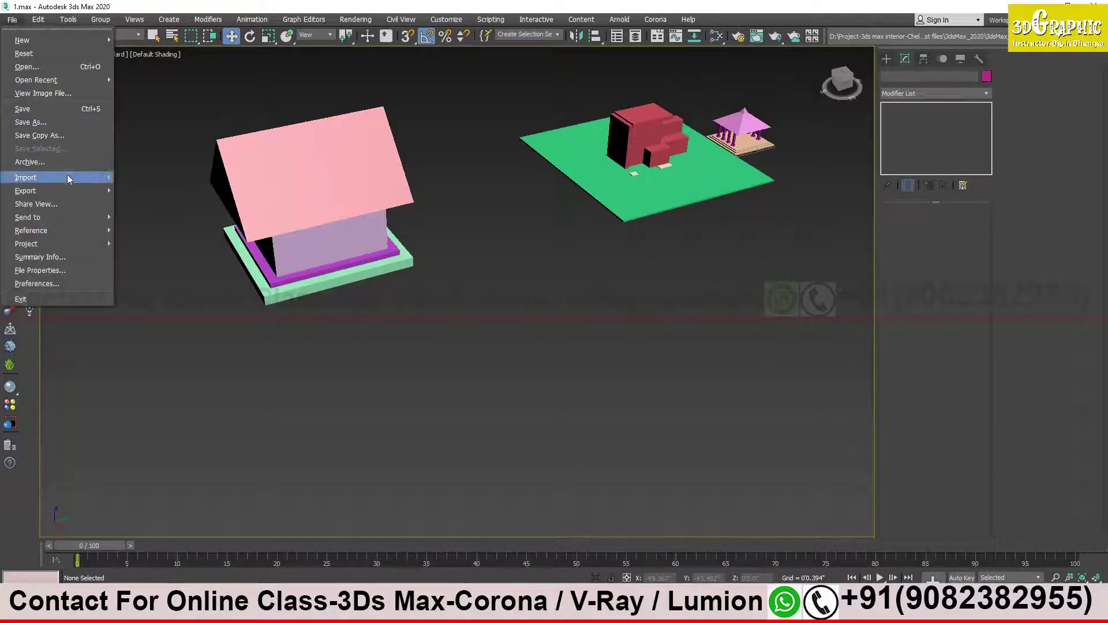
mouse_move(26, 178)
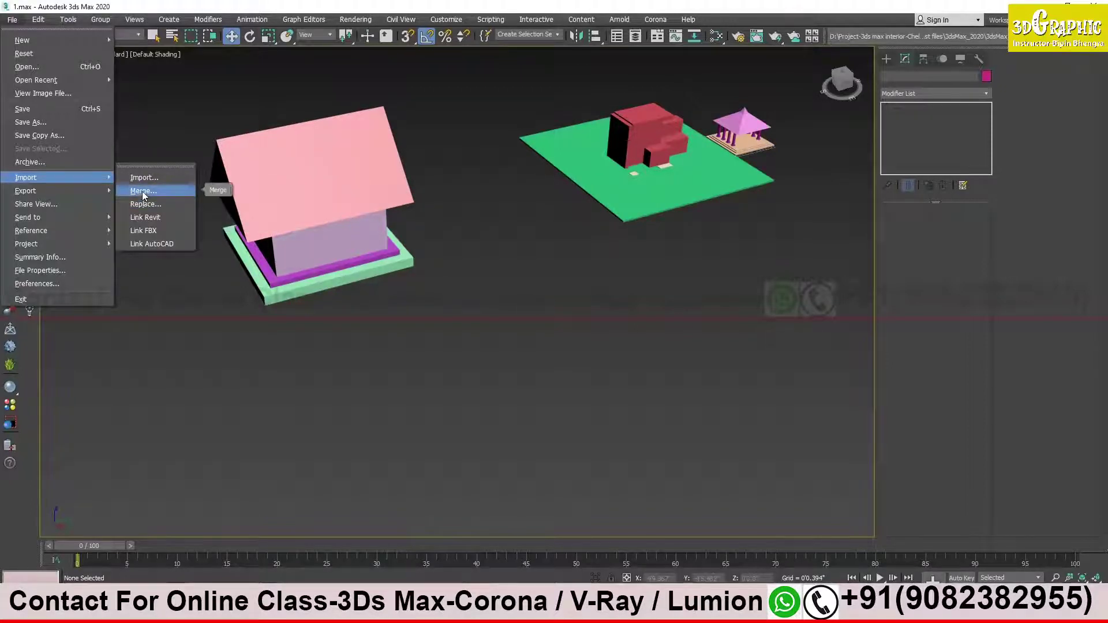
click(227, 364)
Bring the raw files folder window forward and move it to the right.
click(296, 611)
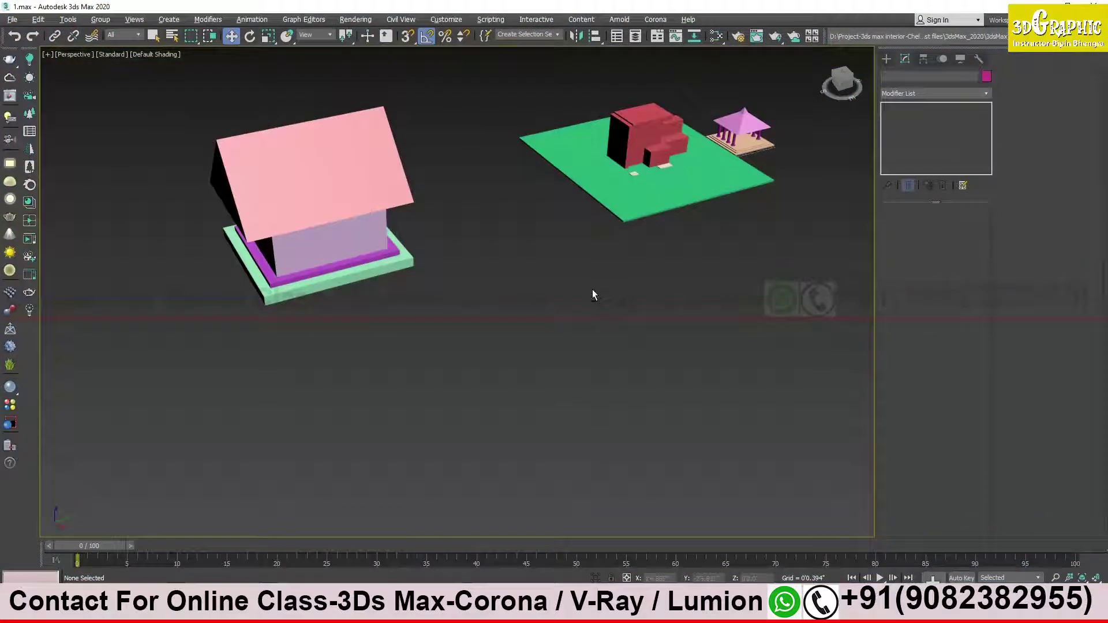
key(alt+Tab)
click(407, 202)
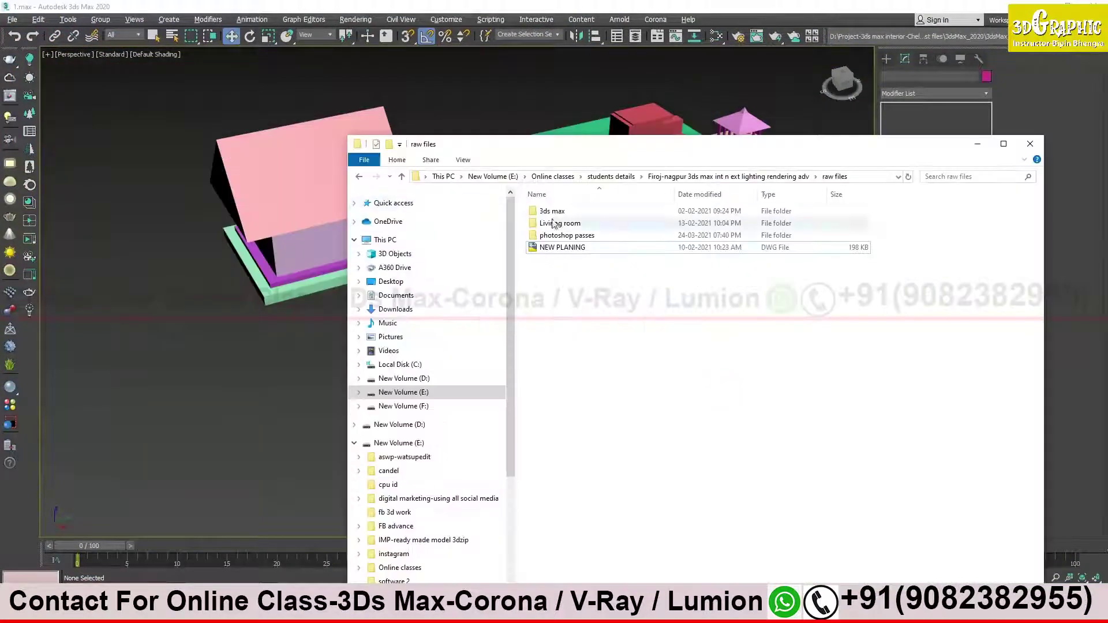
drag(538, 149, 609, 161)
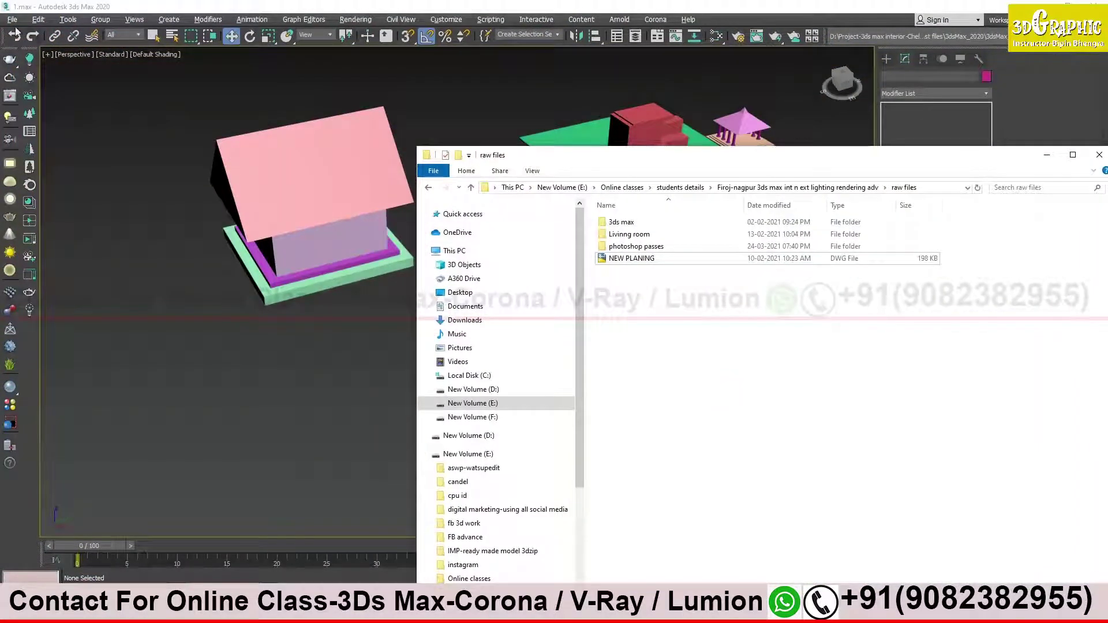
click(12, 20)
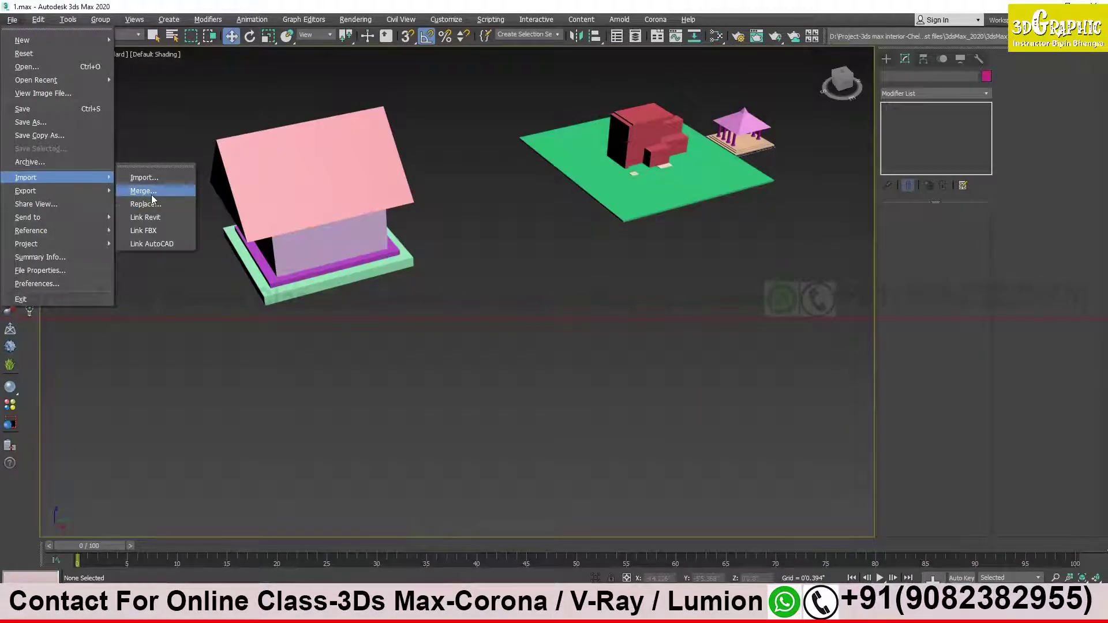
click(496, 227)
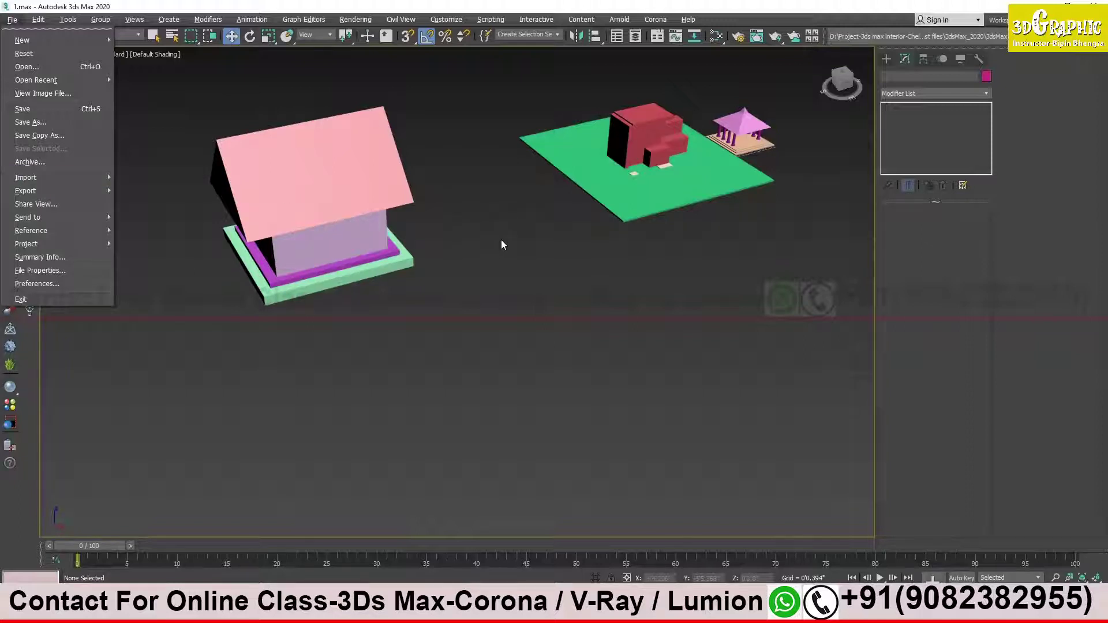
mouse_move(523, 217)
middle_down()
mouse_move(572, 294)
mouse_move(509, 240)
mouse_move(434, 259)
mouse_move(460, 292)
mouse_move(480, 292)
mouse_move(424, 293)
mouse_move(420, 240)
mouse_move(434, 241)
middle_up()
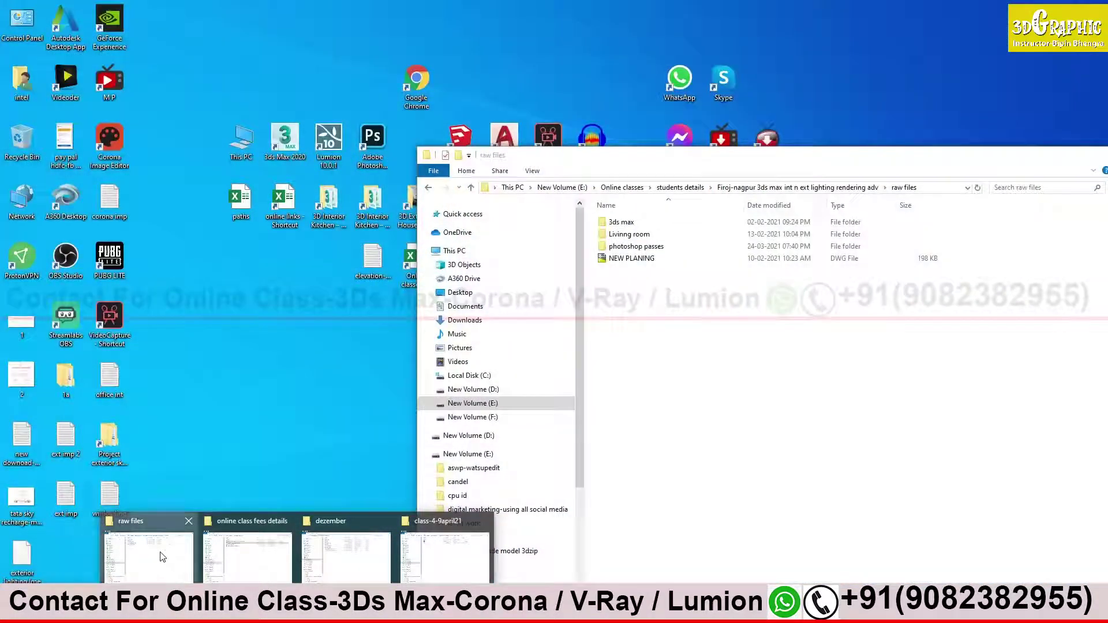
Drag NEW PLANING.dwg from the raw files folder into the 3ds Max viewport.
click(155, 554)
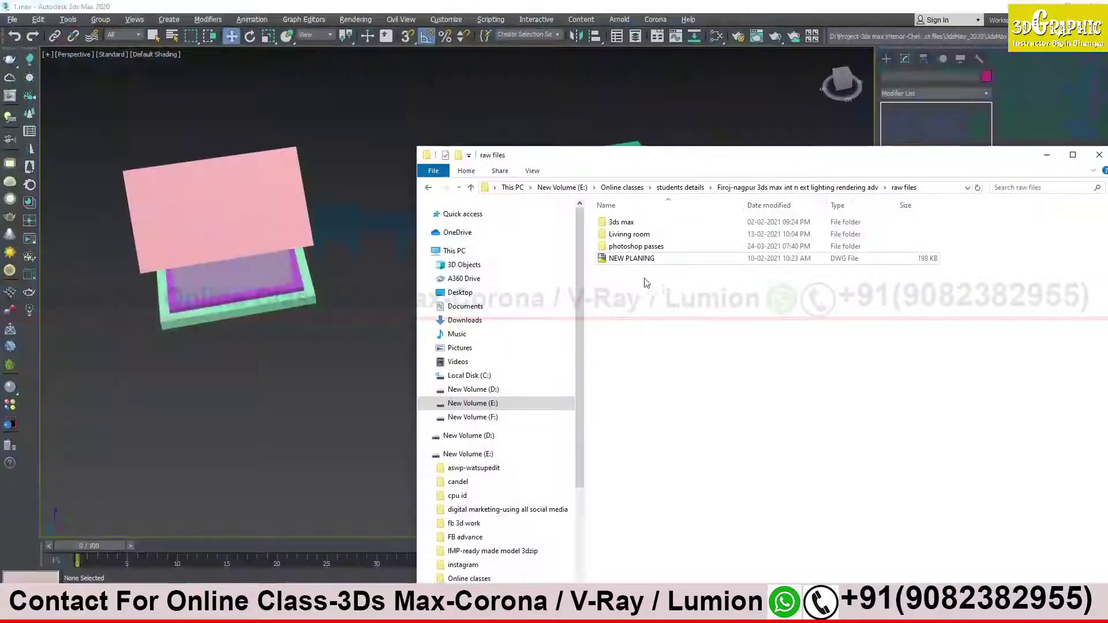
drag(533, 159, 909, 177)
drag(1007, 277, 440, 409)
click(474, 414)
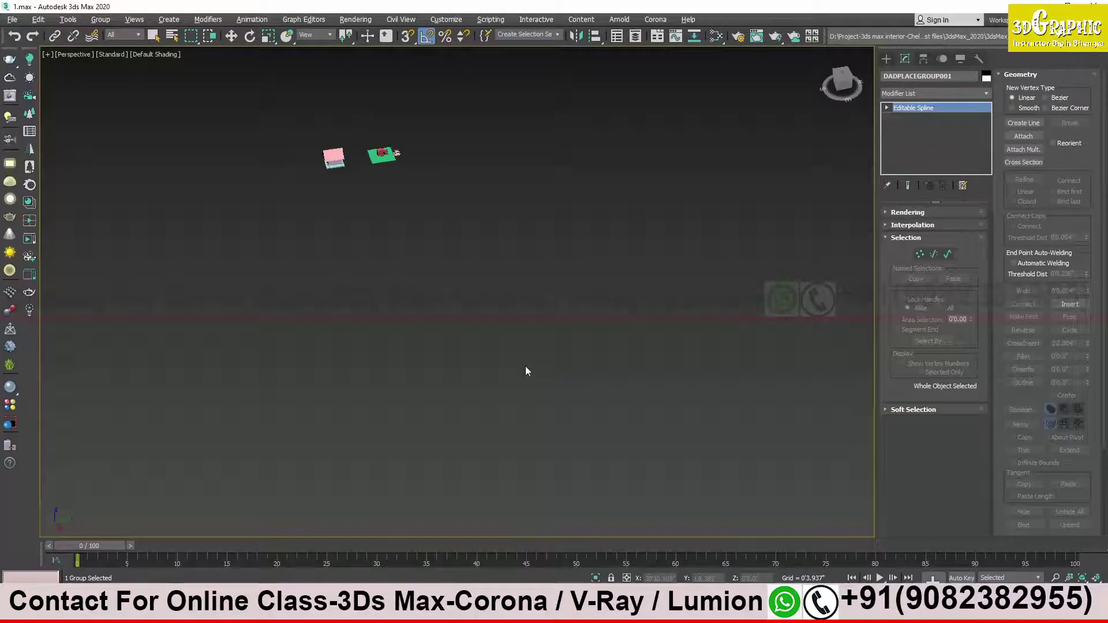
Frame the imported floor plan and move it to the scene origin in Top view.
key(z)
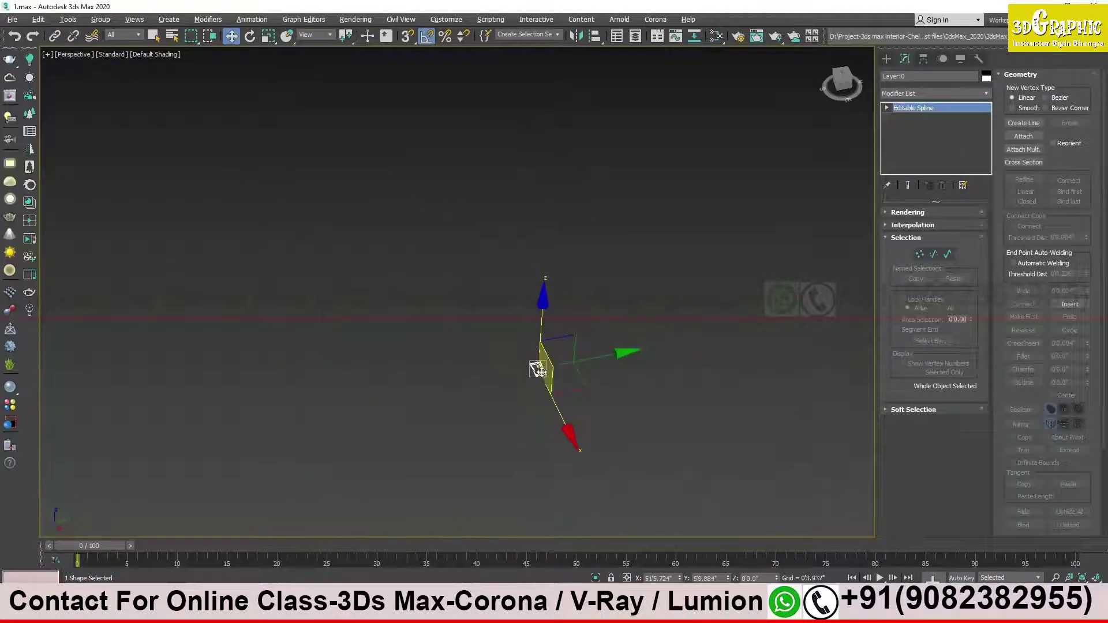
alt+middle_drag(539, 376, 566, 433)
key(t)
scroll(563, 436, down, 5)
scroll(563, 435, down, 5)
scroll(571, 433, down, 3)
drag(697, 349, 577, 365)
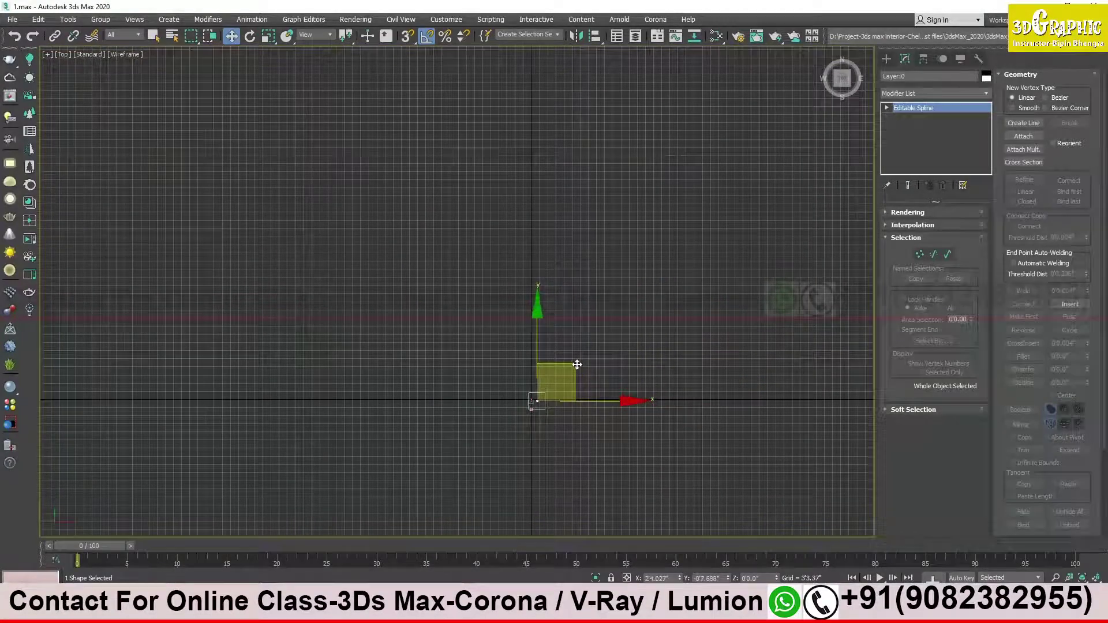
Shift the floor plan up-left beside the other models in Top view.
key(p)
mouse_move(564, 196)
alt+middle_down()
mouse_move(389, 129)
mouse_move(461, 243)
mouse_move(440, 268)
mouse_move(453, 270)
mouse_move(431, 243)
mouse_move(472, 259)
mouse_move(483, 288)
alt+middle_up()
scroll(461, 243, down, 3)
scroll(465, 272, up, 3)
scroll(472, 260, down, 3)
key(t)
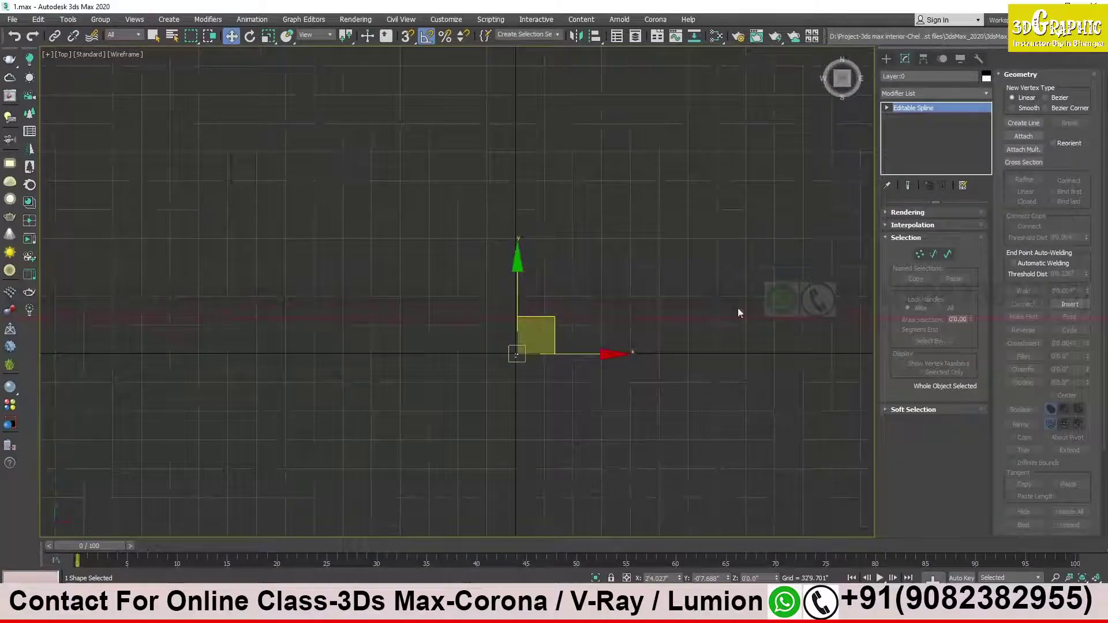
scroll(601, 348, down, 3)
scroll(528, 383, up, 3)
middle_drag(528, 383, 497, 335)
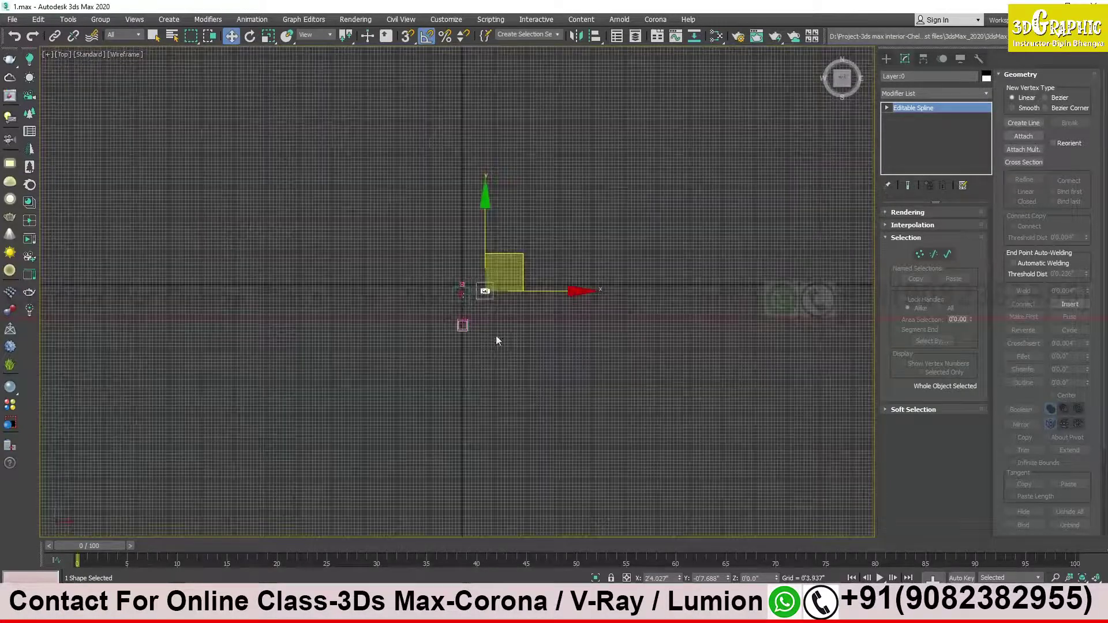
scroll(460, 317, up, 3)
middle_drag(635, 254, 507, 364)
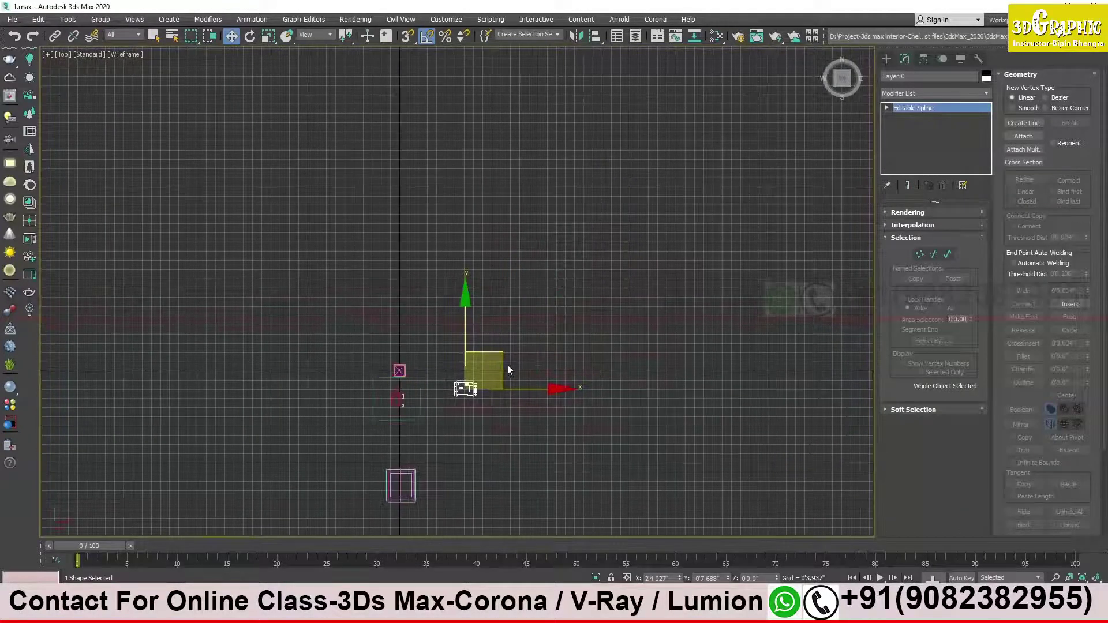
mouse_move(502, 354)
mouse_down()
mouse_move(452, 317)
mouse_move(467, 311)
mouse_move(430, 364)
mouse_up()
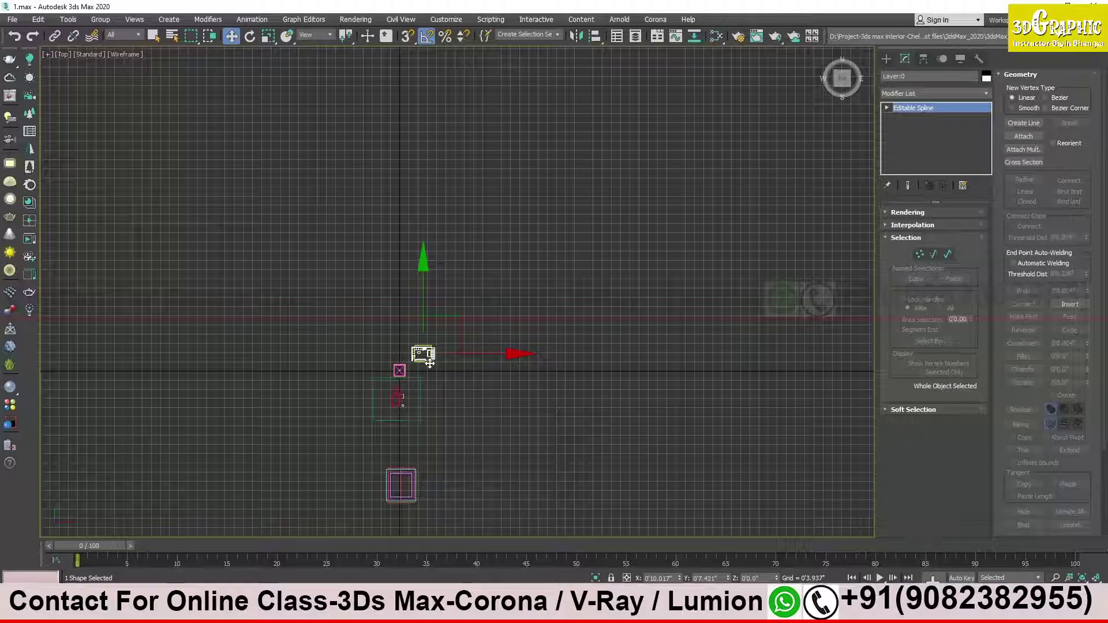
Check the placed floor plan in Perspective view, then return to Top view.
key(p)
mouse_move(490, 178)
alt+middle_down()
mouse_move(408, 190)
mouse_move(446, 207)
alt+middle_up()
scroll(413, 198, up, 2)
scroll(413, 200, up, 1)
scroll(416, 206, up, 2)
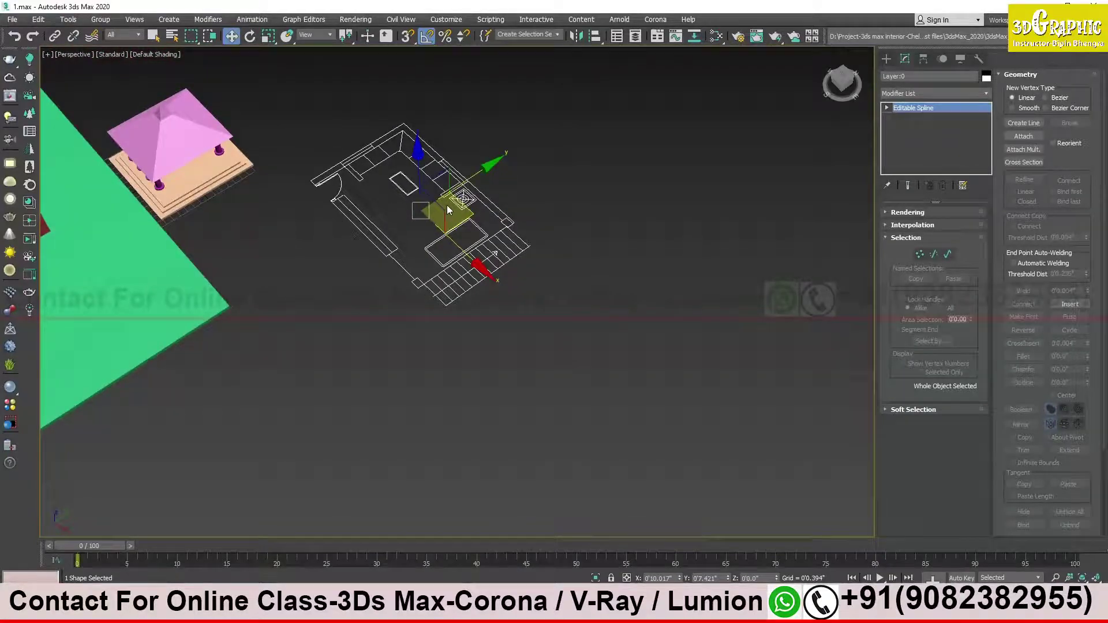
key(t)
Add a hyphen dividing rule below the earlier Word notes.
key(alt+Tab)
scroll(619, 431, down, 2)
scroll(519, 404, down, 1)
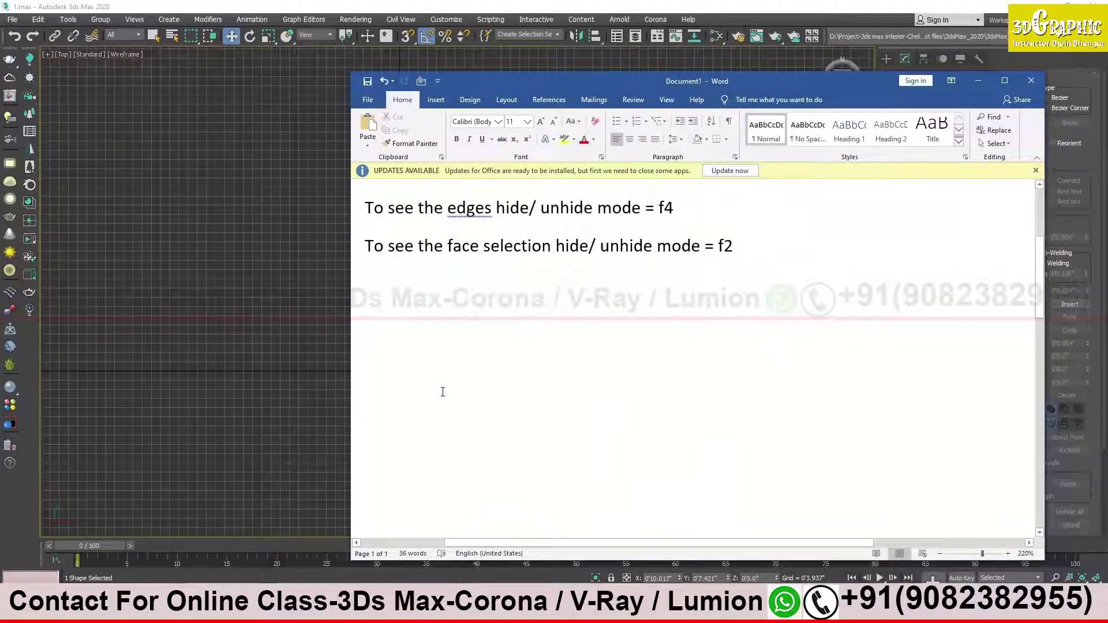
text(------------------------)
key(Return)
Type the note 'to see the top view of 3d model = T'.
scroll(444, 389, down, 3)
scroll(445, 393, down, 2)
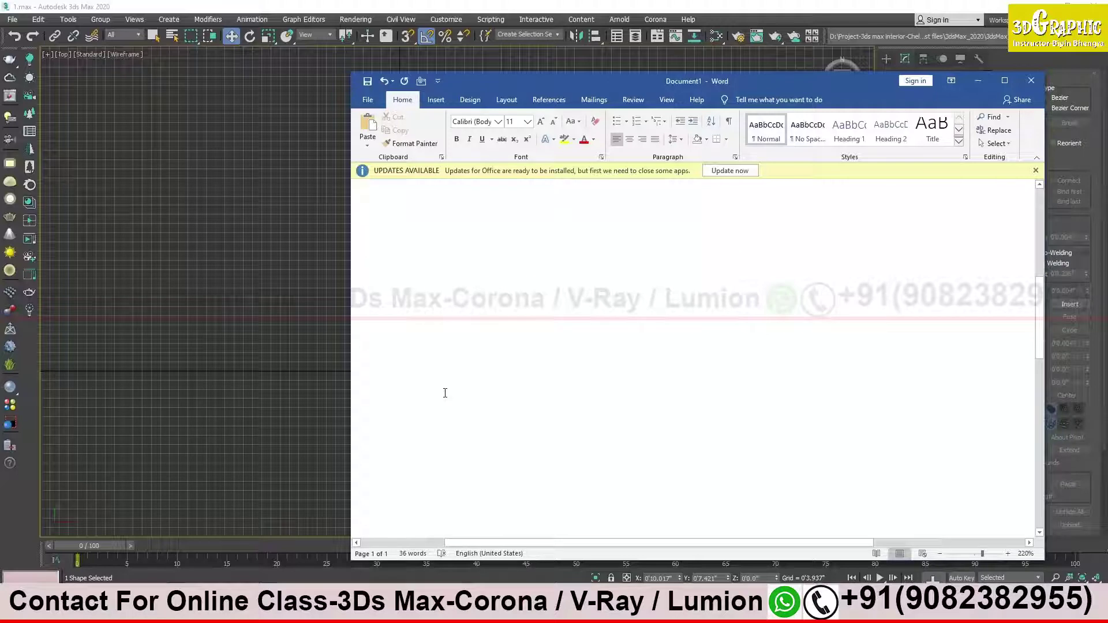
text(to )
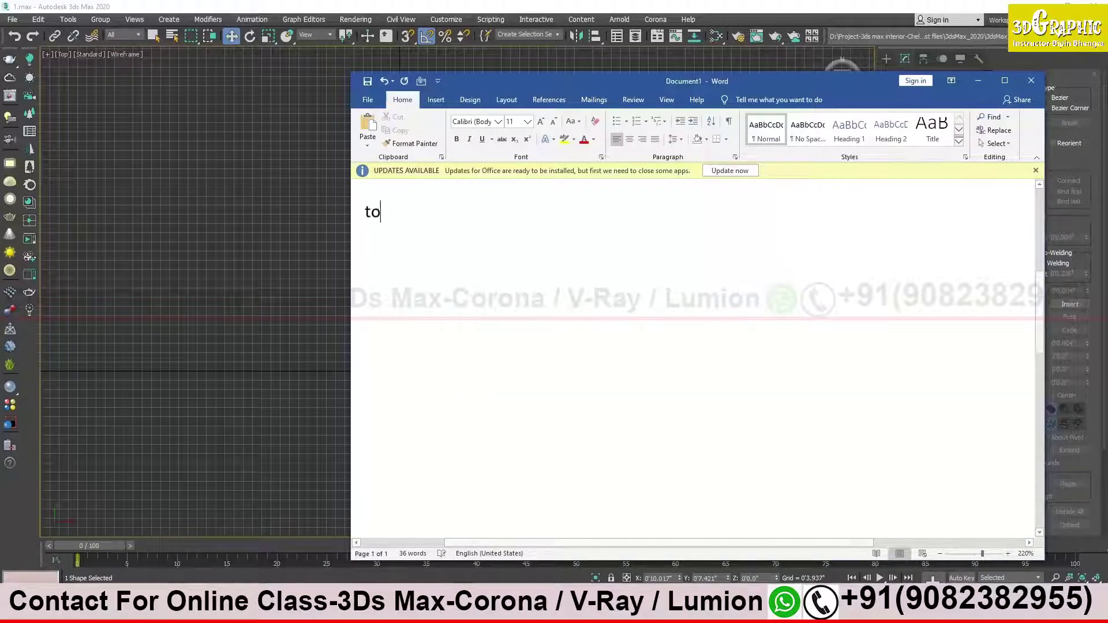
text(see the top n)
key(BackSpace)
text(view of 3cd model)
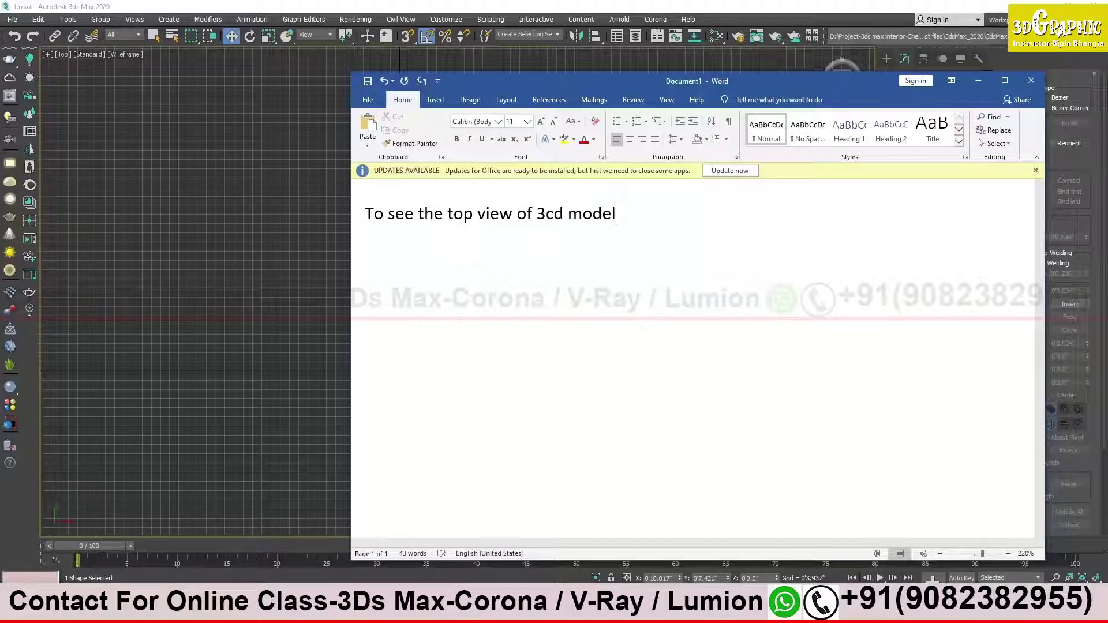
key(Left)
key(Left)
key(Left)
key(BackSpace)
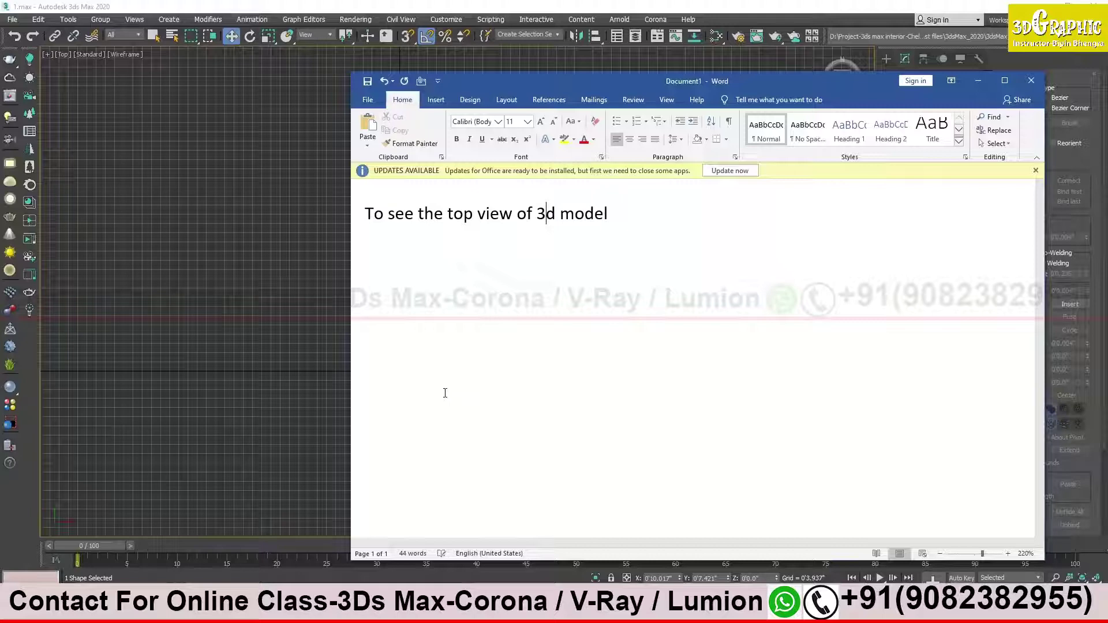
key(End)
key(Return)
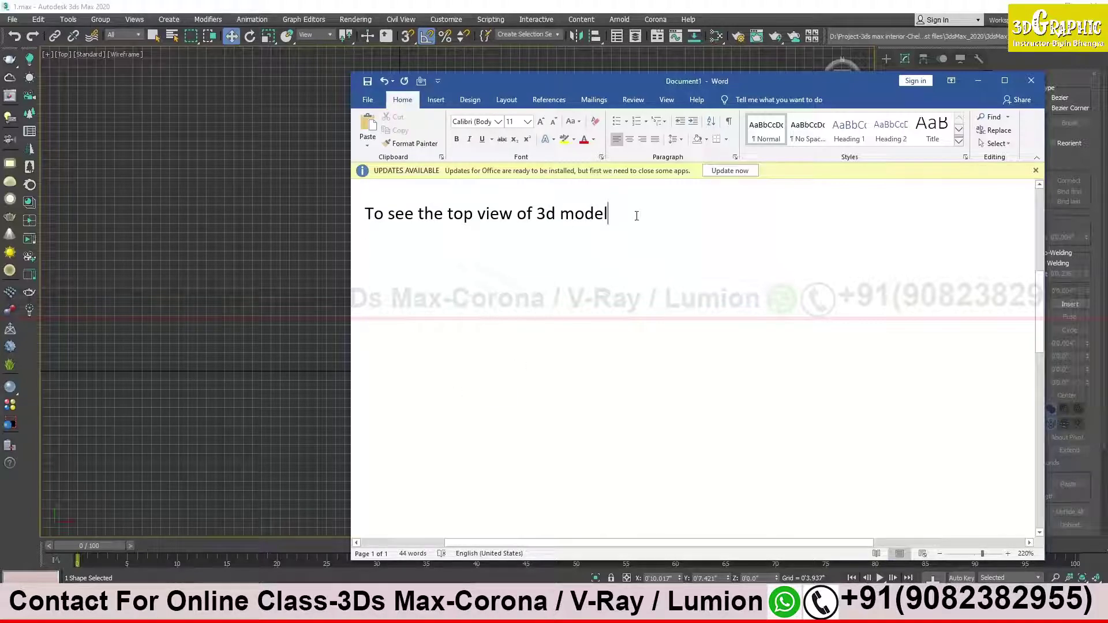
text( = )
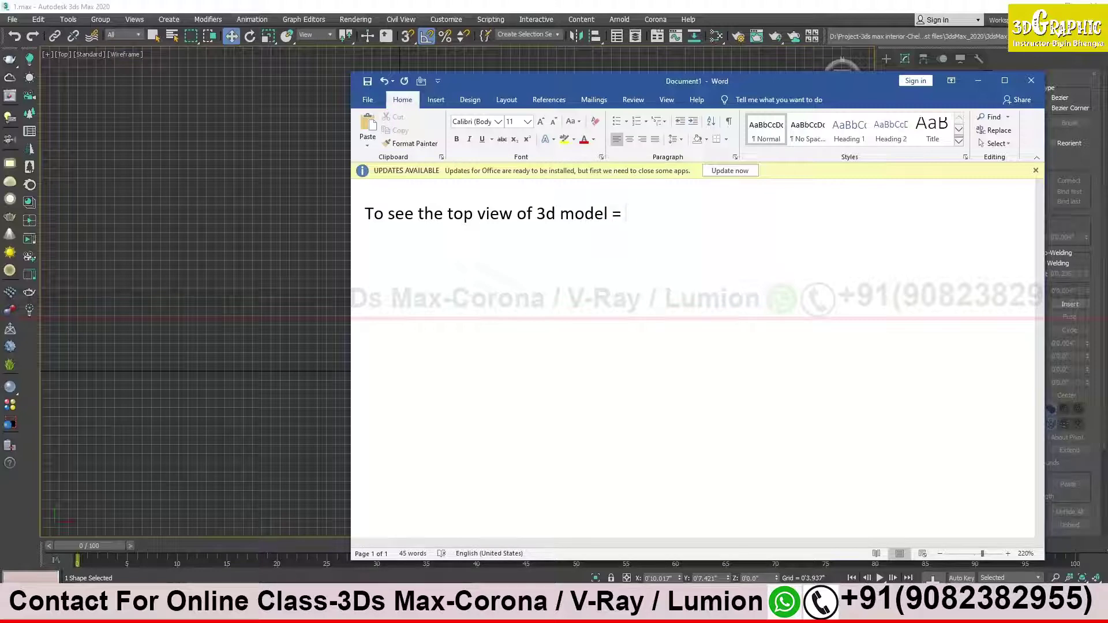
text(T)
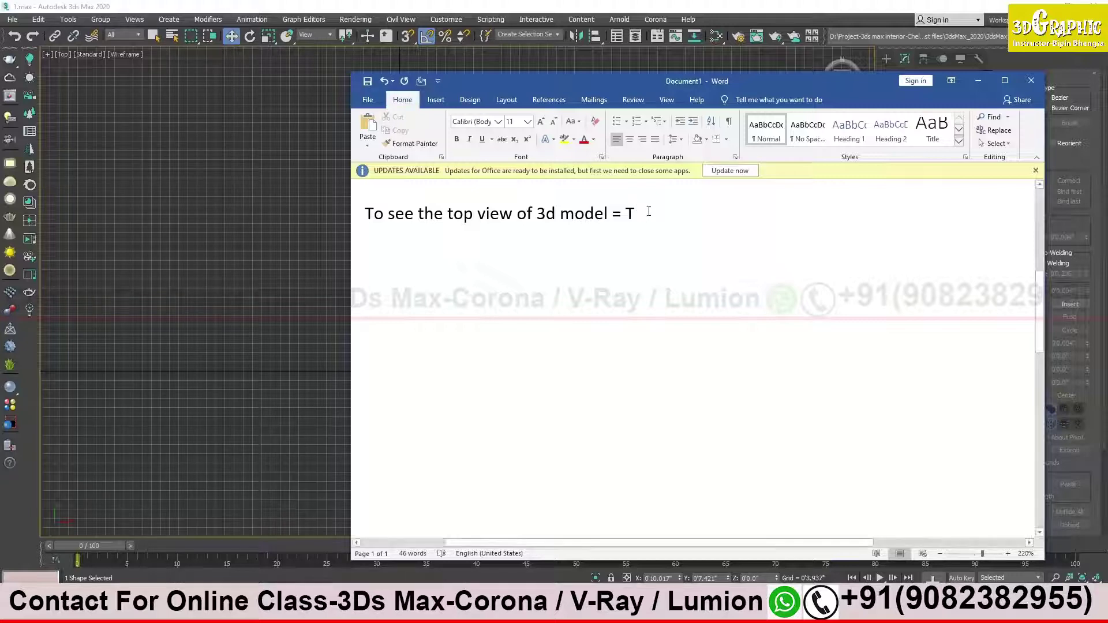
Duplicate the note and edit the copy to read 'perspective view ... = p'.
triple_click(647, 213)
key(ctrl+c)
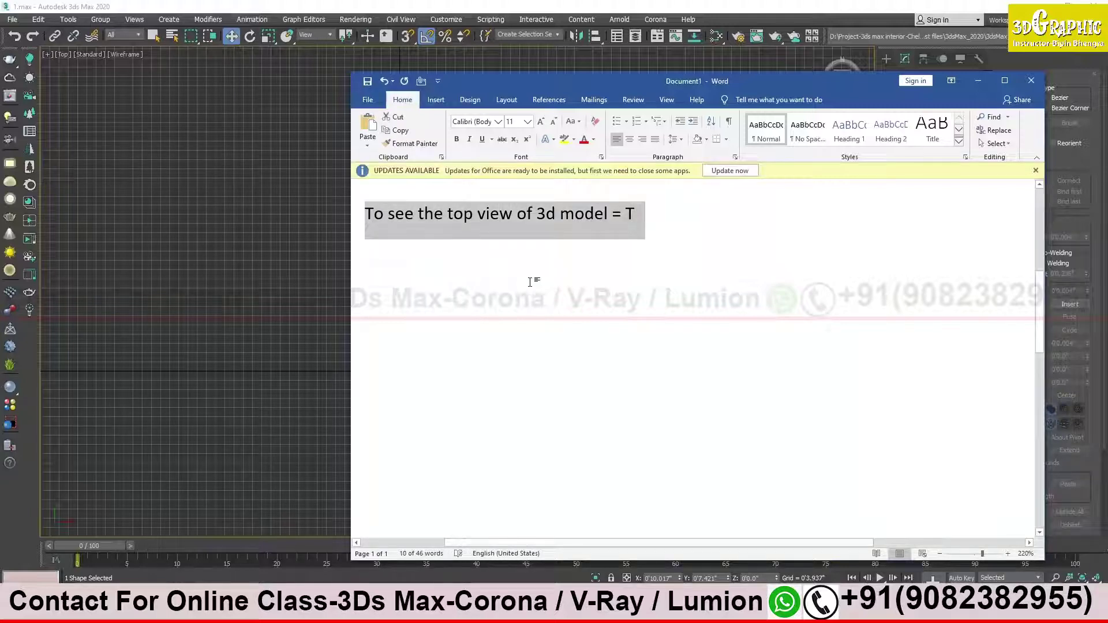
click(653, 214)
key(Return)
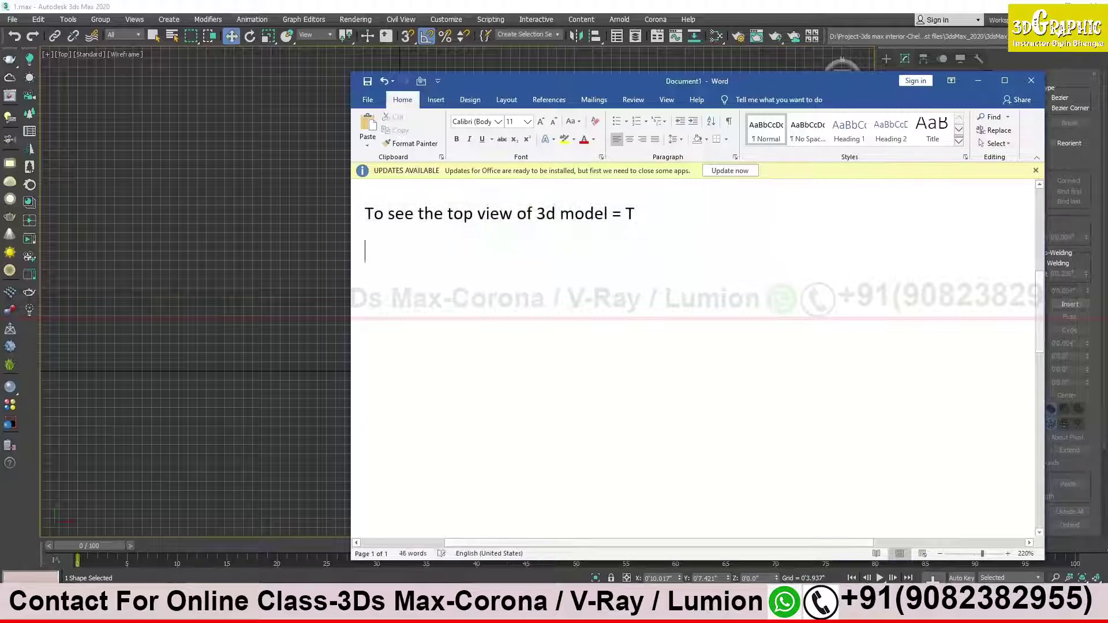
key(ctrl+v)
drag(475, 254, 448, 252)
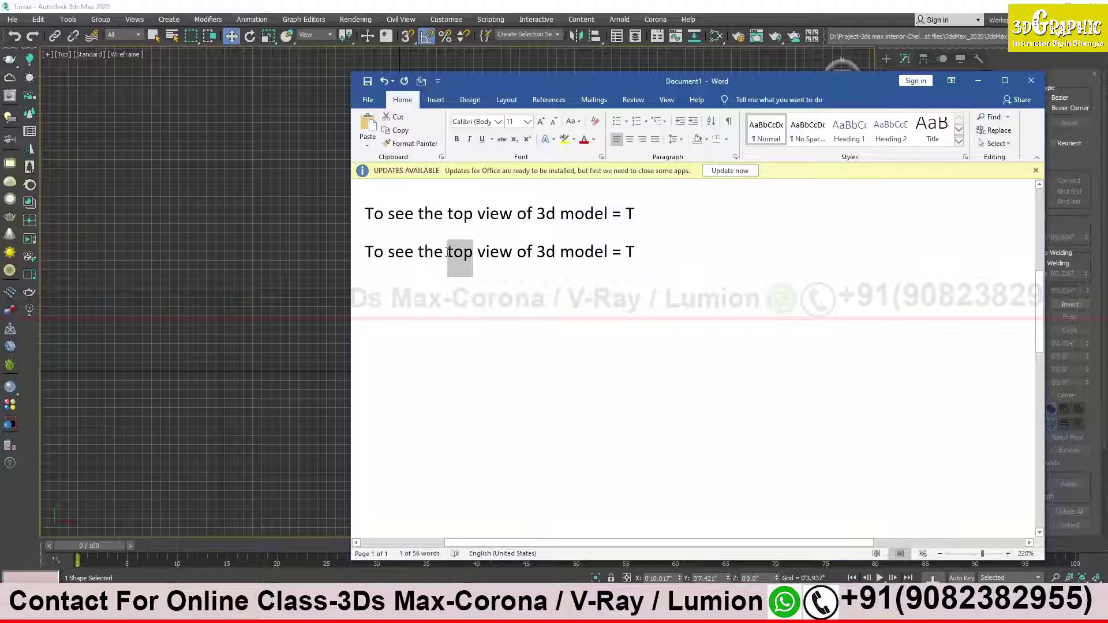
text(perspective)
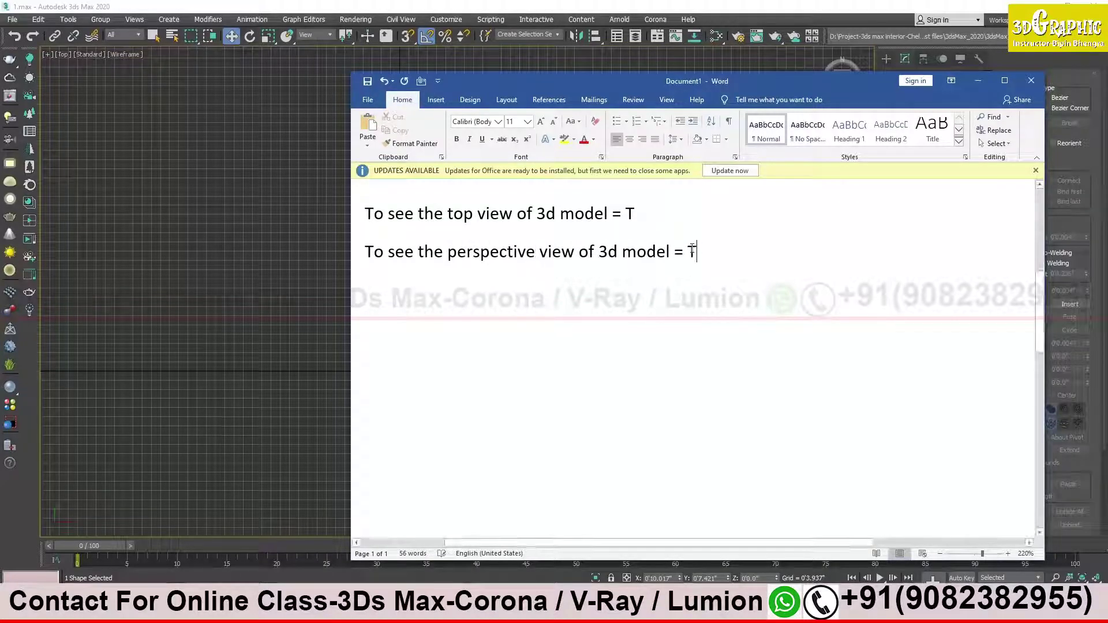
double_click(691, 252)
text(p)
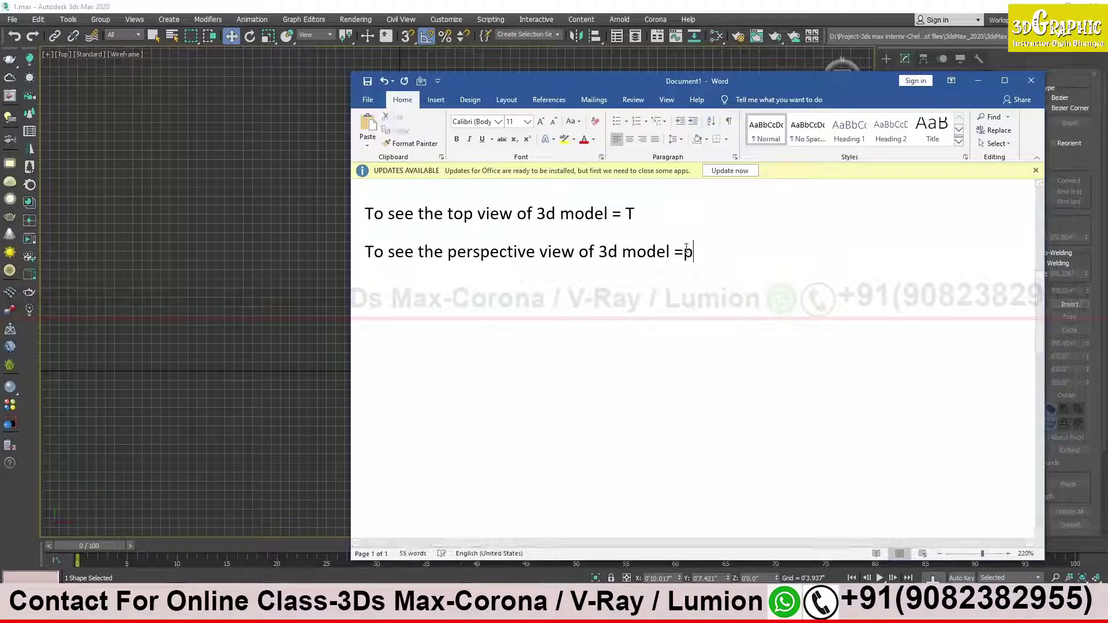
Paste a third copy of the note and change it to the right view.
key(ctrl+v)
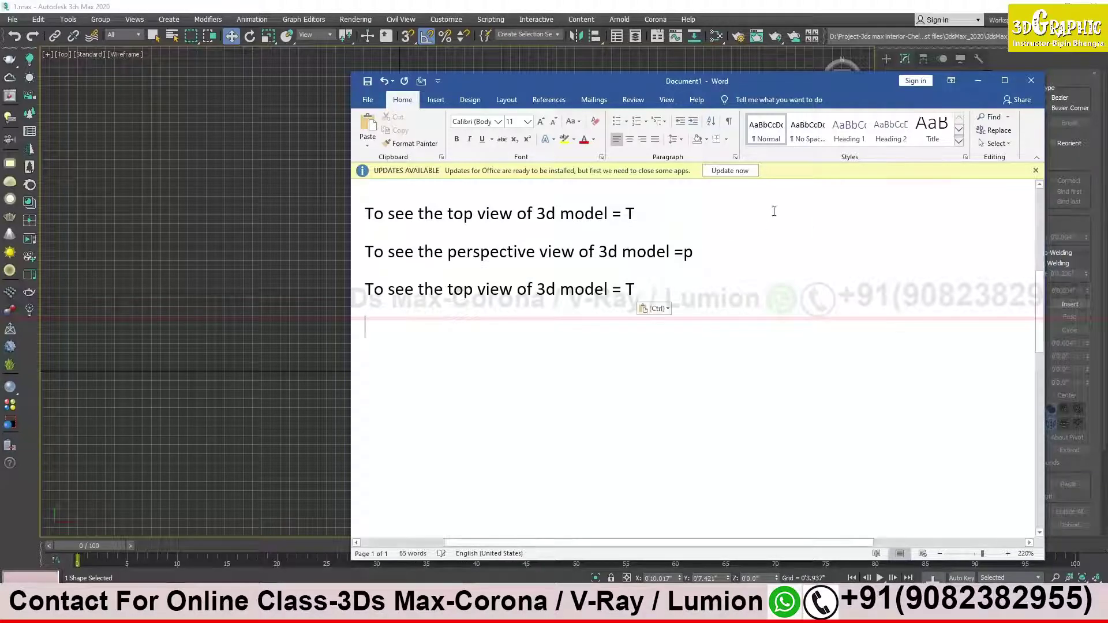
double_click(465, 289)
text(rtight)
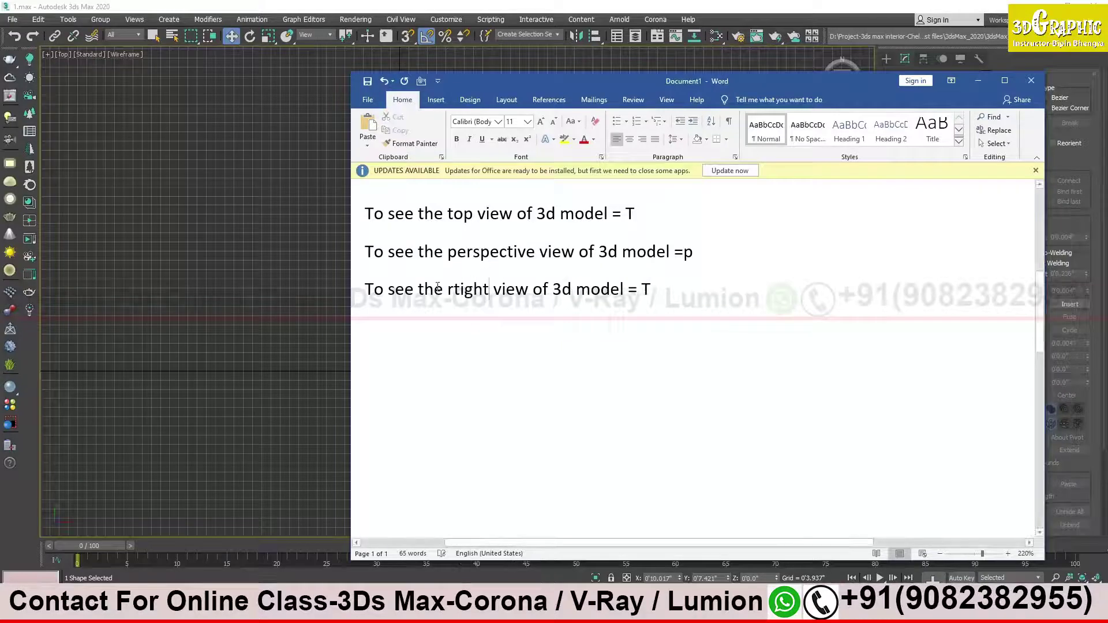
key(Delete)
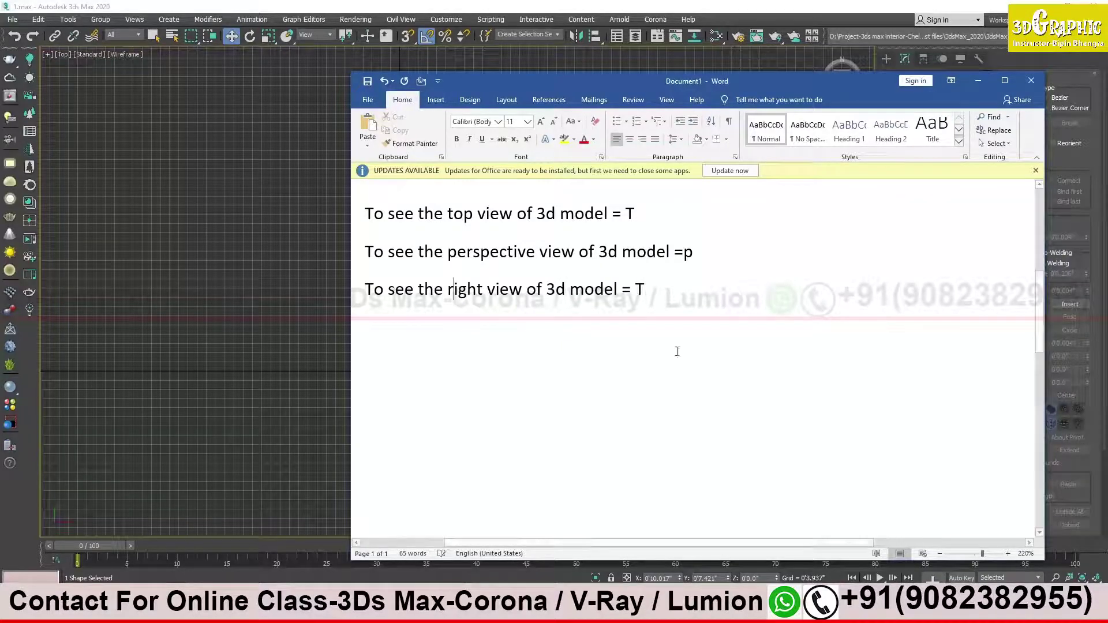
double_click(639, 288)
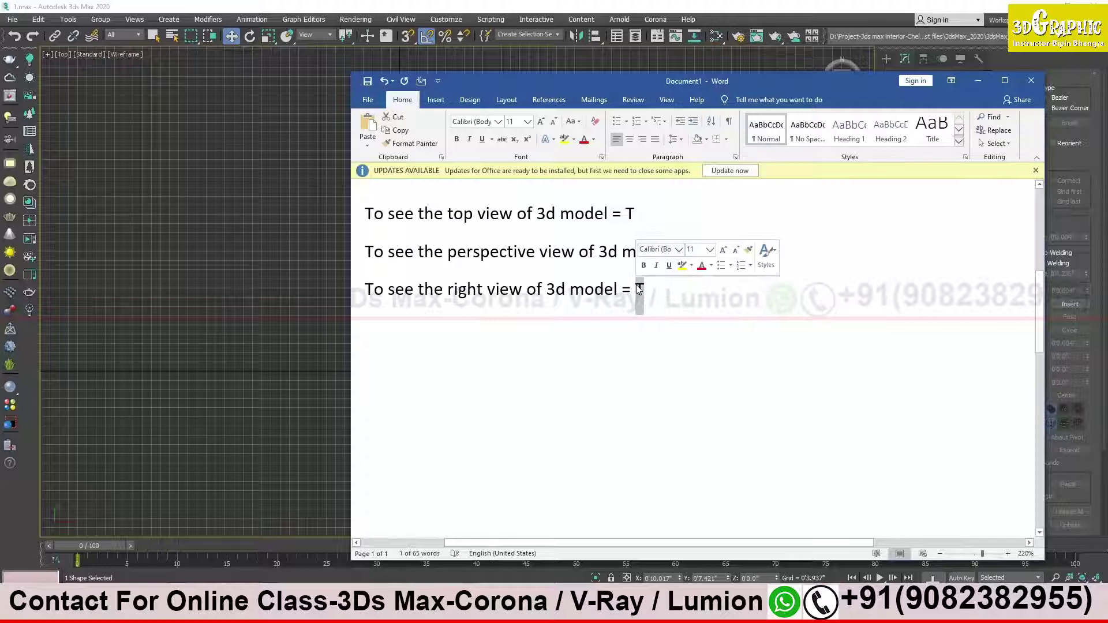
text(r)
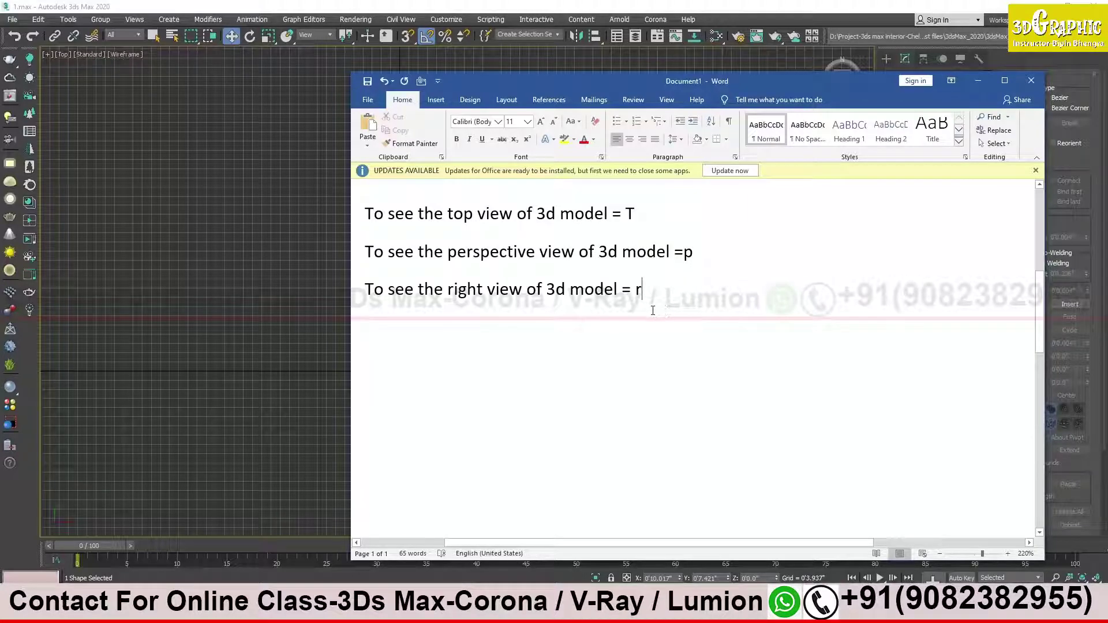
drag(485, 289, 448, 288)
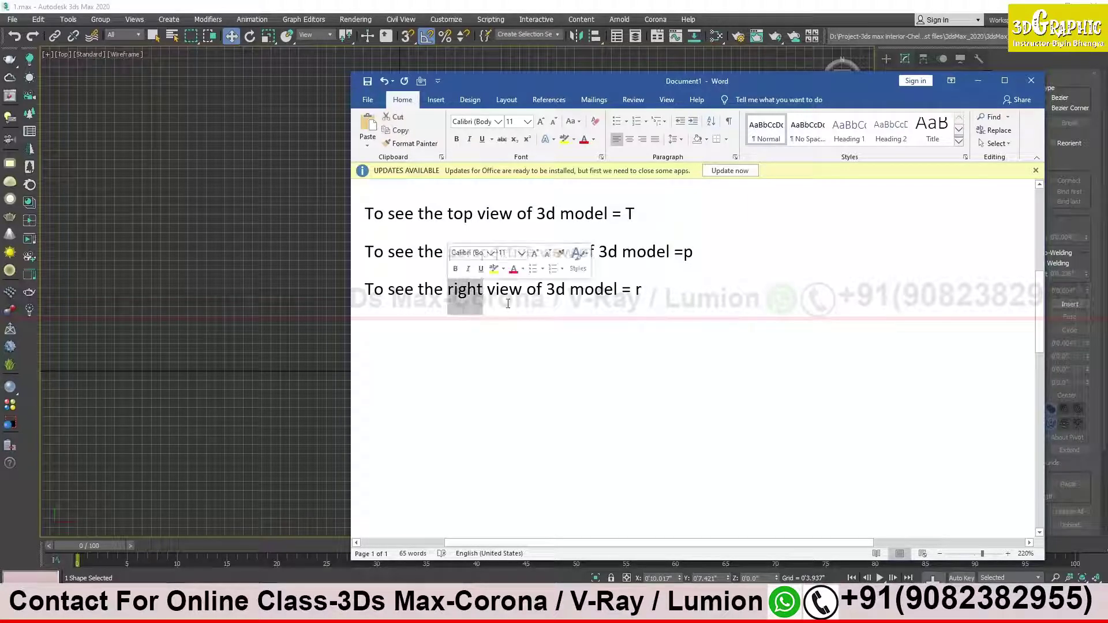
click(638, 288)
Finish the right-view line as '= v and then select right view'.
text(v +)
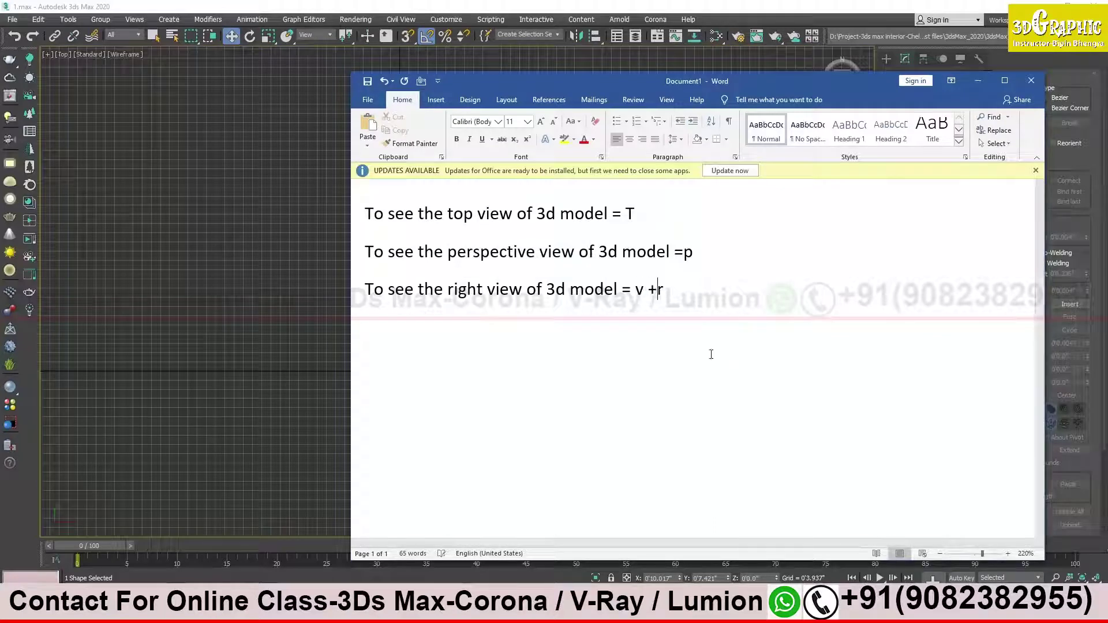
key(BackSpace)
key(BackSpace)
text(and then r)
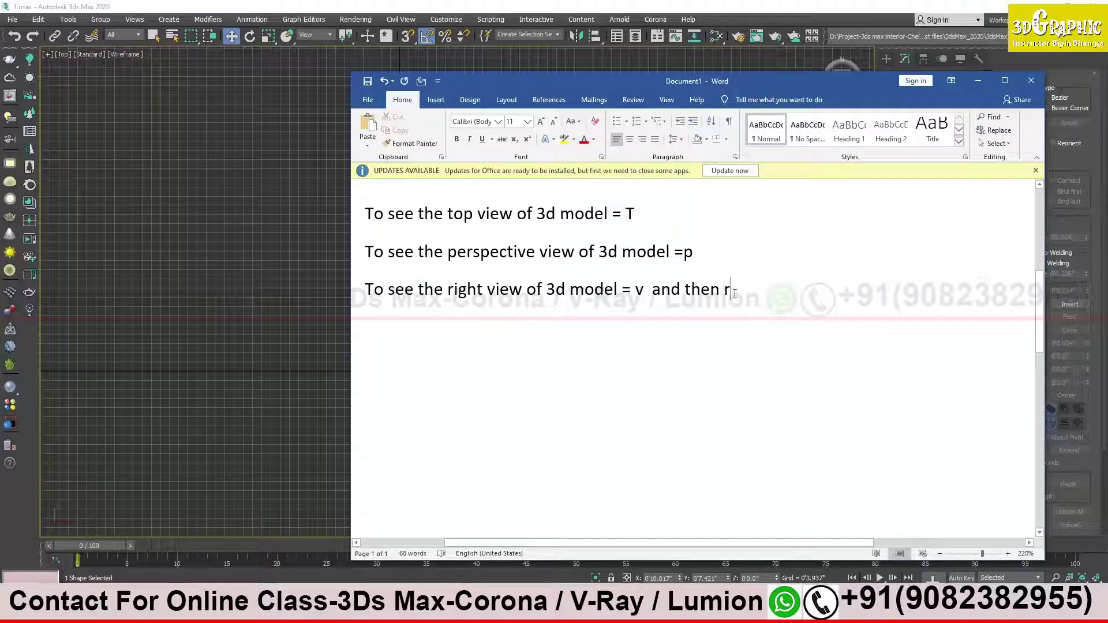
key(BackSpace)
text(select right view)
key(Return)
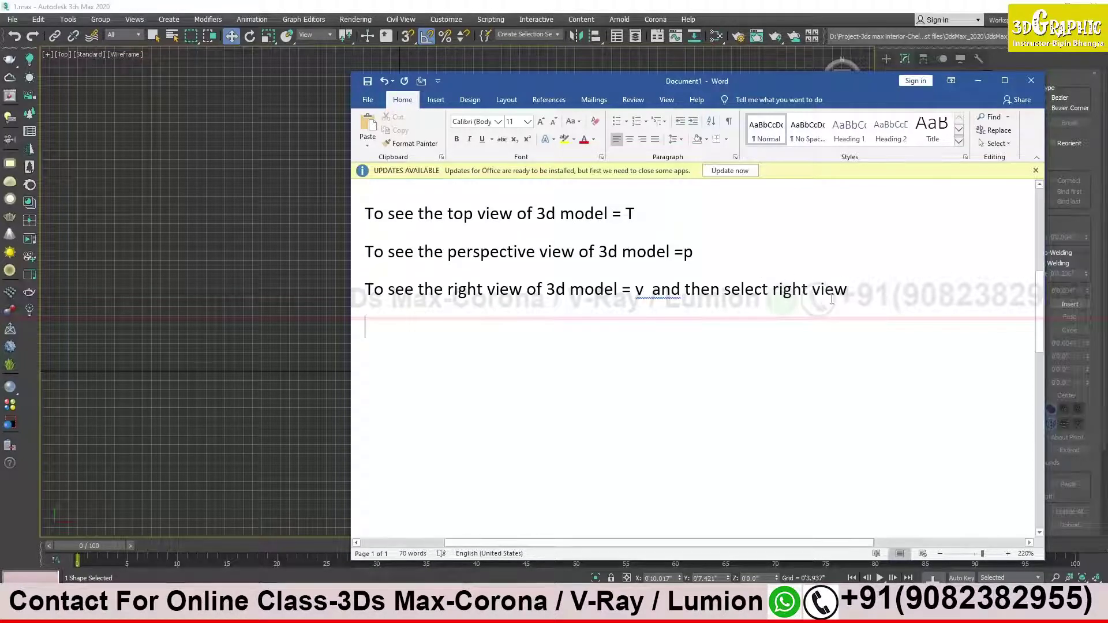
click(653, 289)
key(BackSpace)
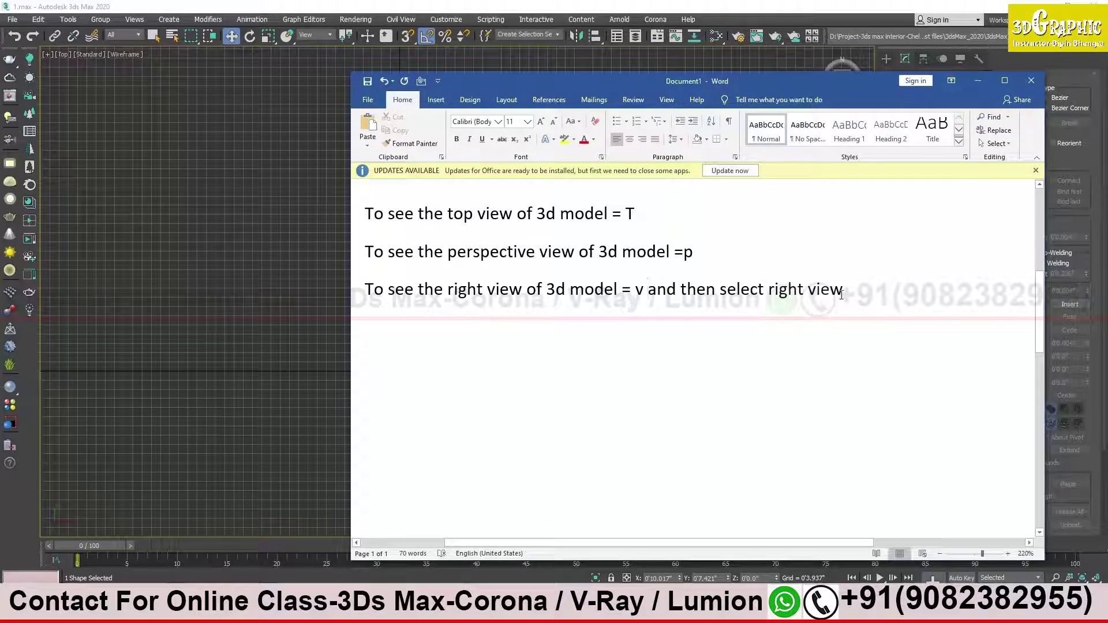
key(Down)
Add a fourth note for the Left view = L, then leave Word.
key(ctrl+v)
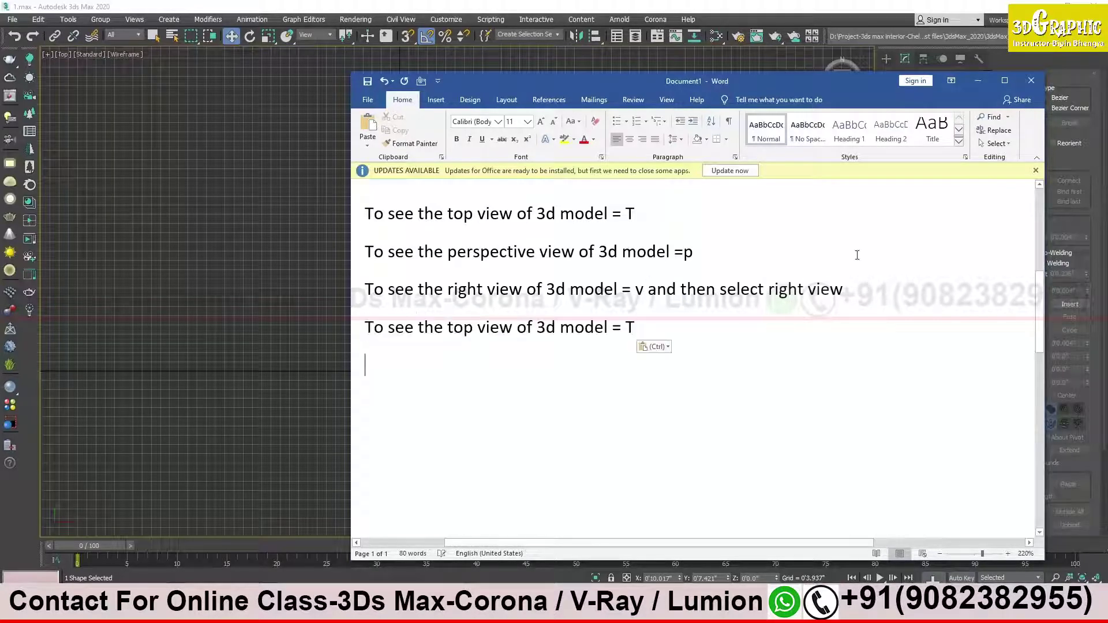
drag(477, 327, 443, 326)
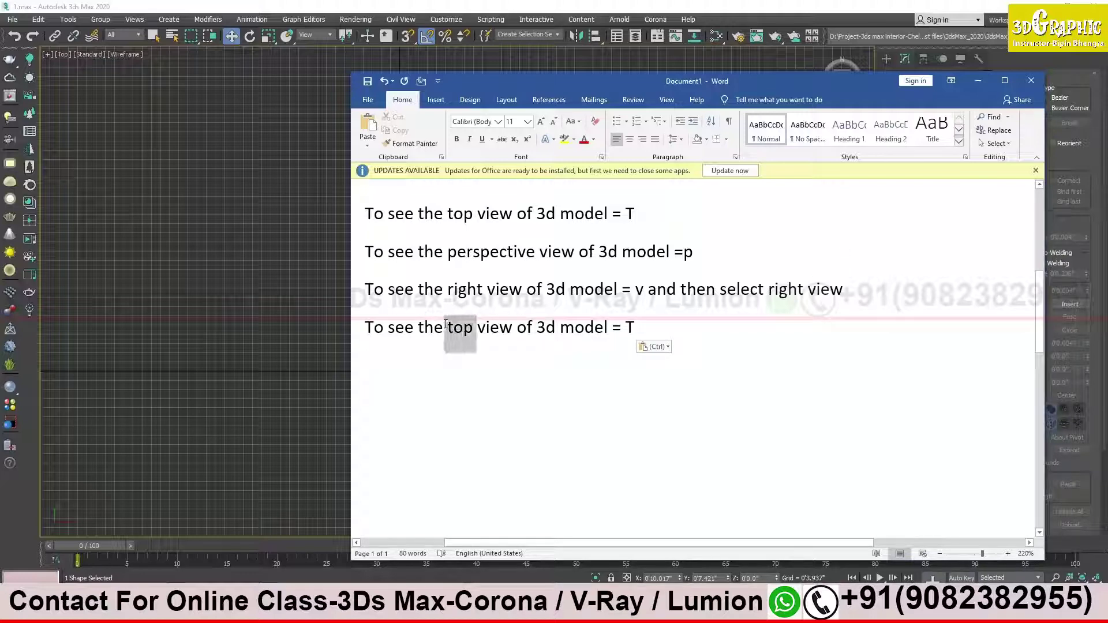
text(Left)
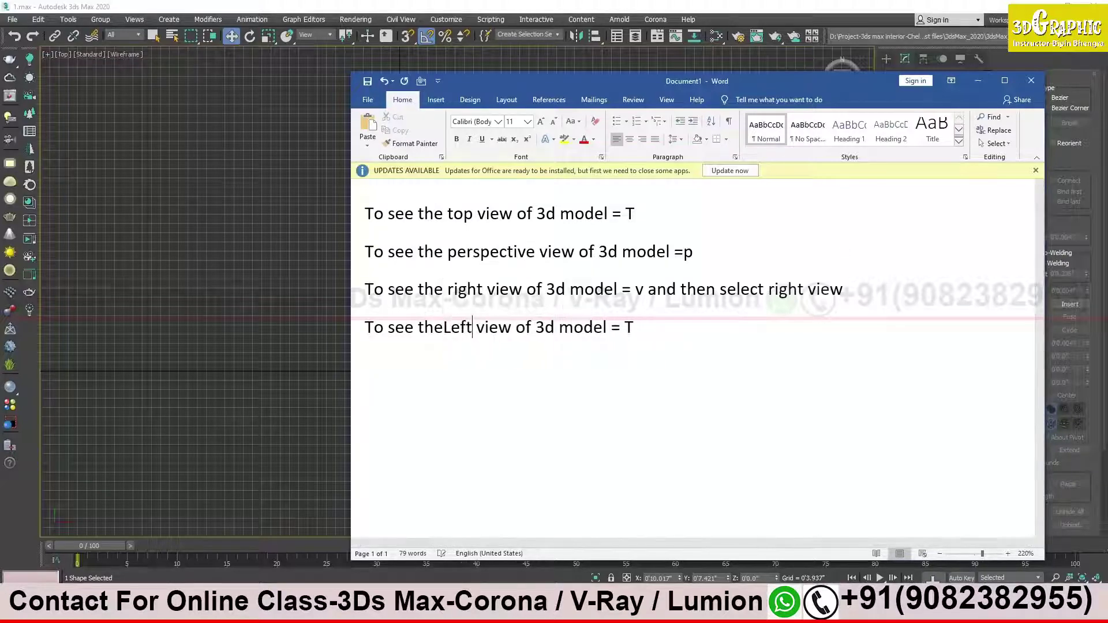
click(449, 327)
click(657, 327)
key(BackSpace)
text(L)
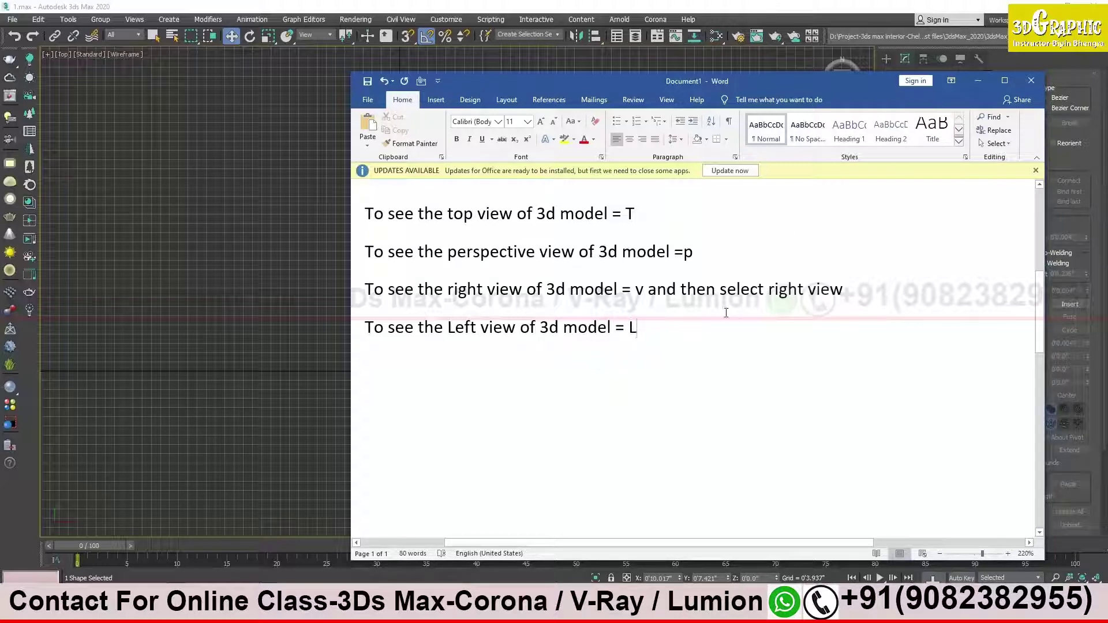
key(alt+Tab)
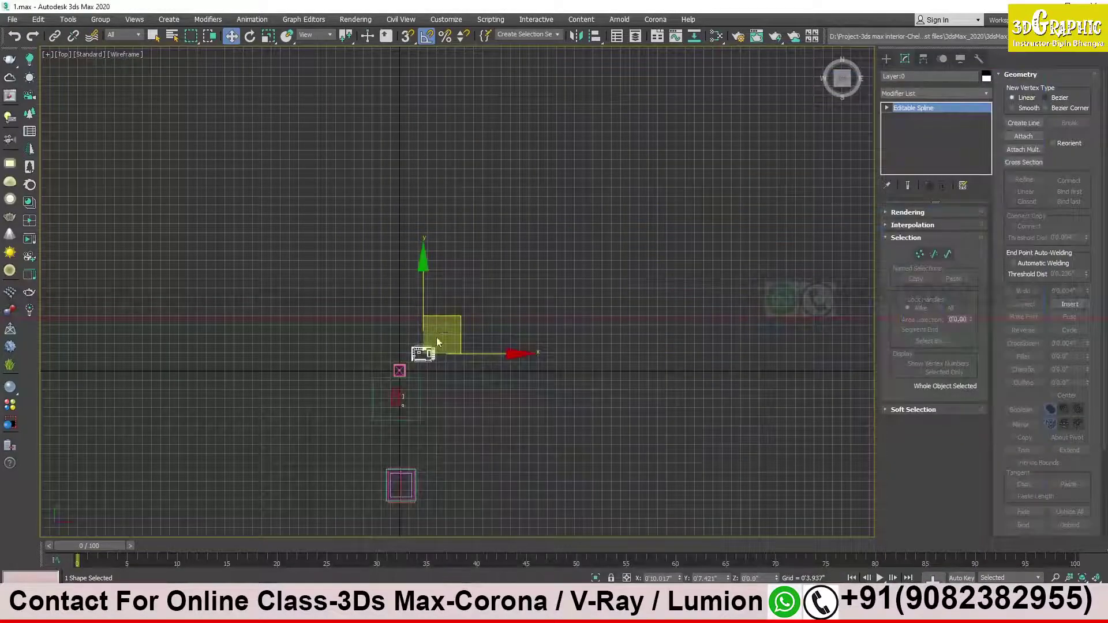
Zoom into the Top view and shift the floor-plan drawing up and right.
scroll(437, 342, up, 2)
scroll(450, 334, up, 4)
scroll(468, 329, up, 1)
scroll(483, 322, up, 2)
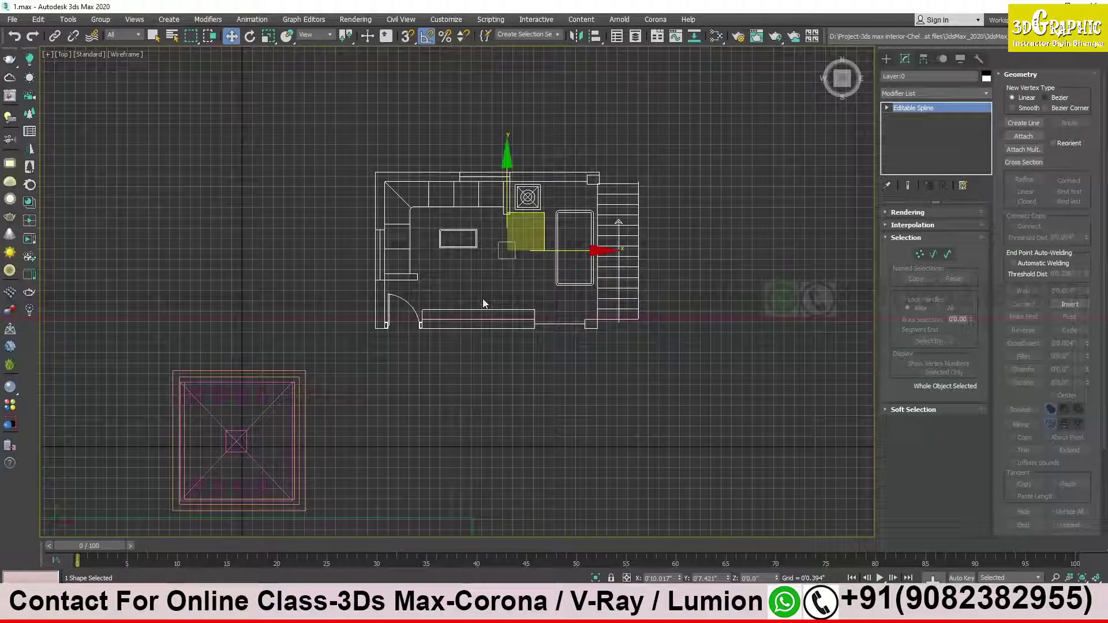
scroll(402, 338, up, 2)
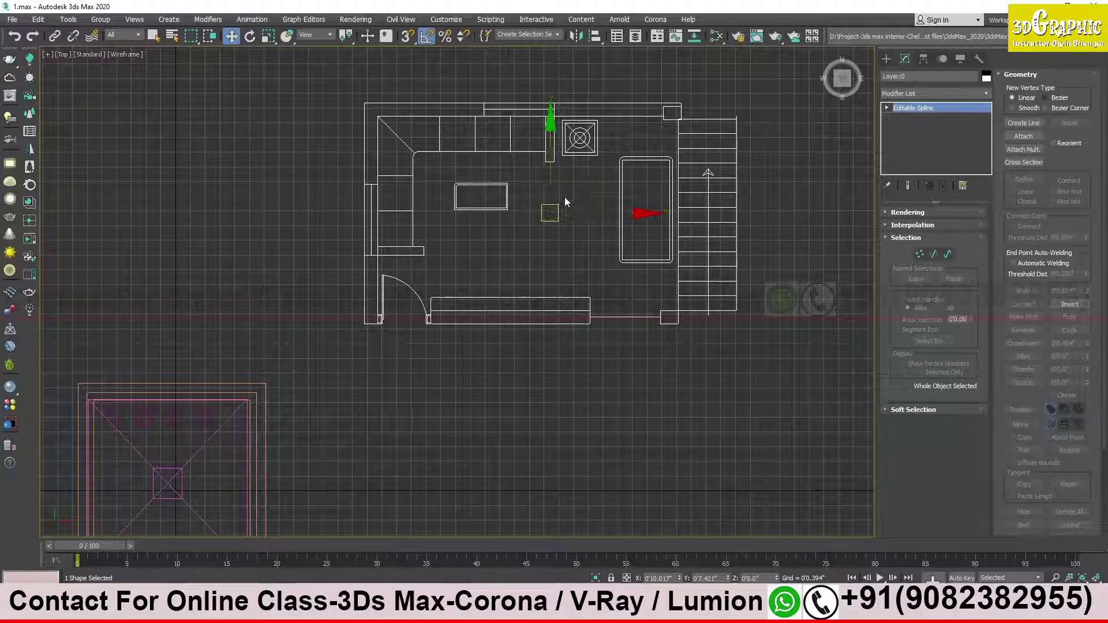
mouse_move(583, 185)
mouse_down()
mouse_move(667, 166)
mouse_move(672, 180)
mouse_up()
middle_drag(440, 305, 419, 296)
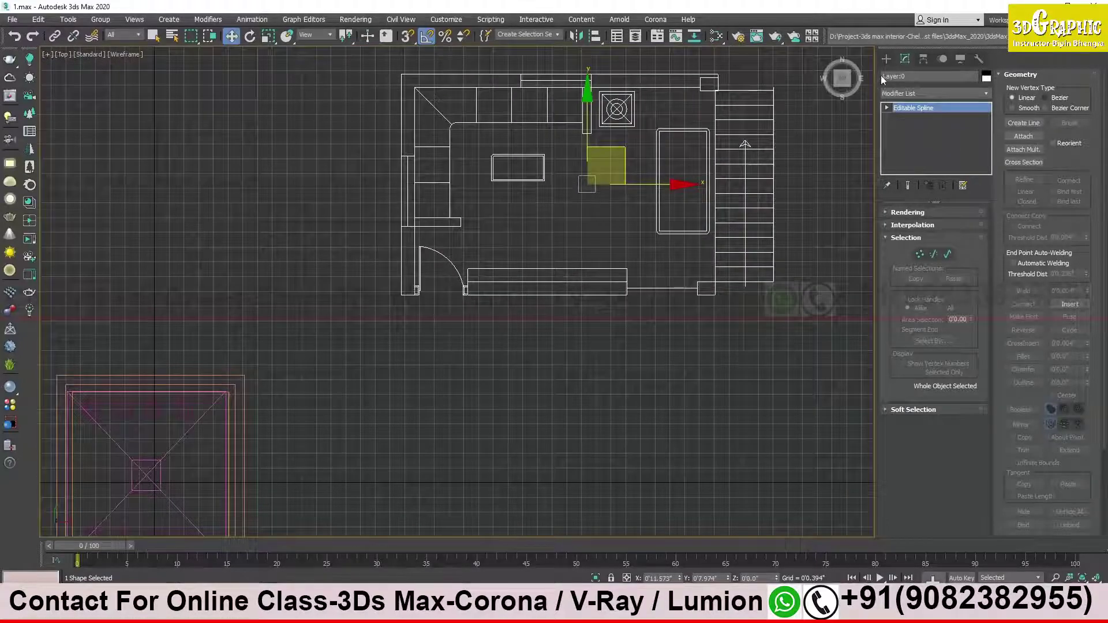
Start Standard Primitives Box creation and zoom in on the door opening.
click(887, 59)
click(910, 127)
scroll(428, 298, up, 5)
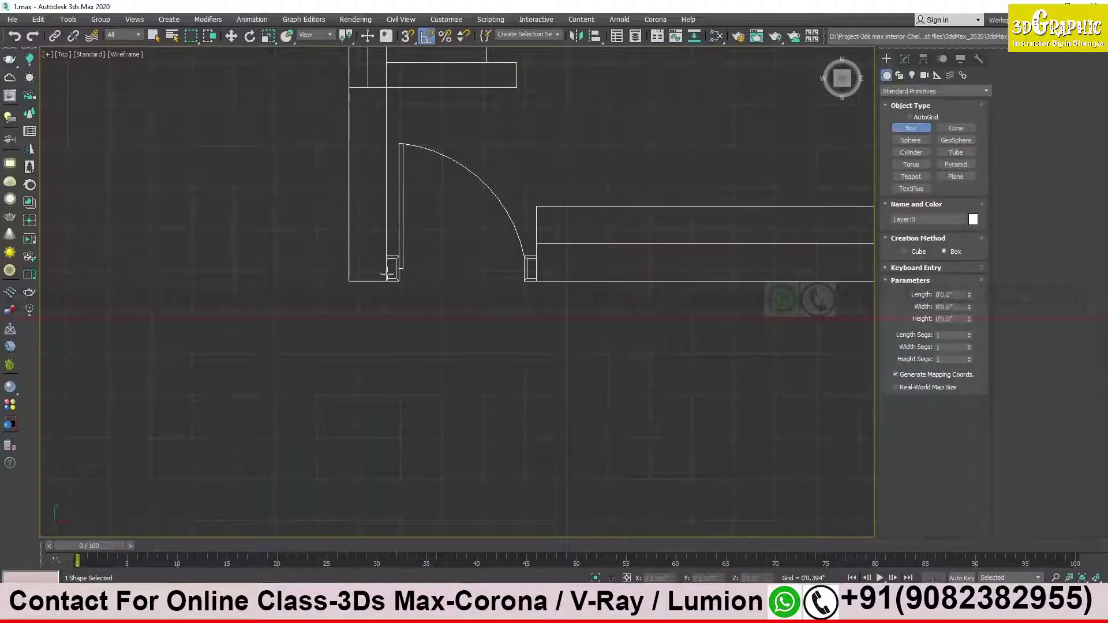
Draw a thin box across the door opening and set its width to 36 (3'0").
mouse_move(385, 256)
mouse_down()
mouse_move(460, 325)
mouse_move(537, 287)
mouse_up()
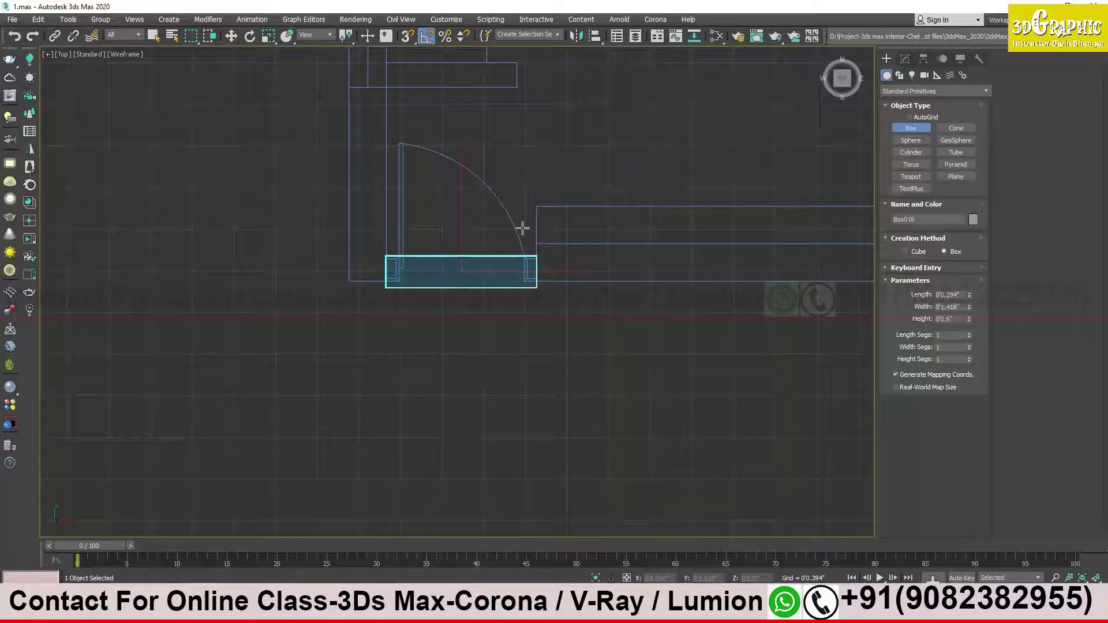
key(w)
click(905, 58)
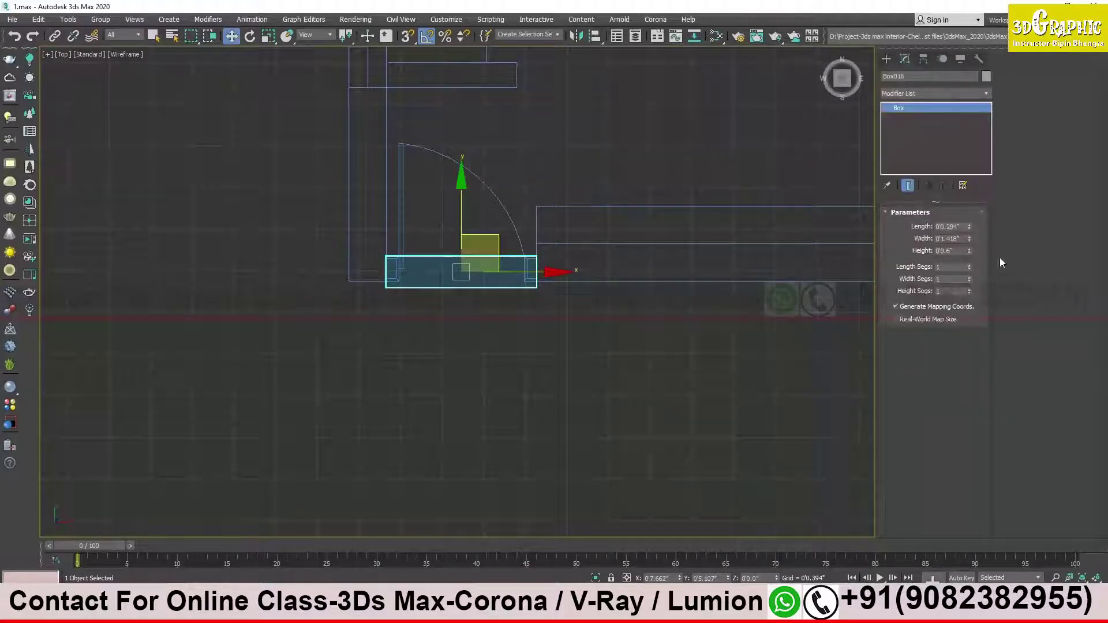
drag(971, 238, 972, 242)
double_click(965, 238)
text(36)
key(Return)
scroll(462, 266, down, 5)
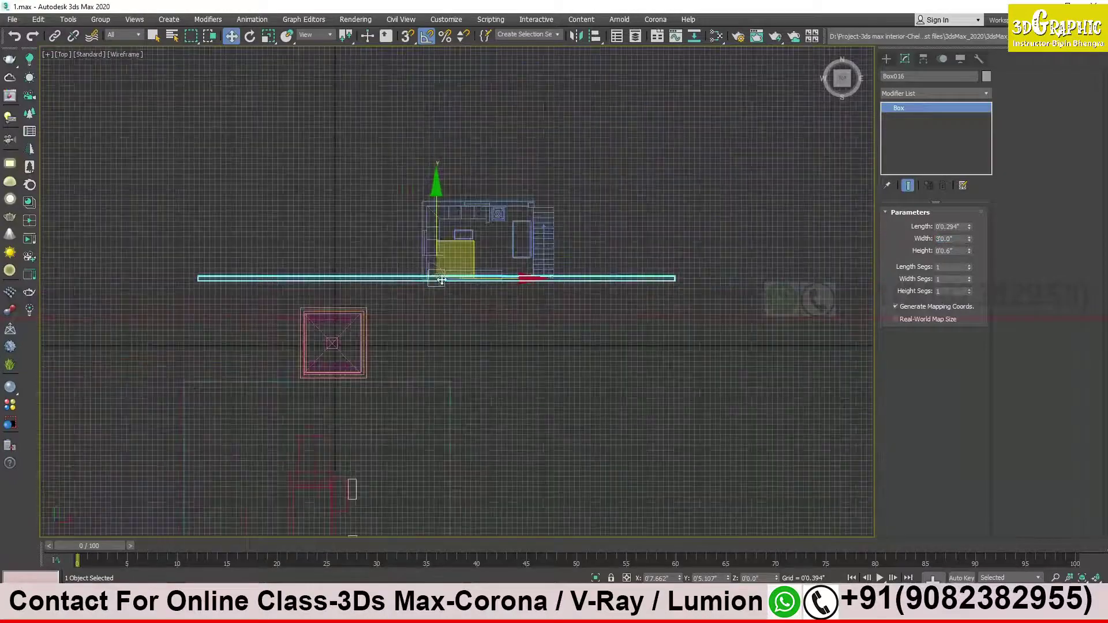
click(477, 217)
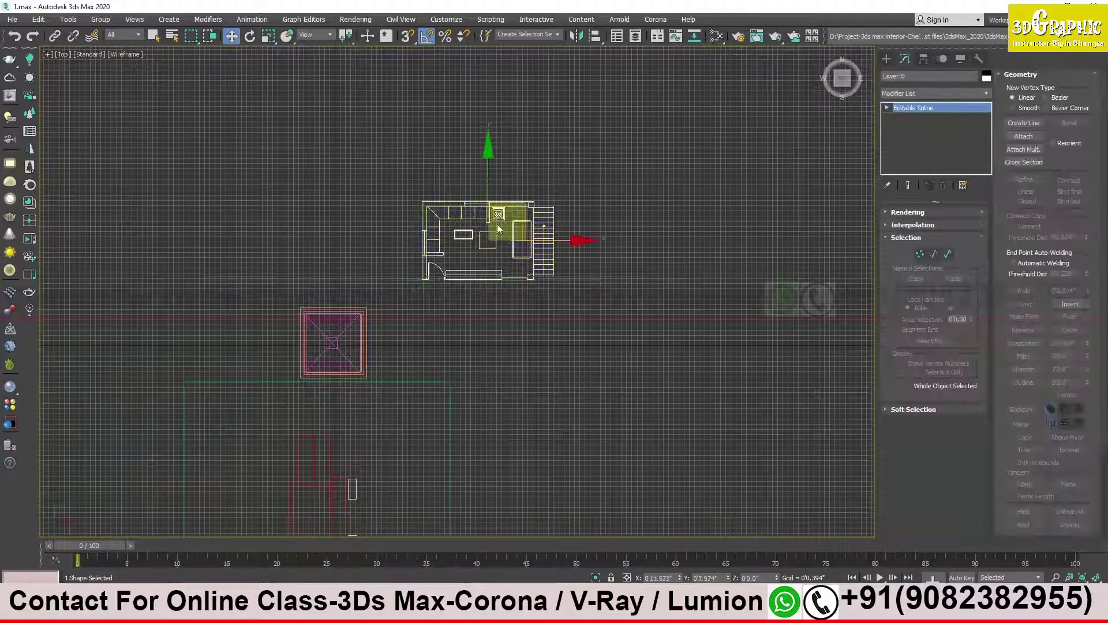
Hide the grid and shift the floor-plan drawing up-left, then up-right.
key(g)
drag(520, 214, 501, 168)
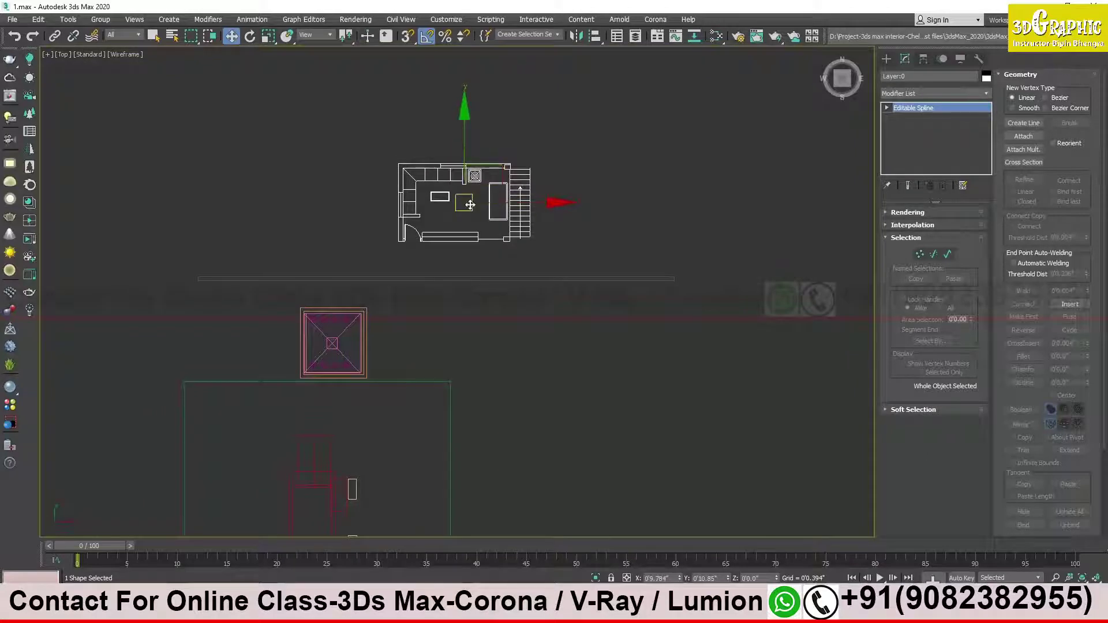
key(r)
scroll(334, 343, up, 5)
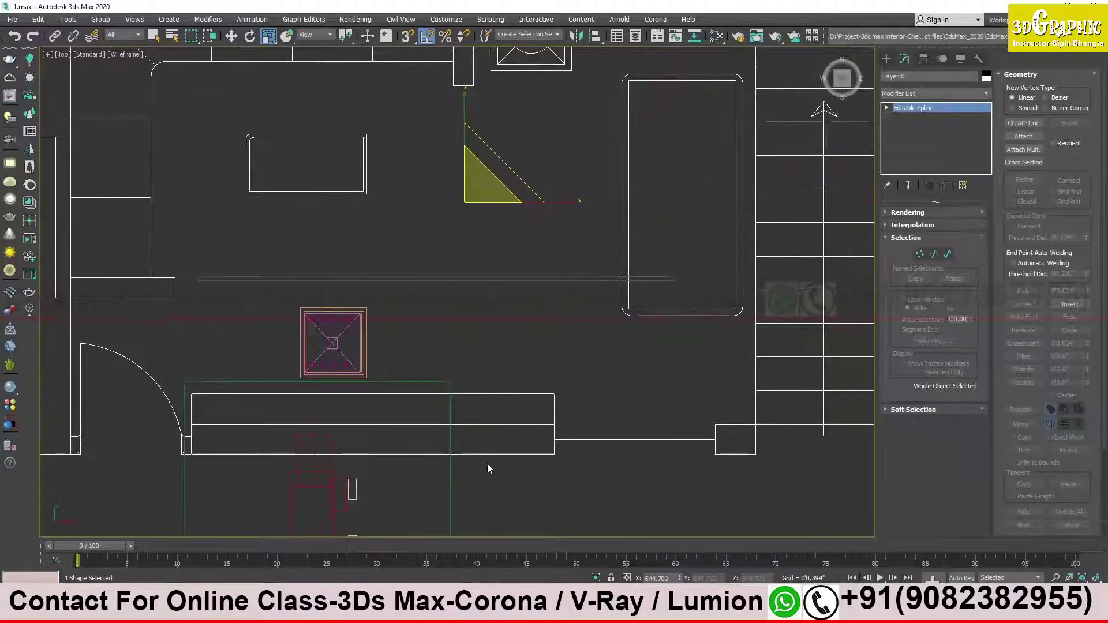
scroll(488, 469, down, 4)
key(w)
drag(519, 330, 626, 263)
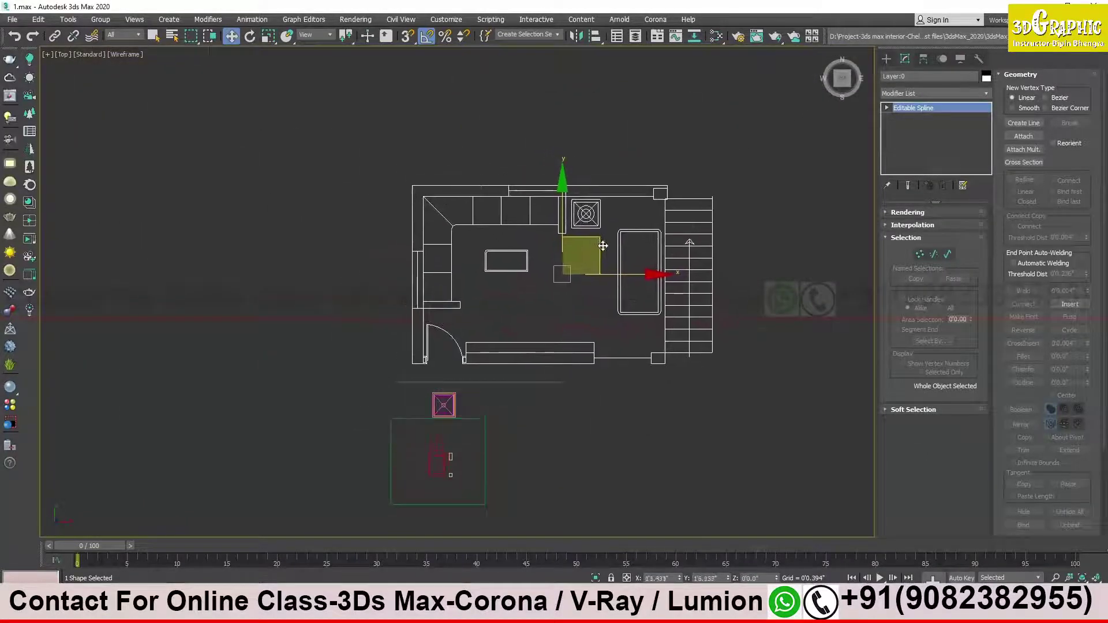
key(r)
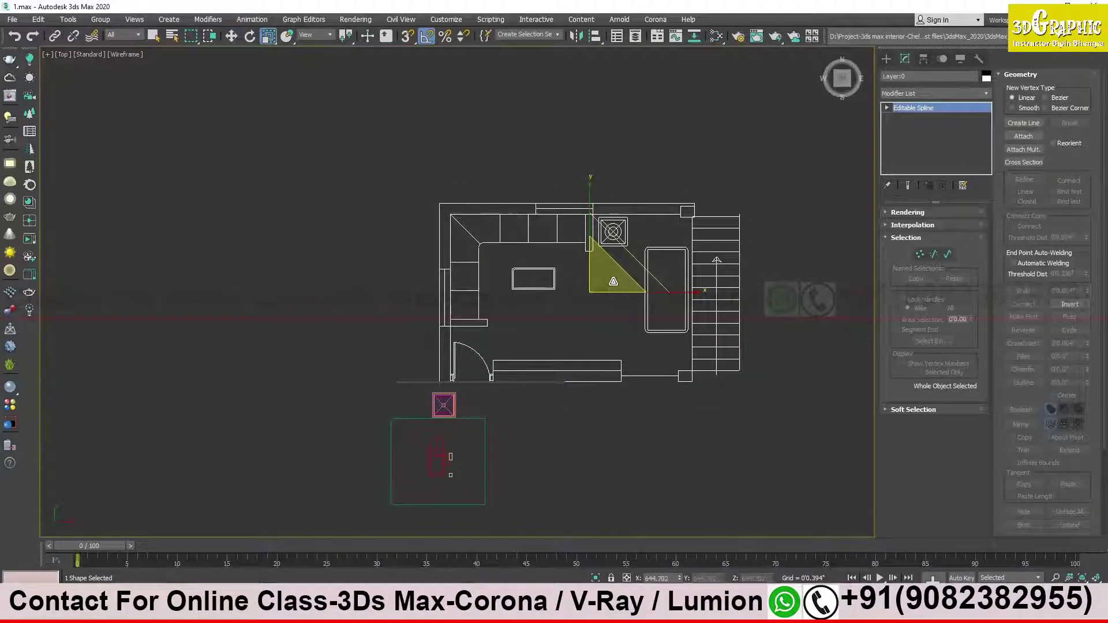
scroll(589, 292, up, 6)
key(w)
Zoom and pan the Top view across the floor-plan drawing.
scroll(623, 208, down, 3)
scroll(482, 314, up, 4)
scroll(482, 314, up, 1)
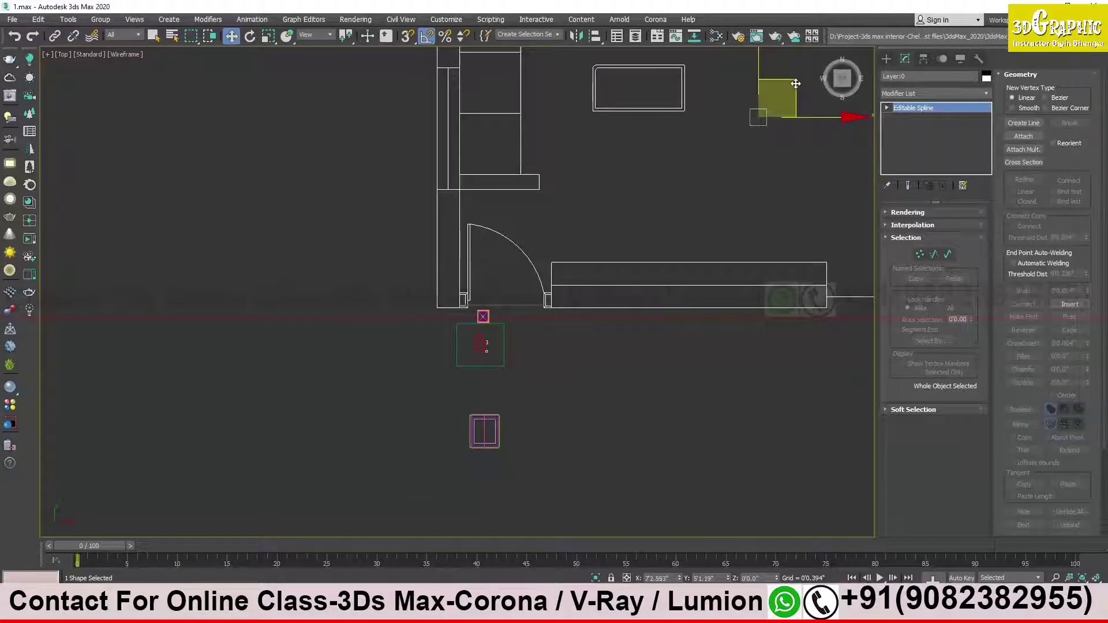
middle_drag(738, 188, 588, 267)
key(r)
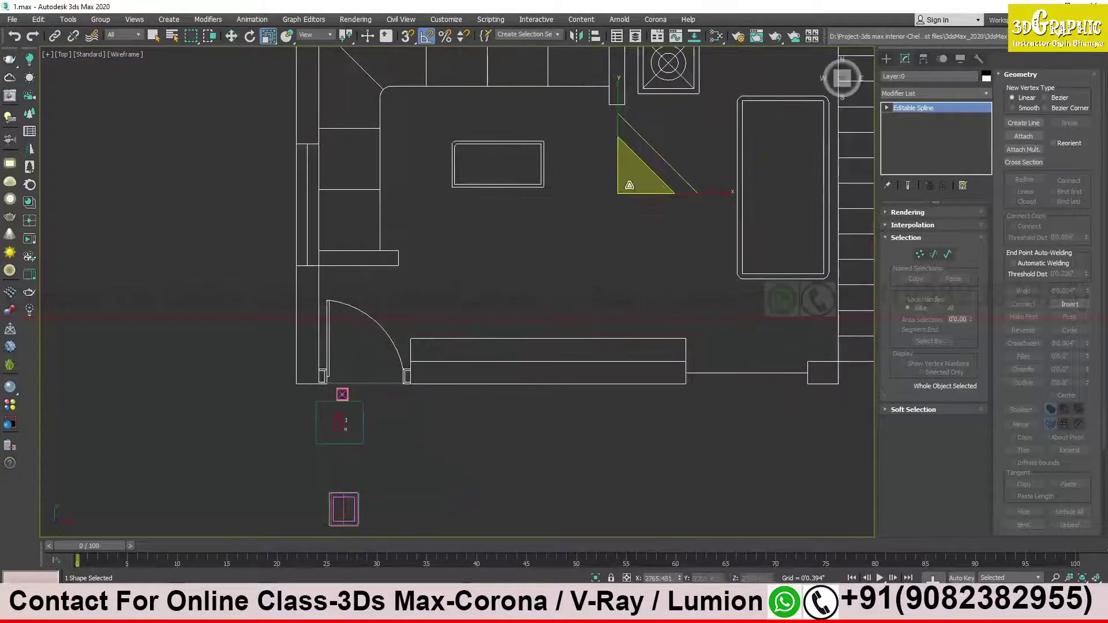
scroll(635, 183, down, 1)
key(w)
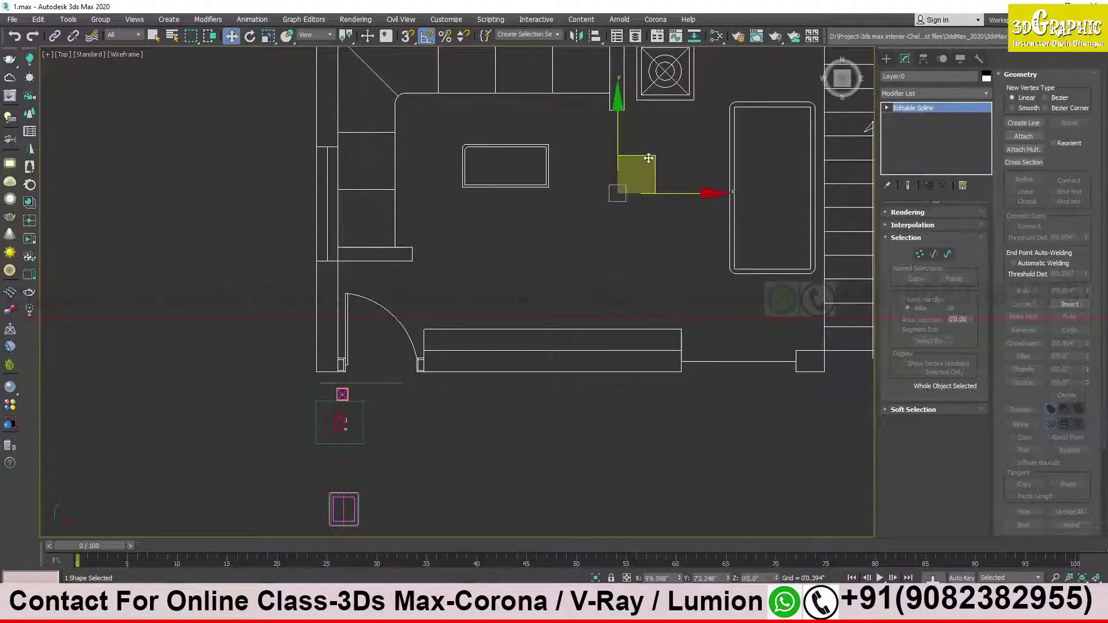
middle_drag(648, 158, 633, 168)
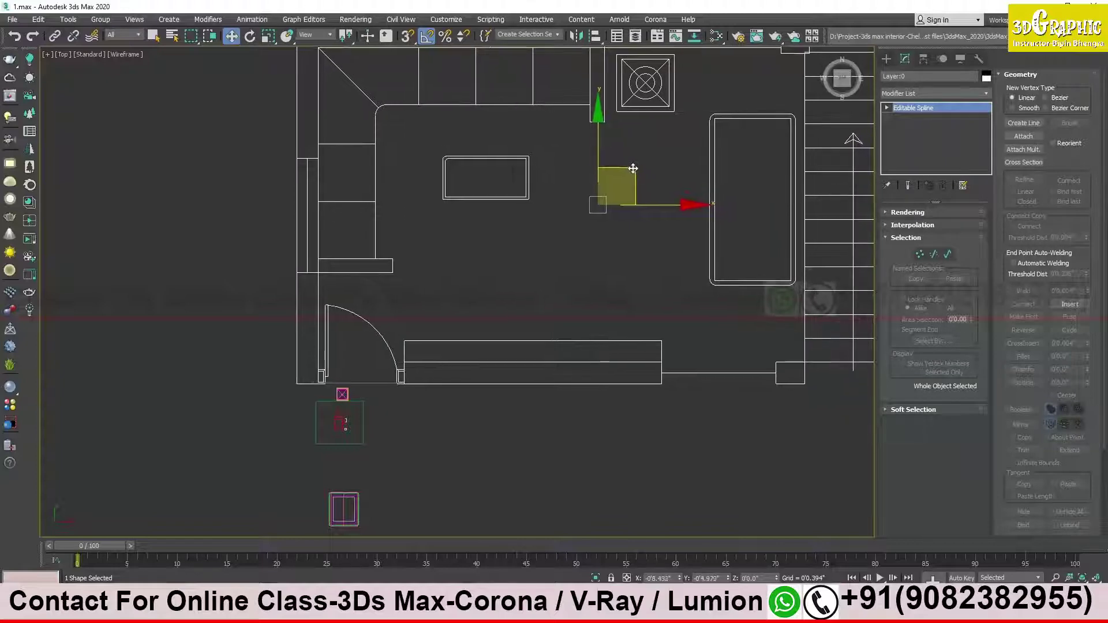
scroll(380, 358, up, 4)
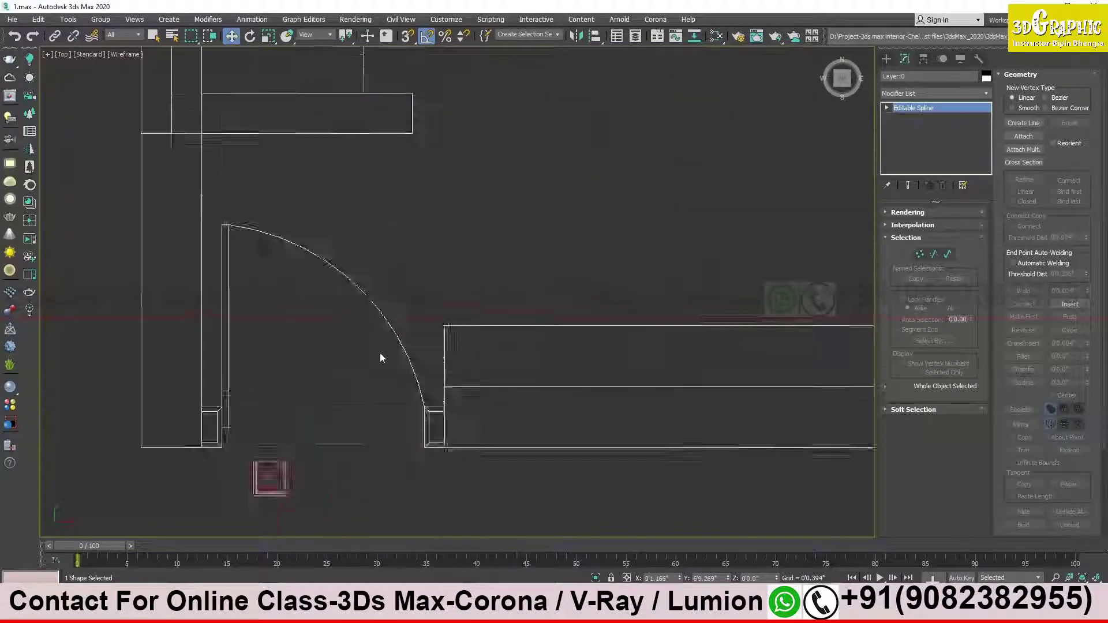
Reselect the floor-plan drawing and move it away from the house models.
middle_drag(380, 358, 461, 230)
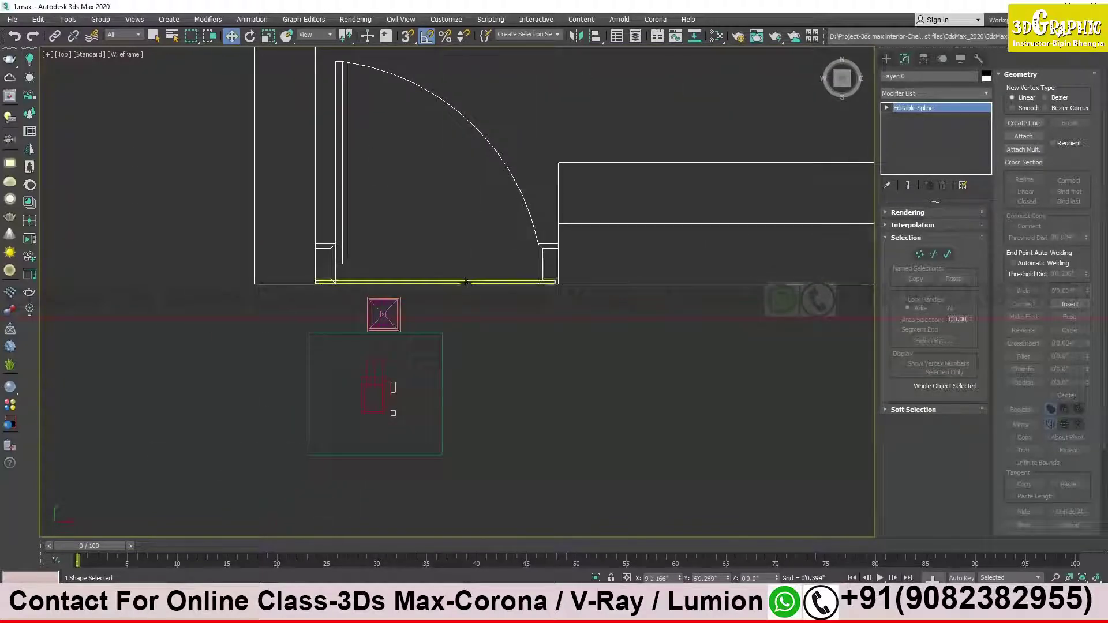
click(432, 281)
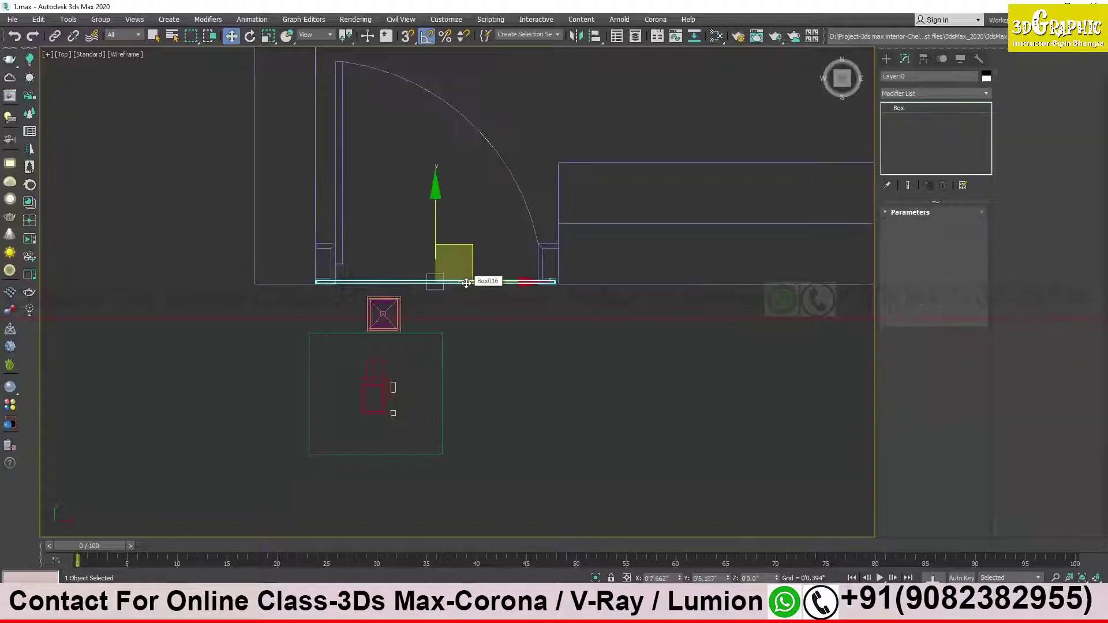
click(501, 322)
click(623, 223)
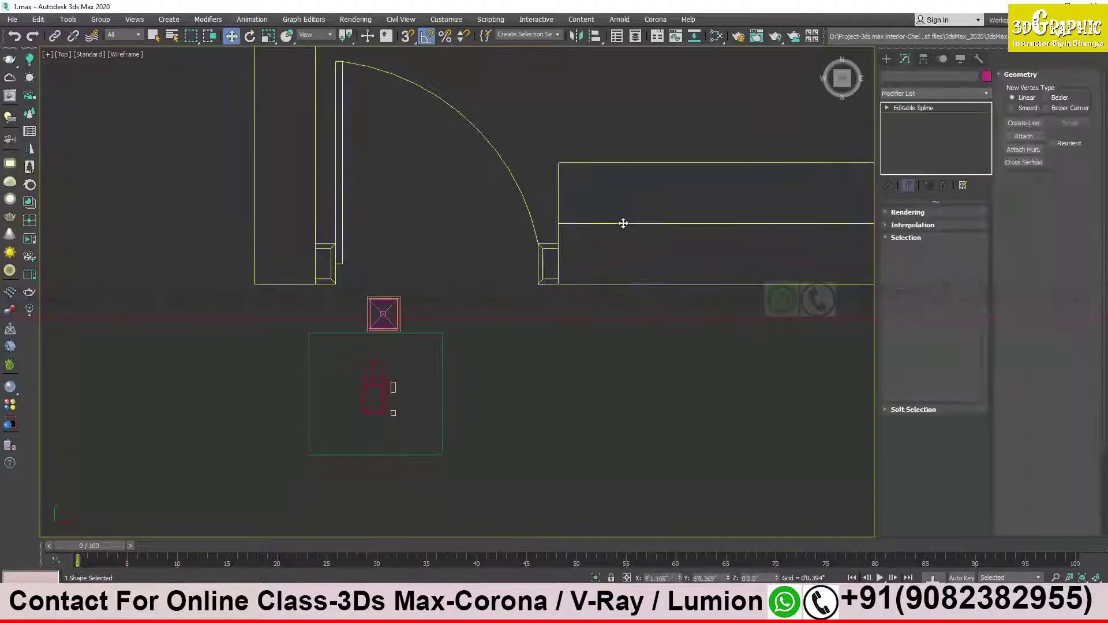
scroll(623, 223, down, 5)
scroll(582, 267, down, 2)
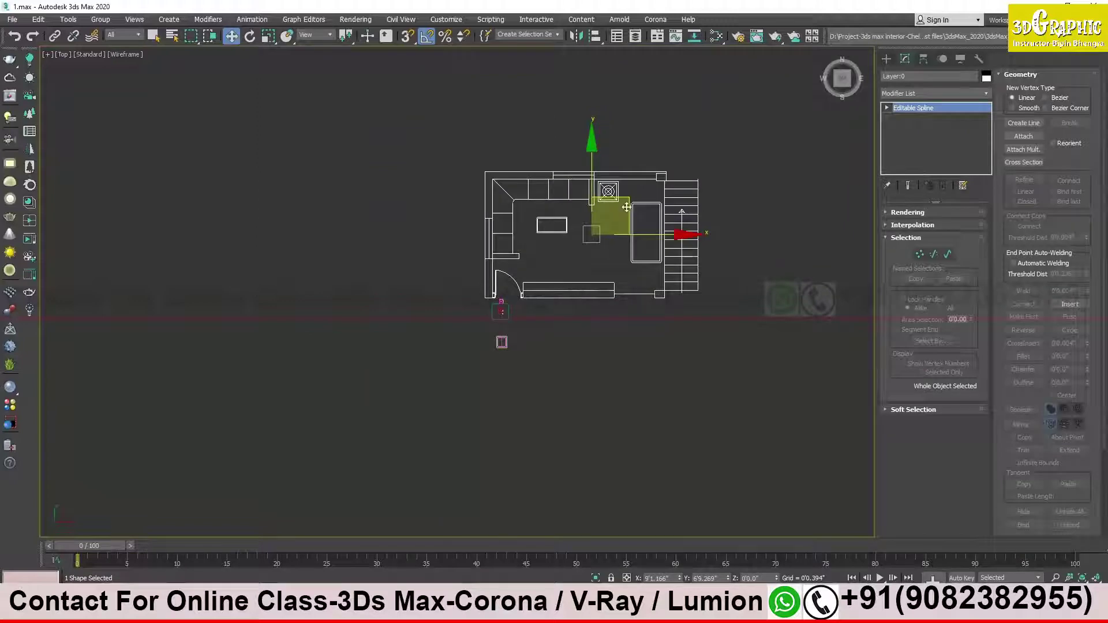
drag(626, 207, 417, 339)
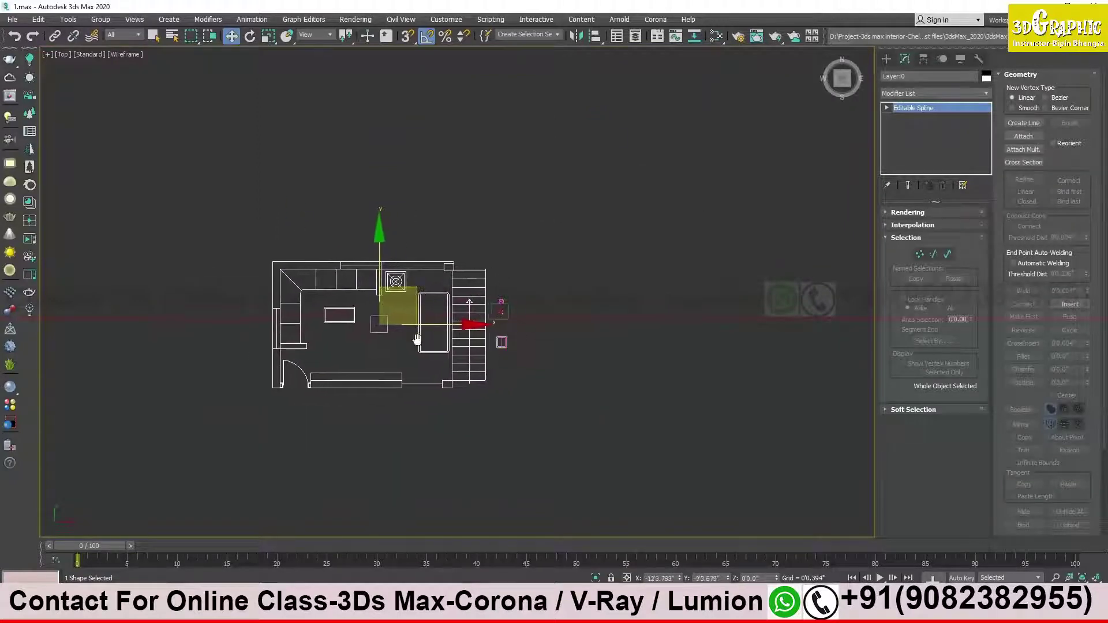
Centre the enlarged floor plan and show it in the shaded Perspective view.
scroll(449, 296, up, 2)
scroll(449, 295, up, 2)
scroll(445, 279, up, 2)
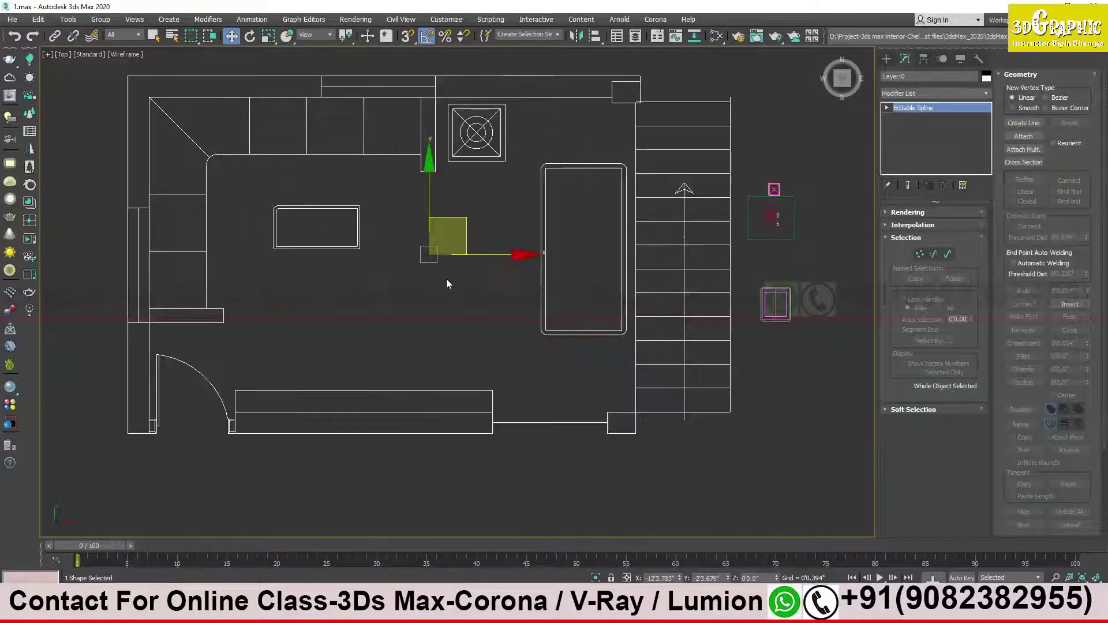
middle_drag(447, 280, 503, 270)
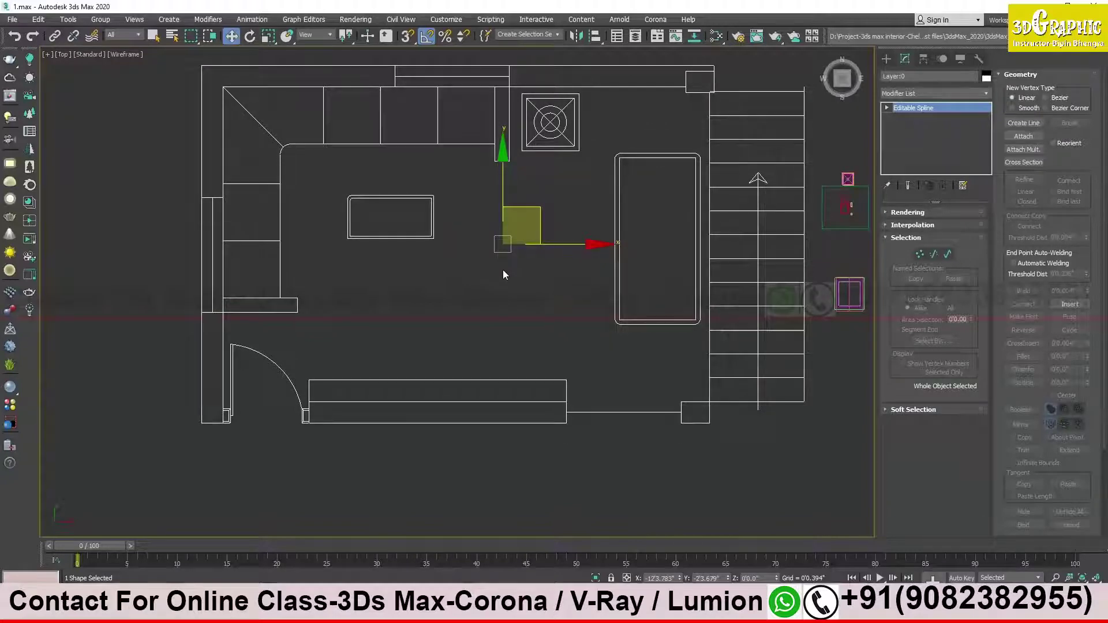
mouse_move(504, 270)
middle_down()
mouse_move(500, 293)
mouse_move(503, 240)
middle_up()
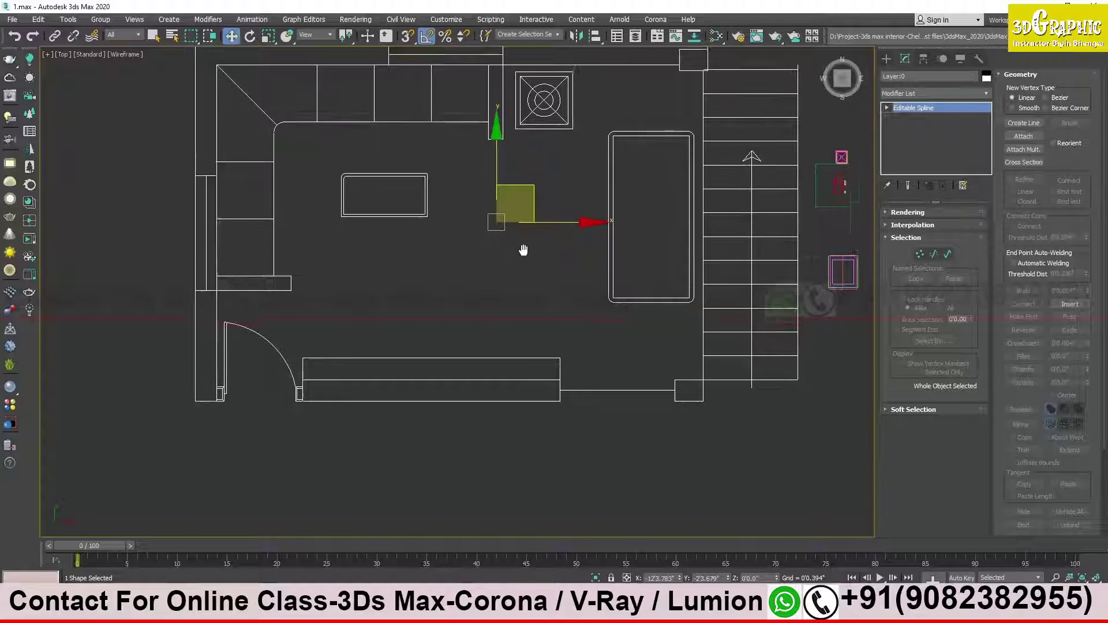
middle_drag(523, 242, 502, 267)
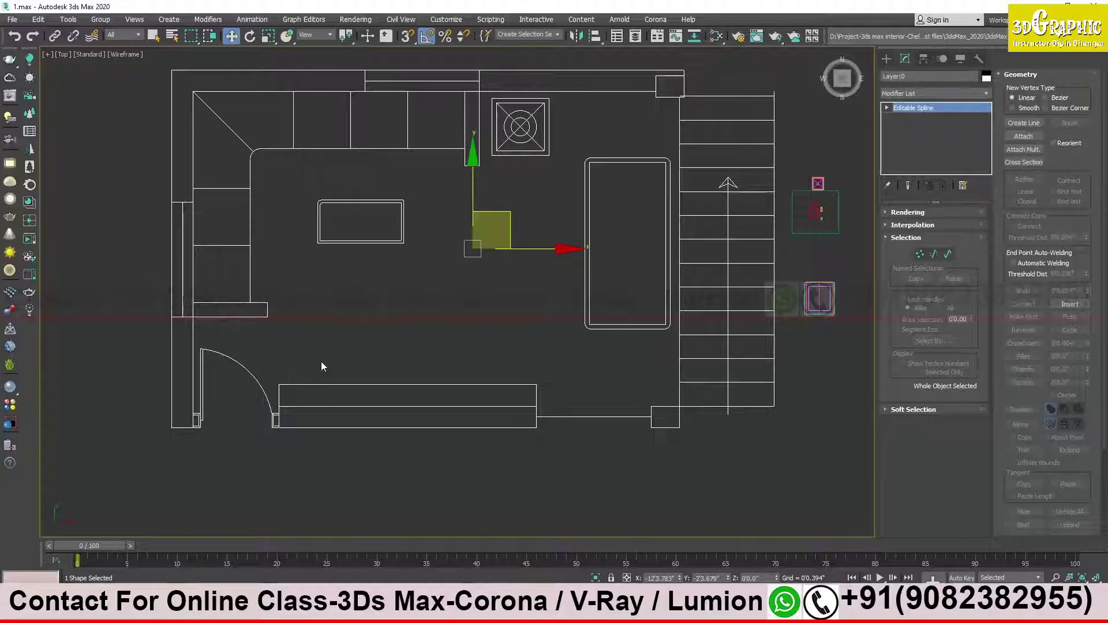
key(p)
middle_drag(469, 247, 469, 230)
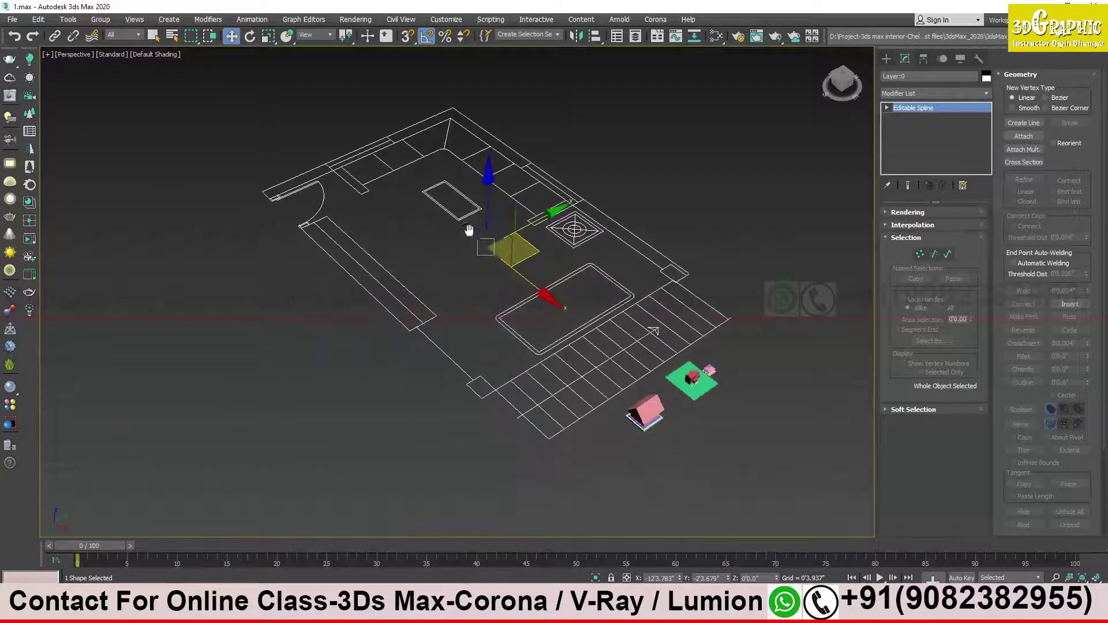
Start a Box and drag its base along the long wall strip beside the door.
click(887, 59)
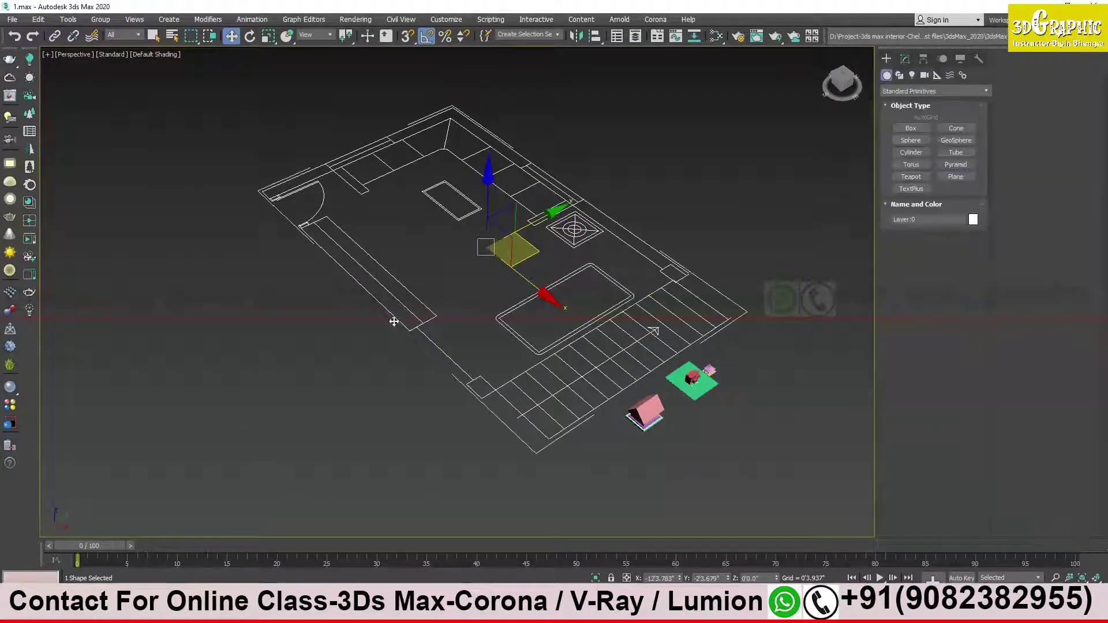
click(907, 130)
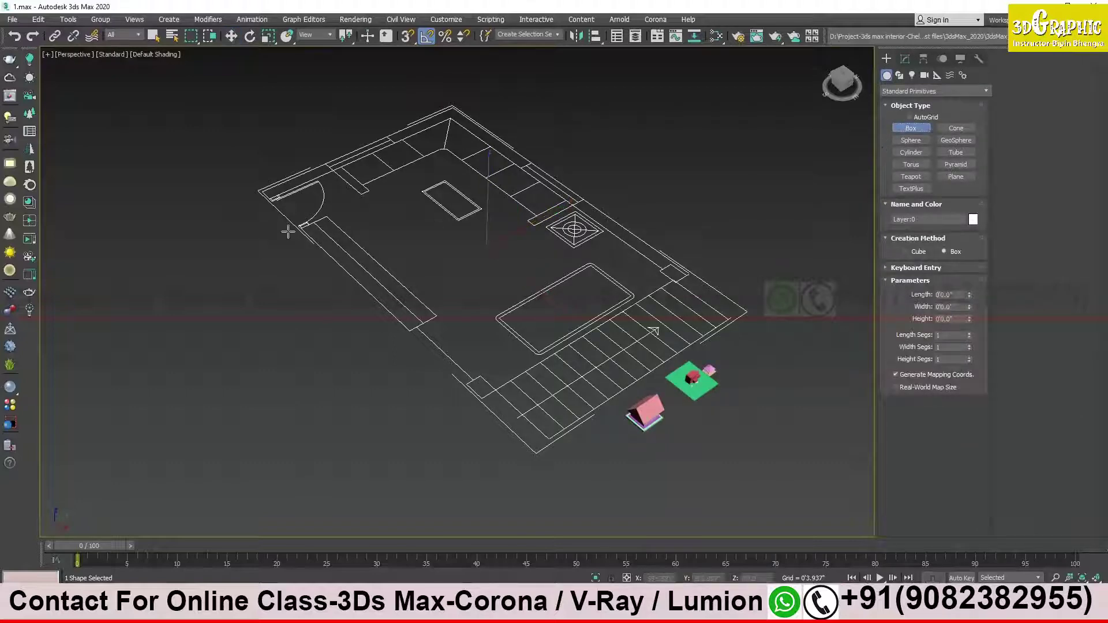
scroll(294, 227, up, 3)
scroll(323, 225, up, 4)
scroll(301, 243, up, 3)
mouse_move(242, 247)
middle_down()
mouse_move(242, 196)
mouse_move(244, 207)
middle_up()
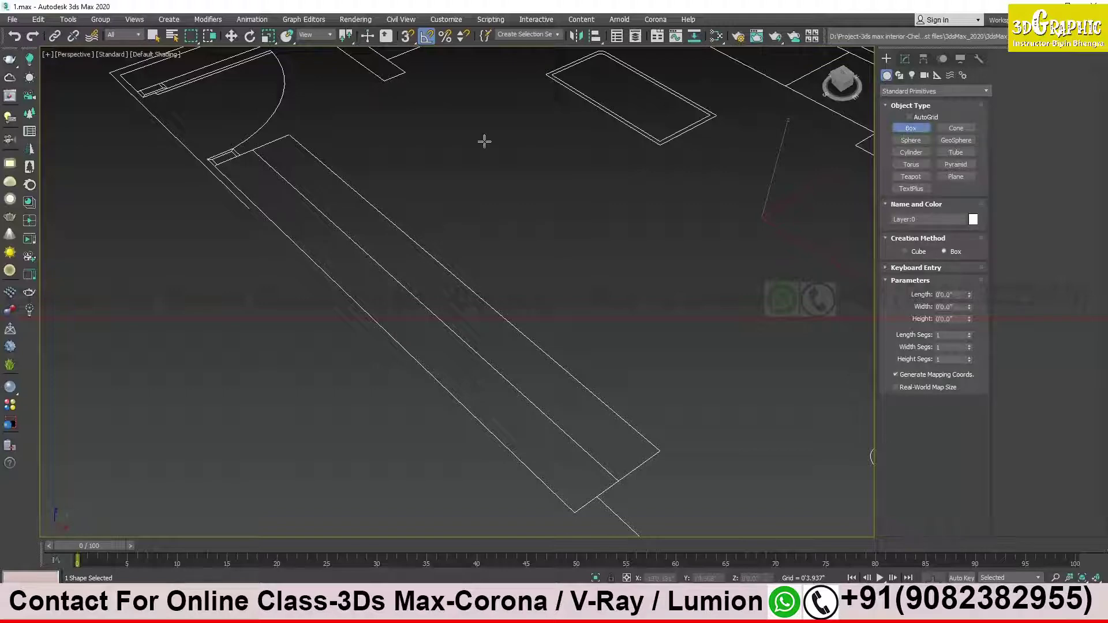
middle_drag(289, 173, 331, 199)
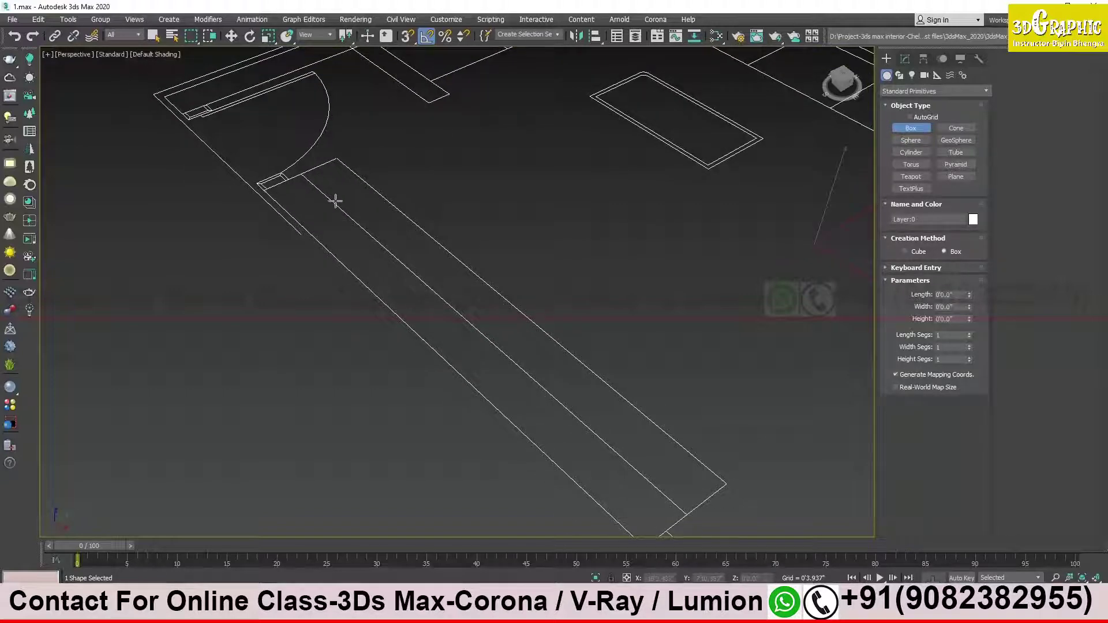
middle_drag(340, 200, 326, 158)
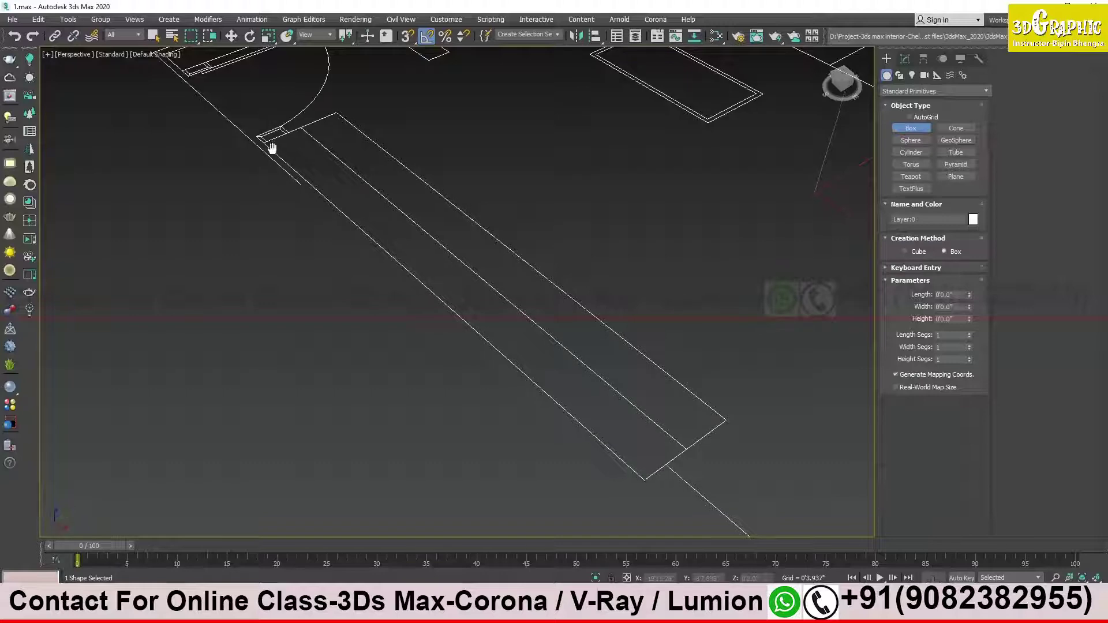
scroll(257, 137, up, 2)
scroll(256, 135, down, 2)
mouse_move(257, 137)
mouse_down()
mouse_move(679, 456)
mouse_move(674, 442)
mouse_up()
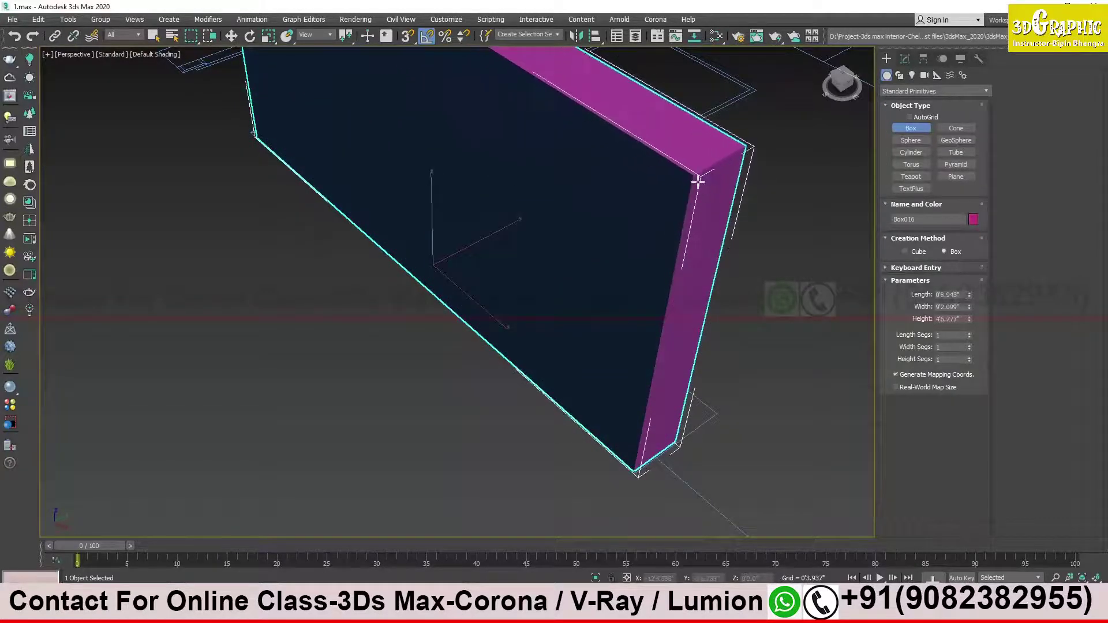
Set the wall box's height to finish it and show its parameters.
click(685, 200)
key(w)
scroll(638, 237, down, 3)
scroll(638, 237, down, 5)
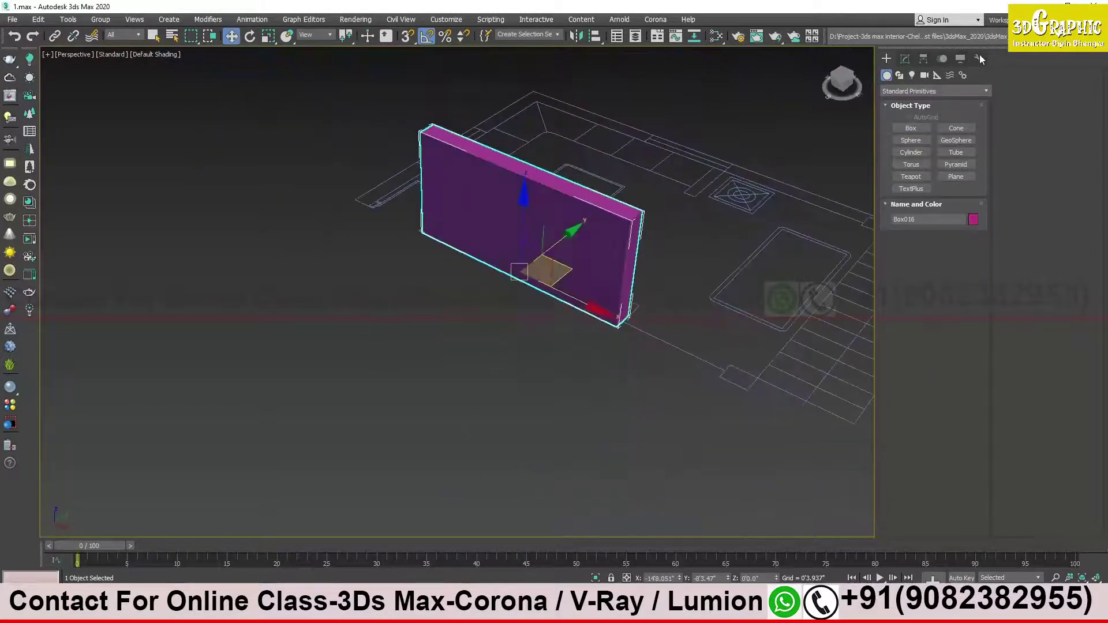
click(904, 58)
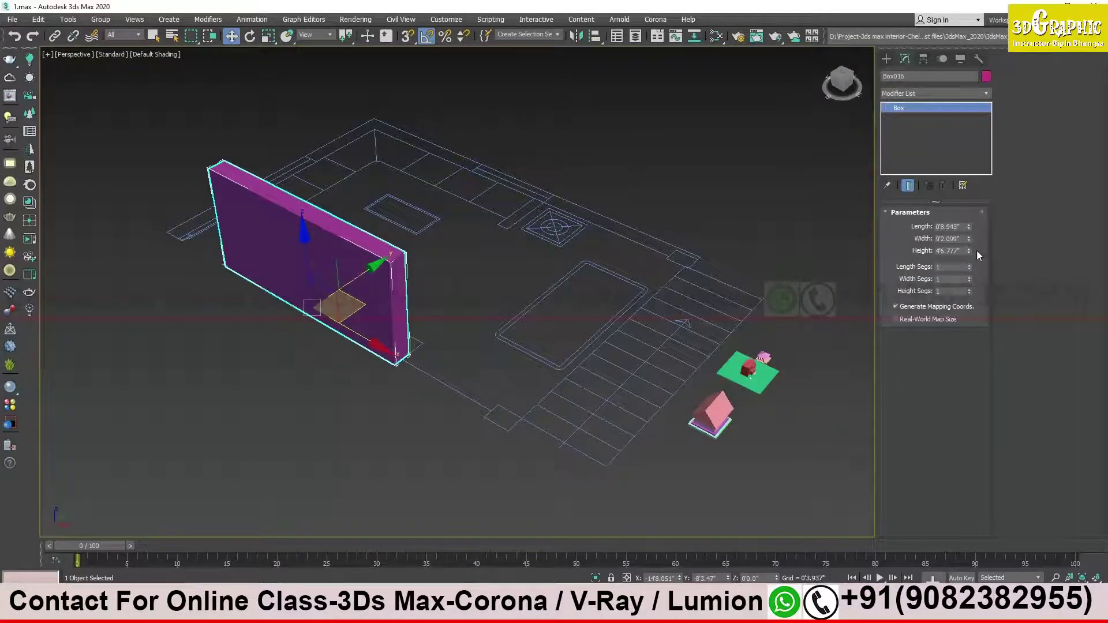
scroll(359, 311, up, 3)
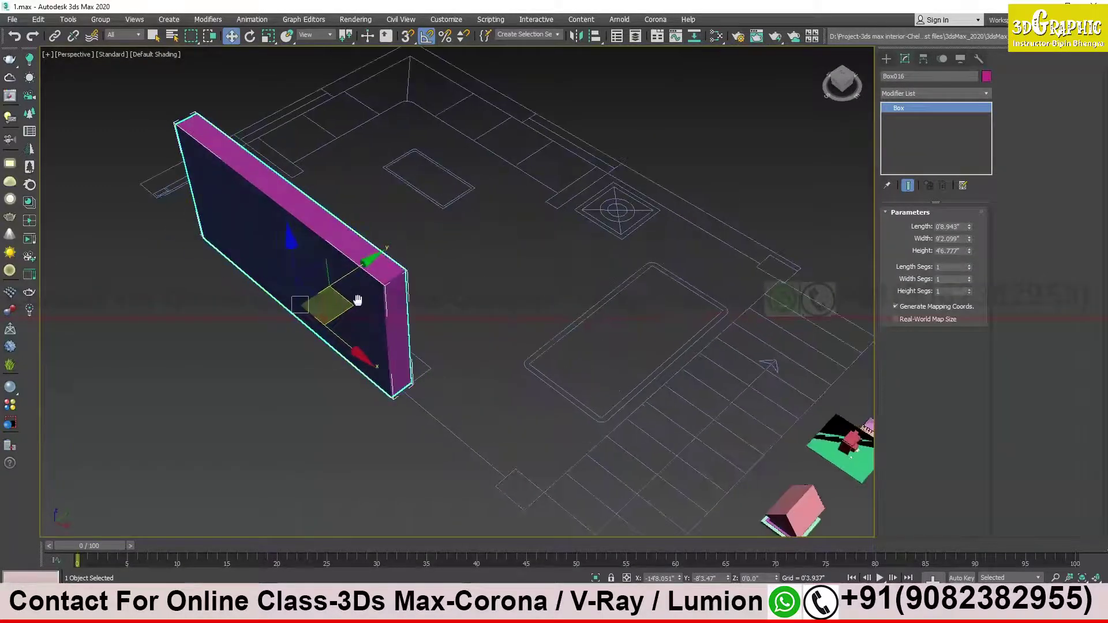
scroll(338, 316, up, 2)
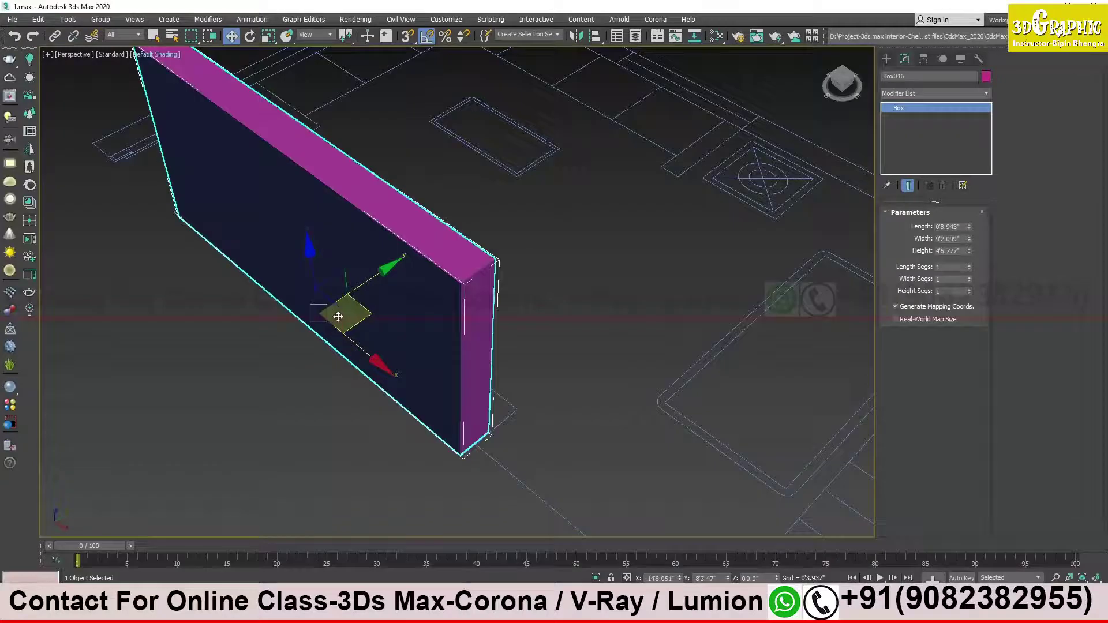
Orbit and zoom in on the wall's lower-left corner near the door arc.
middle_drag(340, 303, 378, 324)
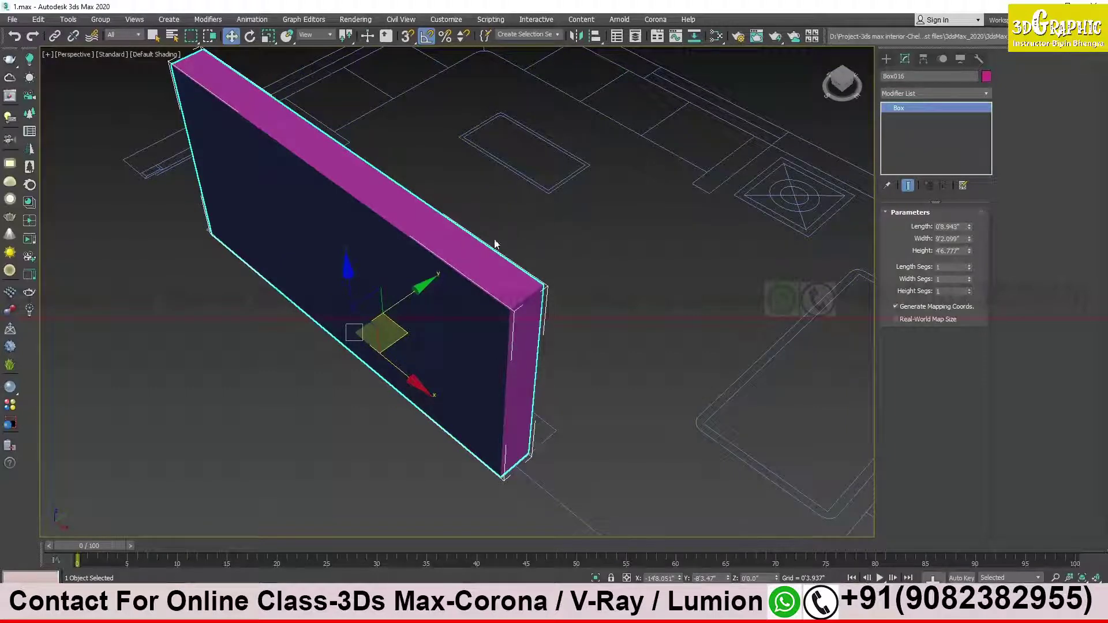
mouse_move(556, 189)
alt+middle_down()
mouse_move(478, 230)
mouse_move(477, 258)
mouse_move(532, 242)
mouse_move(430, 279)
mouse_move(283, 359)
alt+middle_up()
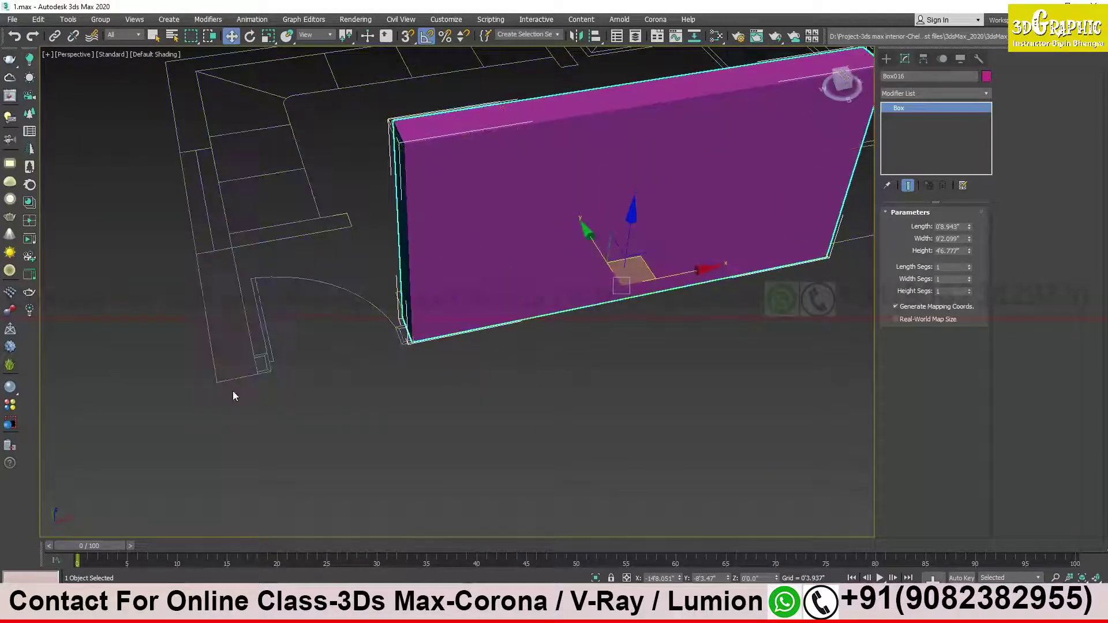
scroll(314, 301, up, 4)
mouse_move(358, 325)
alt+middle_down()
mouse_move(565, 312)
mouse_move(487, 294)
mouse_move(296, 340)
alt+middle_up()
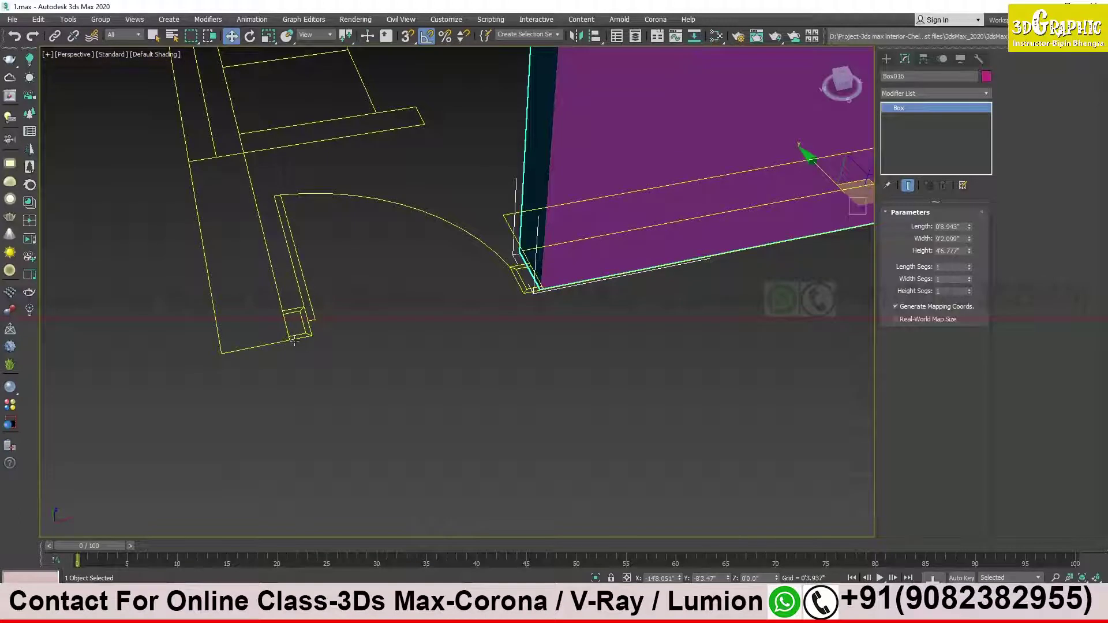
mouse_move(507, 326)
alt+middle_down()
mouse_move(458, 335)
mouse_move(533, 328)
alt+middle_up()
scroll(467, 333, up, 3)
Nudge the wall box along Y and X to align it with the plan lines.
drag(844, 153, 841, 155)
mouse_move(841, 154)
middle_down()
mouse_move(766, 218)
mouse_move(773, 250)
mouse_move(792, 235)
middle_up()
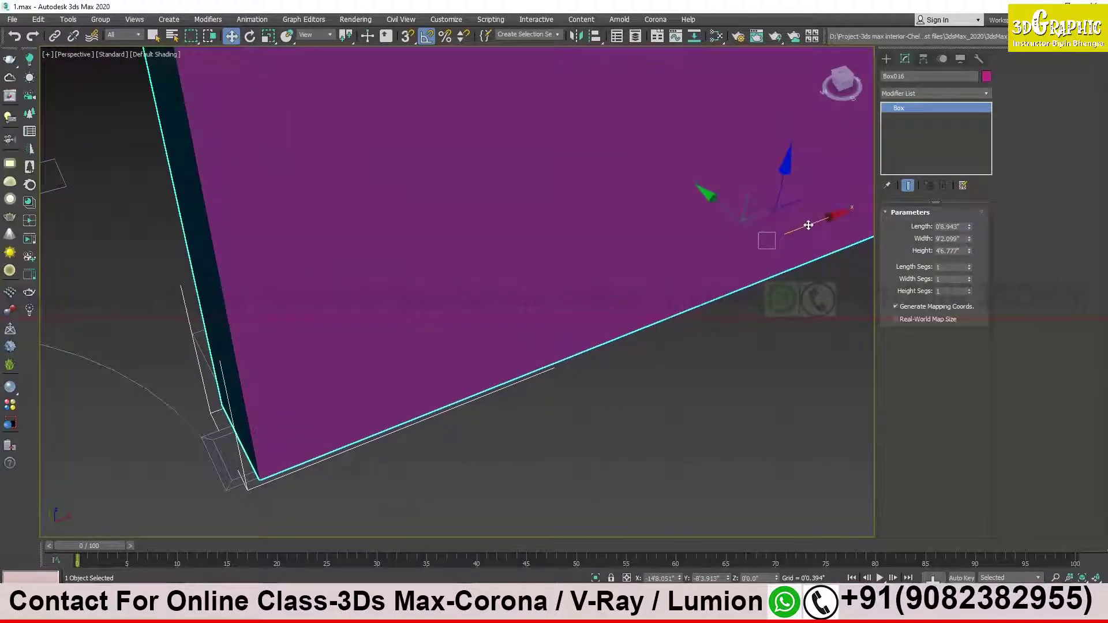
drag(808, 225, 814, 218)
middle_drag(813, 218, 733, 290)
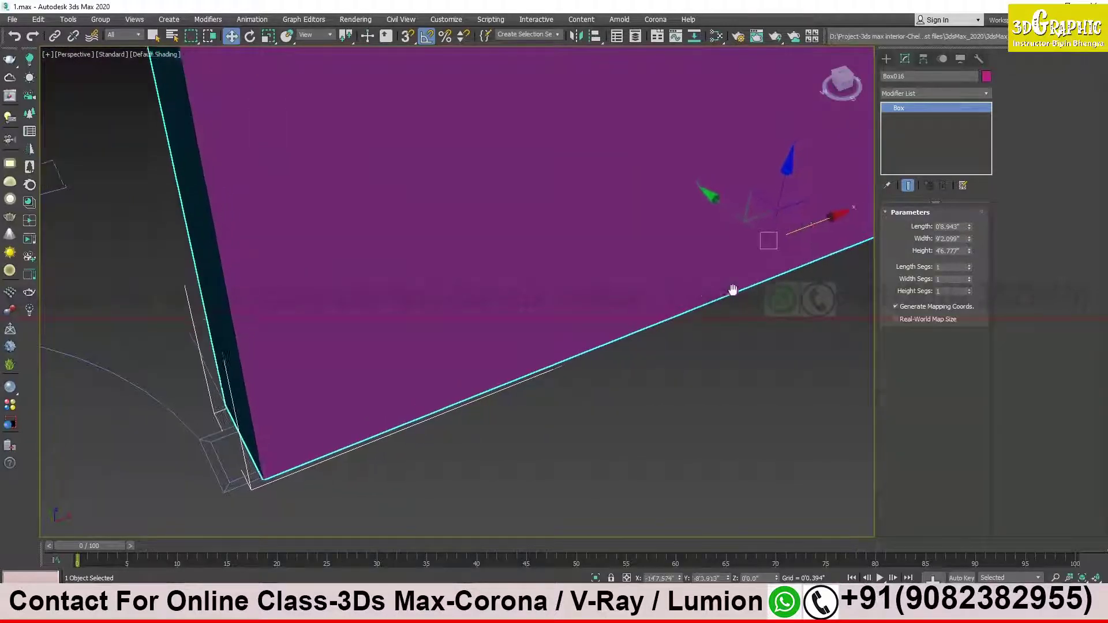
scroll(733, 290, down, 6)
Orbit around the box to check alignment, shifting it slightly along Y.
mouse_move(651, 296)
alt+middle_down()
mouse_move(656, 354)
mouse_move(421, 292)
mouse_move(410, 277)
mouse_move(469, 292)
mouse_move(438, 300)
alt+middle_up()
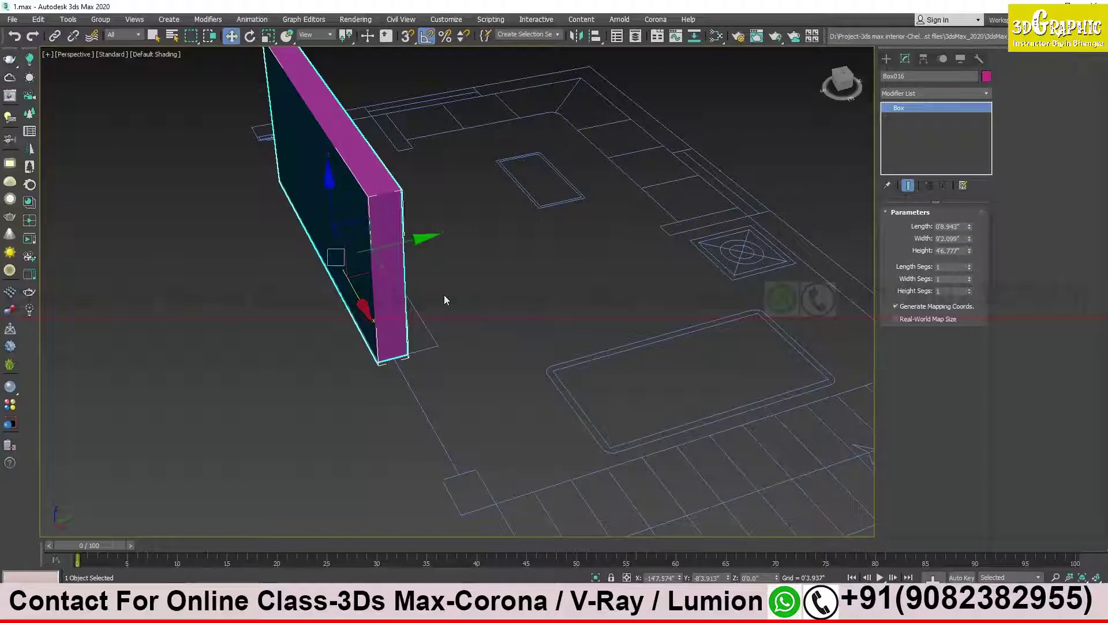
alt+middle_drag(469, 277, 398, 293)
scroll(405, 298, up, 3)
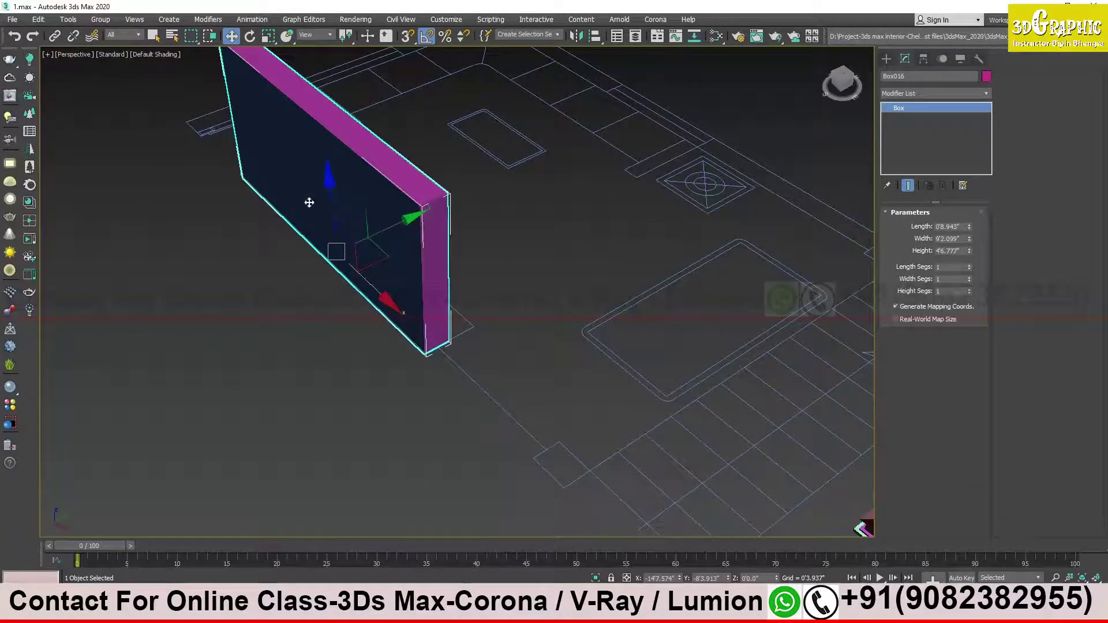
alt+middle_drag(309, 202, 352, 245)
mouse_move(420, 289)
alt+middle_down()
mouse_move(412, 298)
mouse_move(452, 283)
mouse_move(546, 363)
alt+middle_up()
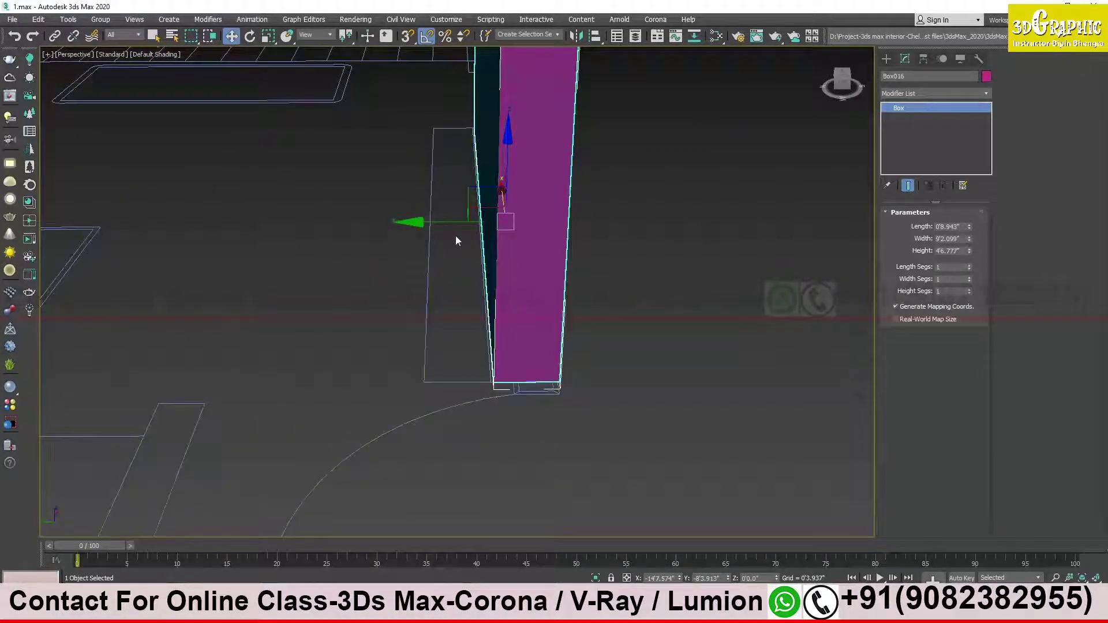
drag(451, 223, 449, 224)
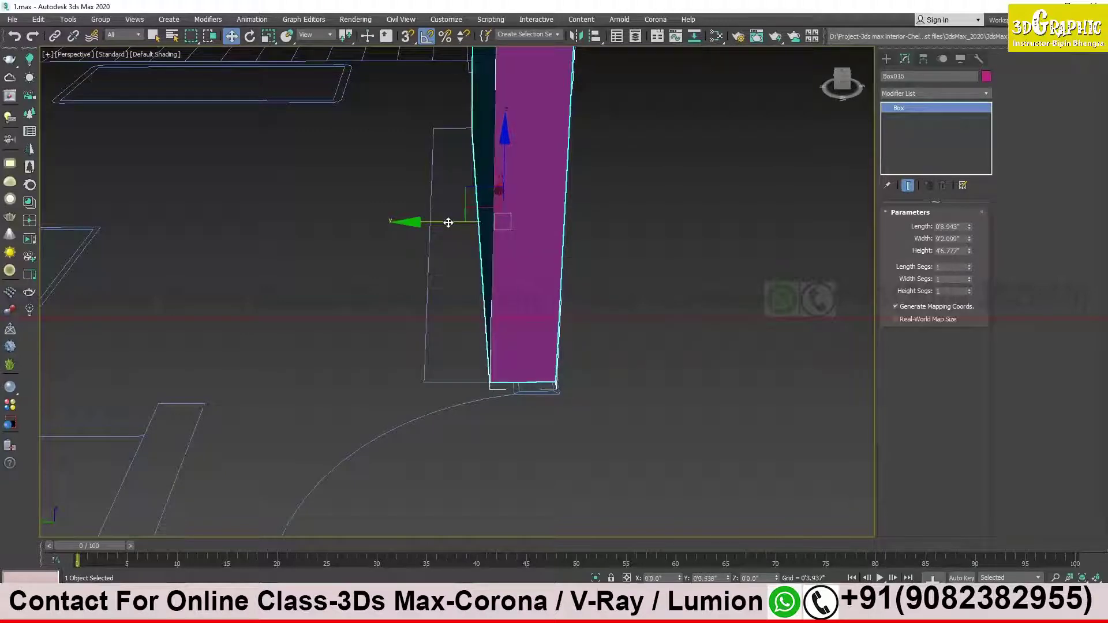
alt+middle_drag(531, 333, 354, 312)
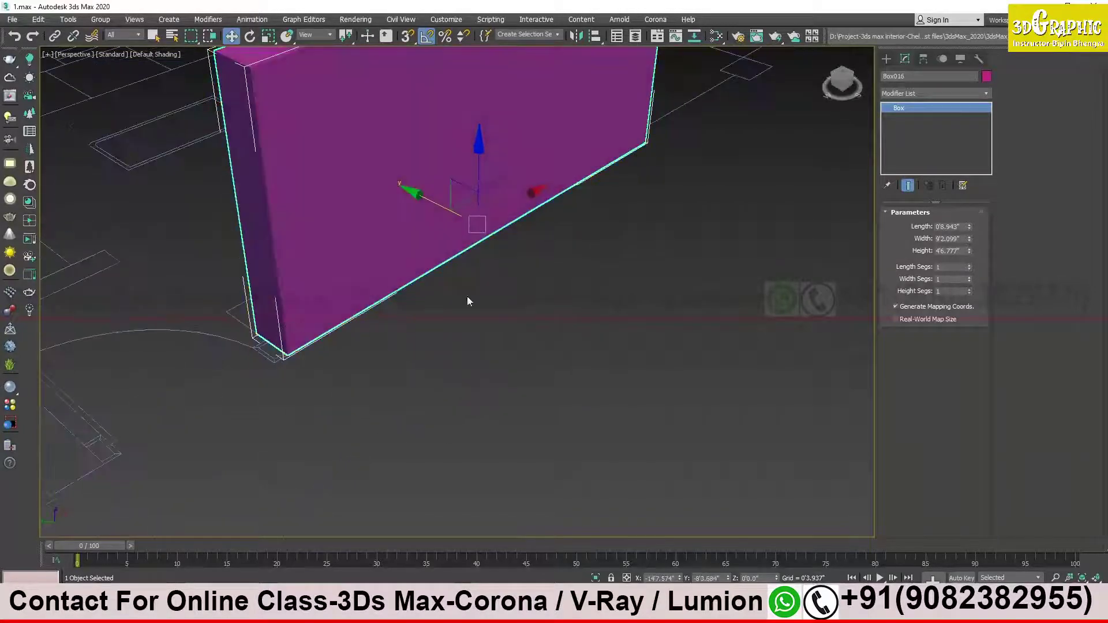
mouse_move(511, 262)
alt+middle_down()
mouse_move(477, 319)
mouse_move(535, 325)
mouse_move(577, 292)
mouse_move(487, 292)
mouse_move(532, 317)
mouse_move(554, 272)
alt+middle_up()
scroll(477, 319, down, 3)
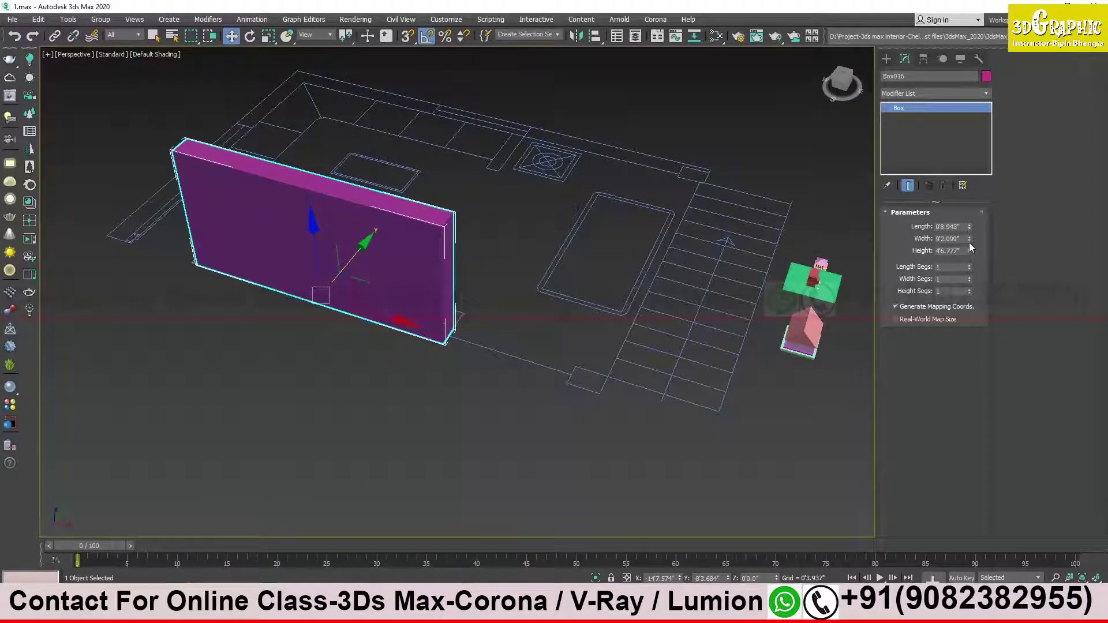
Undo a trial width change, keeping 9'2.099", and move the box right along X.
click(970, 226)
drag(970, 239, 953, 183)
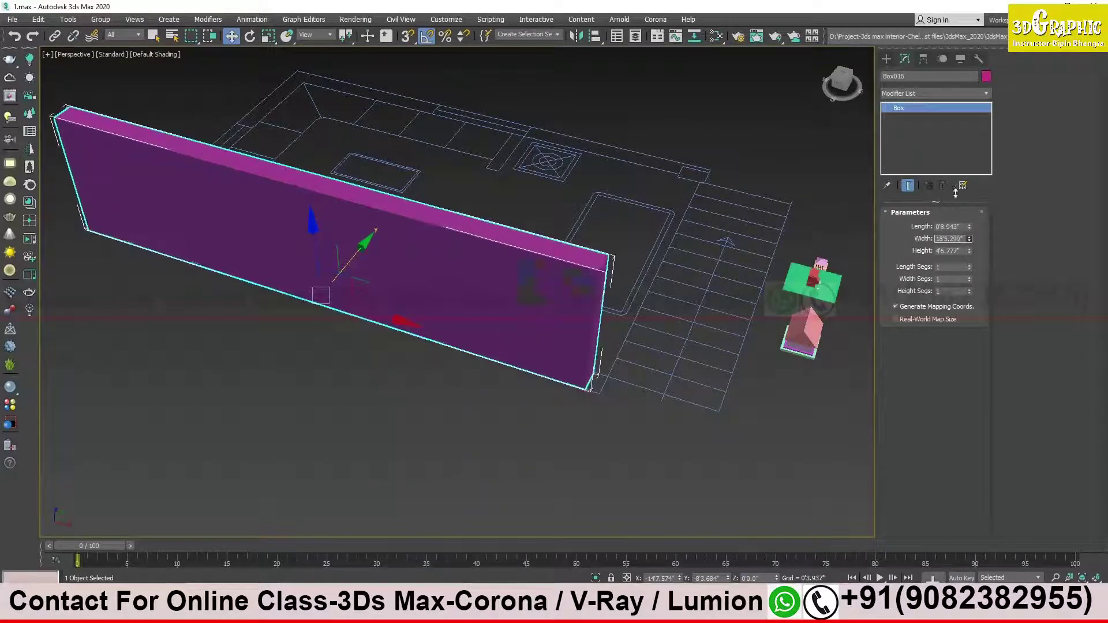
key(ctrl+z)
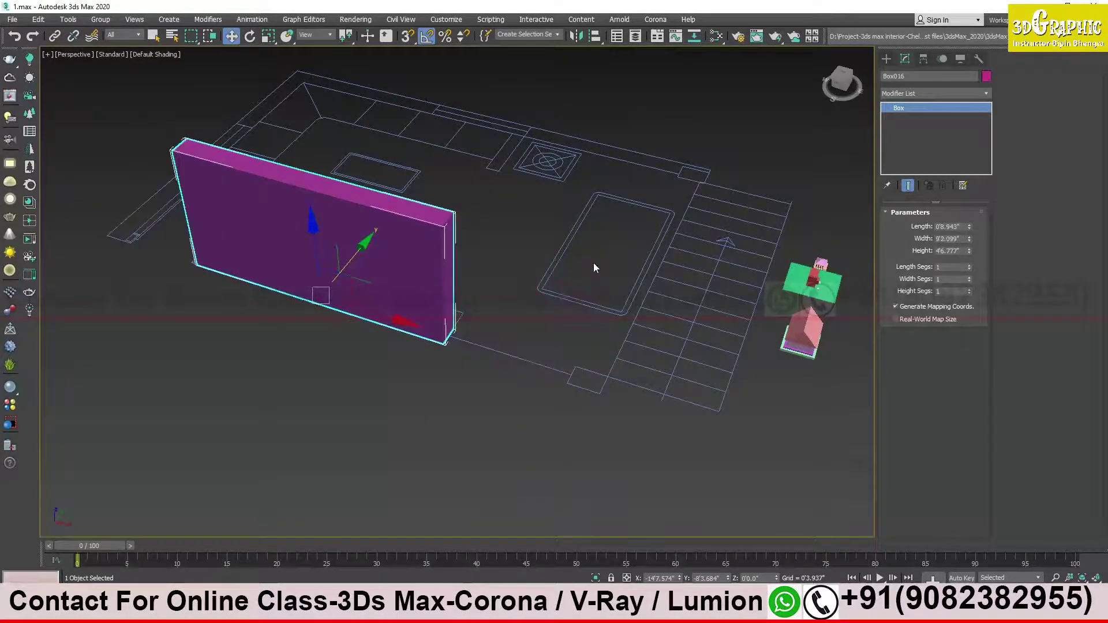
middle_drag(458, 280, 472, 233)
drag(405, 280, 495, 299)
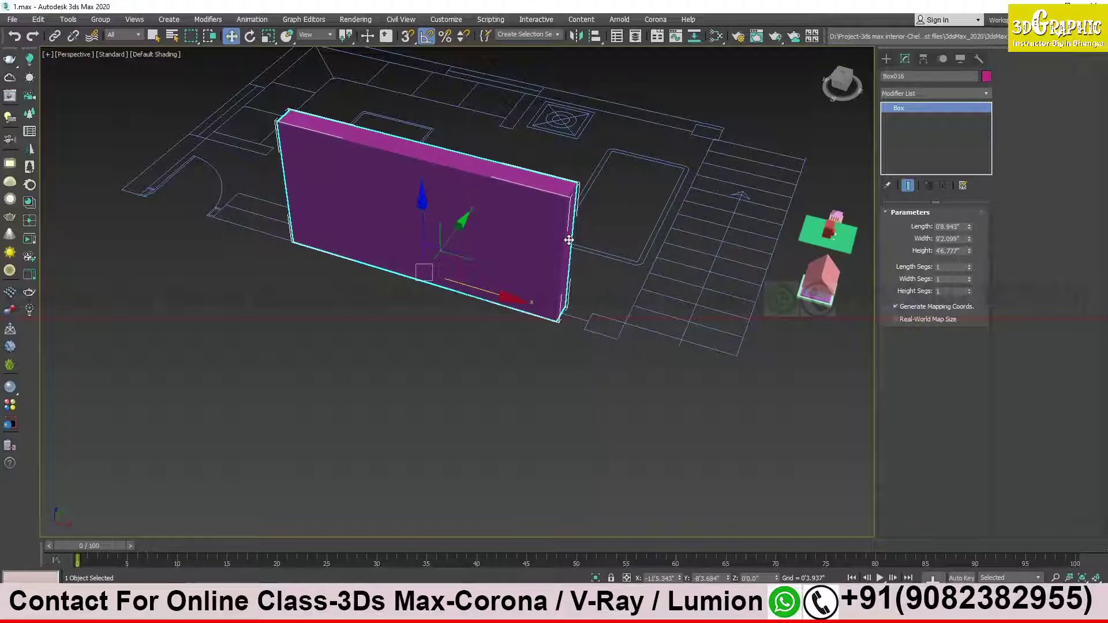
Orbit and zoom around the wall box, picking the inner box Box015.
alt+middle_drag(614, 238, 367, 319)
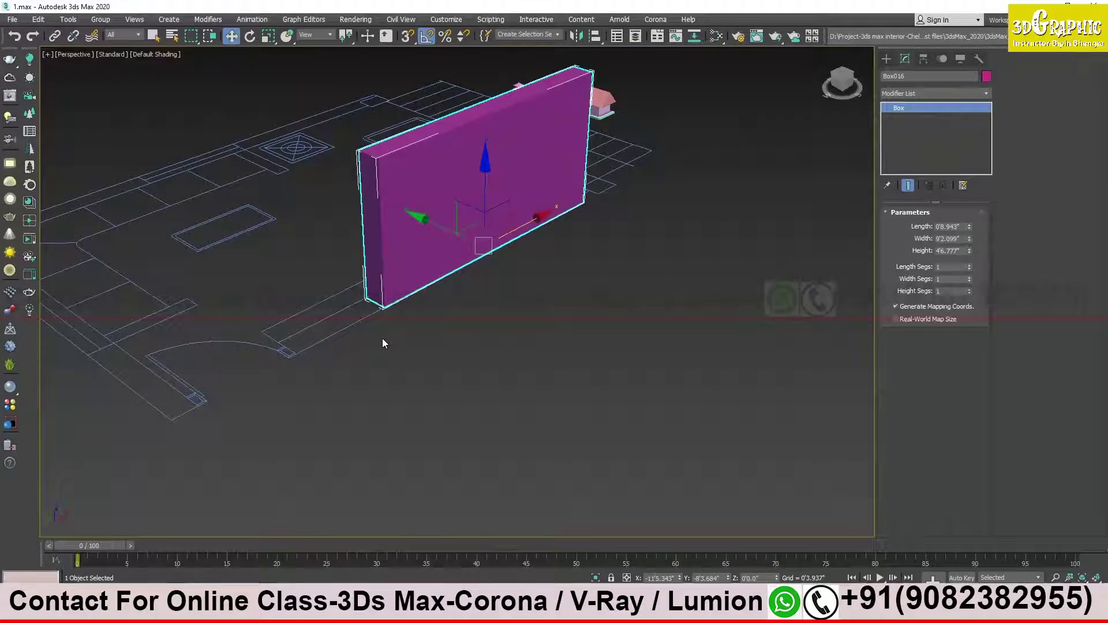
mouse_move(503, 269)
alt+middle_down()
mouse_move(413, 278)
mouse_move(544, 286)
alt+middle_up()
scroll(545, 287, down, 5)
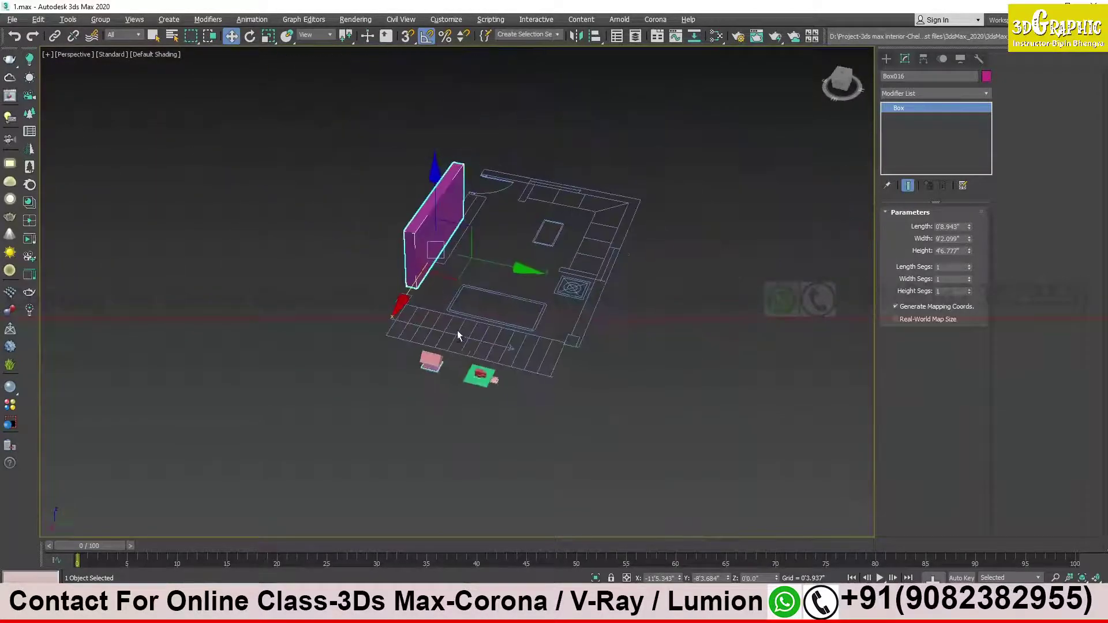
scroll(454, 306, up, 2)
scroll(459, 329, up, 3)
scroll(463, 348, up, 2)
scroll(595, 287, up, 2)
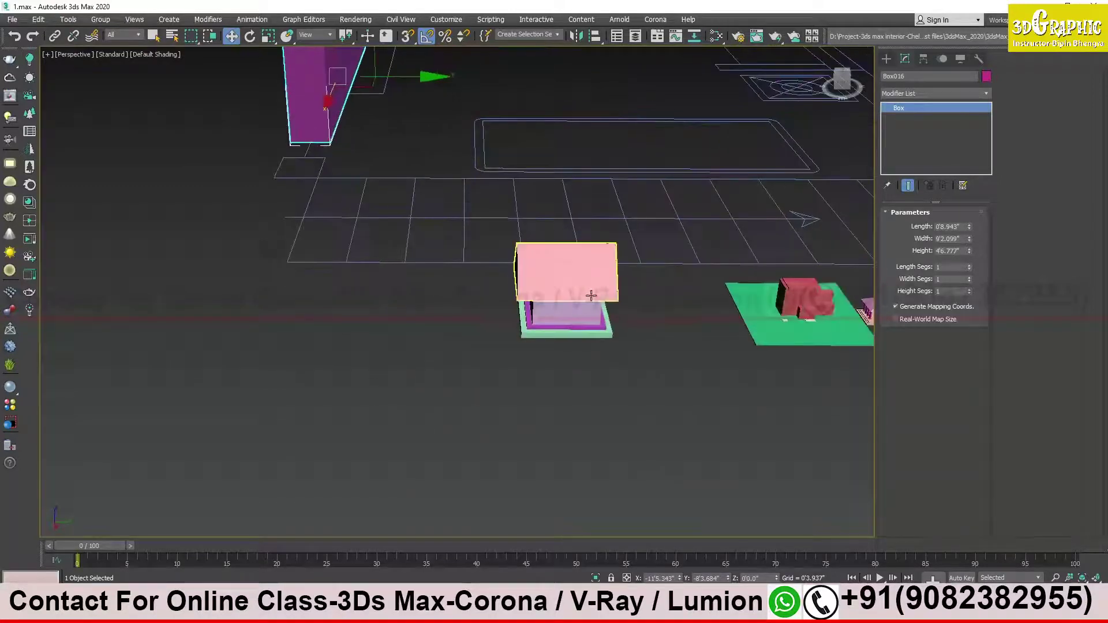
click(582, 316)
Region-select wall Box016 with the floor-plan lines and show the layer list.
mouse_move(424, 150)
alt+middle_down()
mouse_move(425, 287)
mouse_move(472, 262)
mouse_move(570, 173)
alt+middle_up()
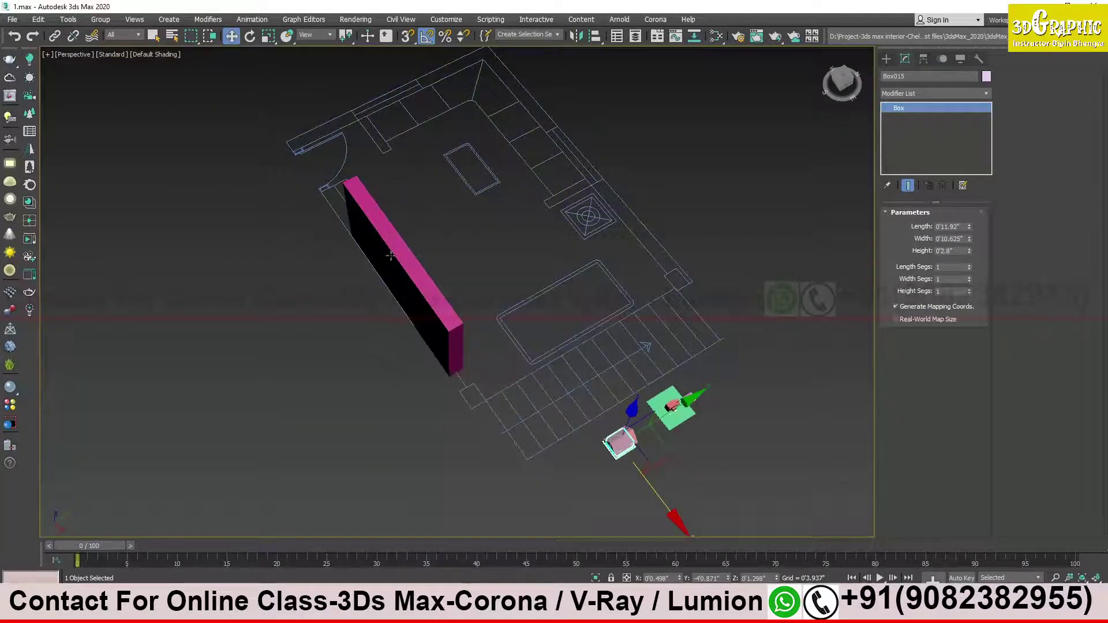
mouse_move(596, 252)
alt+middle_down()
mouse_move(500, 218)
mouse_move(512, 193)
mouse_move(447, 216)
alt+middle_up()
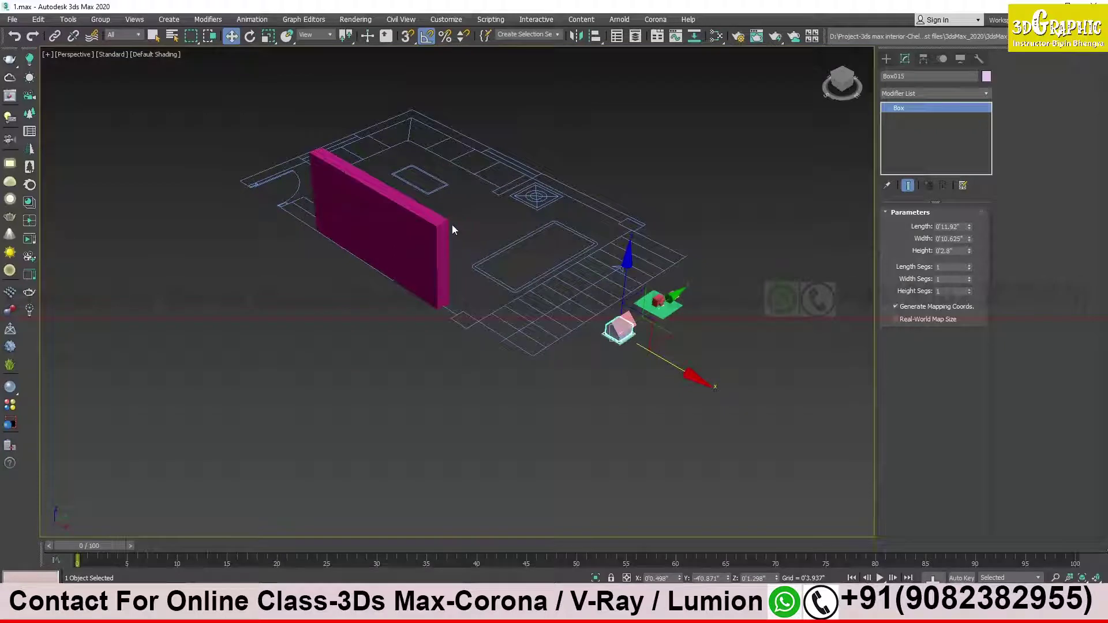
click(440, 260)
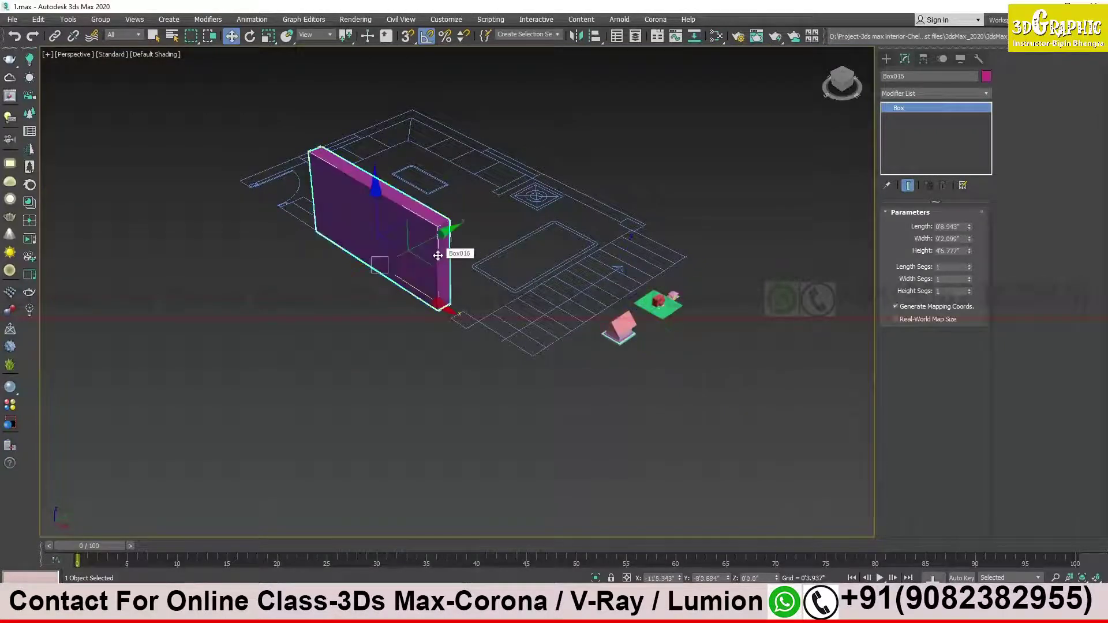
middle_drag(540, 328, 496, 294)
drag(384, 277, 312, 347)
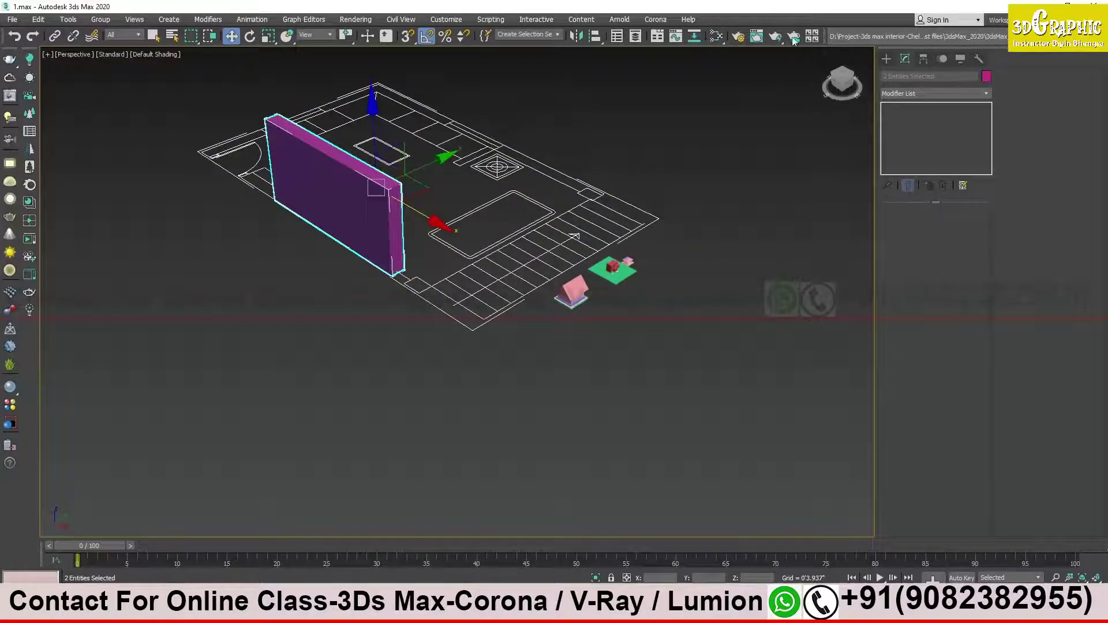
click(636, 35)
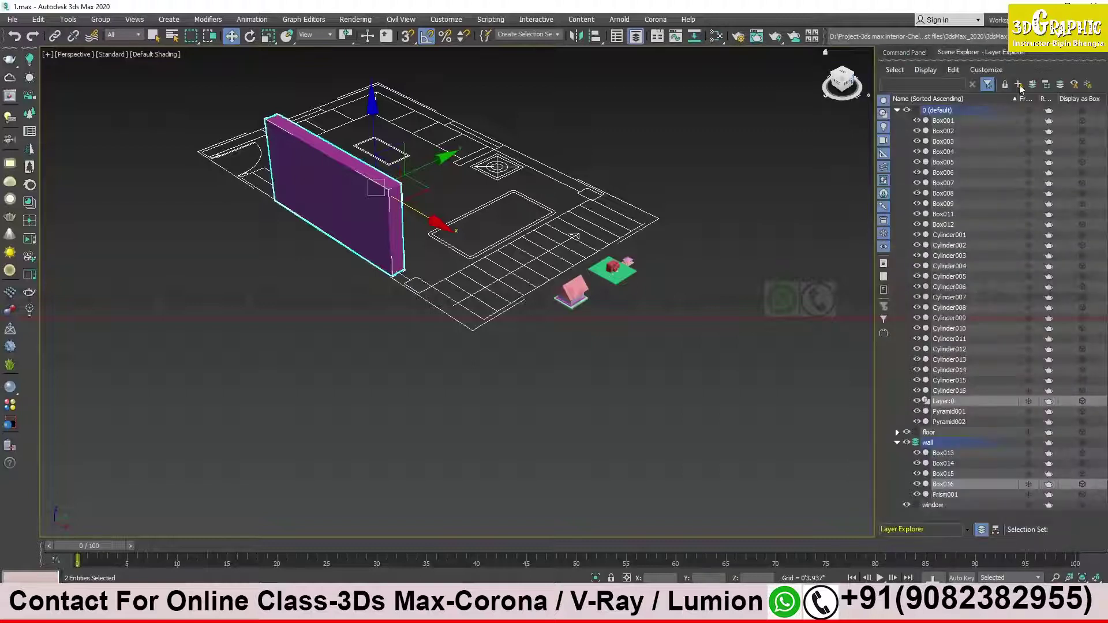
Put the wall and floor-plan lines on a new layer named xtra and hide it.
click(277, 316)
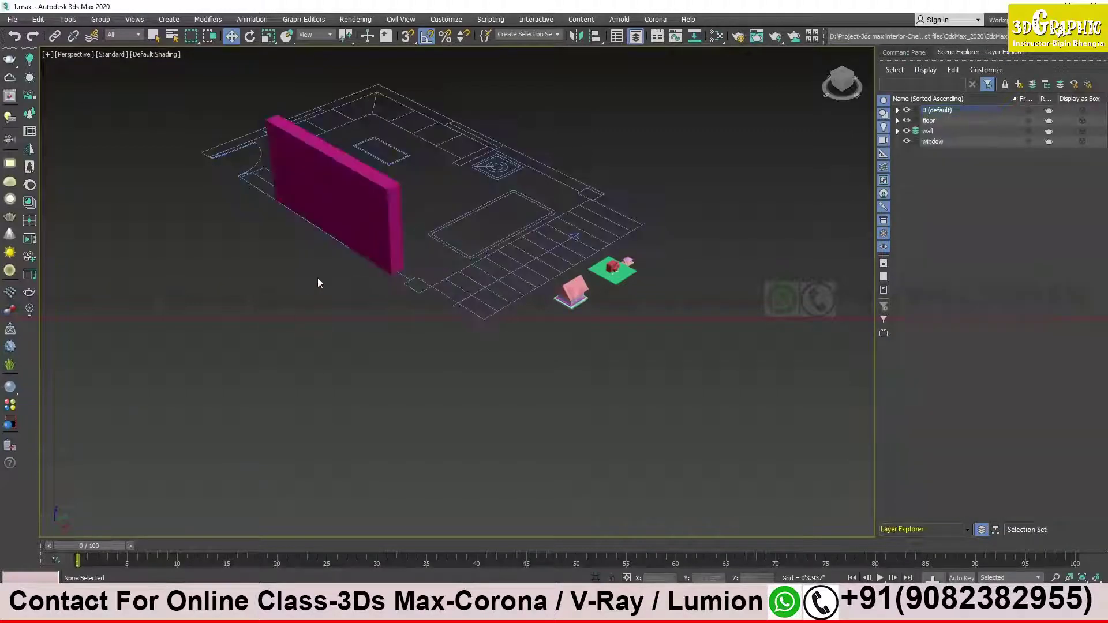
drag(363, 209, 404, 130)
drag(423, 88, 423, 89)
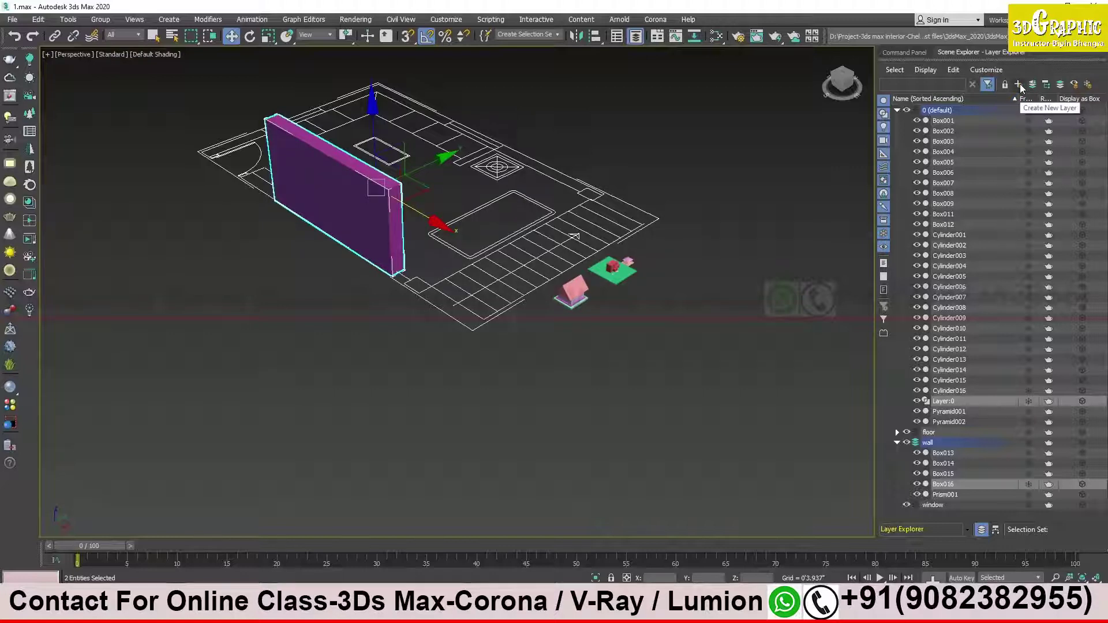
click(1019, 85)
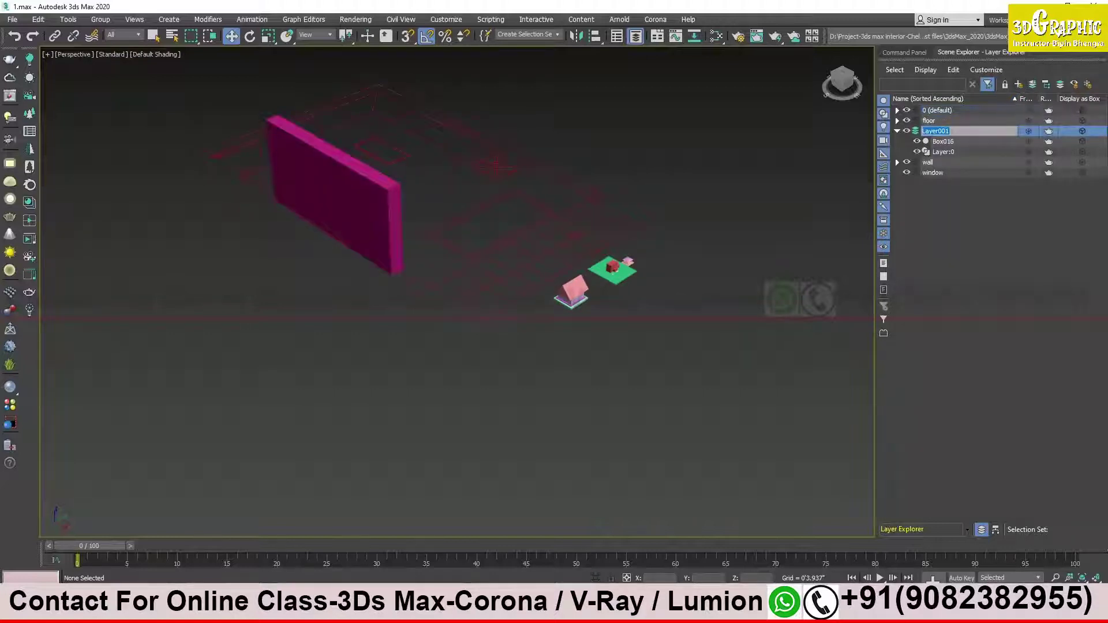
text(xtra)
key(Return)
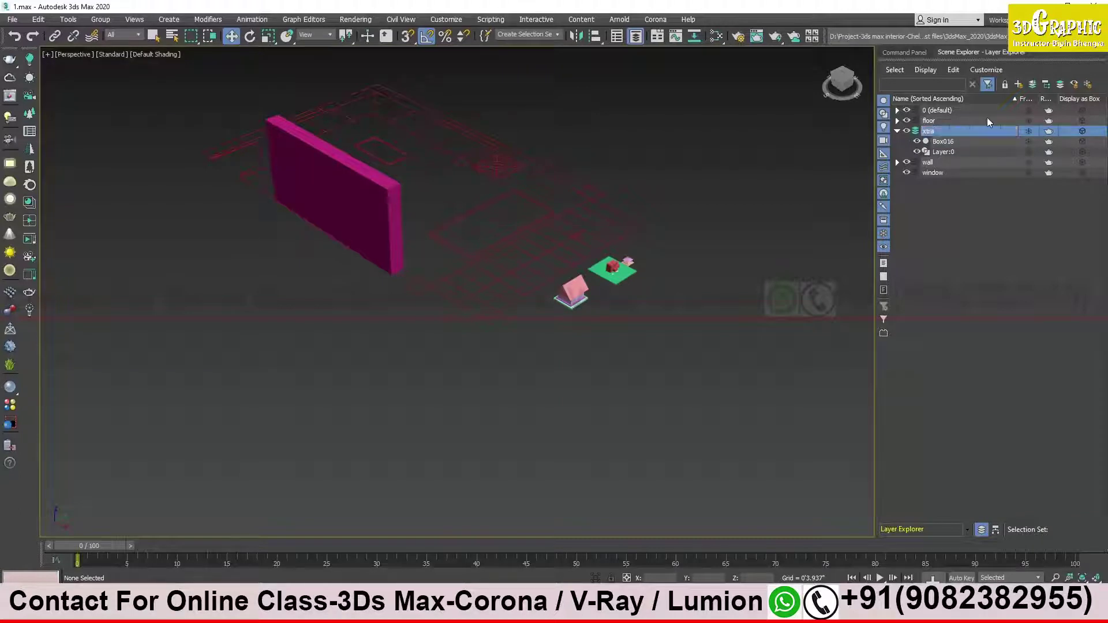
click(907, 130)
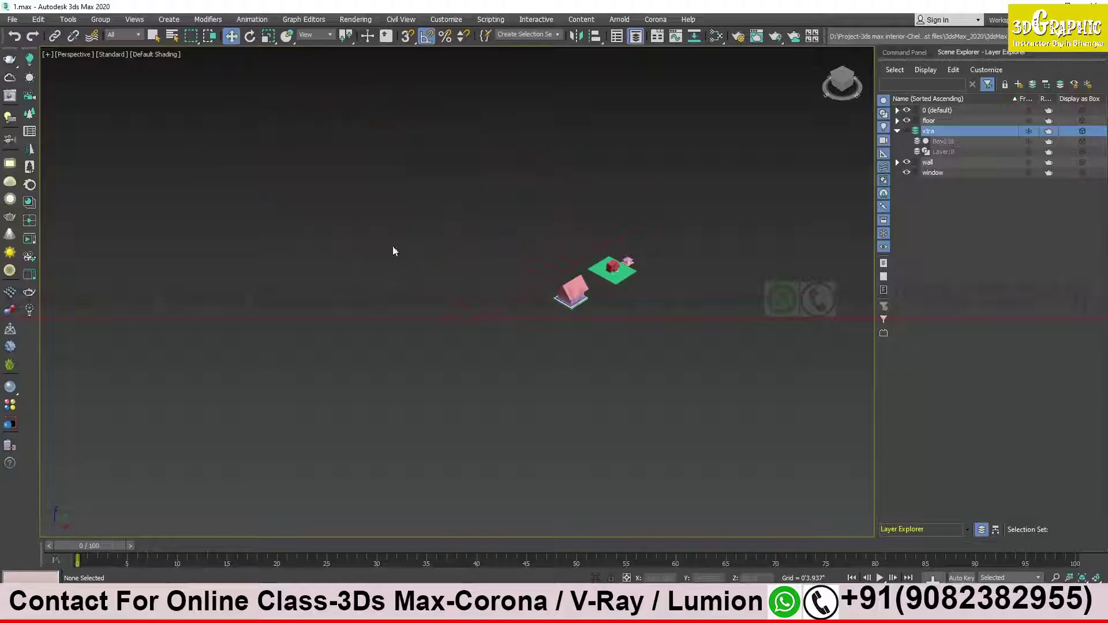
Orbit back to the house, zoom to roof Prism001, then select wall Box015.
mouse_move(470, 230)
alt+middle_down()
mouse_move(422, 240)
mouse_move(286, 338)
alt+middle_up()
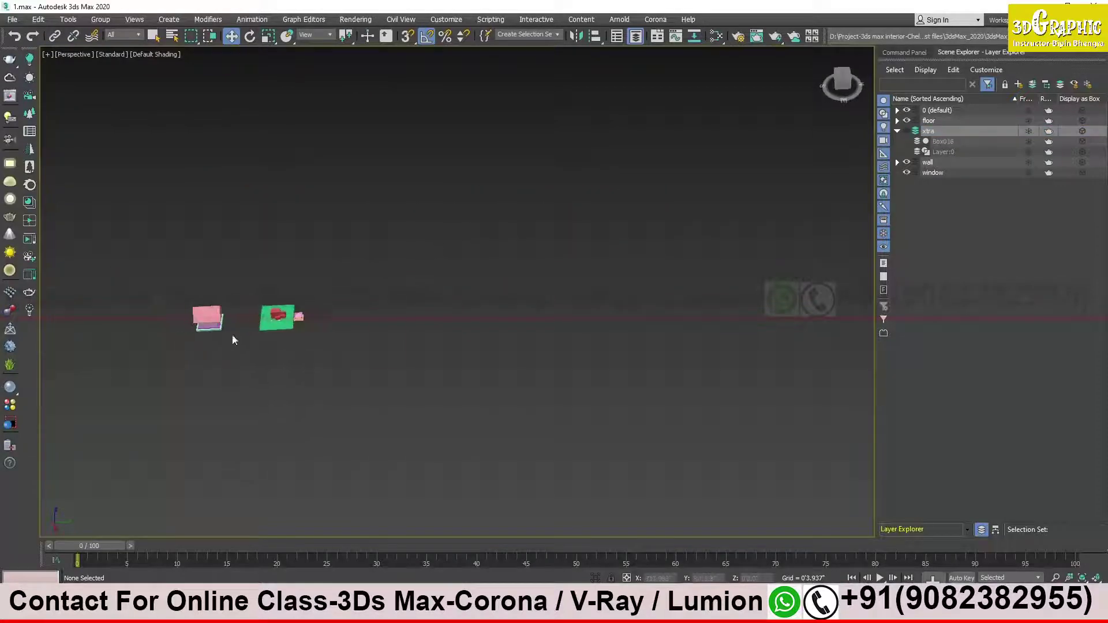
click(208, 316)
key(z)
mouse_move(478, 327)
alt+middle_down()
mouse_move(540, 339)
mouse_move(537, 304)
mouse_move(470, 327)
mouse_move(470, 361)
alt+middle_up()
click(476, 317)
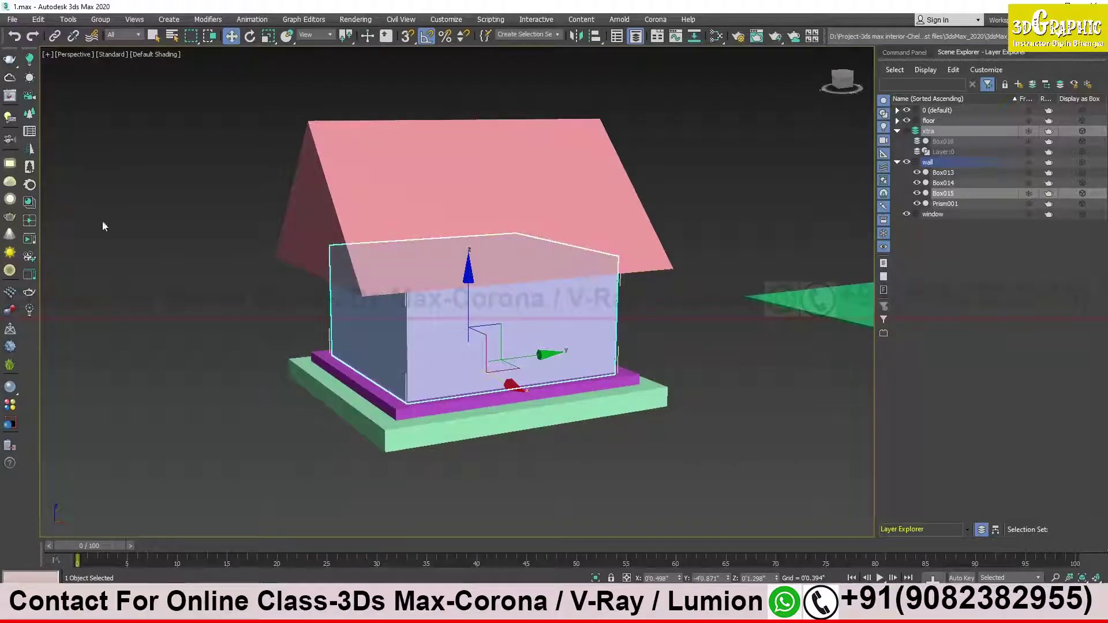
mouse_move(444, 554)
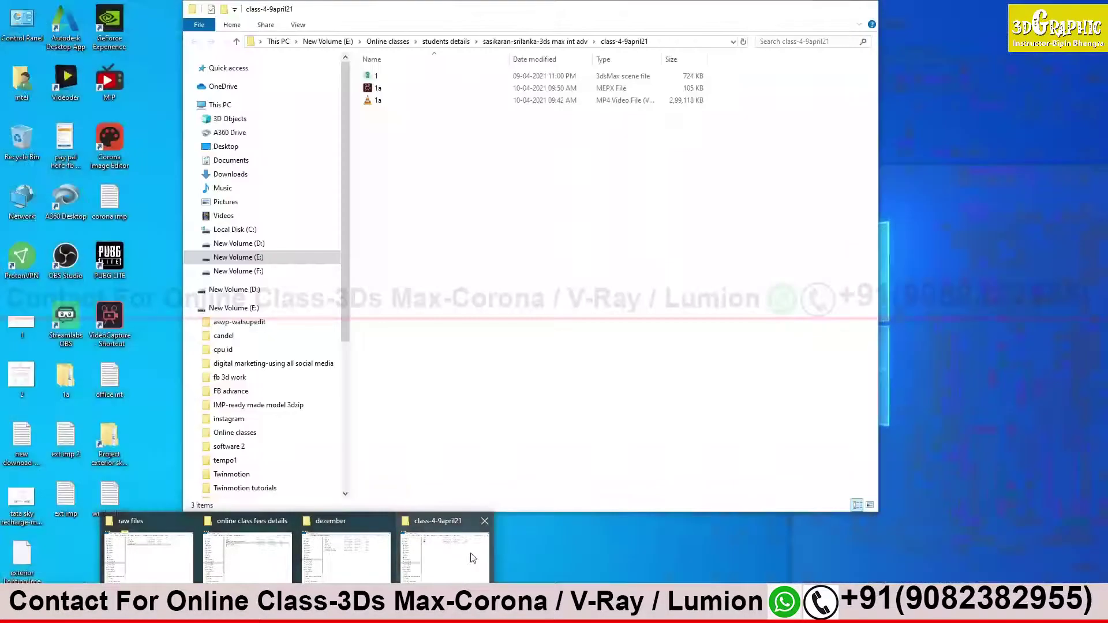
Preview the 1.JPG house reference picture in the class-3-8april21 folder.
click(472, 559)
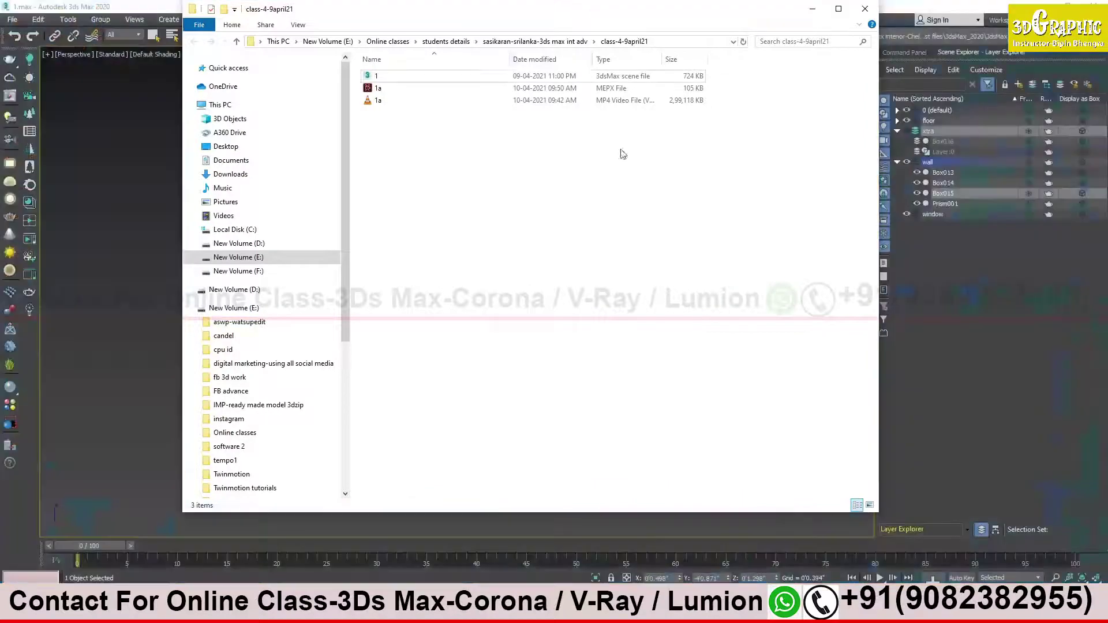
click(534, 41)
double_click(404, 100)
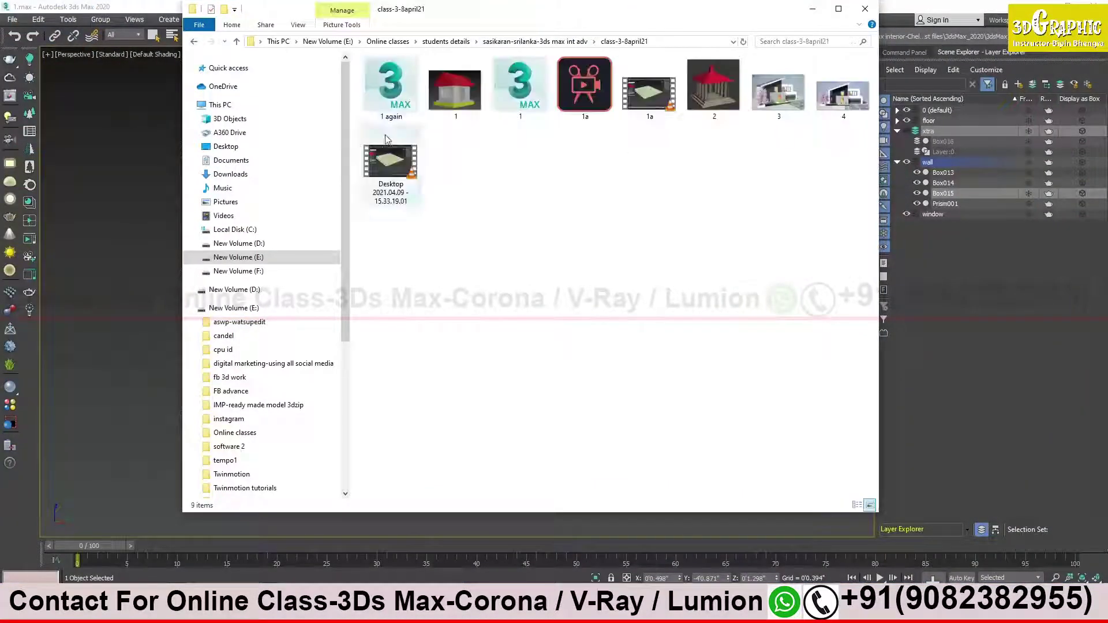
click(456, 97)
double_click(455, 96)
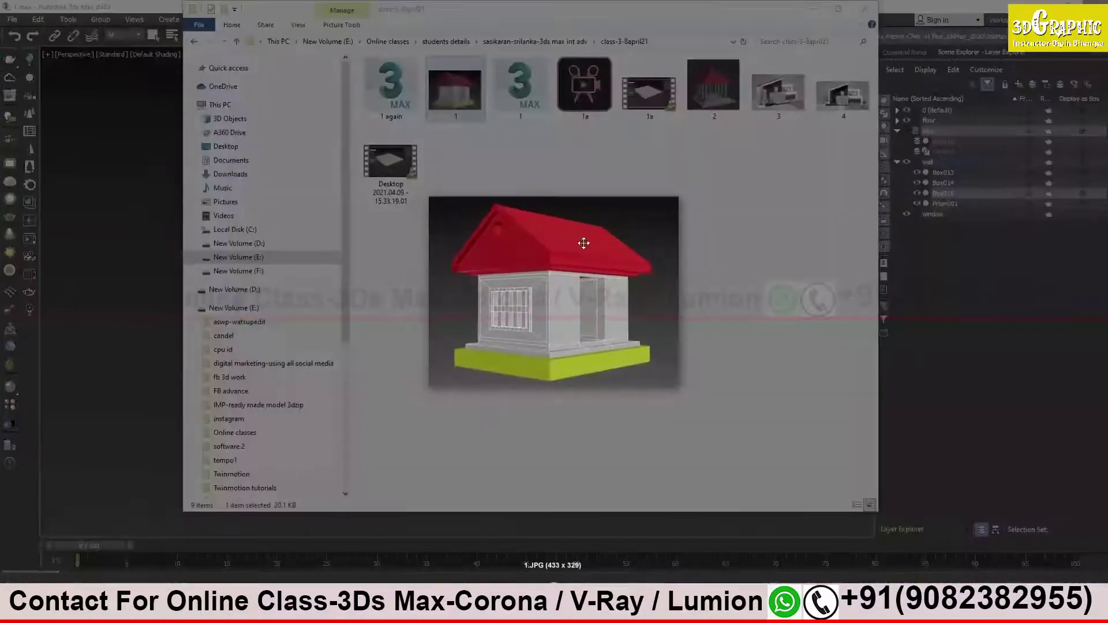
scroll(581, 294, up, 2)
scroll(580, 297, up, 3)
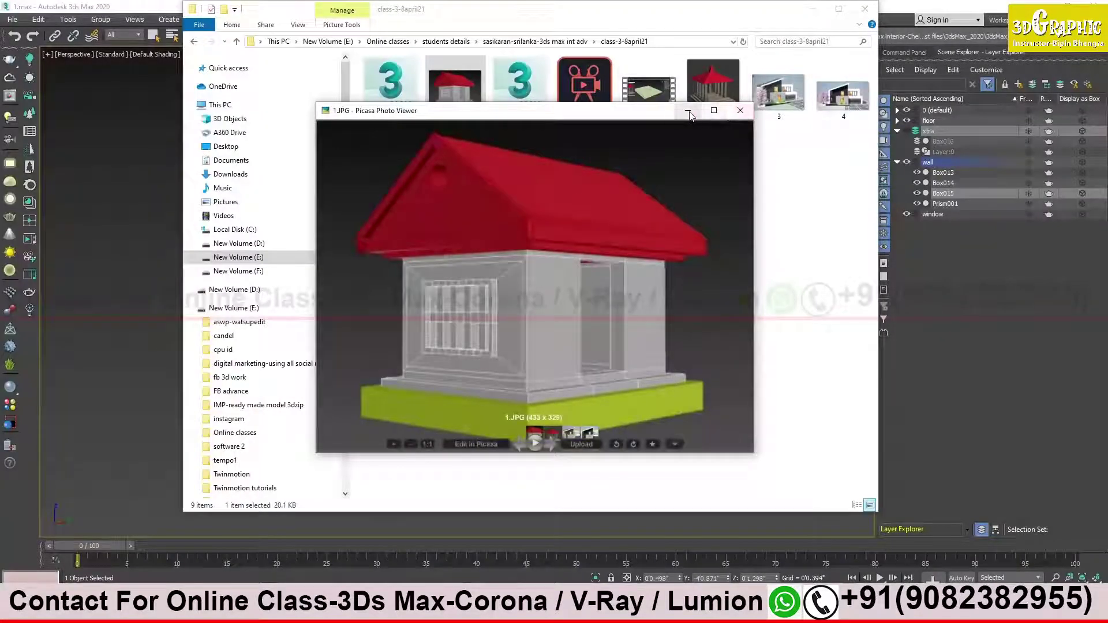
click(740, 111)
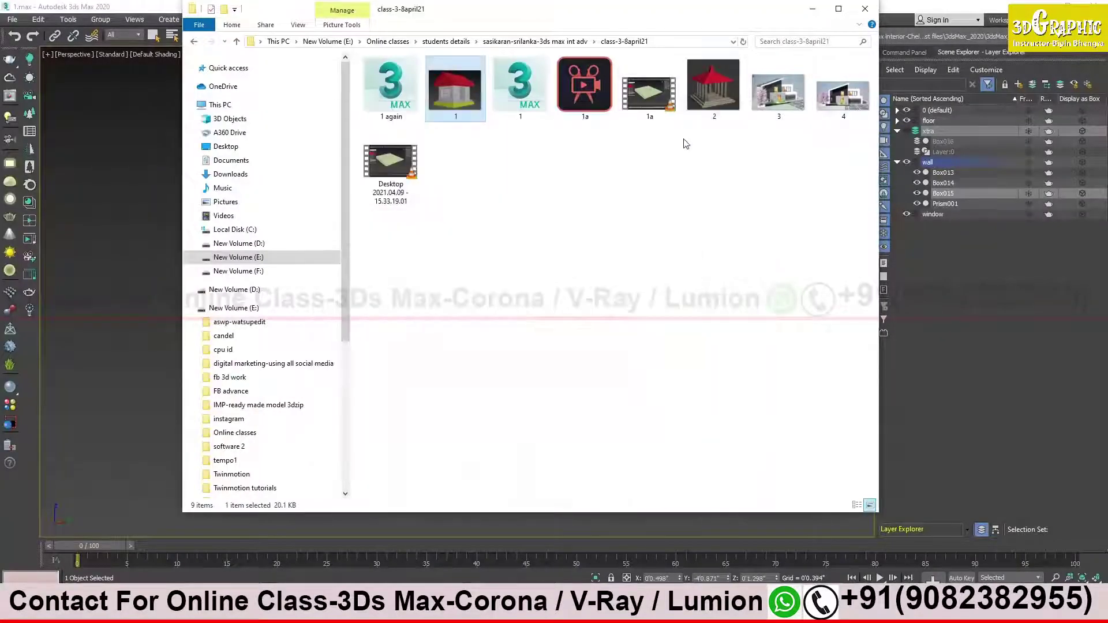
Select the folder's full path and minimize Explorer to return to 3ds Max.
click(698, 42)
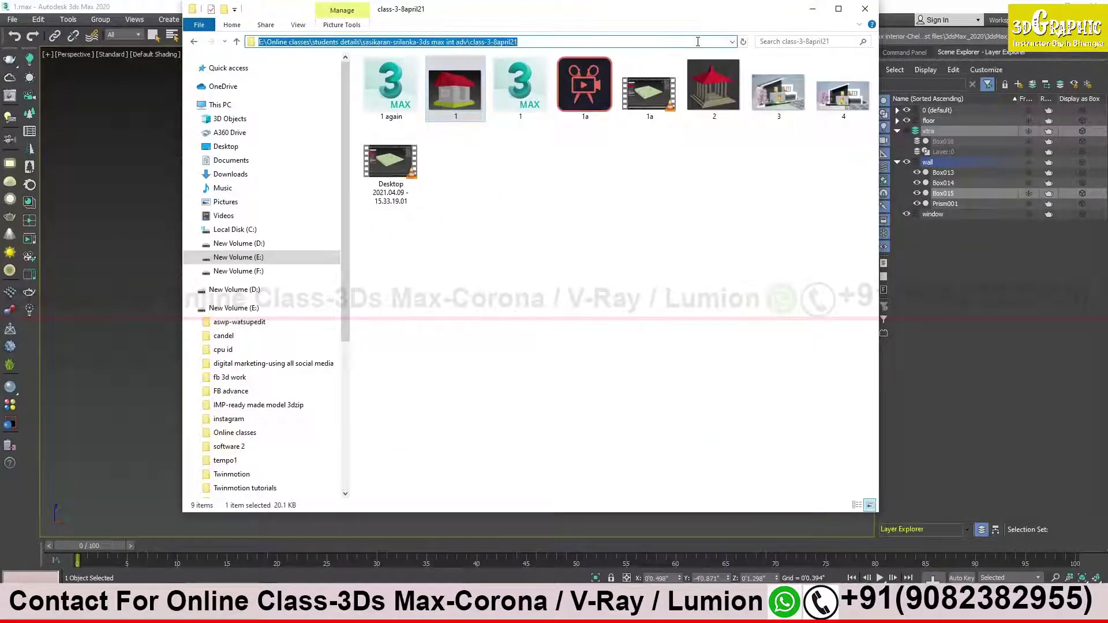
click(812, 9)
mouse_move(439, 248)
alt+middle_down()
mouse_move(473, 238)
mouse_move(455, 270)
alt+middle_up()
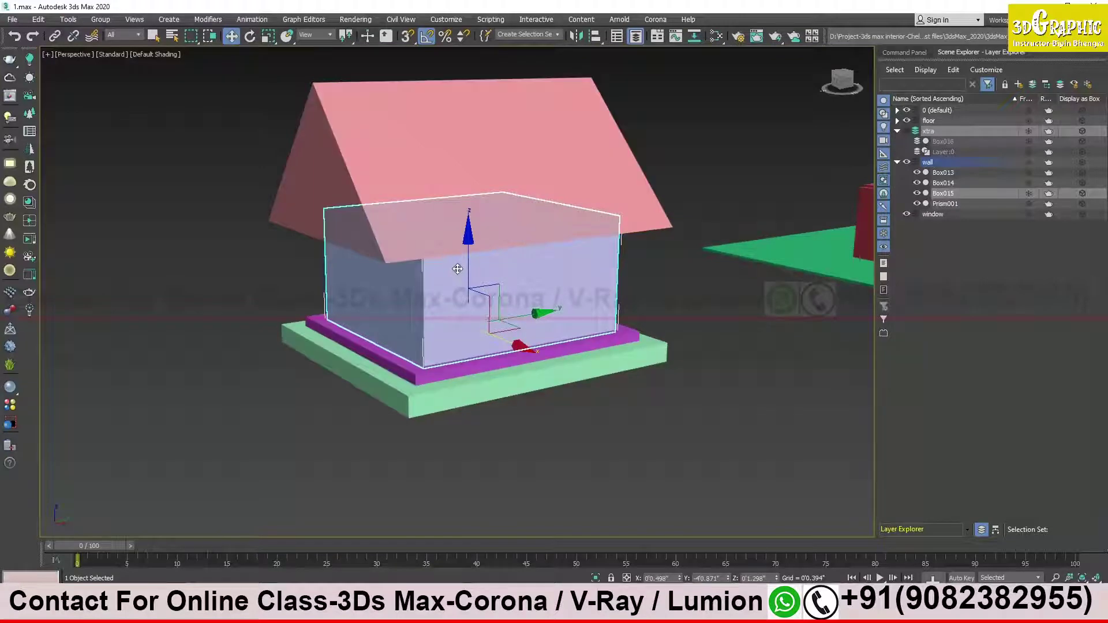
View 1.JPG via View Image File from the pasted folder path, placing its window top-left.
alt+middle_drag(457, 269, 446, 276)
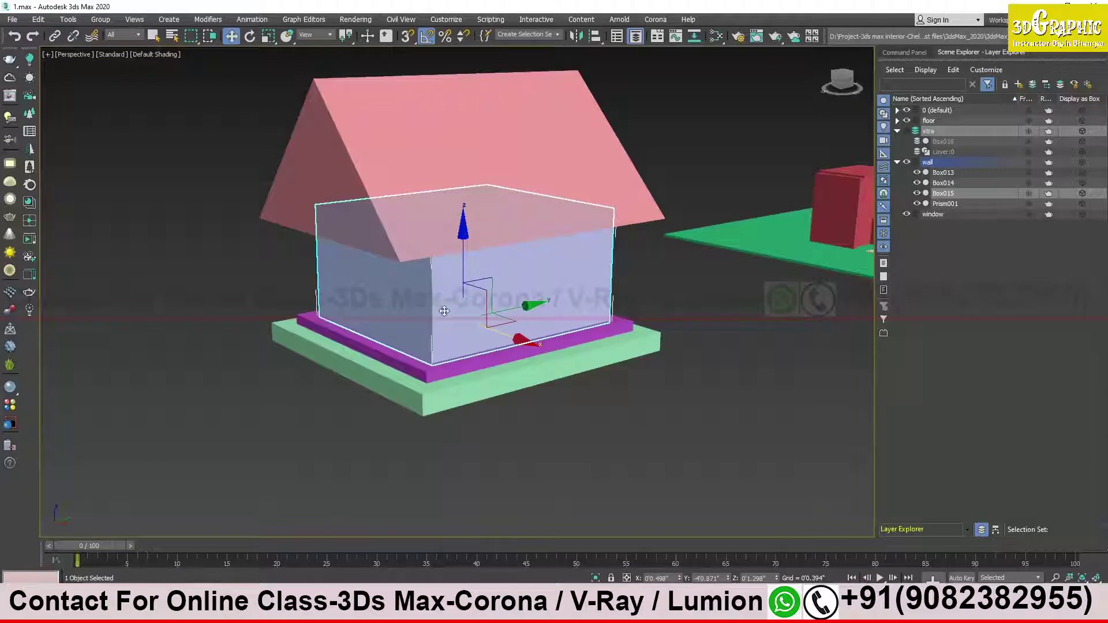
click(12, 21)
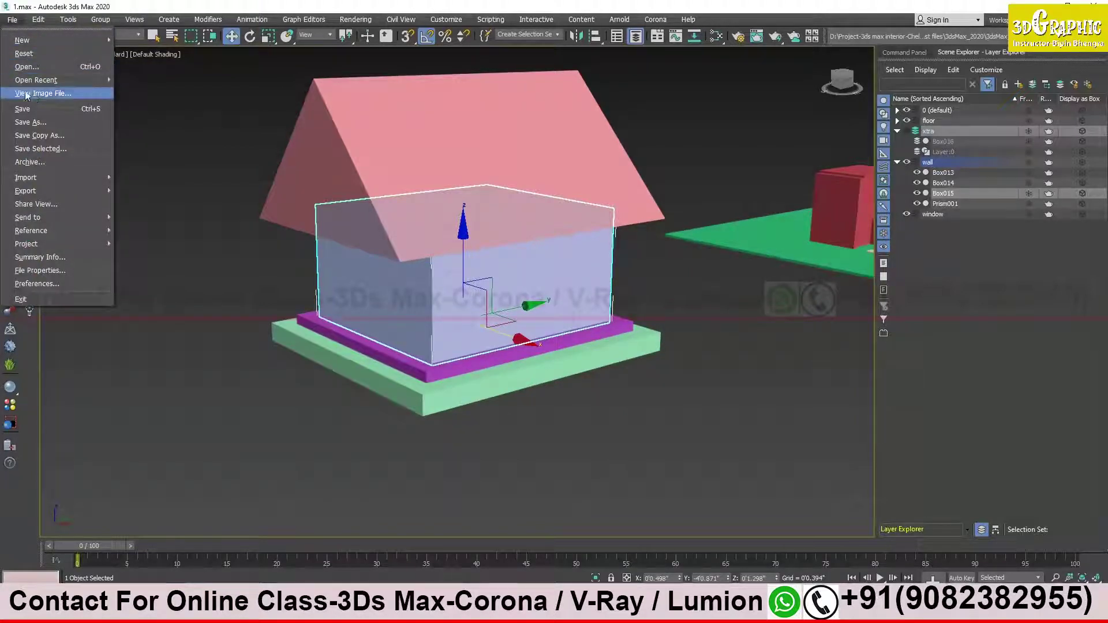
click(64, 93)
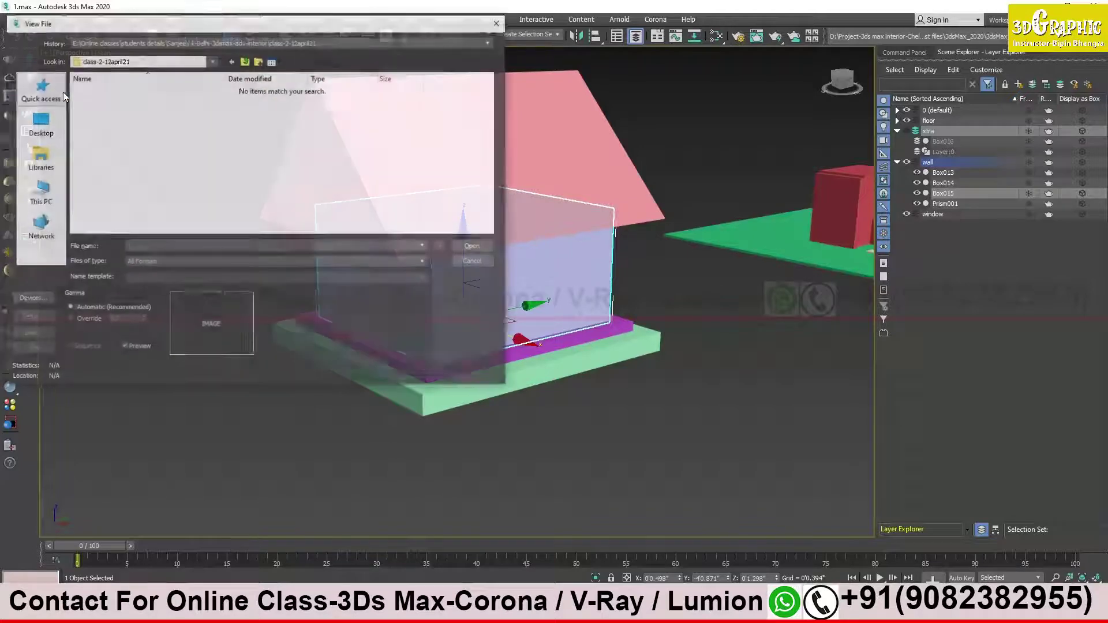
click(137, 248)
text(E:\Online classes\students details\sasikaran-srilanka-3ds max int adv\class-3-8april21)
key(Return)
click(112, 117)
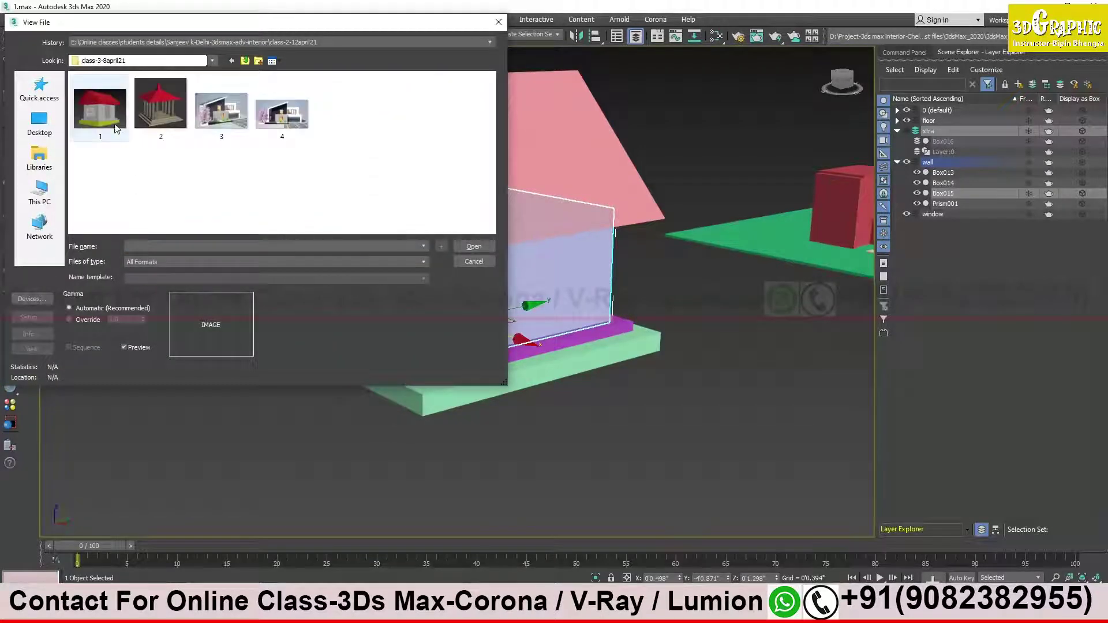
click(474, 247)
mouse_move(1007, 214)
mouse_down()
mouse_move(168, 111)
mouse_move(123, 42)
mouse_up()
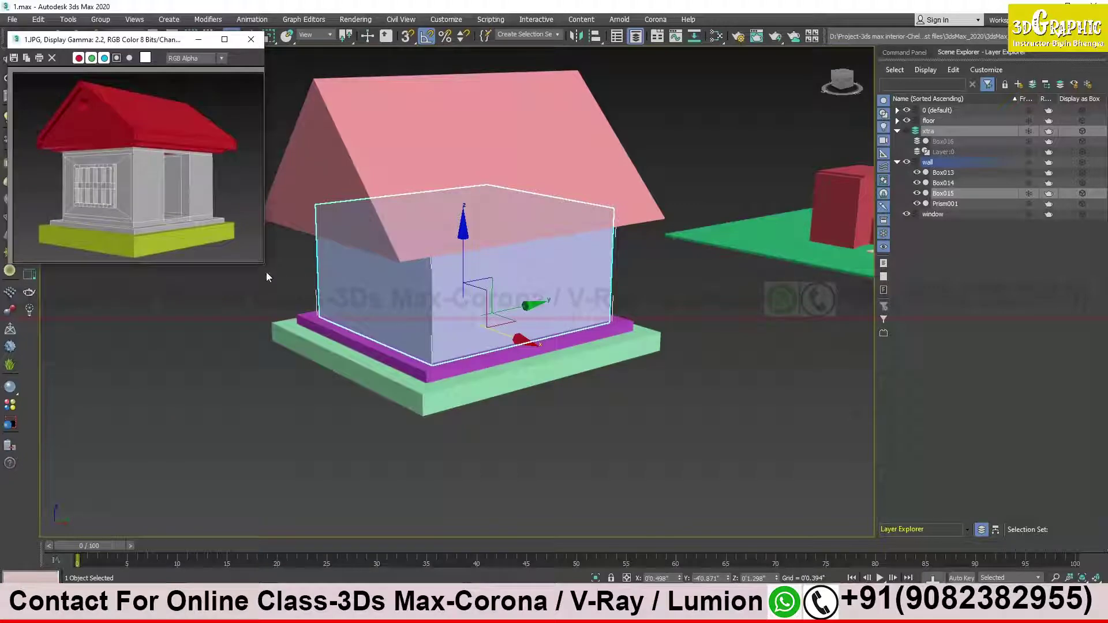
Shrink the reference image window and reposition the picture inside it.
drag(265, 264, 213, 241)
mouse_move(182, 199)
middle_down()
mouse_move(172, 177)
mouse_move(162, 191)
middle_up()
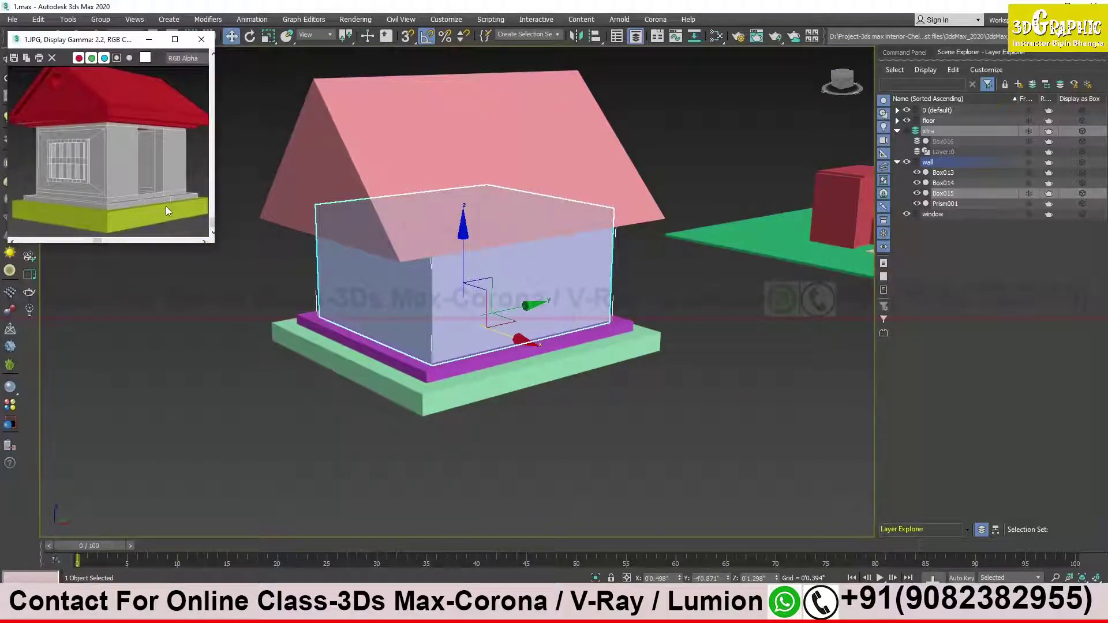
middle_drag(157, 197, 142, 178)
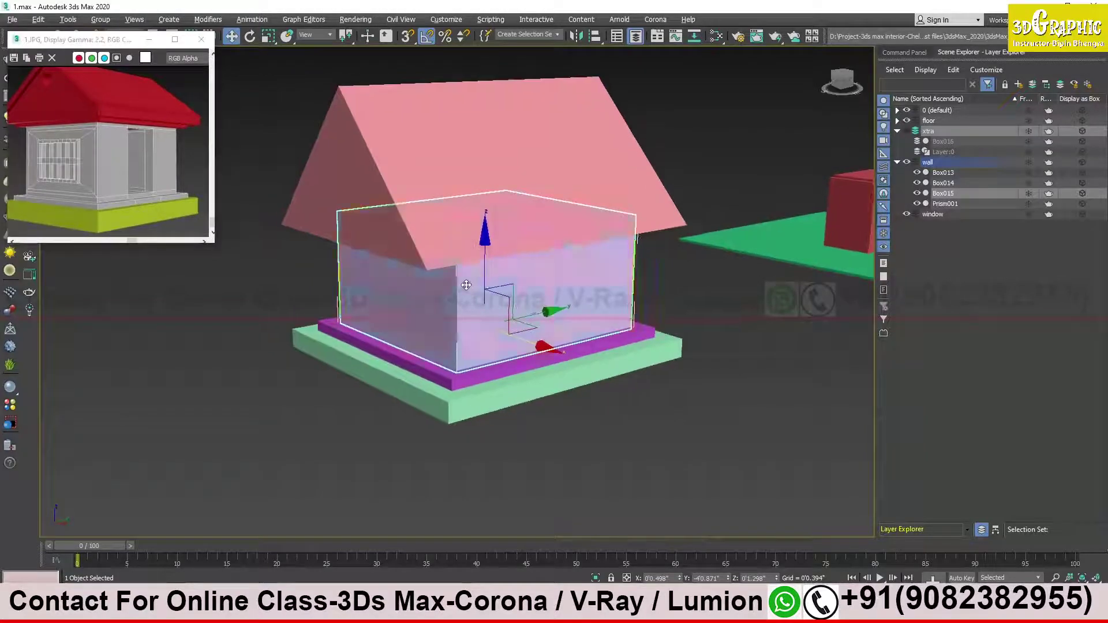
scroll(453, 278, up, 1)
scroll(458, 327, up, 2)
middle_drag(458, 327, 464, 309)
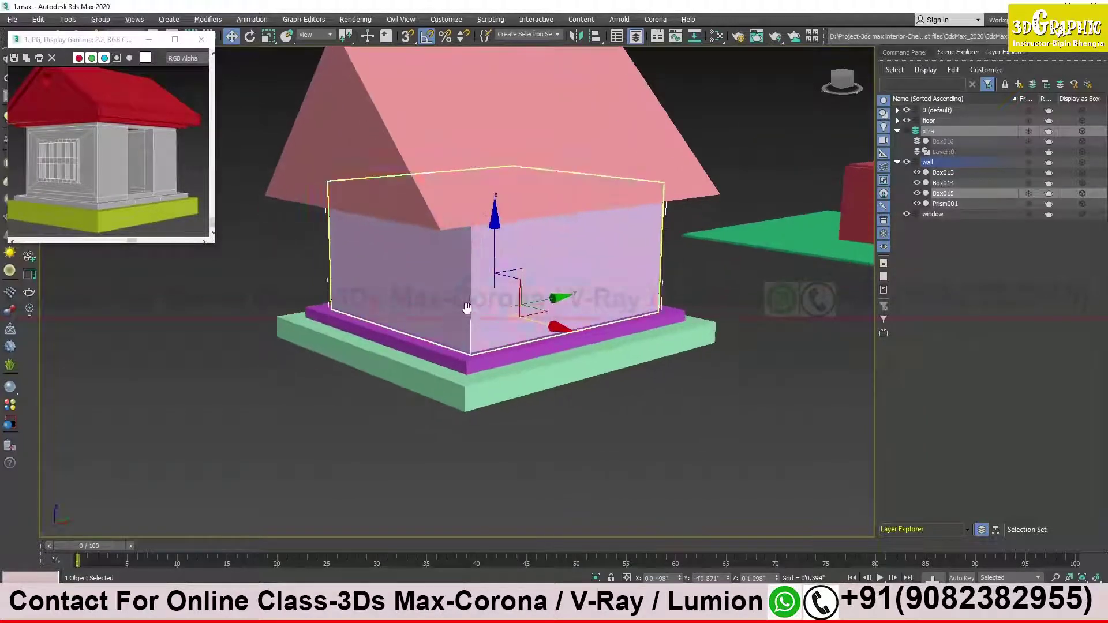
Select the base slab, wall box and roof in turn to compare with the picture.
click(436, 386)
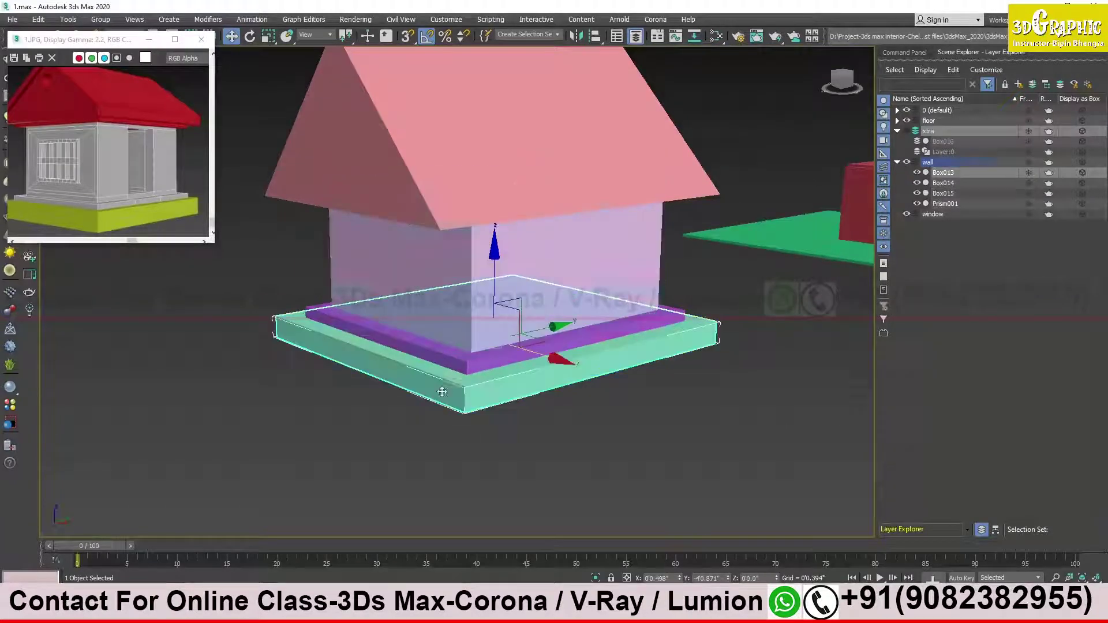
click(460, 361)
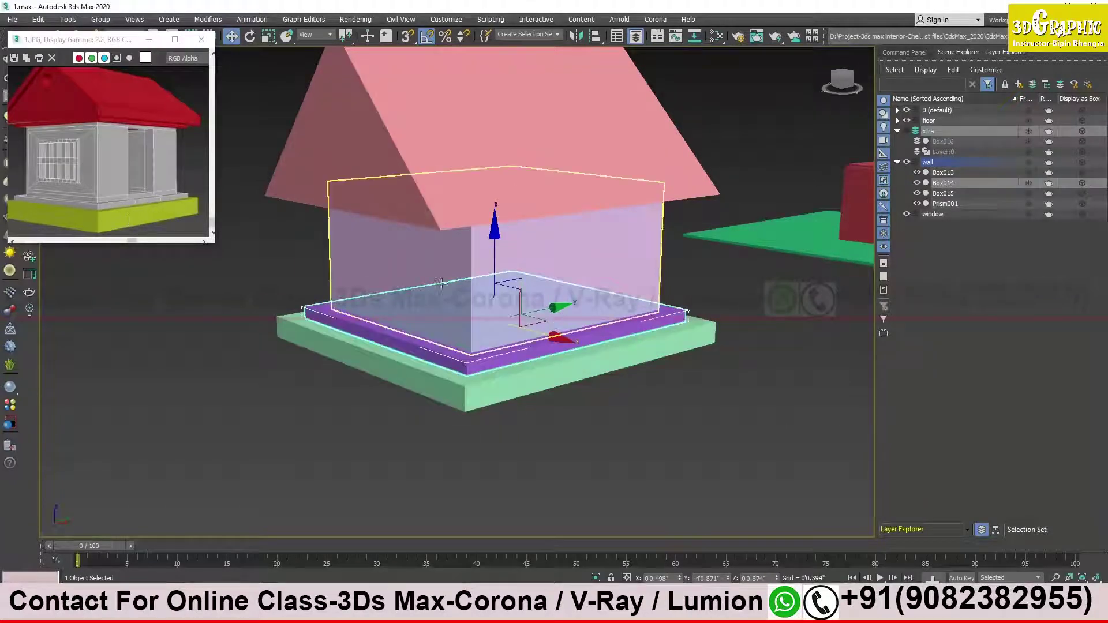
click(347, 248)
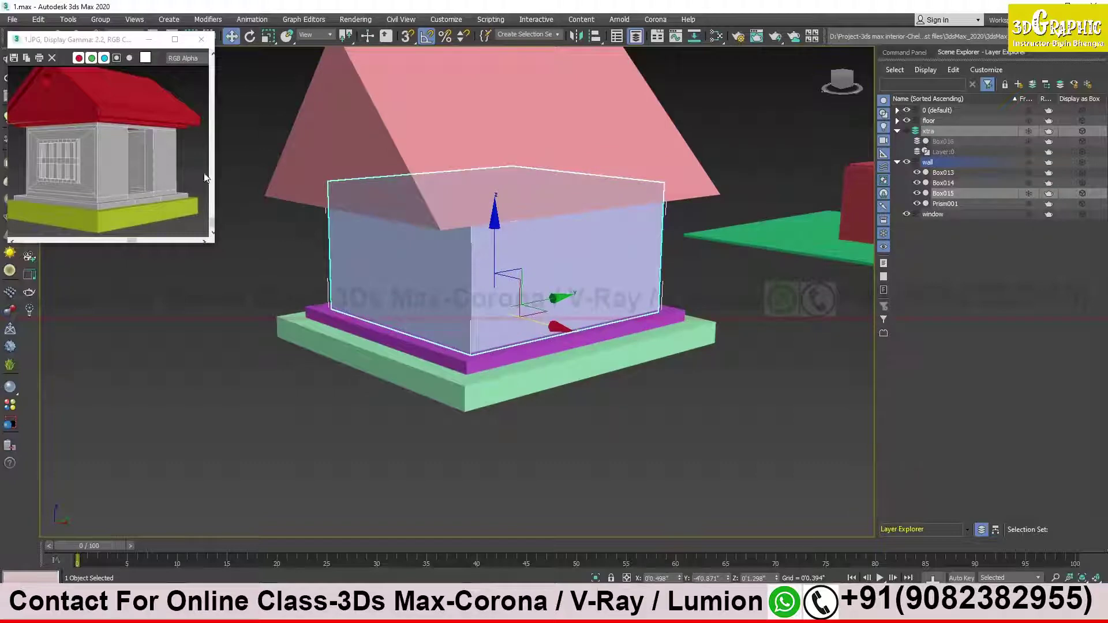
alt+middle_drag(381, 196, 381, 257)
click(403, 156)
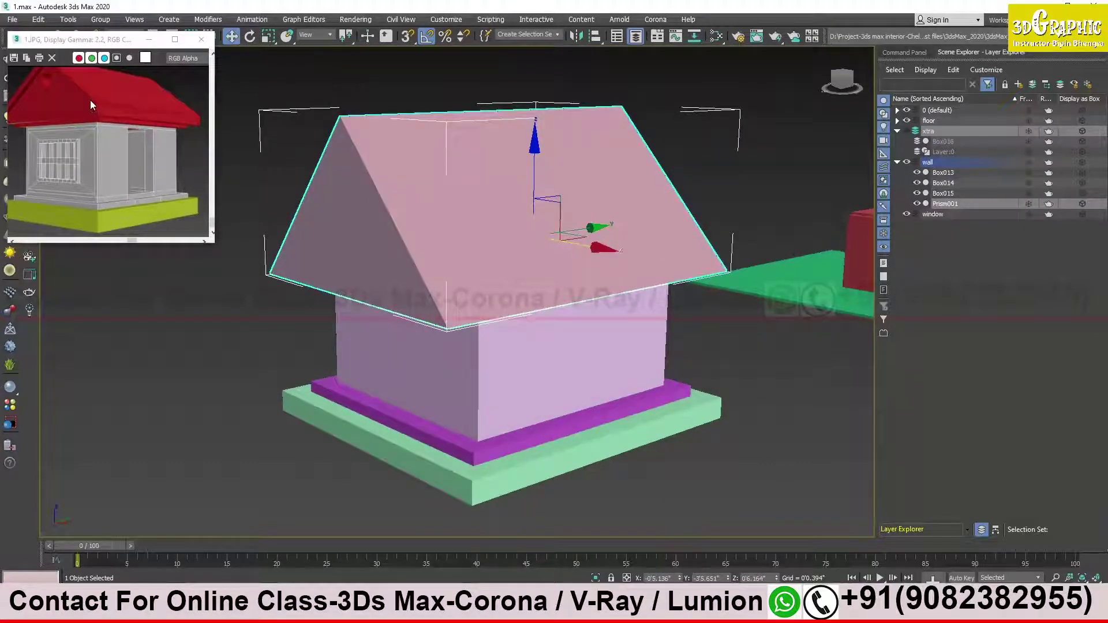
scroll(90, 100, up, 3)
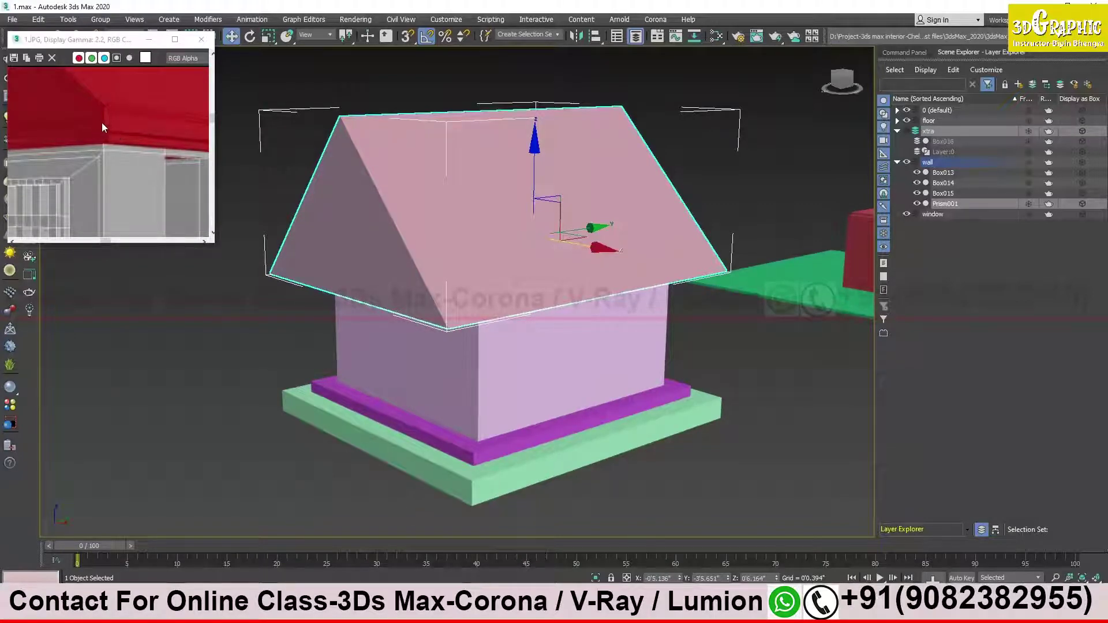
middle_drag(392, 371, 396, 289)
scroll(104, 190, down, 3)
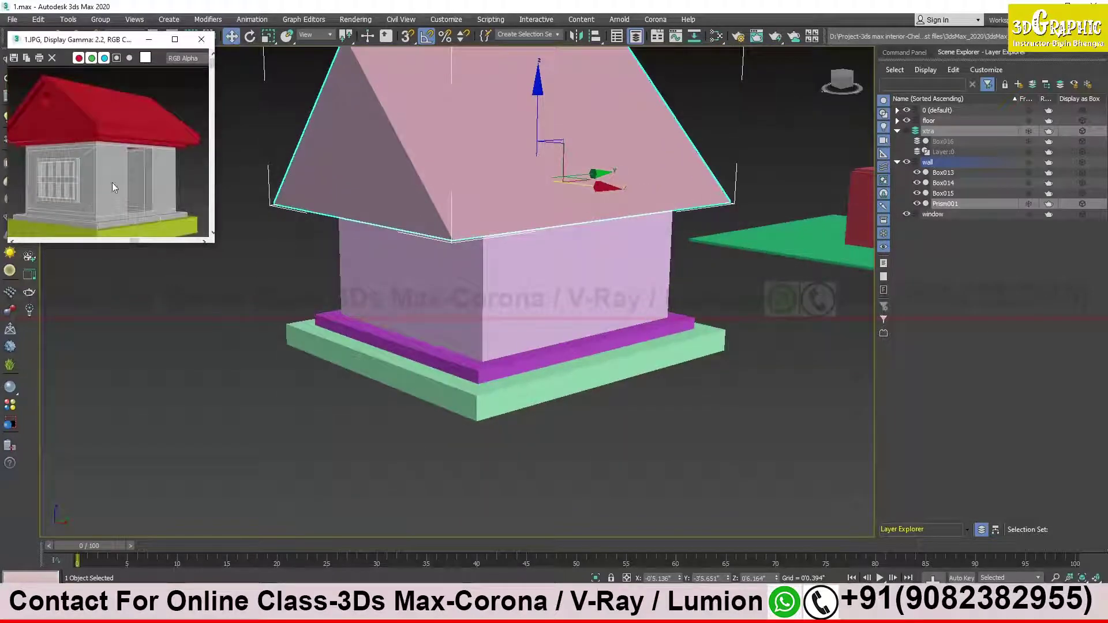
mouse_move(497, 289)
alt+middle_down()
mouse_move(552, 285)
mouse_move(536, 272)
mouse_move(559, 270)
alt+middle_up()
Select the wall box Box015 and isolate it with Alt+Q.
click(552, 285)
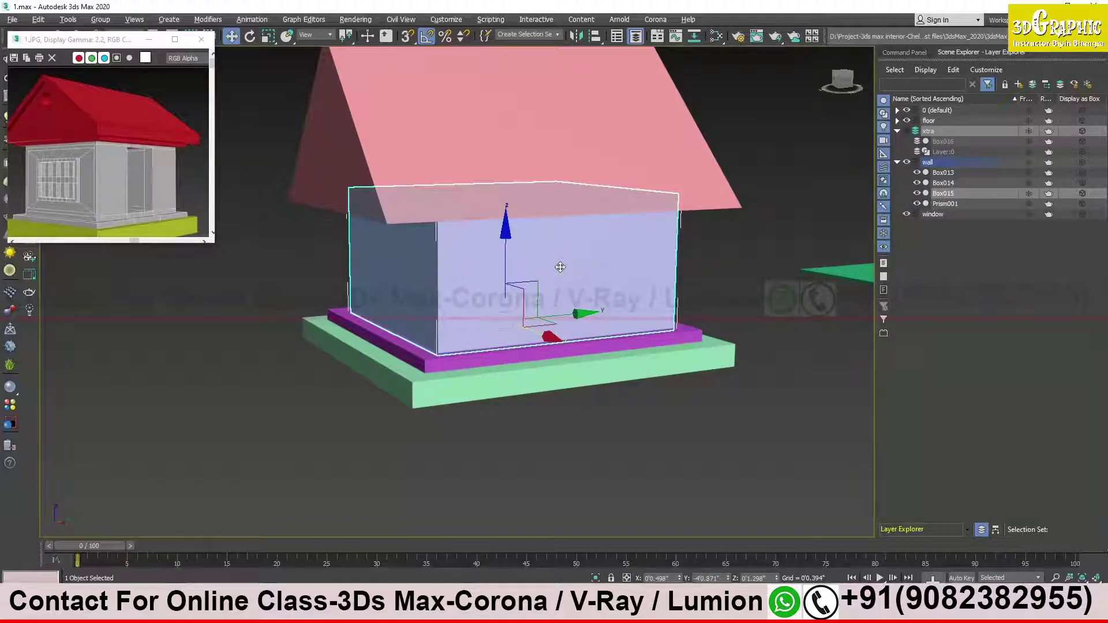
key(alt+q)
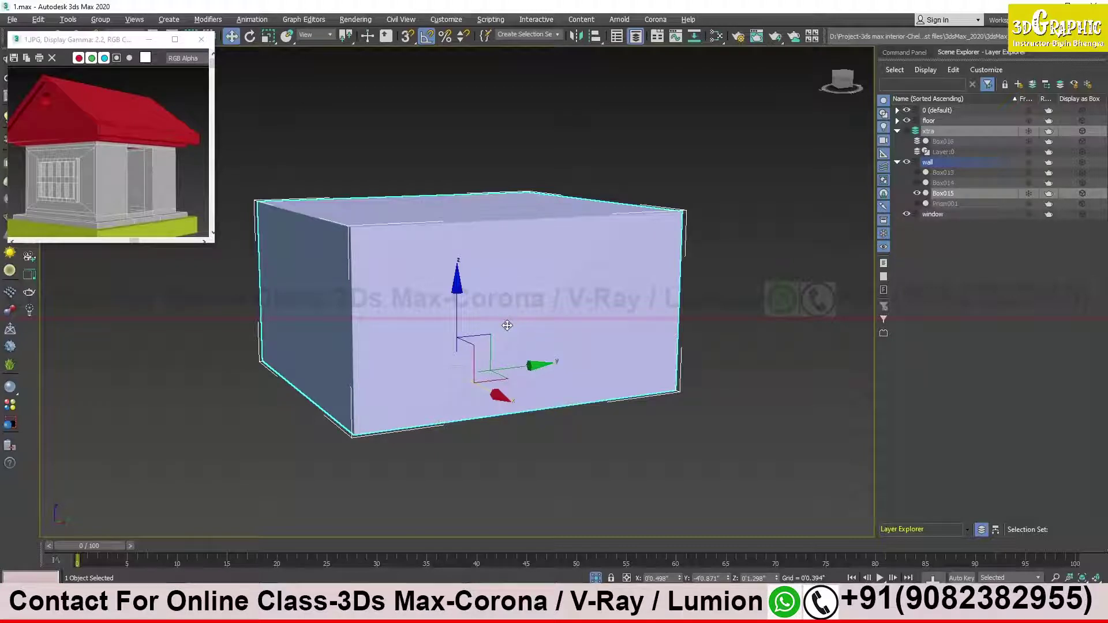
middle_drag(507, 367, 511, 337)
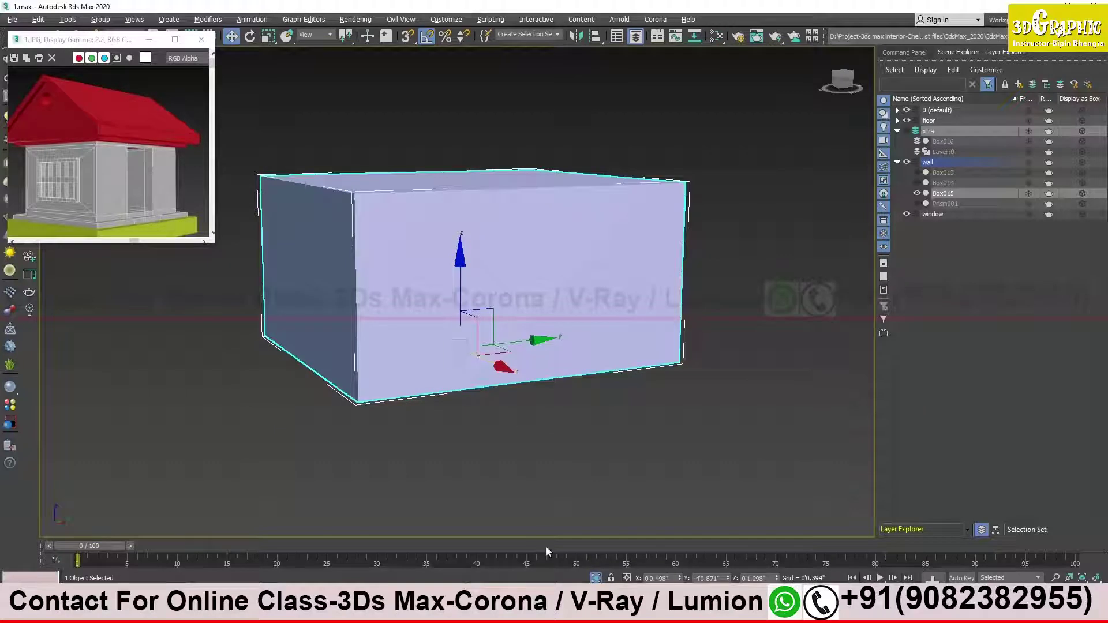
Turn Isolate Selection off to show the whole house and view it side-on.
click(597, 578)
scroll(511, 300, down, 5)
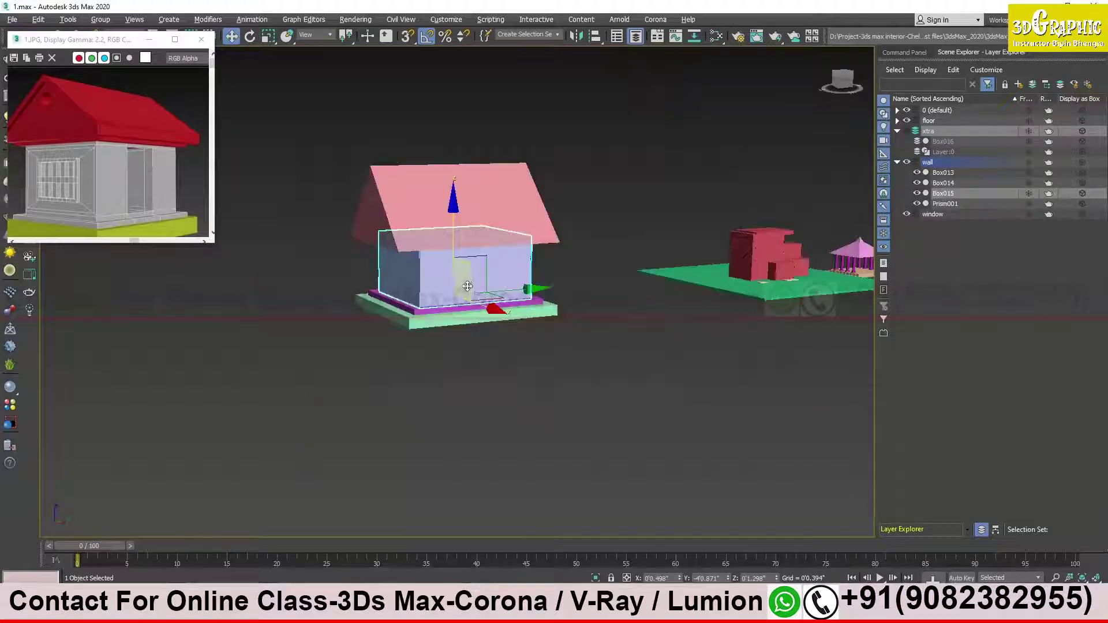
scroll(502, 308, down, 3)
scroll(502, 307, up, 1)
scroll(508, 303, up, 2)
scroll(518, 297, up, 1)
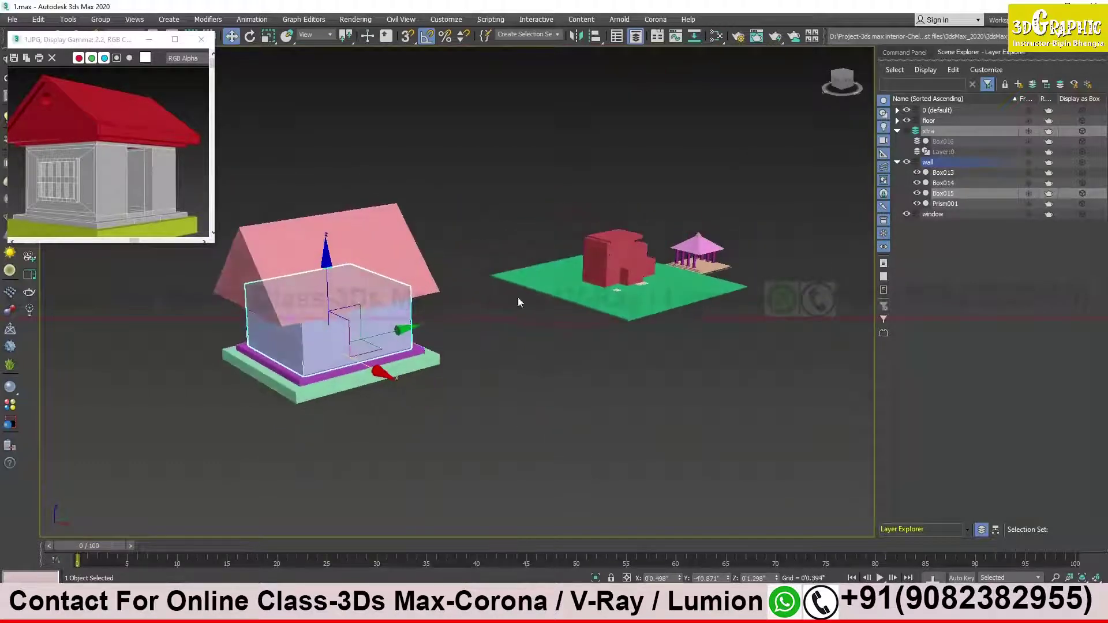
scroll(438, 315, up, 2)
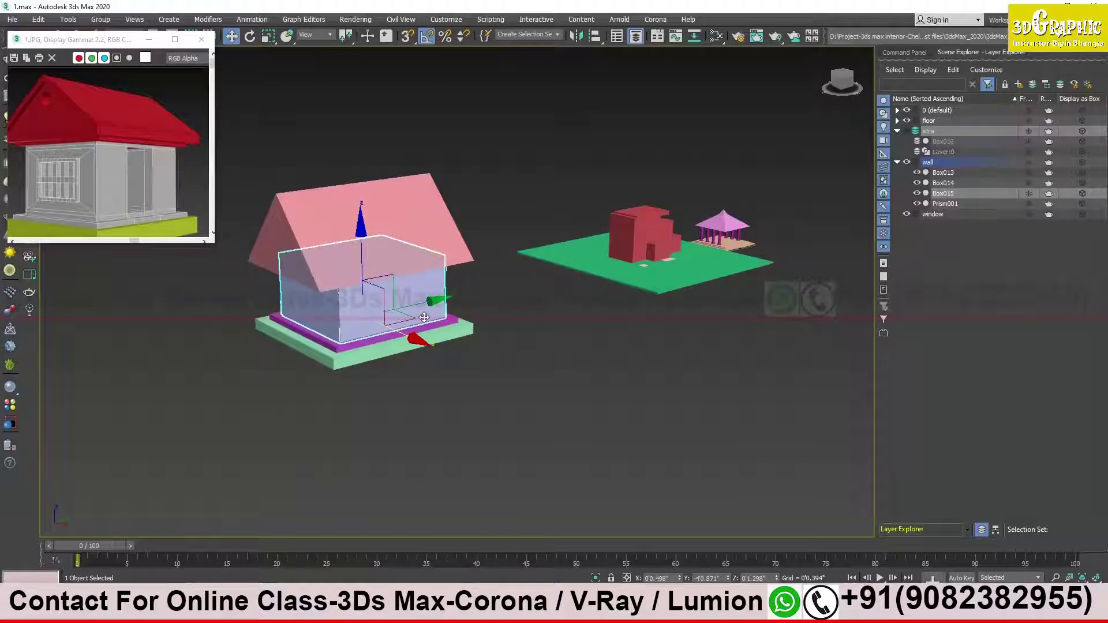
alt+middle_drag(424, 317, 413, 309)
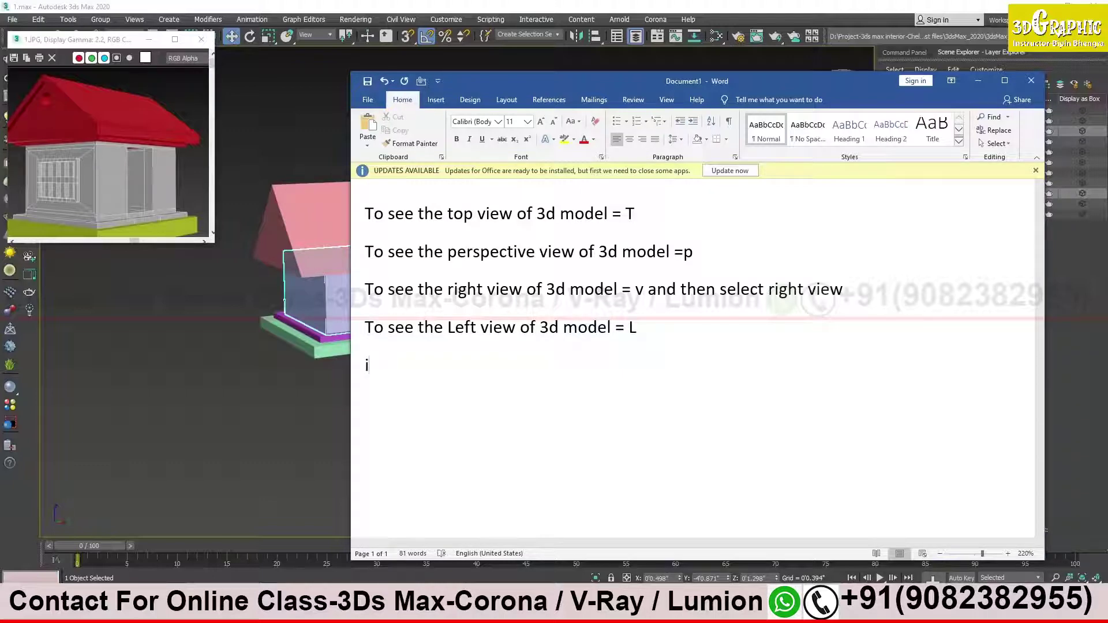
Add the note 'Isolate 3d obj = alt+q' in Word, enlarge the page, then minimize Word.
text(solate 3d )
text(obj)
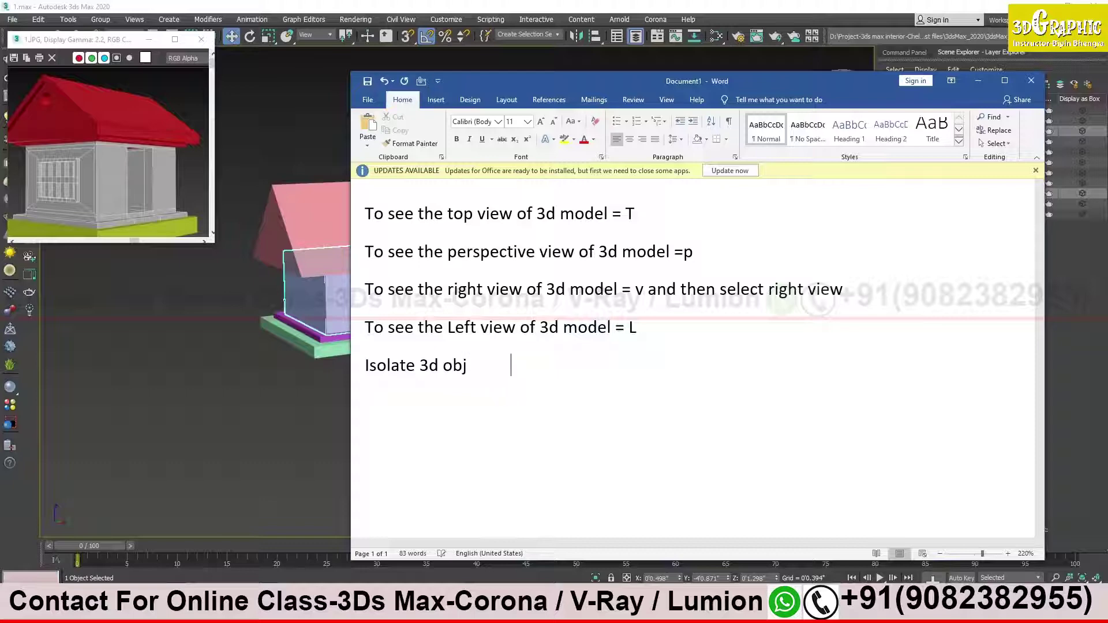
text(= )
text(alt+)
text(q)
key(Return)
mouse_move(676, 371)
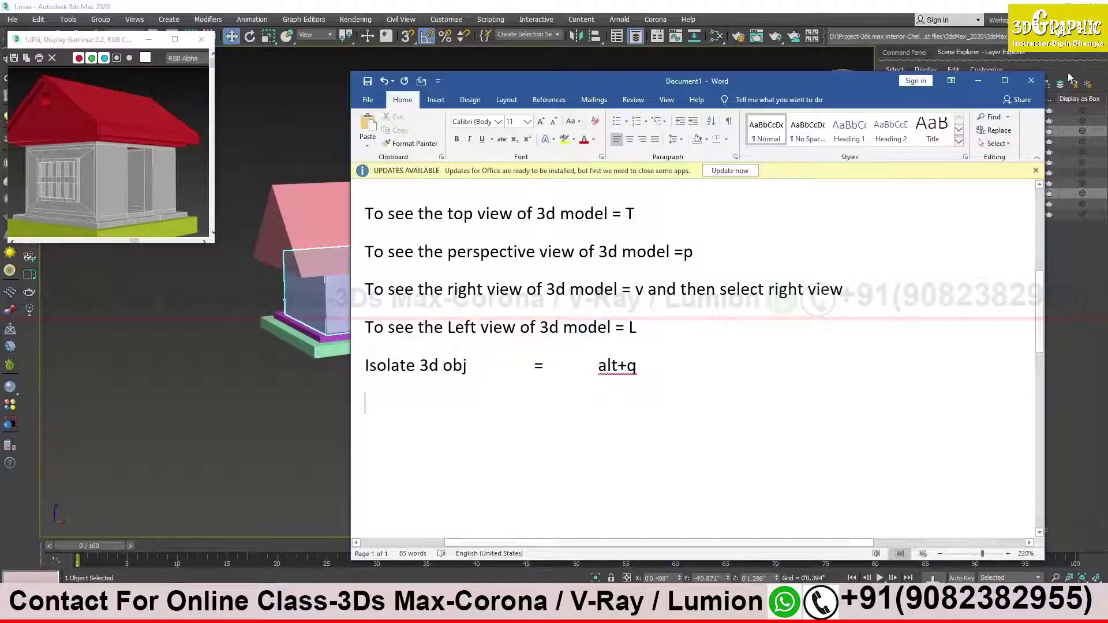
click(1008, 554)
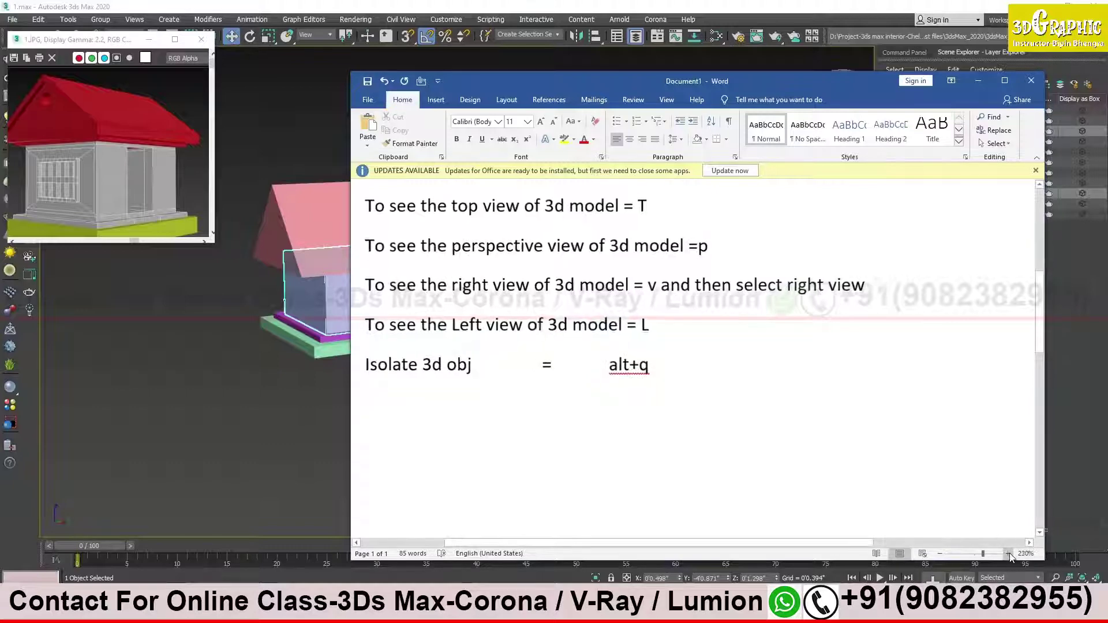
click(1008, 554)
click(1008, 554)
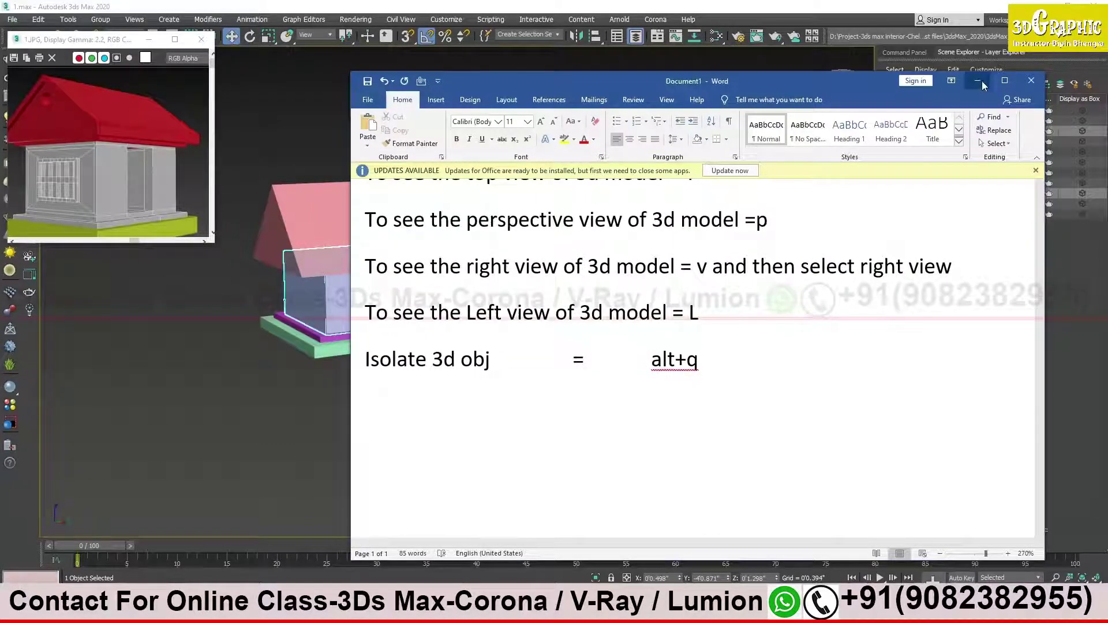
click(978, 81)
scroll(489, 321, down, 2)
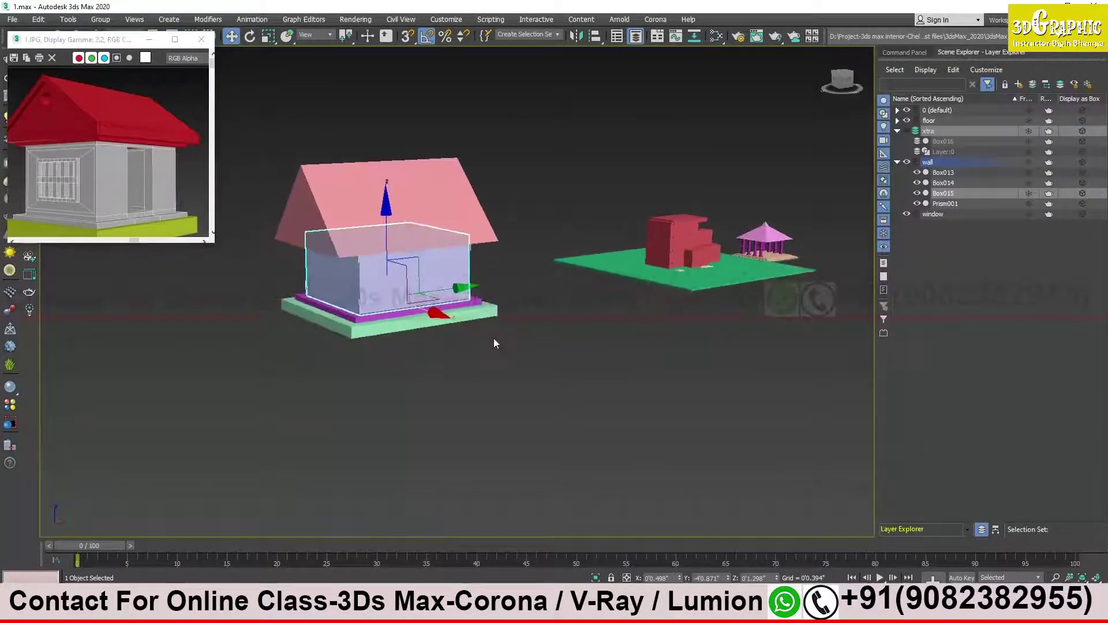
Clear the selection, then select the house wall box Box015.
click(494, 346)
scroll(461, 340, up, 3)
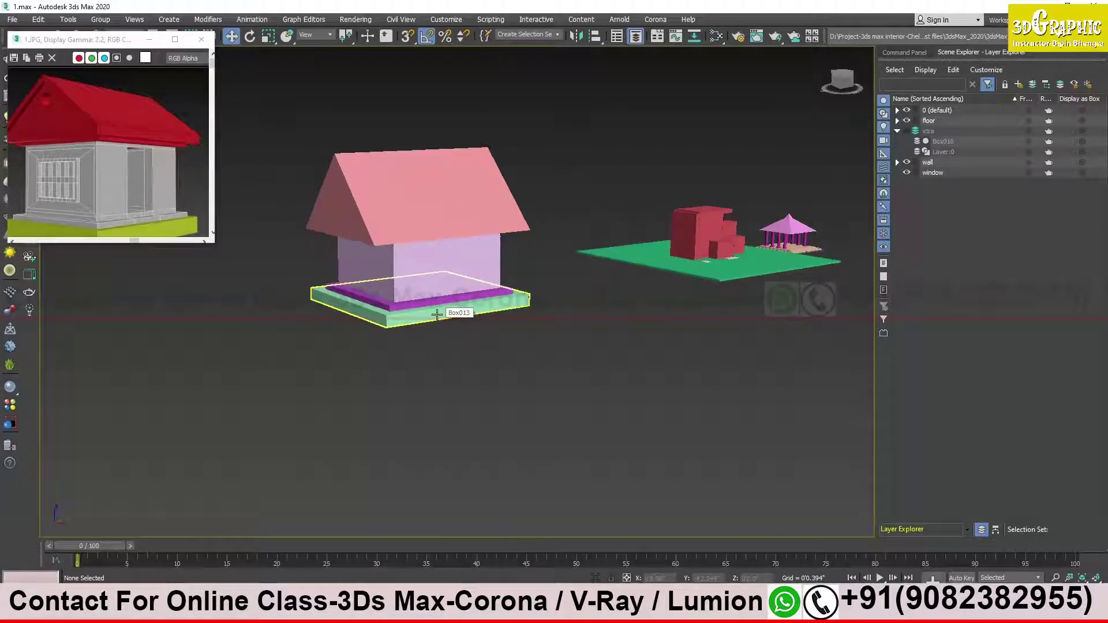
click(443, 259)
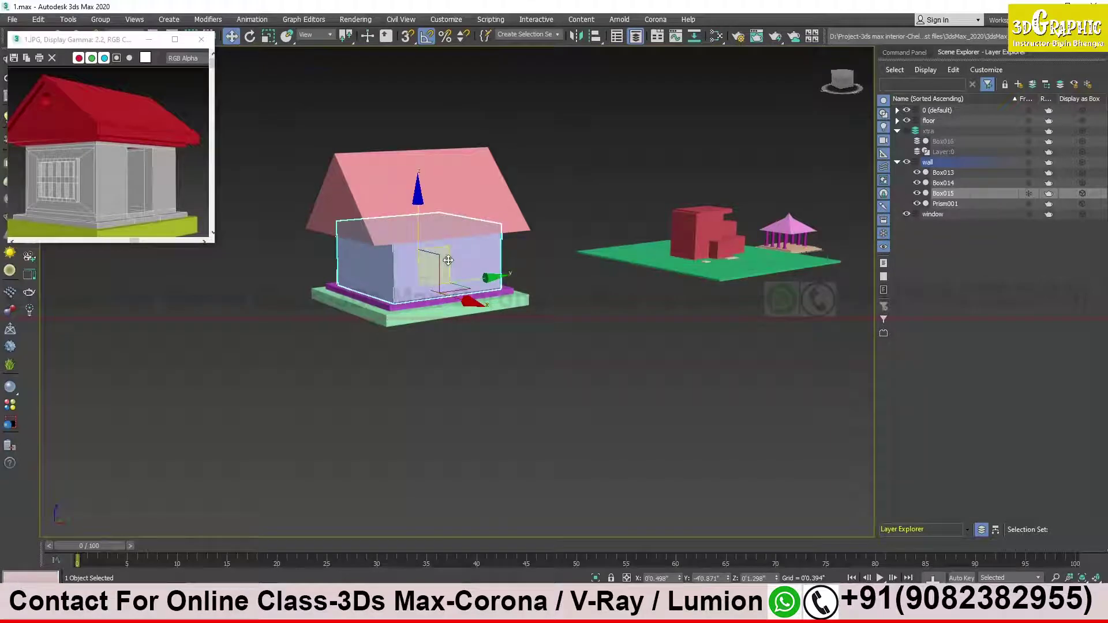
scroll(444, 261, up, 2)
scroll(413, 267, up, 2)
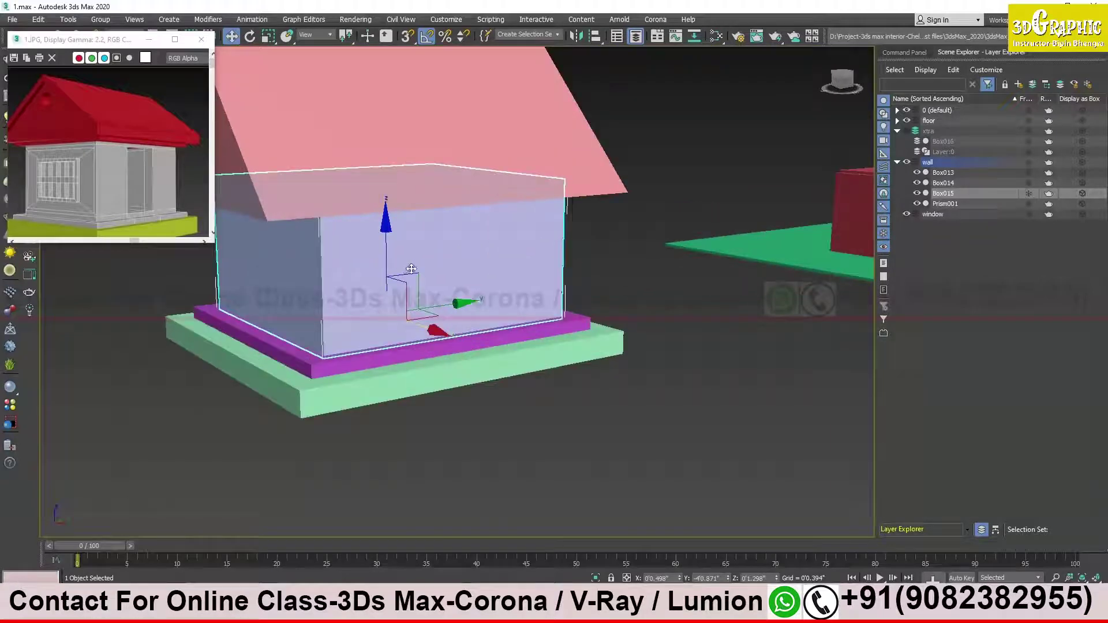
middle_drag(411, 269, 459, 302)
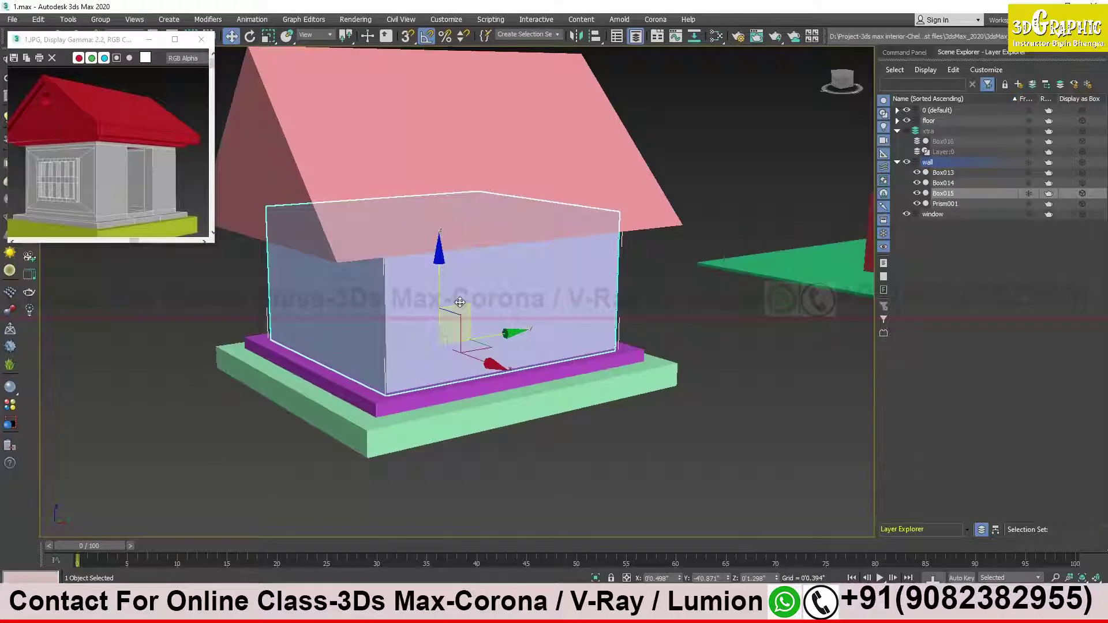
Recentre the view on the house and isolate Box015 with Alt+Q.
scroll(508, 321, down, 3)
scroll(561, 320, down, 1)
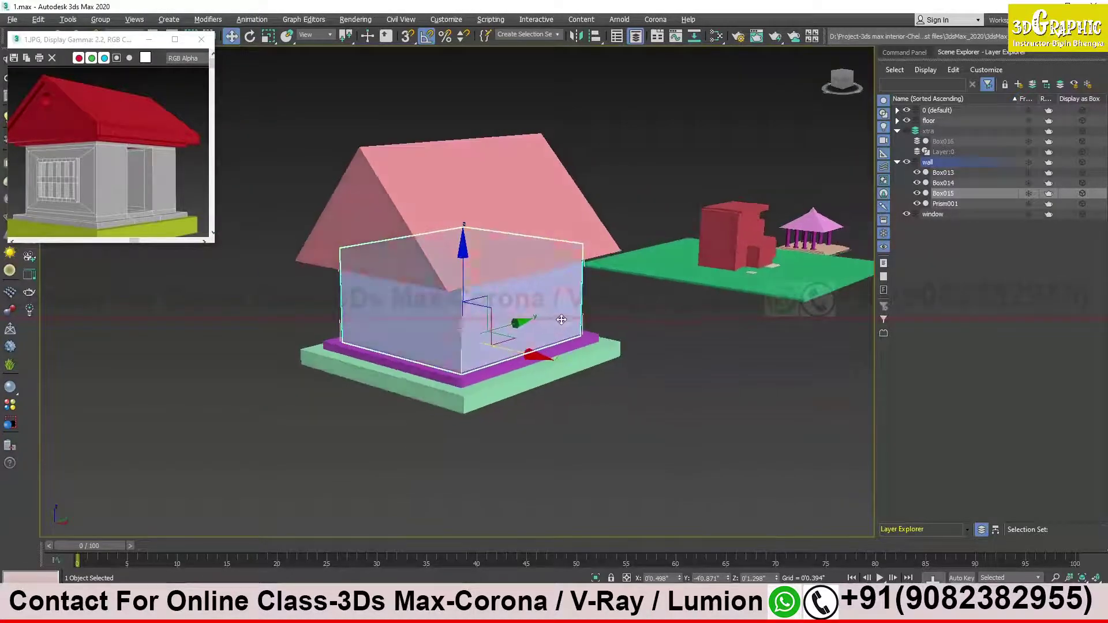
middle_drag(562, 319, 494, 318)
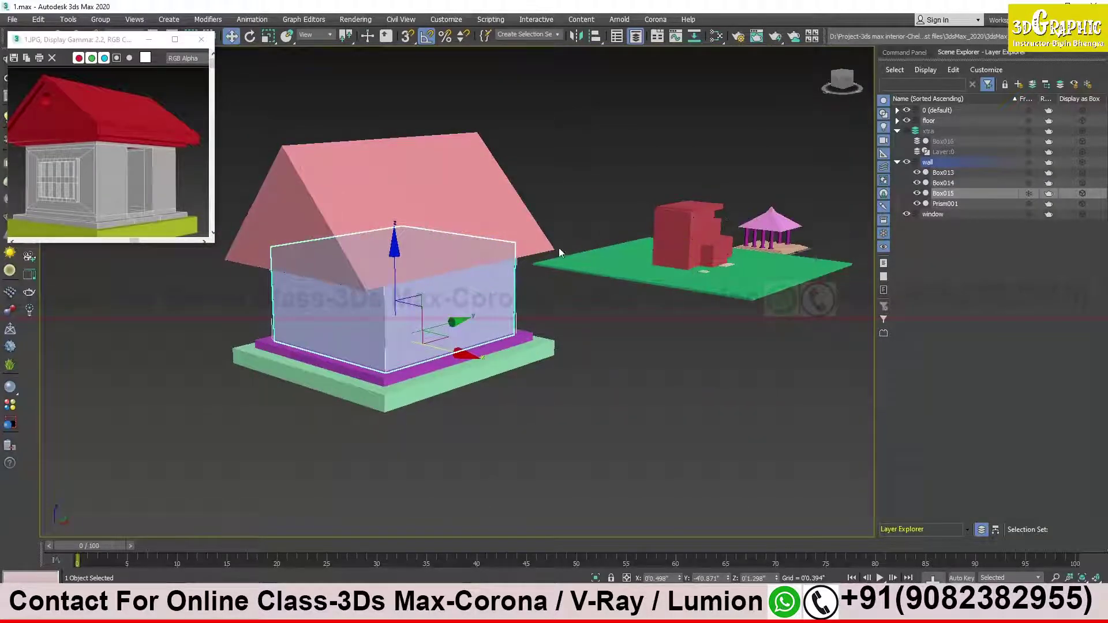
middle_drag(441, 303, 457, 264)
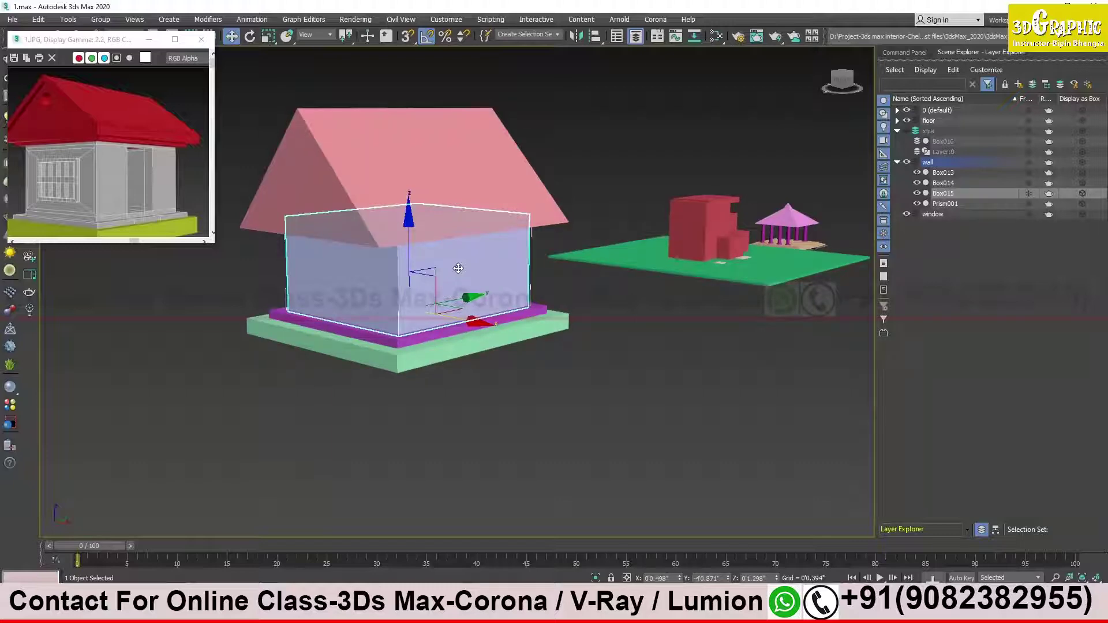
key(alt+q)
mouse_move(459, 269)
alt+middle_down()
mouse_move(604, 268)
mouse_move(577, 243)
mouse_move(469, 271)
alt+middle_up()
scroll(577, 243, down, 4)
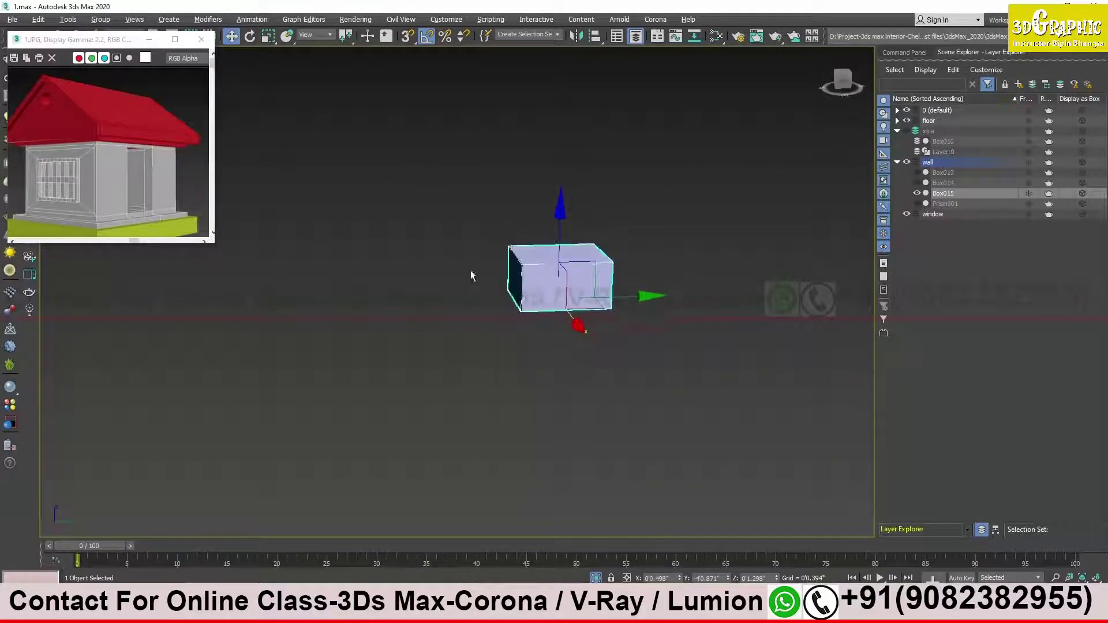
Frame the isolated Box015 and show its Modify parameters (0'11.92" × 0'10.625" × 0'2.8").
scroll(469, 271, up, 1)
scroll(491, 272, up, 2)
scroll(513, 272, up, 1)
scroll(540, 274, up, 2)
middle_drag(540, 274, 476, 296)
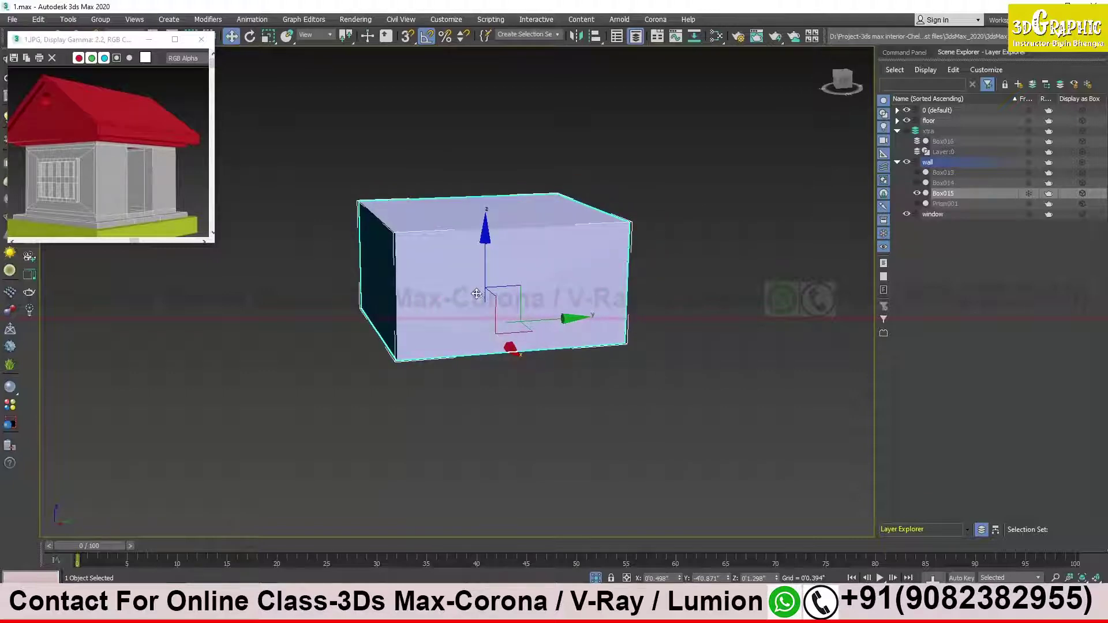
middle_drag(477, 297, 445, 295)
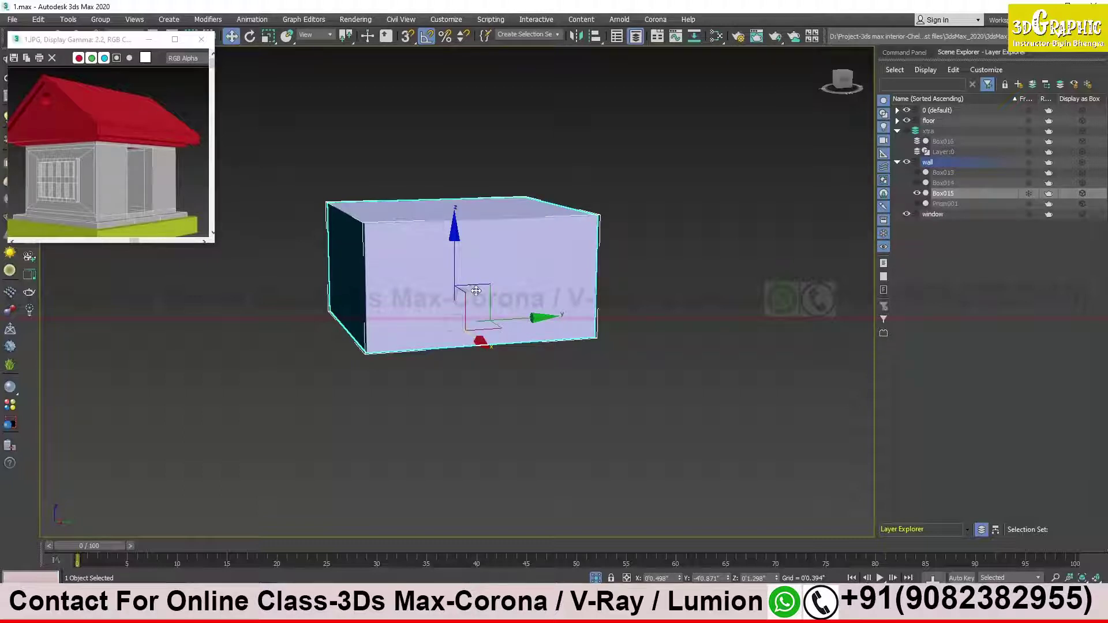
alt+middle_drag(554, 278, 553, 259)
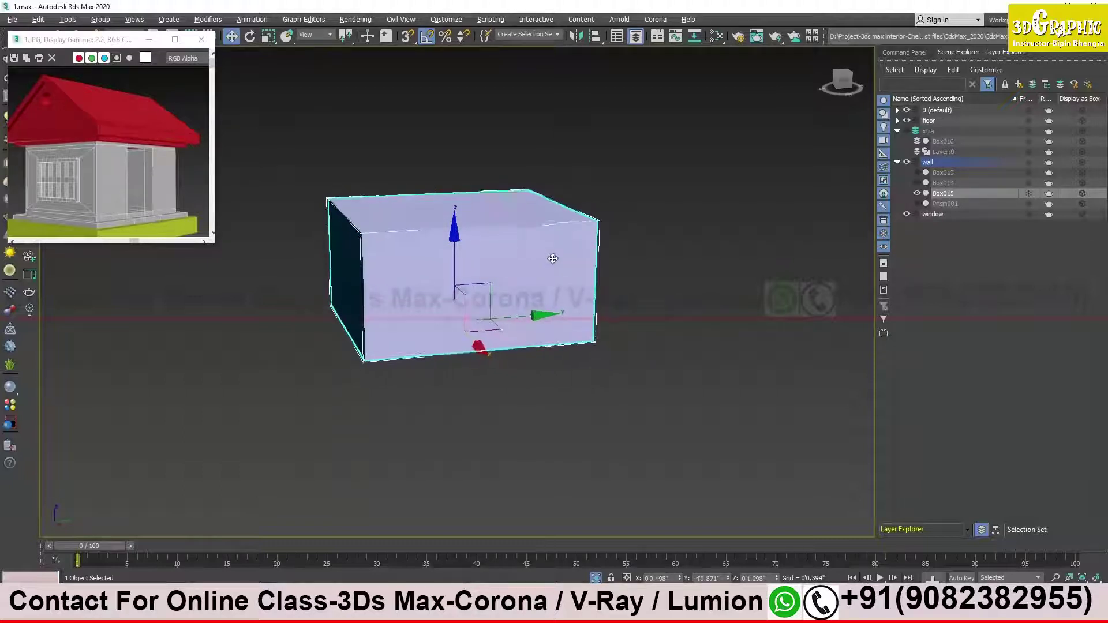
click(917, 53)
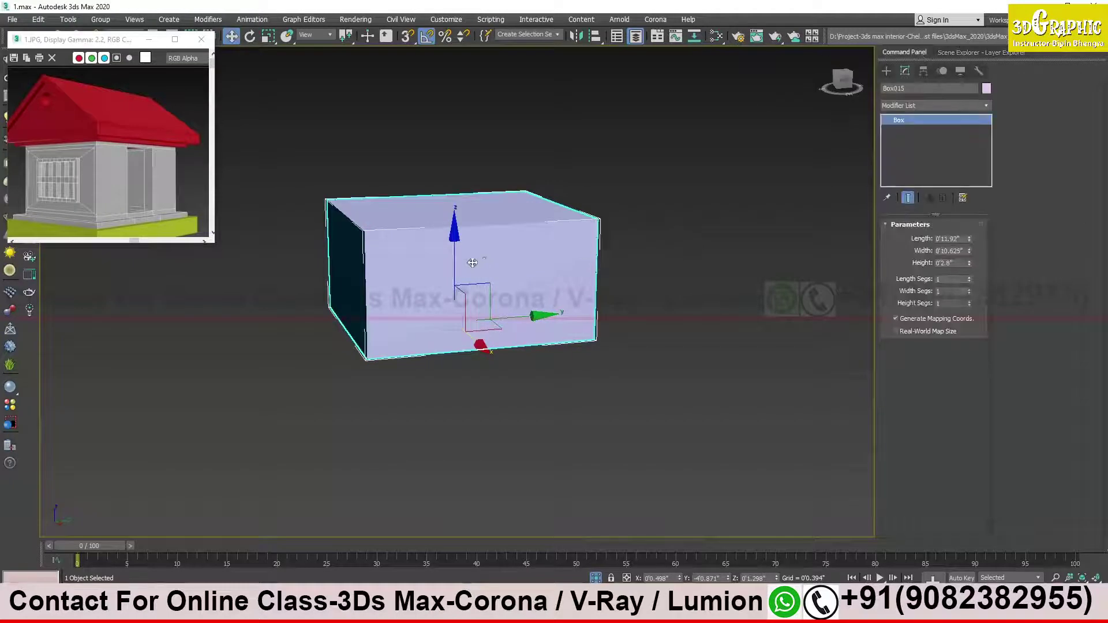
scroll(471, 283, up, 2)
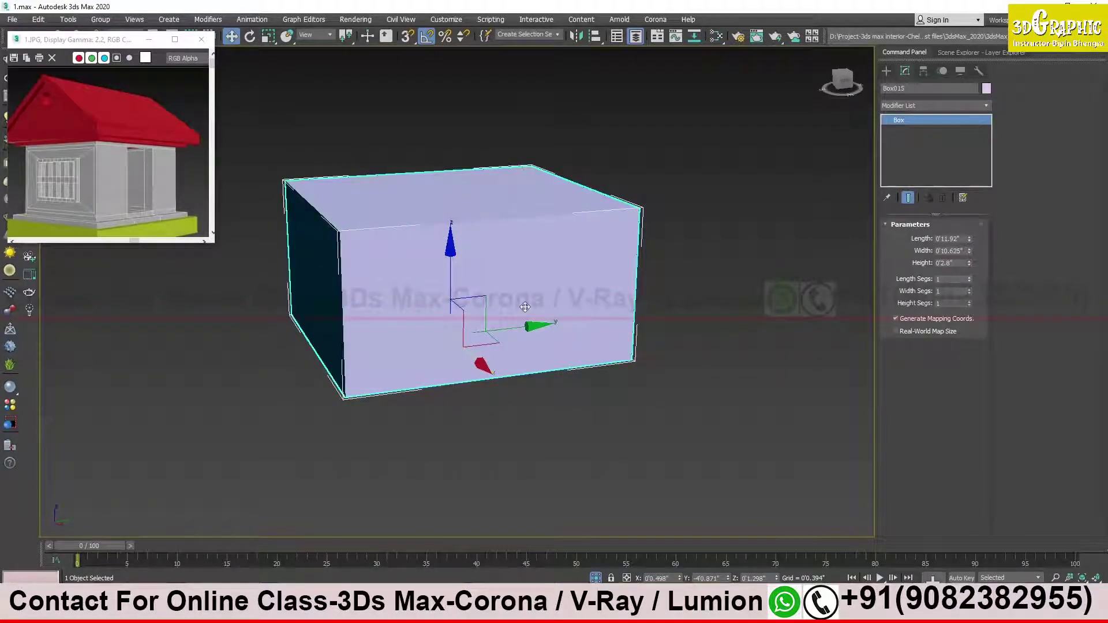
middle_drag(471, 305, 490, 282)
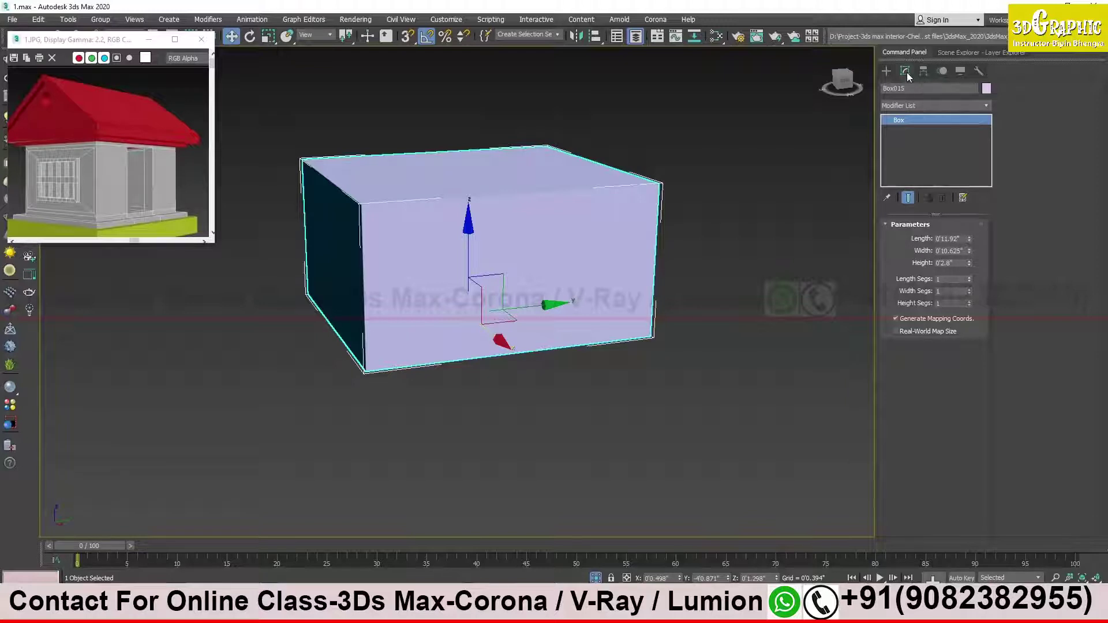
Apply an Edit Poly modifier to Box015 from the Modifier List.
click(889, 71)
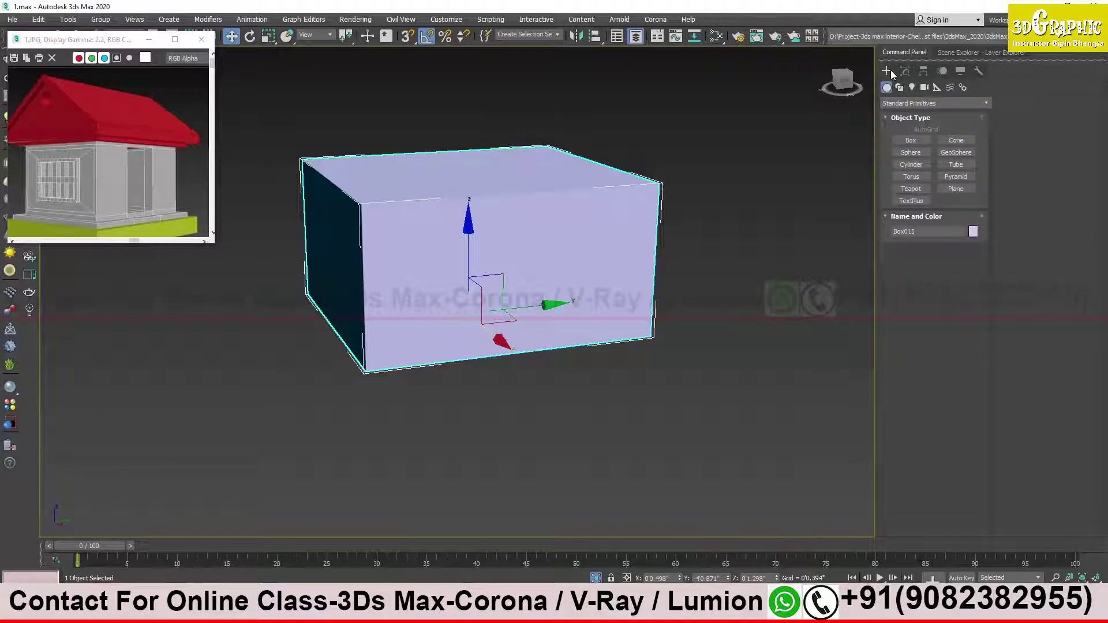
click(906, 71)
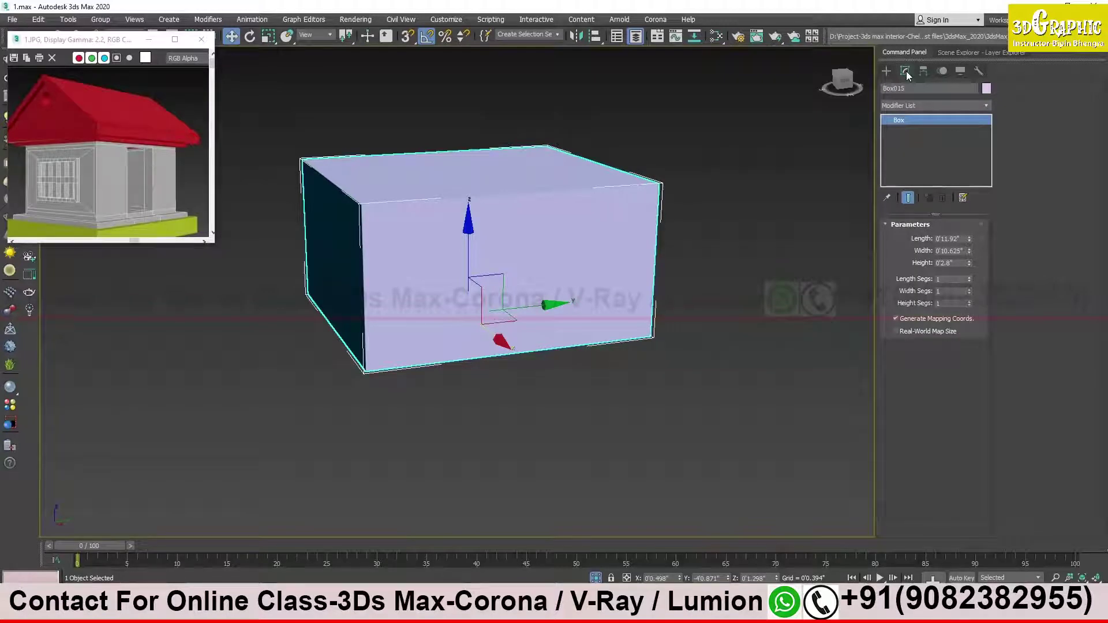
click(919, 105)
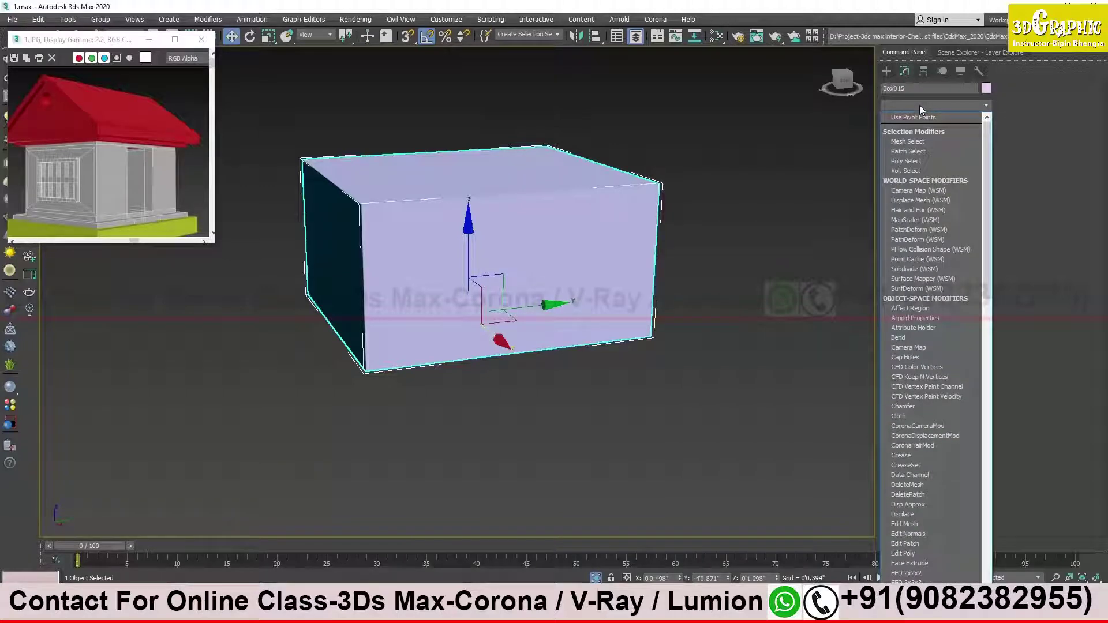
key(e)
key(e)
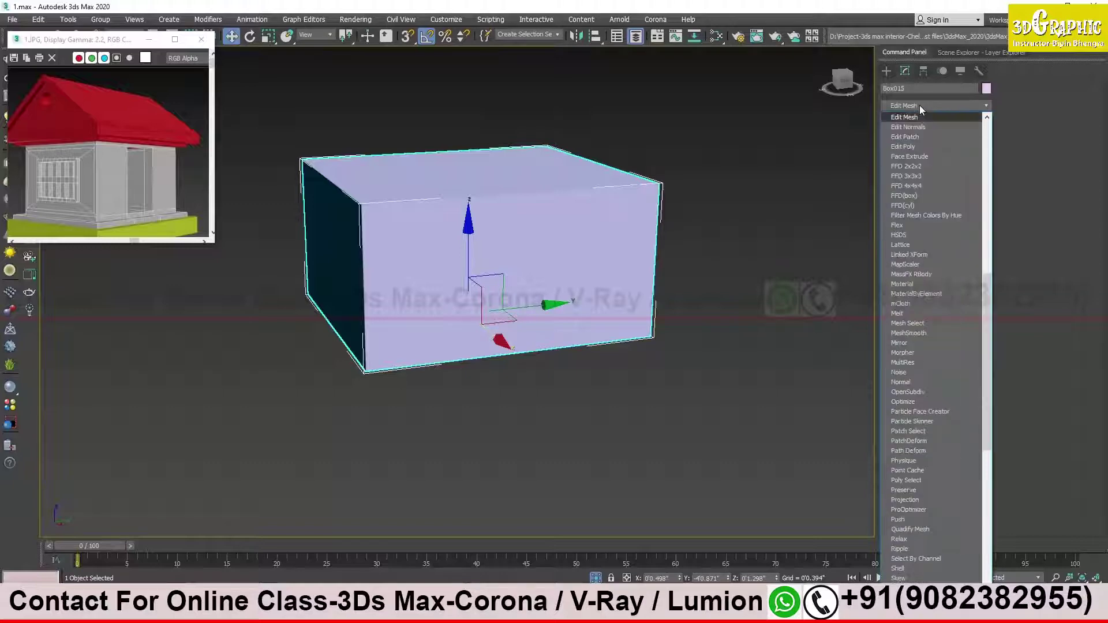
key(e)
key(e)
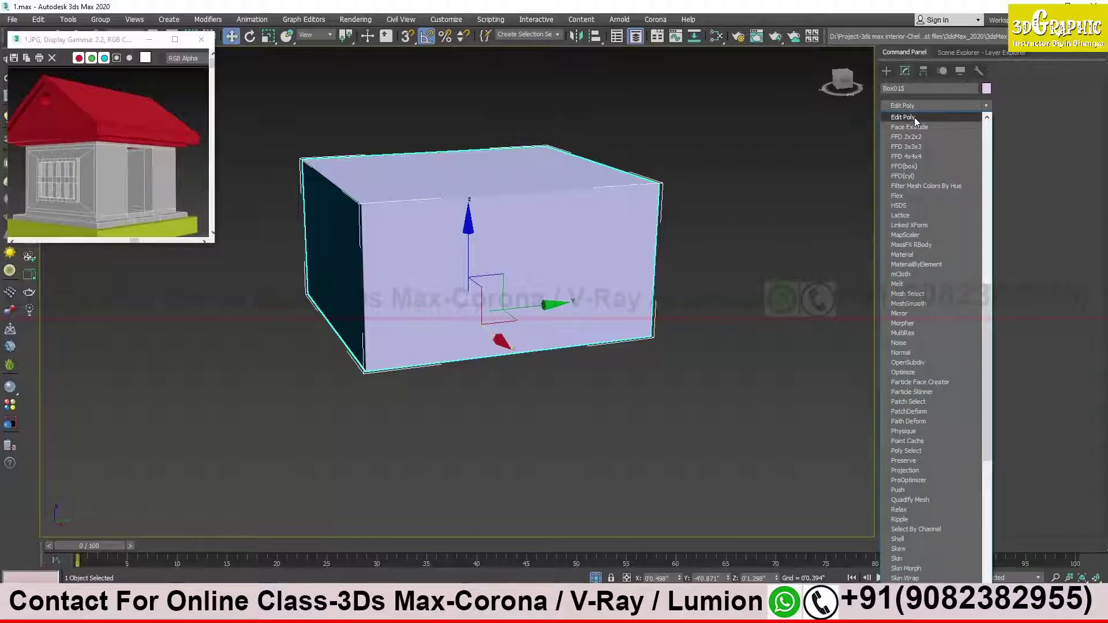
key(Return)
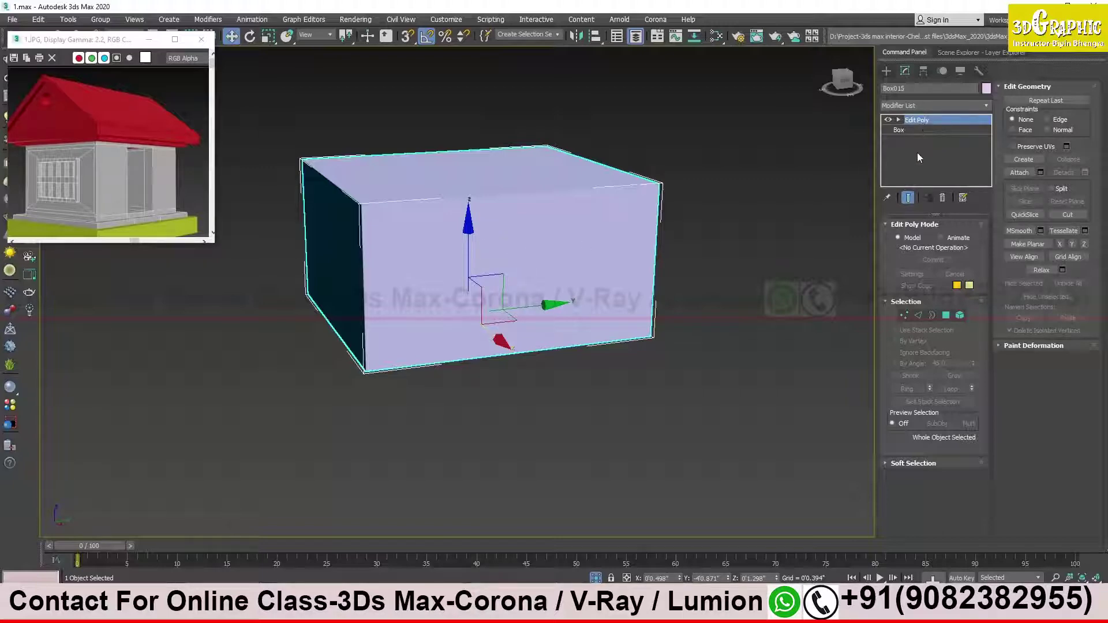
Enter Vertex sub-object mode on Box015 and select a top corner vertex.
click(904, 317)
scroll(524, 257, up, 2)
scroll(407, 197, up, 2)
scroll(479, 203, up, 2)
scroll(432, 224, up, 3)
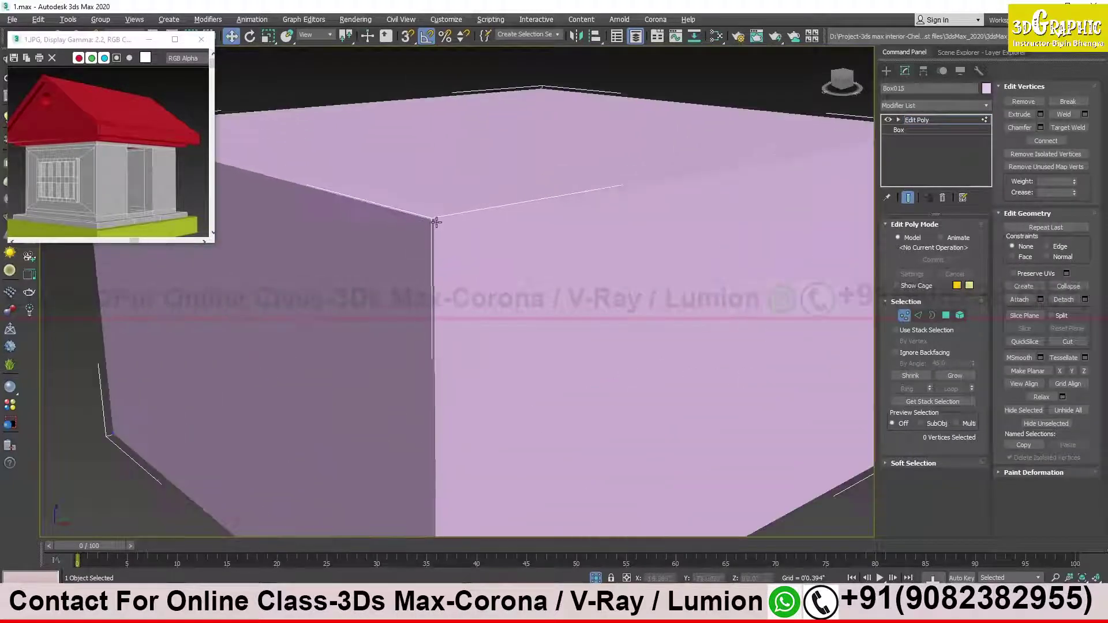
scroll(432, 224, up, 2)
scroll(435, 230, up, 1)
click(430, 217)
middle_drag(438, 241, 273, 277)
scroll(569, 257, down, 2)
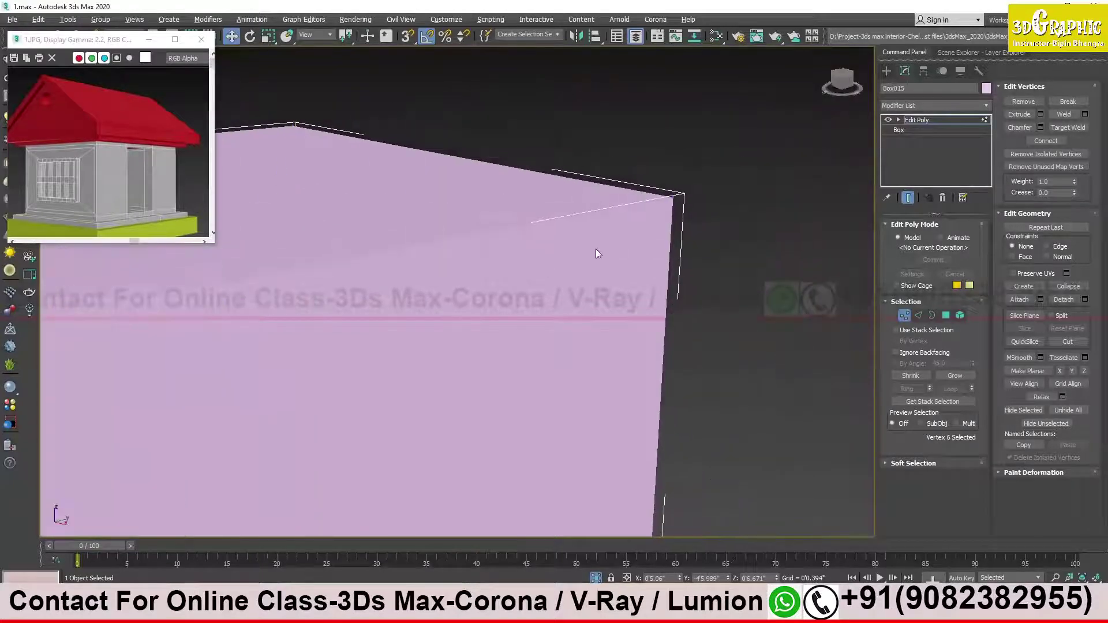
scroll(617, 225, down, 1)
Drag the top corner vertex up and outward, then return to Edit Poly object level.
click(670, 192)
mouse_move(680, 222)
alt+middle_down()
mouse_move(657, 230)
mouse_move(648, 256)
mouse_move(658, 285)
mouse_move(648, 346)
mouse_move(648, 199)
alt+middle_up()
scroll(678, 245, down, 3)
mouse_move(678, 245)
mouse_down()
mouse_move(733, 216)
mouse_move(681, 231)
mouse_move(747, 179)
mouse_move(663, 257)
mouse_move(613, 216)
mouse_move(705, 257)
mouse_up()
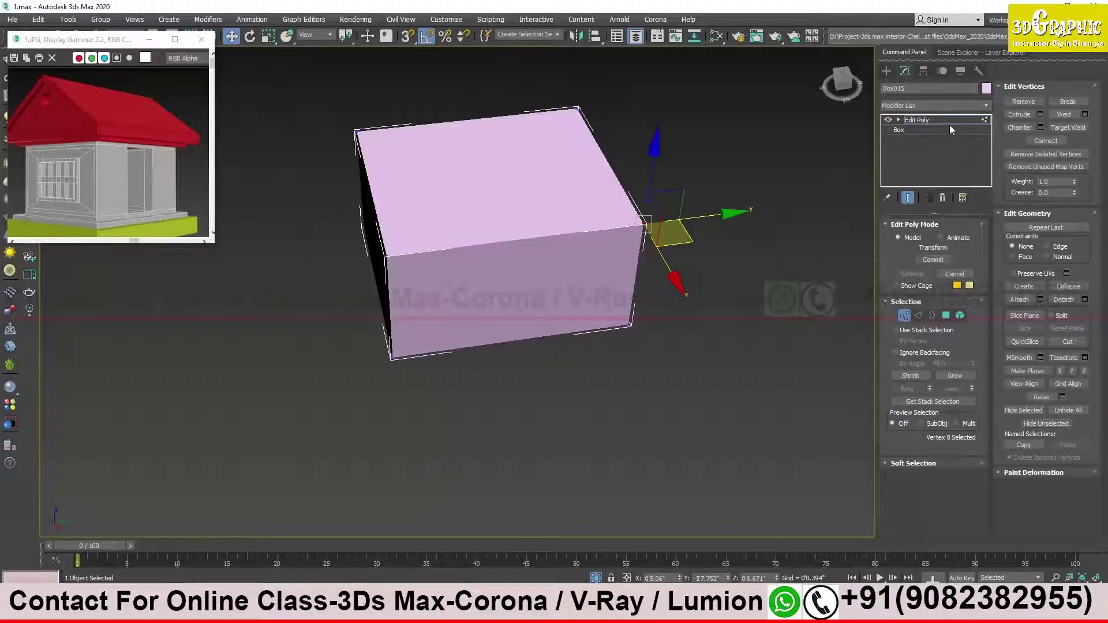
click(926, 119)
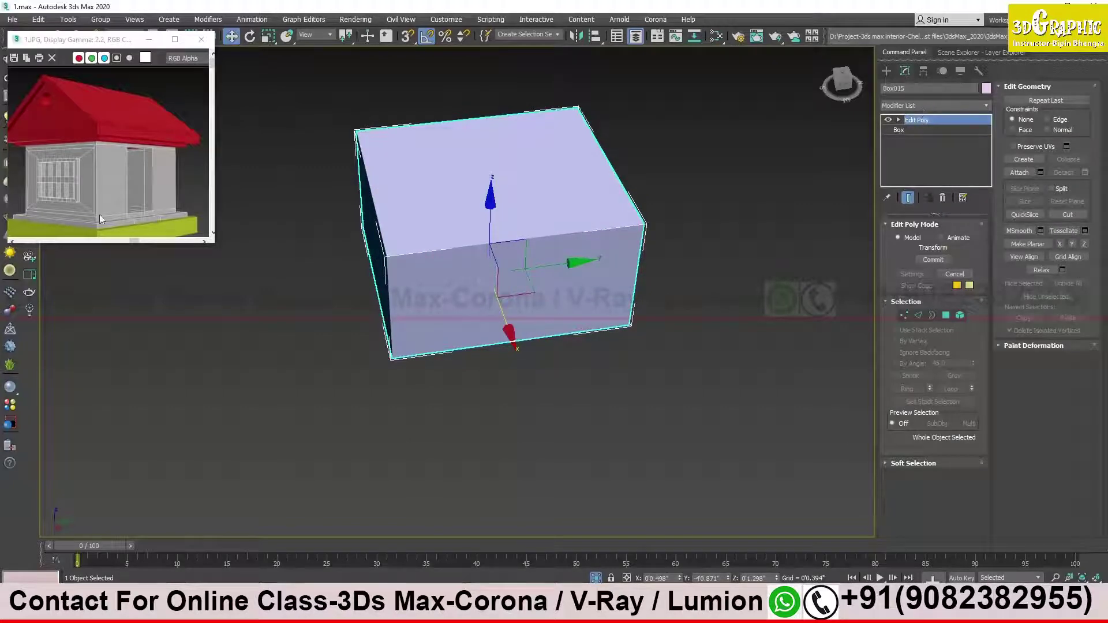
click(921, 106)
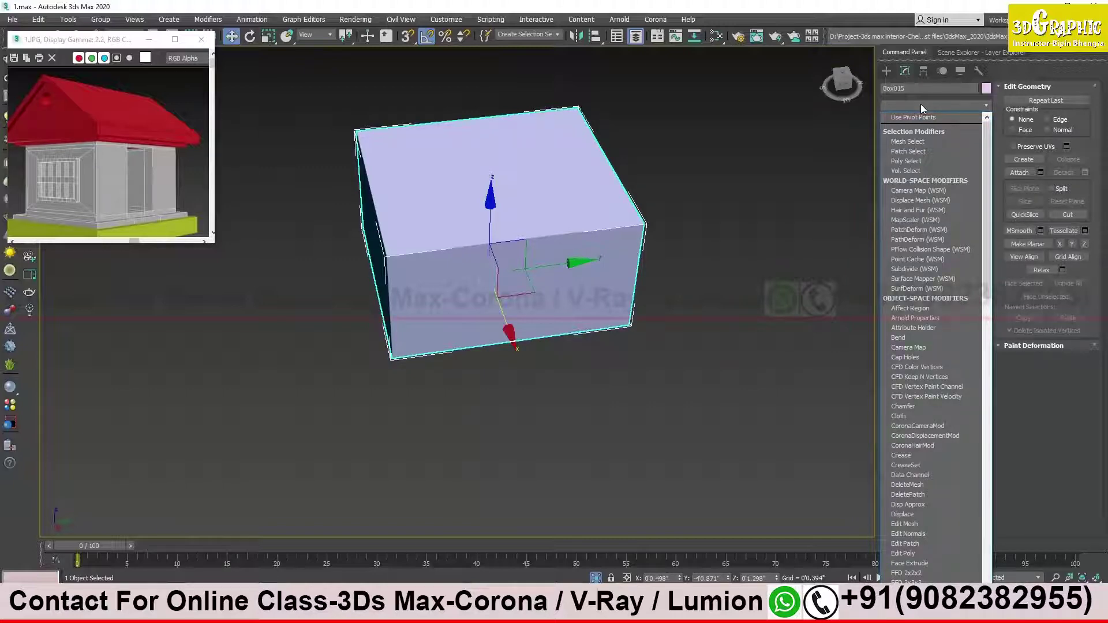
text(edit p)
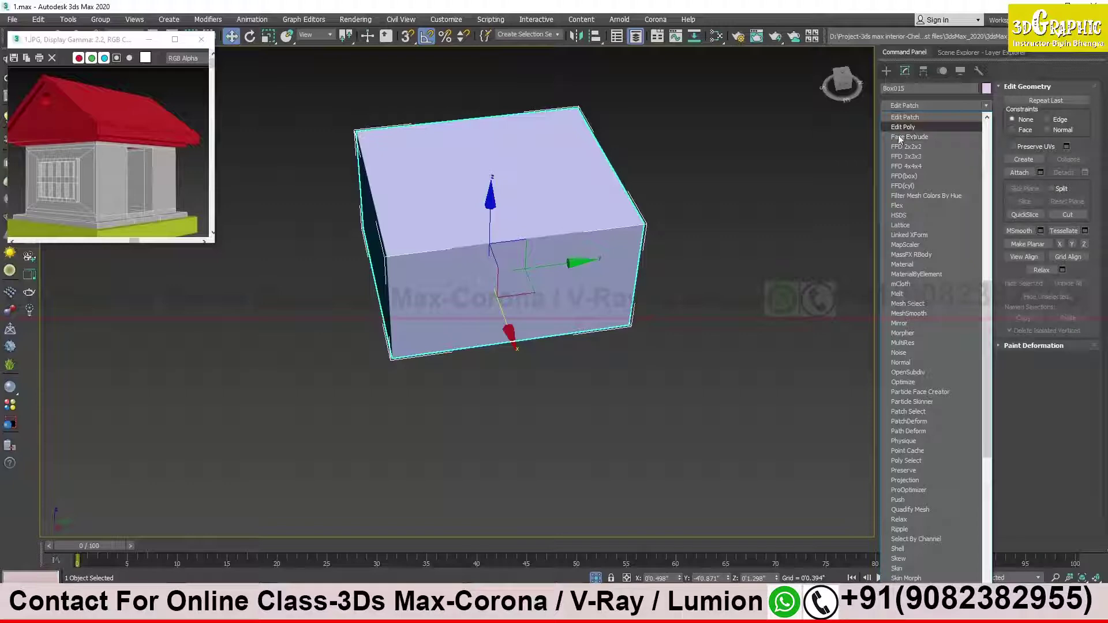
click(916, 126)
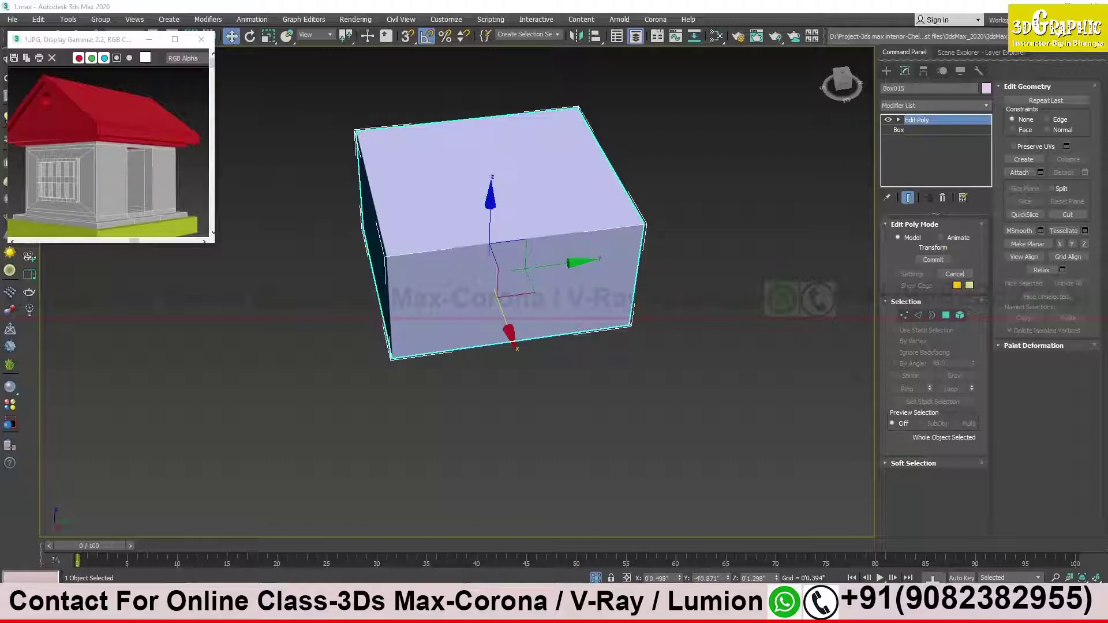
alt+middle_drag(522, 288, 633, 244)
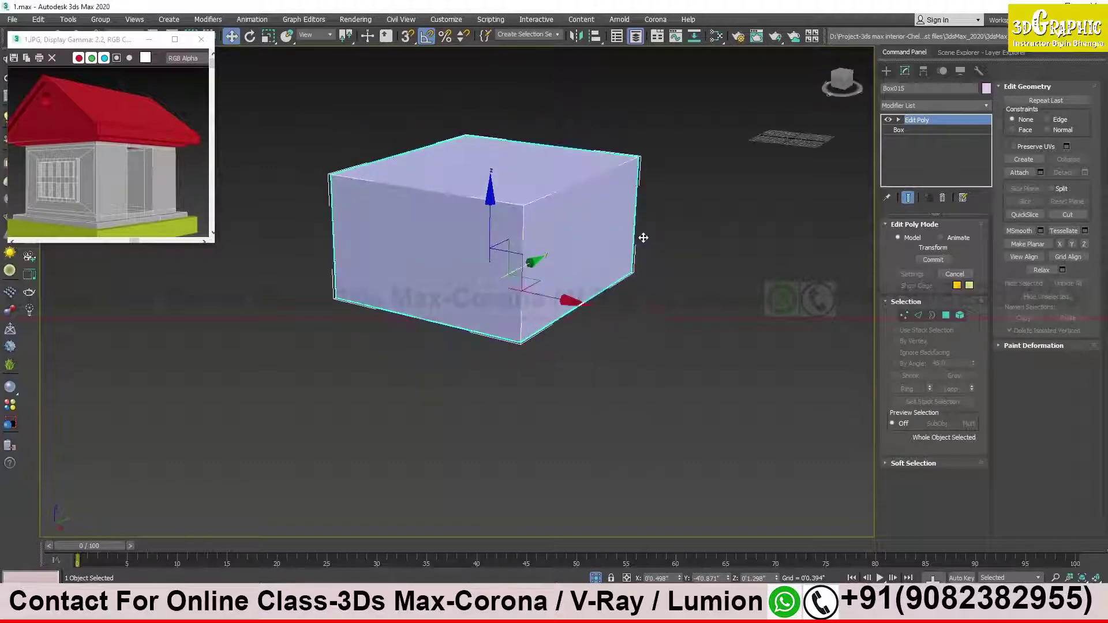
scroll(633, 244, up, 3)
scroll(648, 148, up, 3)
scroll(631, 148, up, 2)
scroll(676, 156, up, 2)
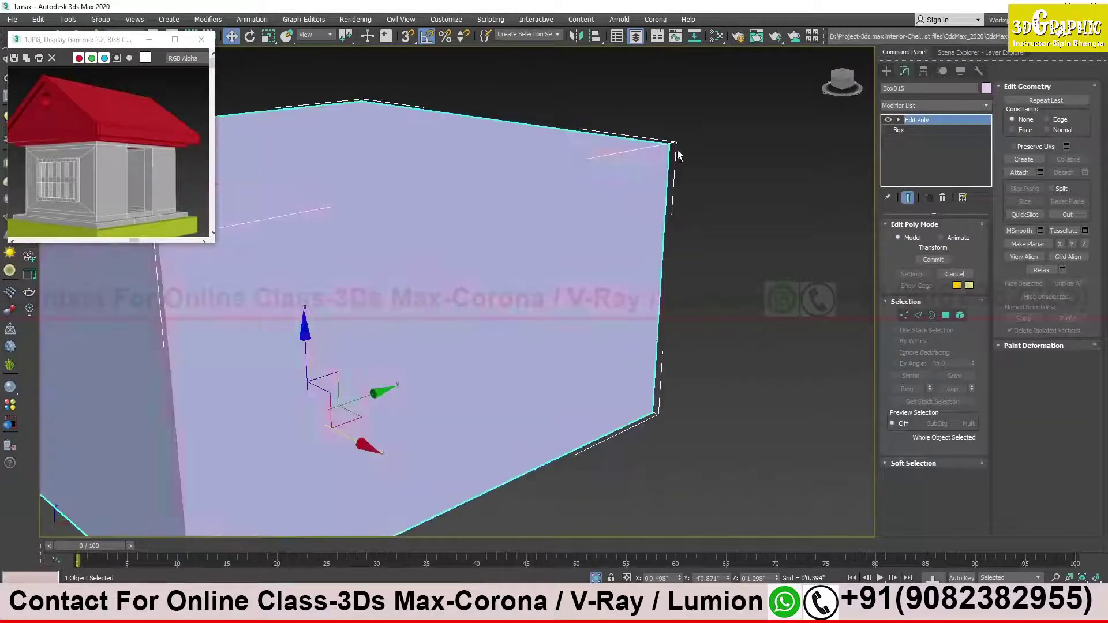
scroll(678, 155, up, 2)
scroll(682, 154, up, 2)
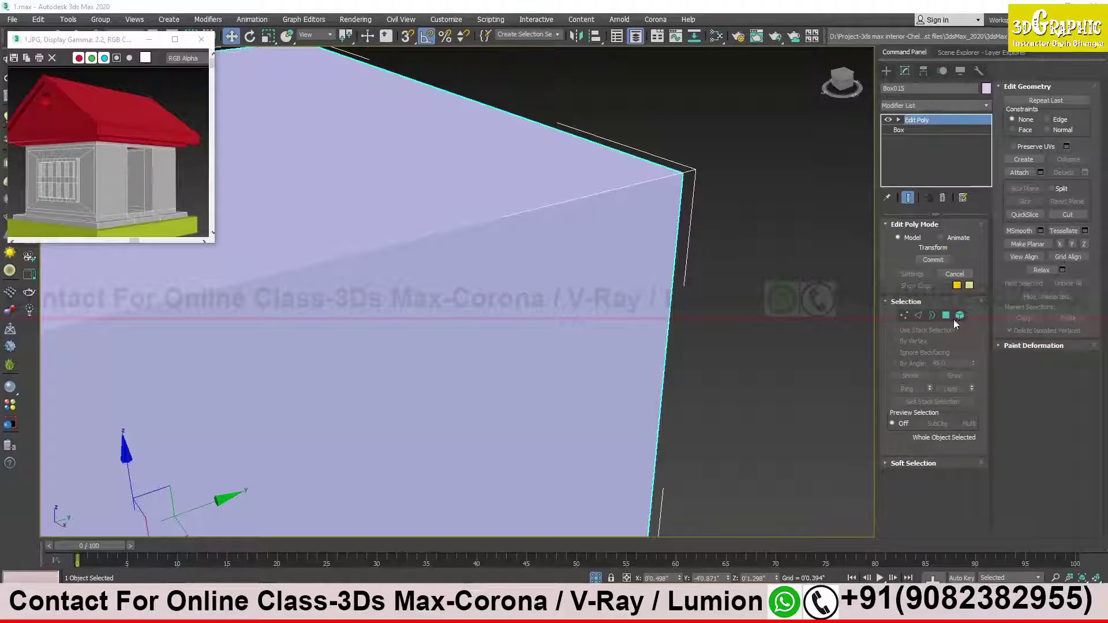
Toggle the box's Vertex sub-object level on and off, then deselect the box by clicking empty viewport space.
click(904, 316)
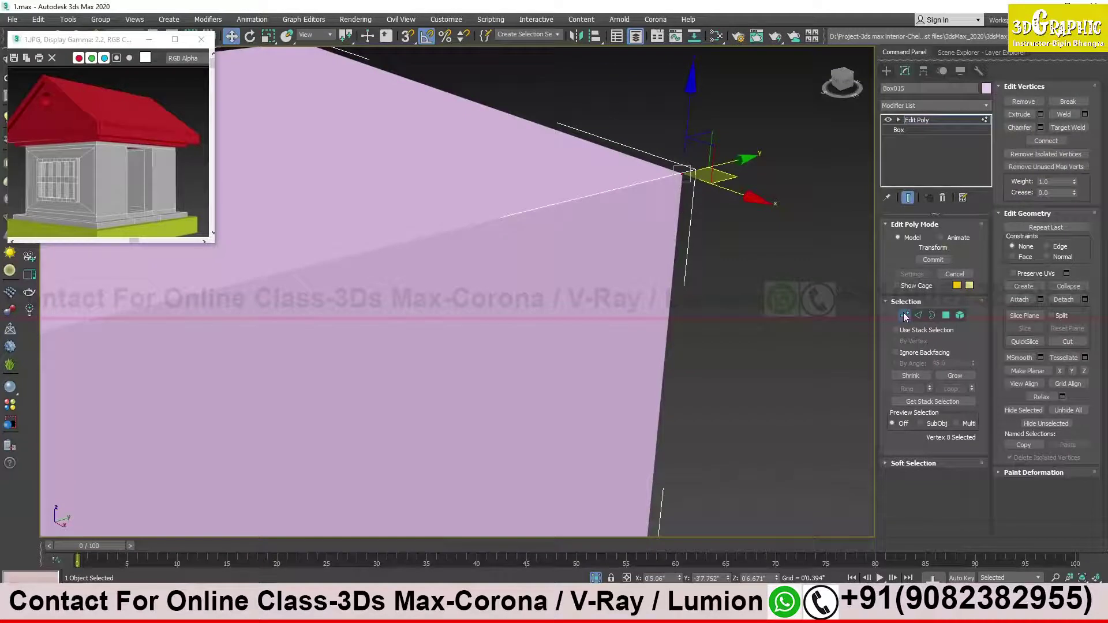
click(905, 315)
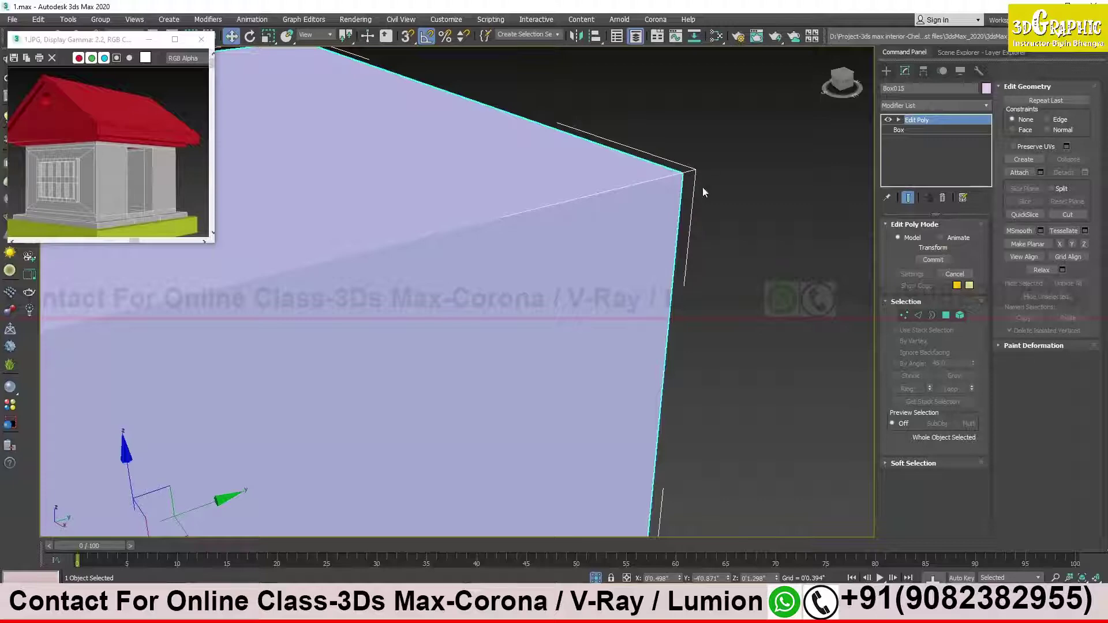
alt+middle_drag(703, 188, 638, 219)
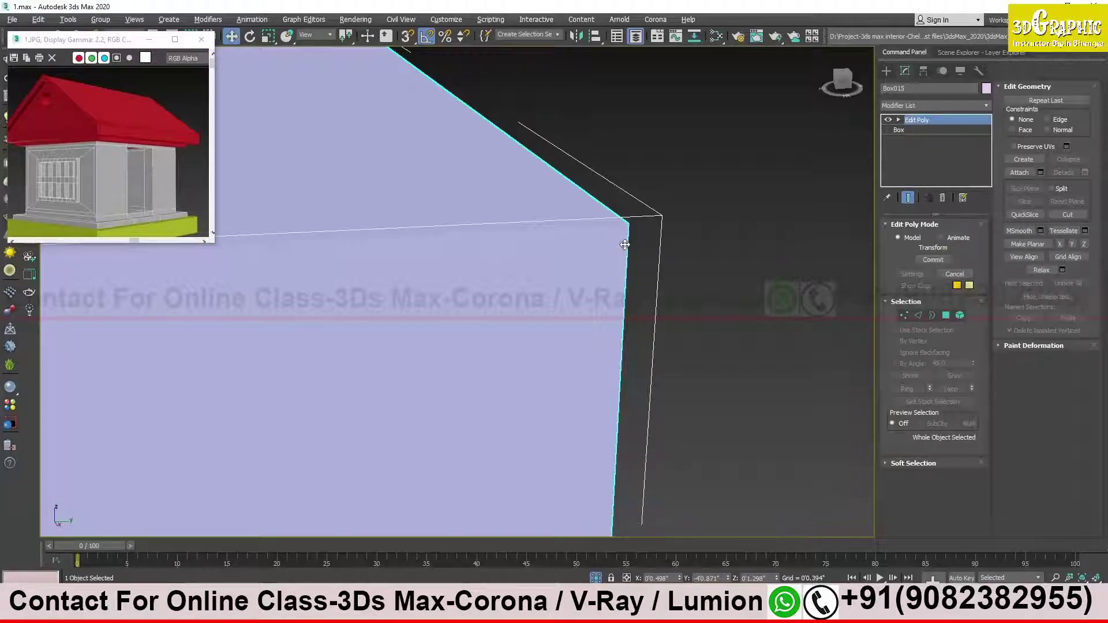
key(1)
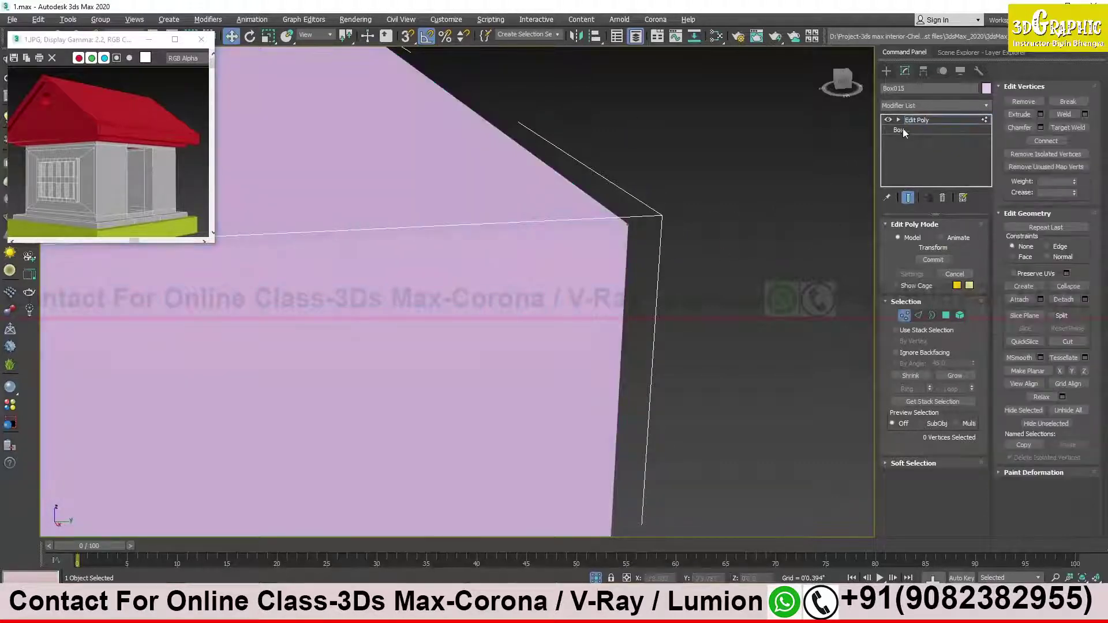
click(757, 182)
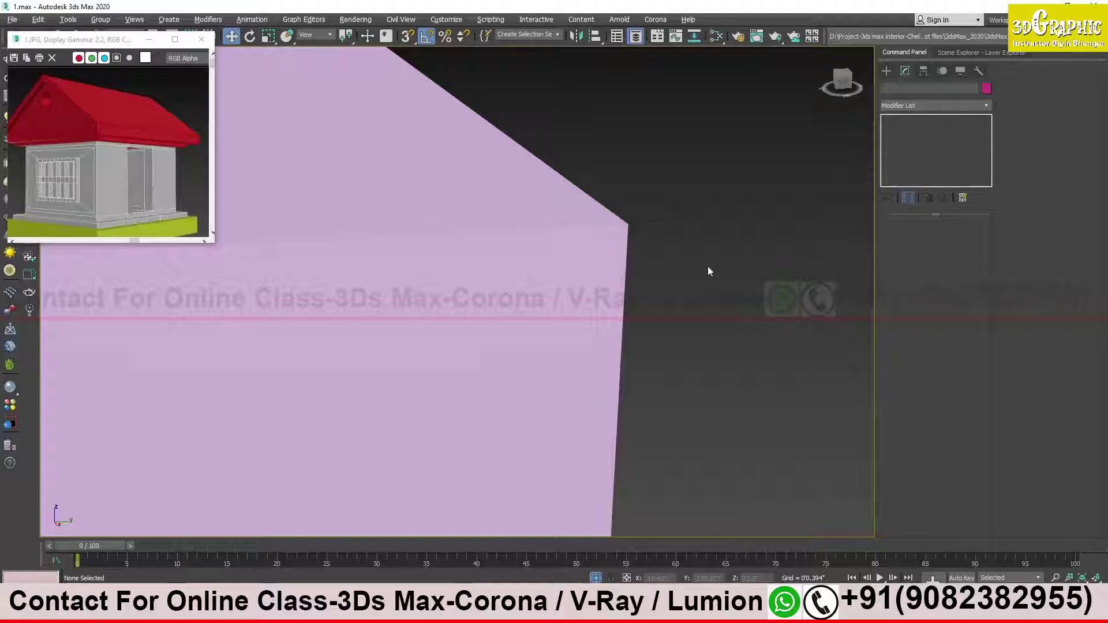
Reselect the box and frame it in the viewport from a new angle.
click(578, 288)
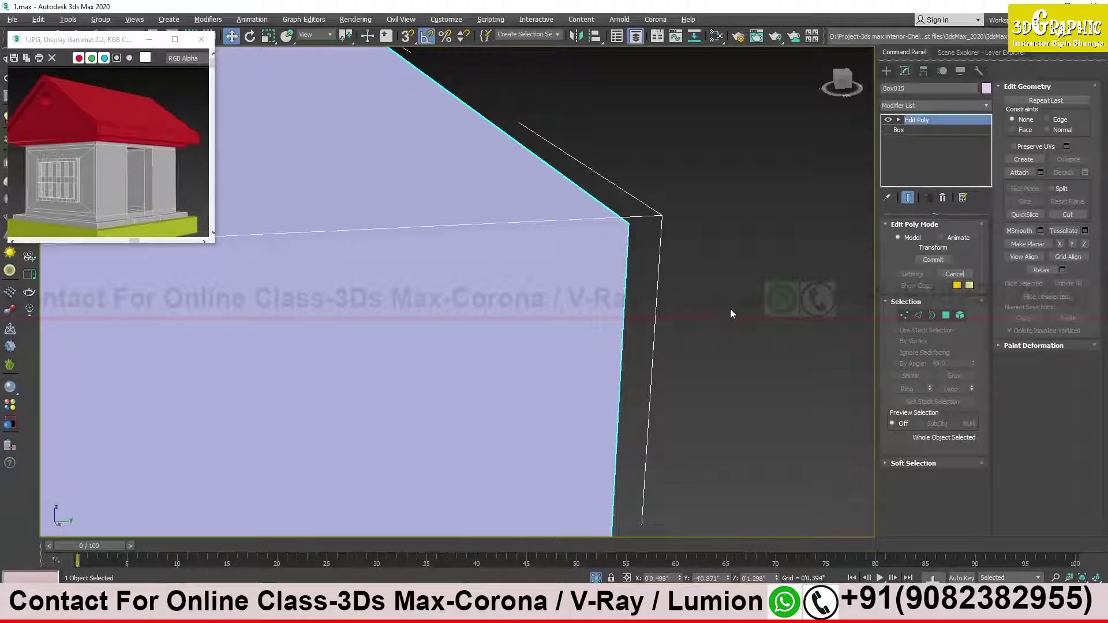
mouse_move(698, 353)
alt+middle_down()
mouse_move(737, 341)
mouse_move(707, 342)
alt+middle_up()
key(z)
alt+middle_drag(639, 329, 673, 330)
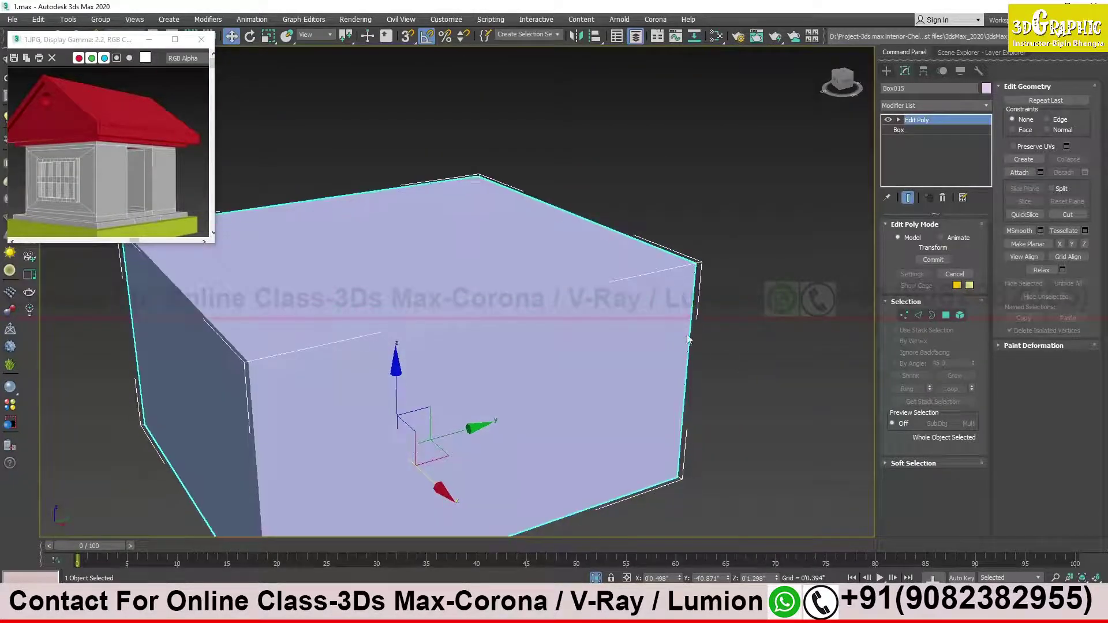
alt+middle_drag(719, 297, 772, 313)
Pick and nudge the box's top-right corner vertex, then switch the Edit Poly to Edge level.
click(904, 314)
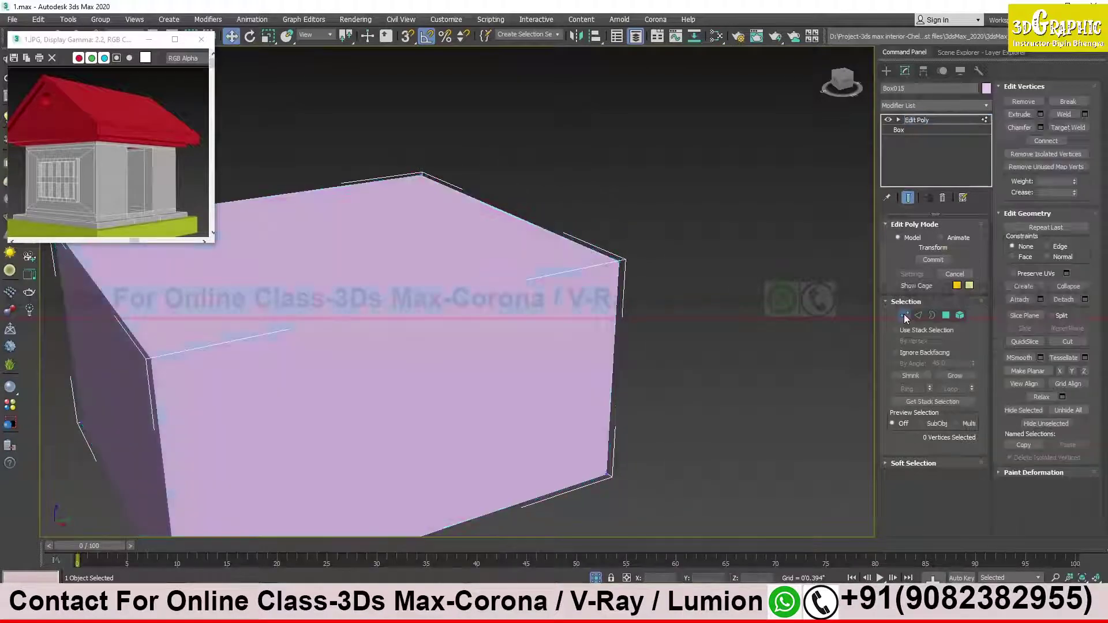
scroll(635, 265, up, 3)
scroll(550, 265, up, 2)
scroll(524, 265, down, 2)
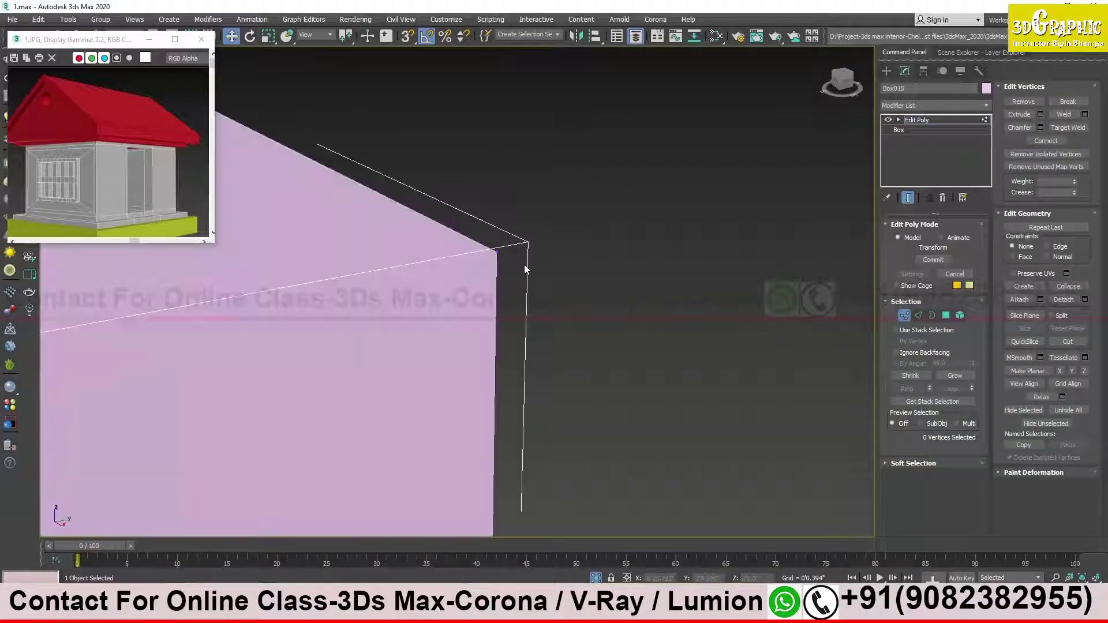
click(494, 253)
middle_drag(429, 299, 575, 274)
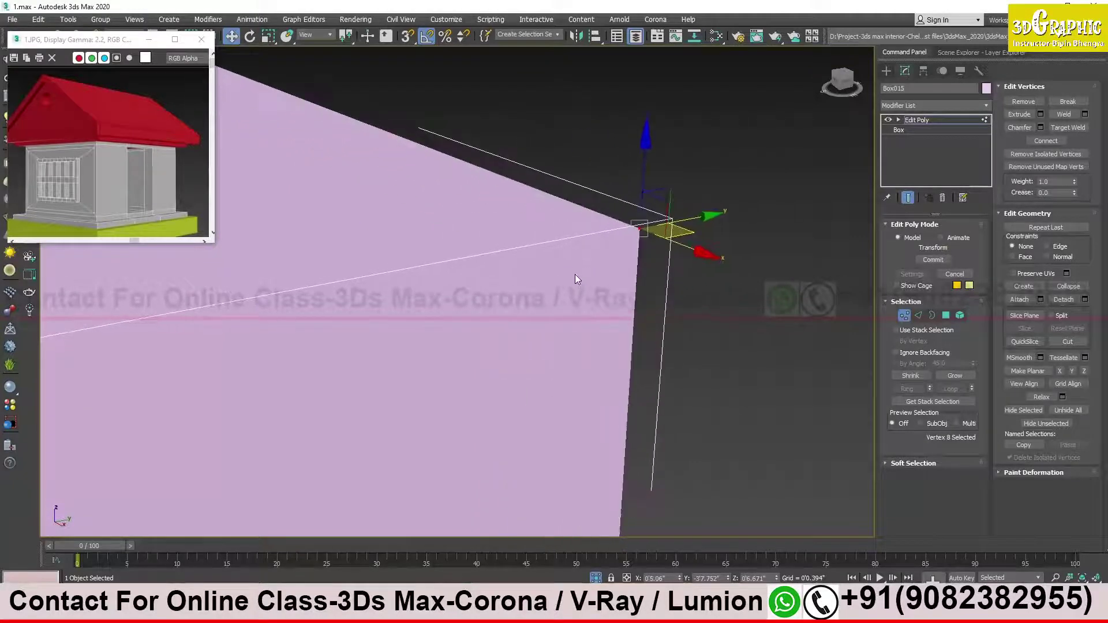
mouse_move(667, 230)
mouse_down()
mouse_move(652, 230)
mouse_move(646, 271)
mouse_up()
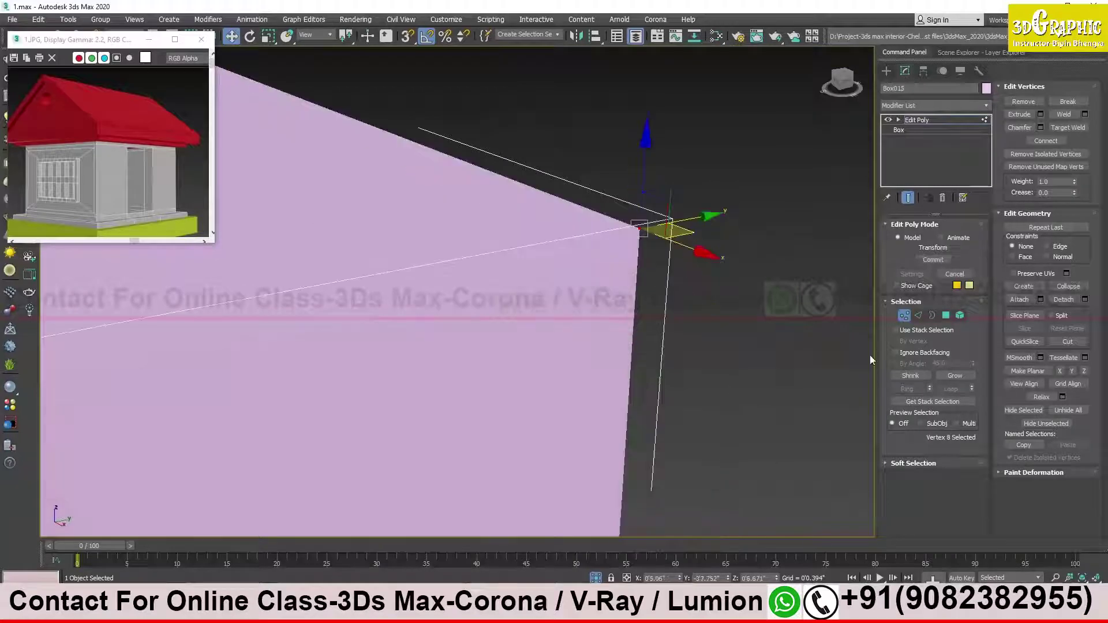
click(918, 315)
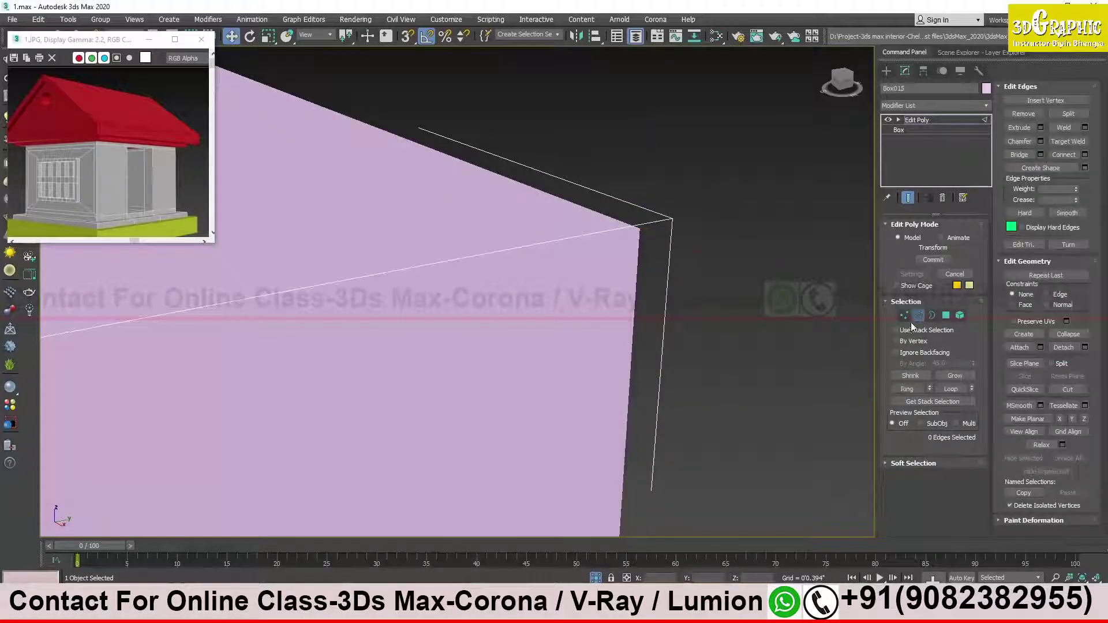
mouse_move(498, 322)
middle_down()
mouse_move(486, 265)
mouse_move(626, 243)
middle_up()
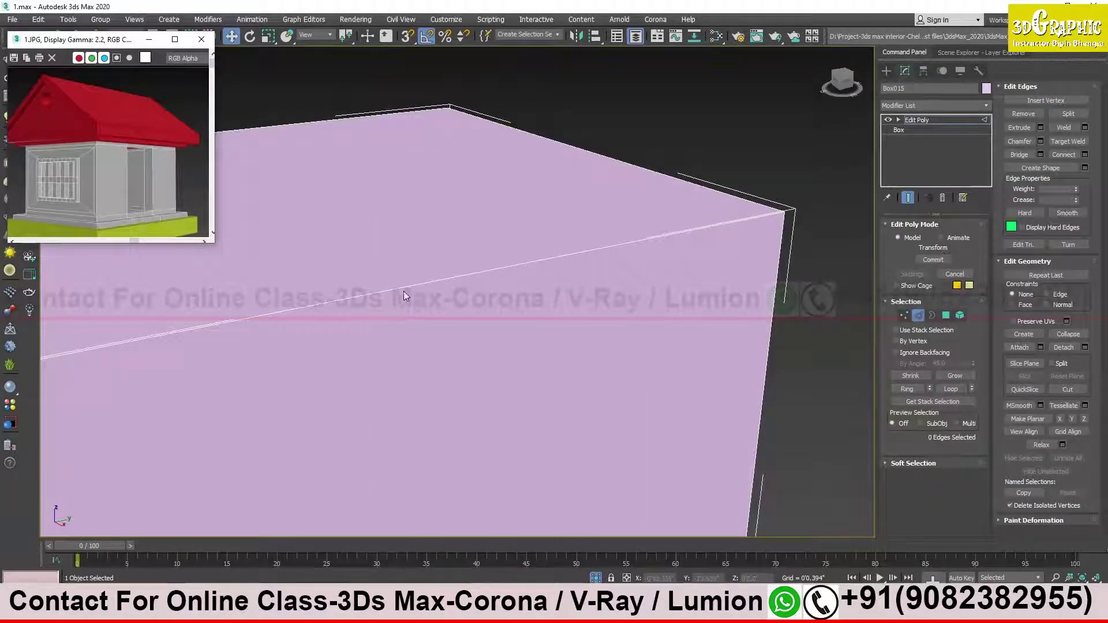
alt+middle_drag(410, 289, 461, 219)
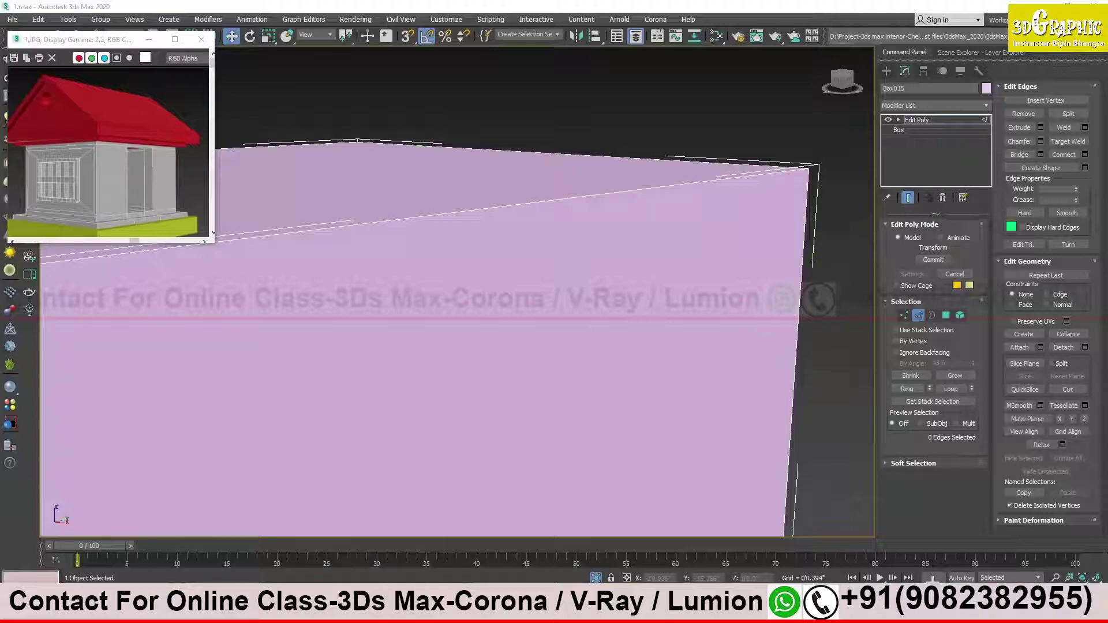
Orbit to see the box's top, then select its long top front edge.
mouse_move(360, 296)
alt+middle_down()
mouse_move(402, 298)
mouse_move(388, 292)
alt+middle_up()
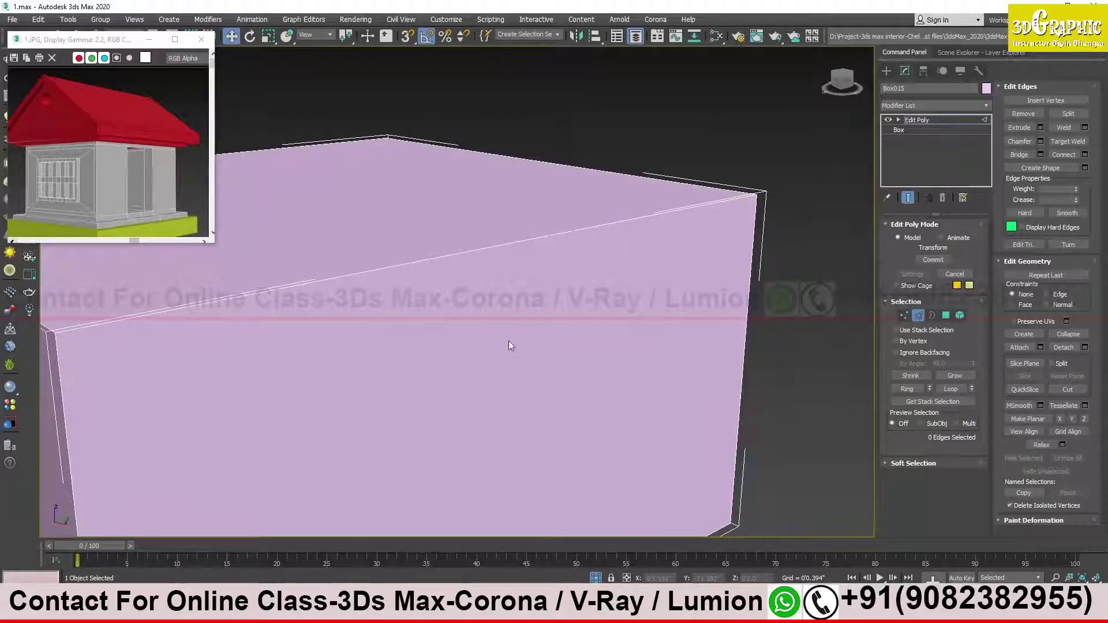
click(527, 238)
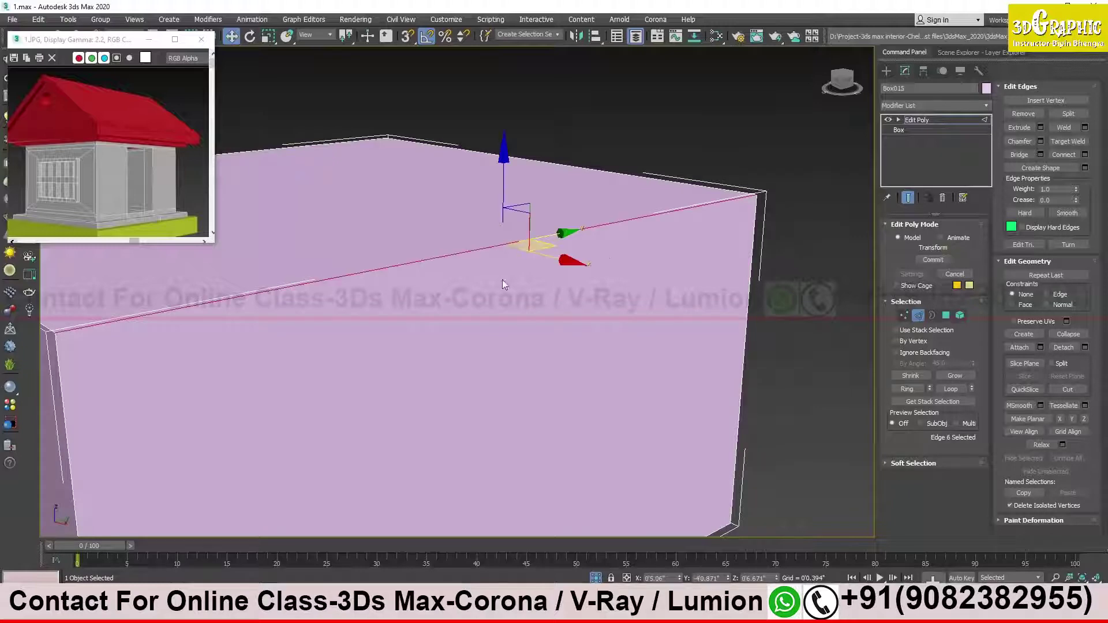
Clear the edge selection, then bring the Word shortcut notes forward with Alt+Tab.
scroll(587, 257, down, 2)
scroll(517, 262, down, 3)
mouse_move(517, 262)
alt+middle_down()
mouse_move(504, 255)
mouse_move(524, 282)
mouse_move(562, 289)
alt+middle_up()
scroll(521, 265, up, 2)
scroll(520, 264, down, 2)
scroll(559, 261, up, 2)
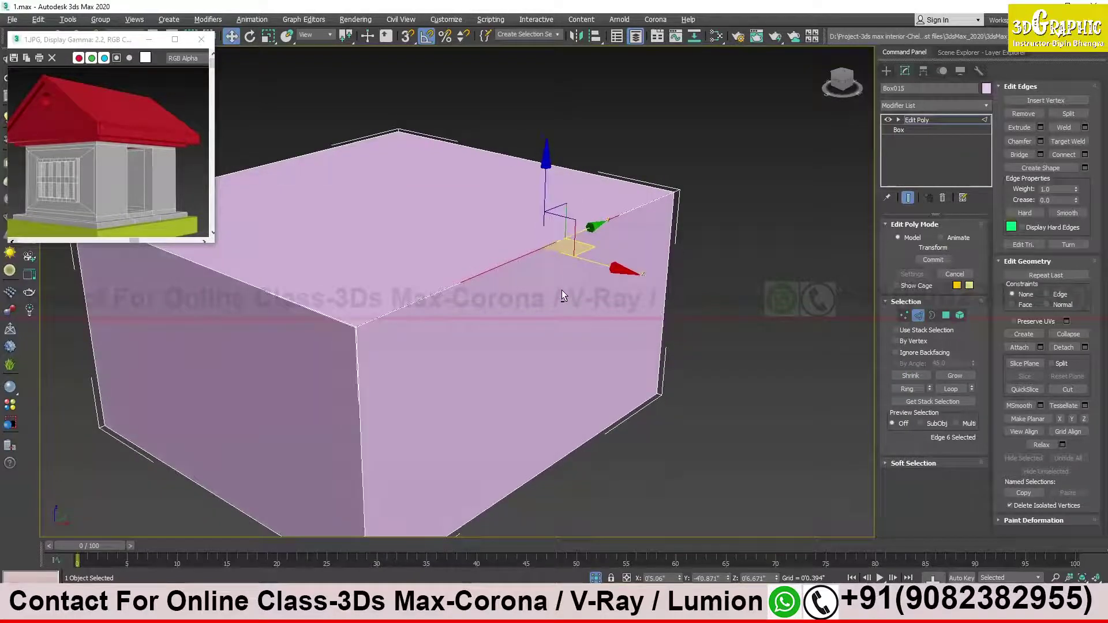
click(750, 286)
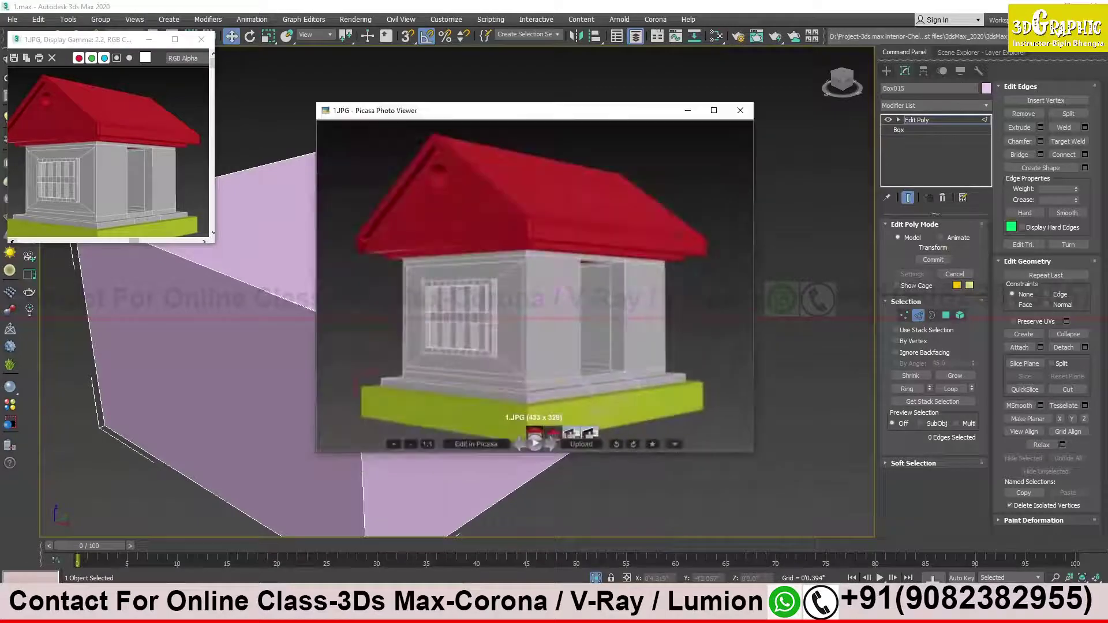
key(alt+Tab)
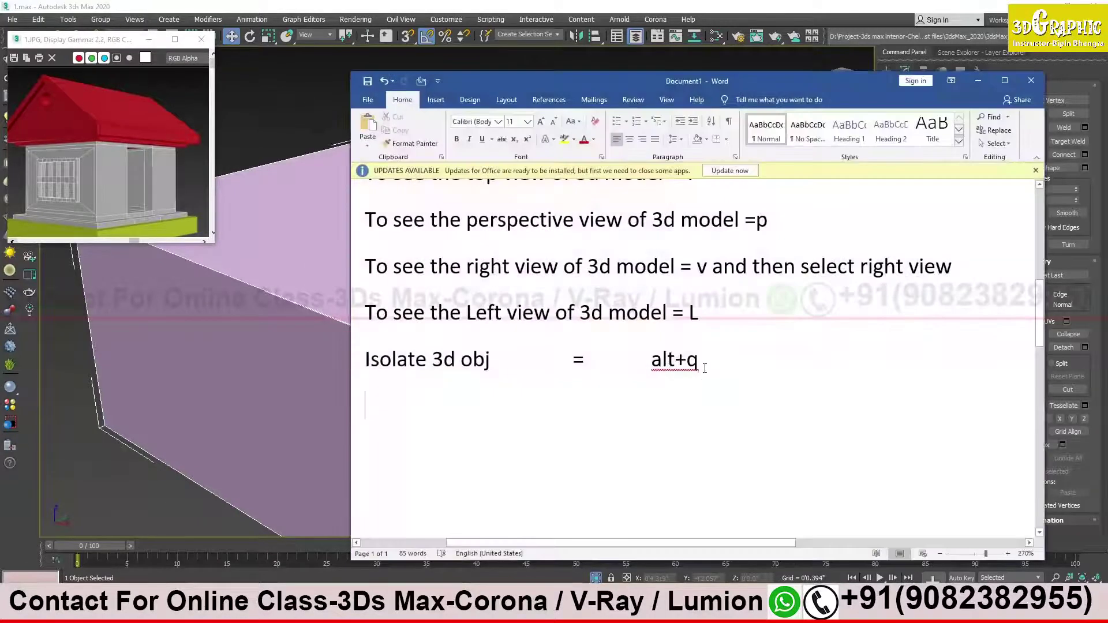
Correct the misspelled word to 'edges' using Word's spelling suggestion.
scroll(727, 346, up, 5)
scroll(773, 363, up, 2)
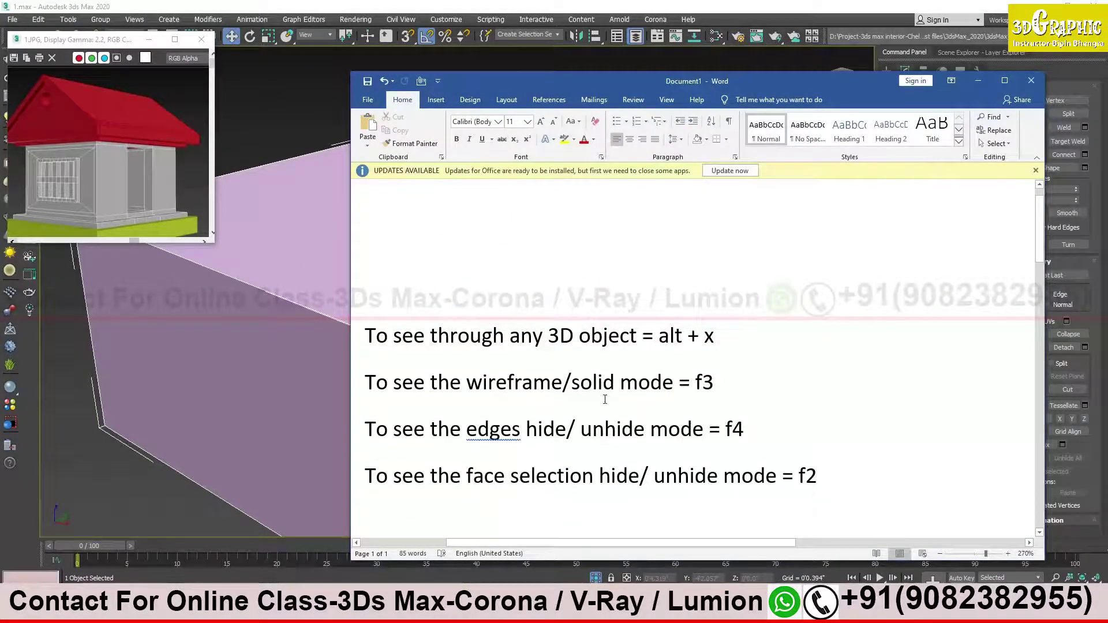
scroll(627, 429, down, 1)
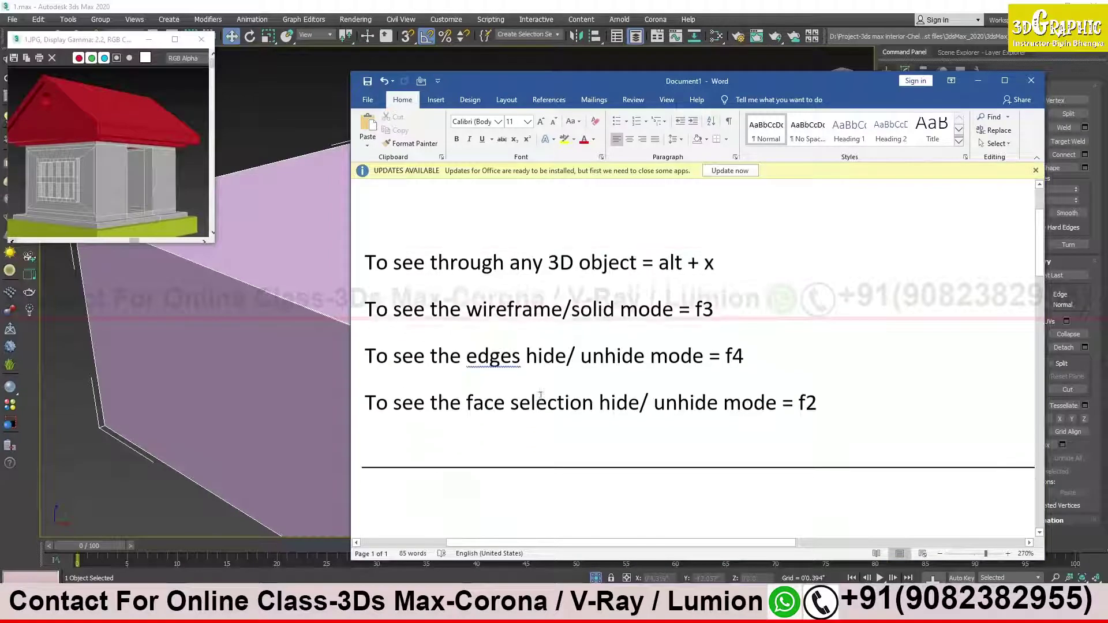
right_click(491, 359)
click(492, 382)
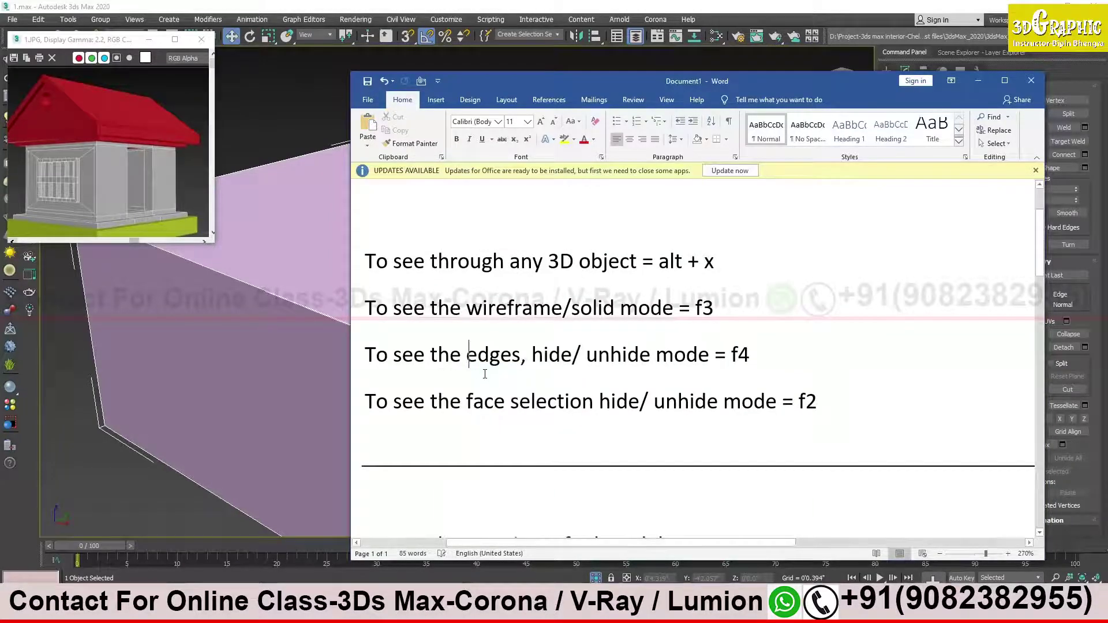
drag(366, 353, 761, 359)
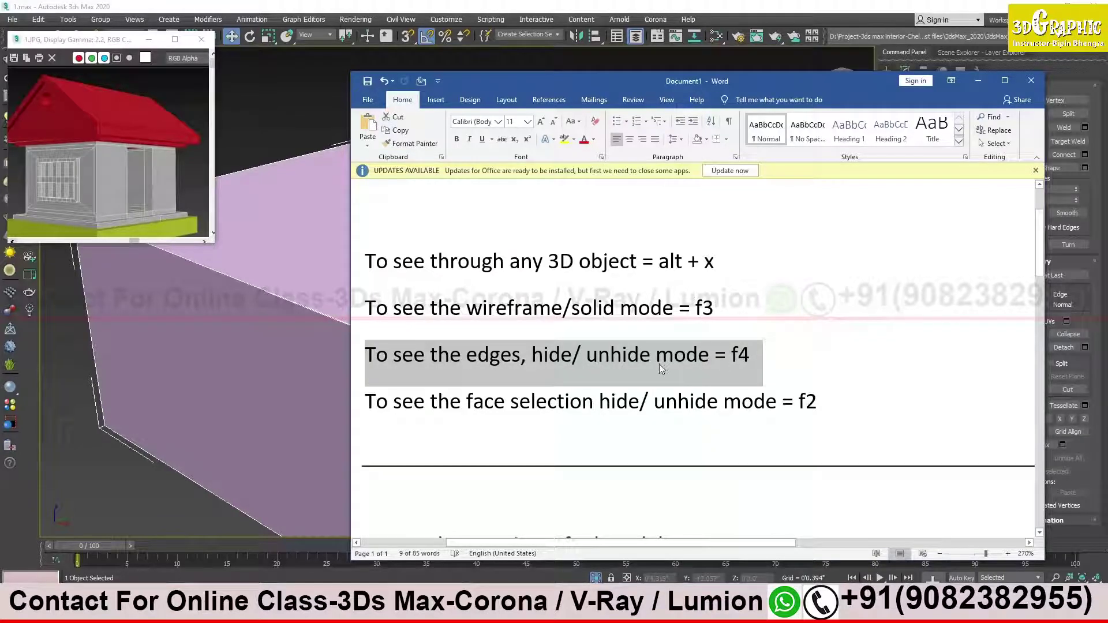
click(708, 367)
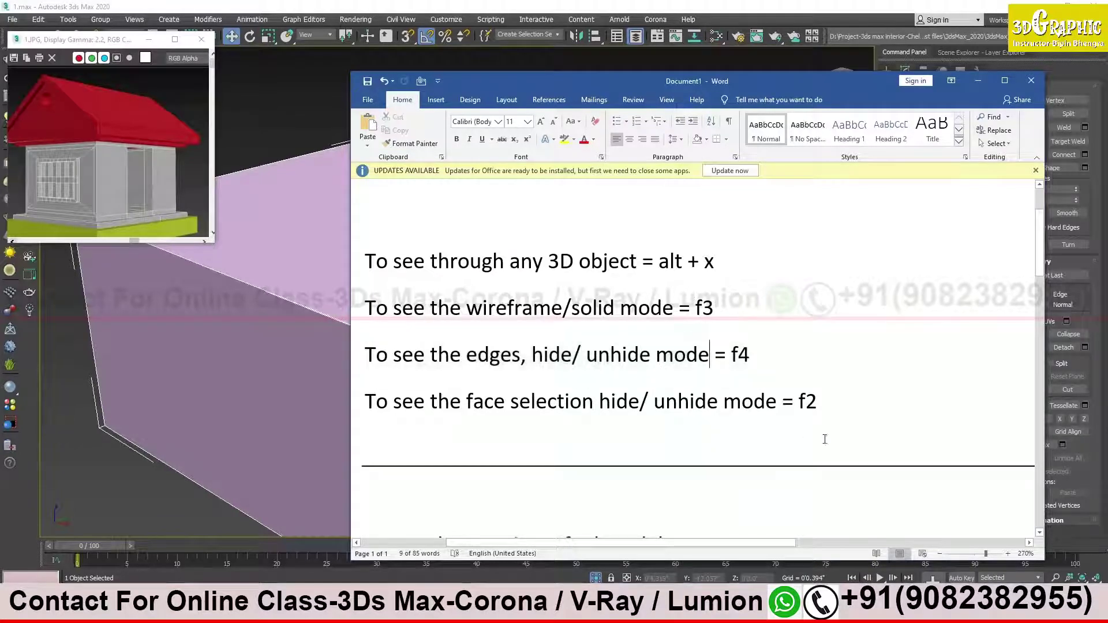
Zoom the notes in and insert 'function +' before f4 on the f4 line.
click(1007, 554)
click(1008, 553)
drag(693, 542, 623, 543)
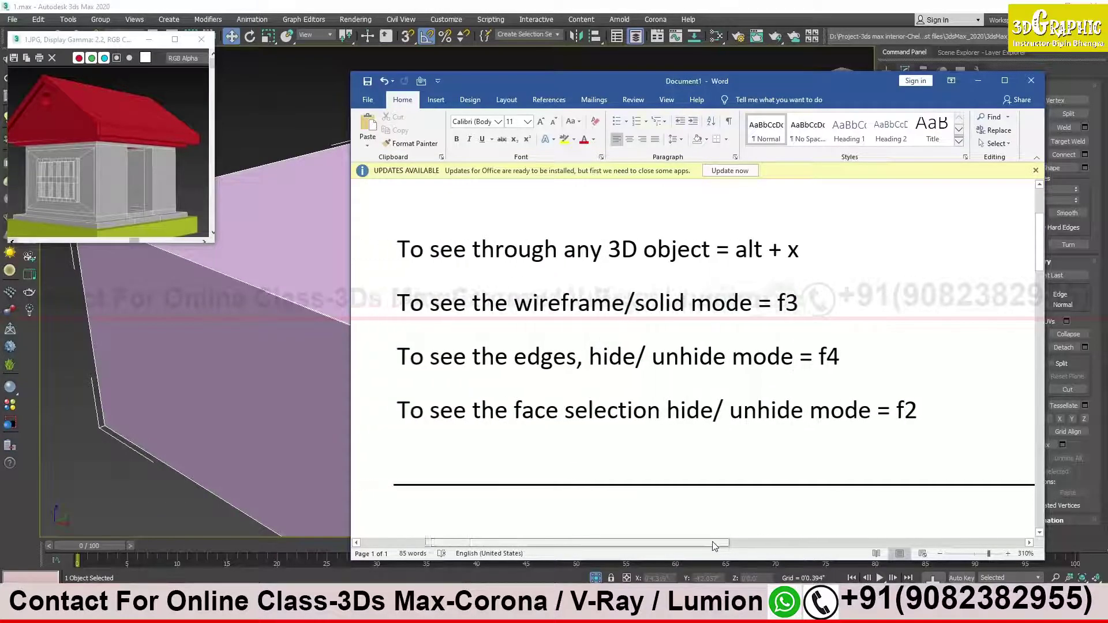
mouse_move(476, 358)
mouse_down()
mouse_move(932, 357)
mouse_move(921, 356)
mouse_up()
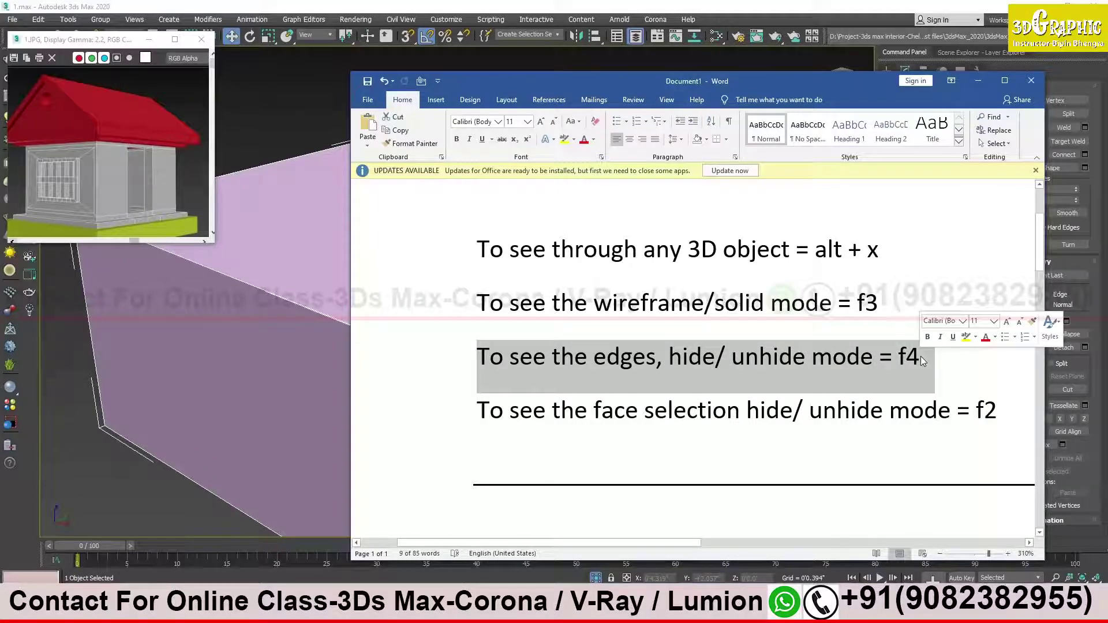
click(924, 359)
key(Left)
key(Left)
text(function)
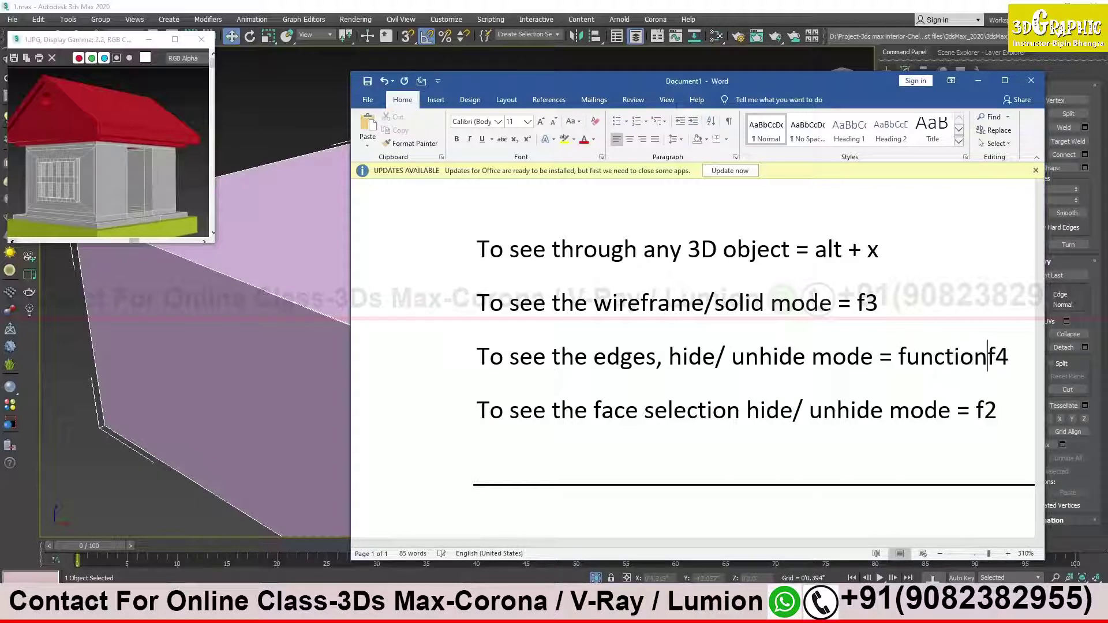
text( +)
drag(677, 546, 734, 547)
key(End)
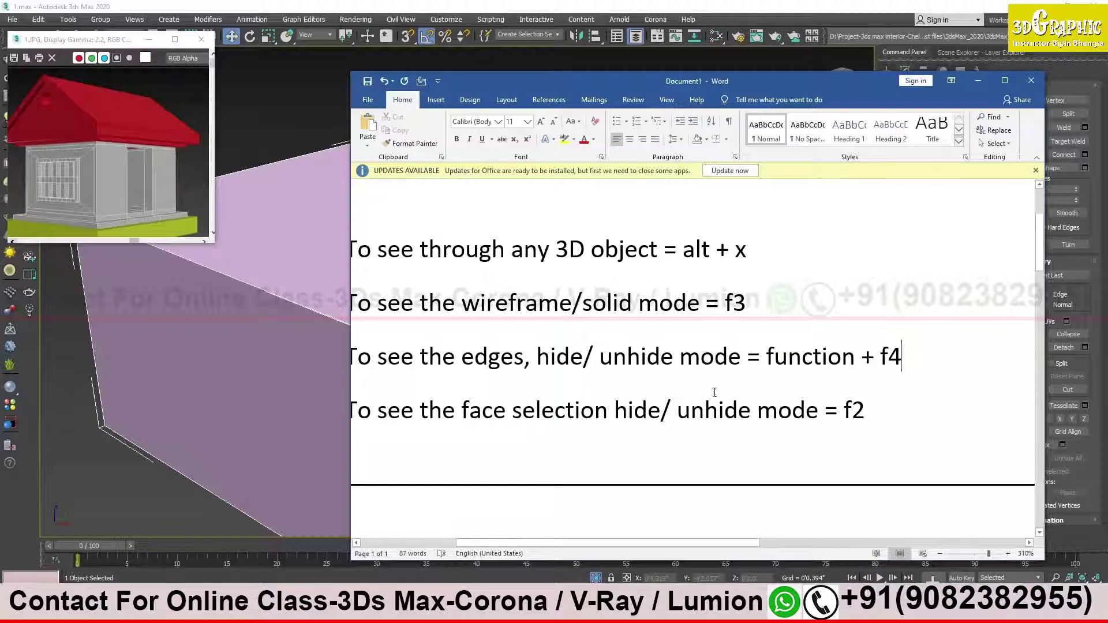
Zoom the notes back out and minimize Word to return to 3ds Max.
click(941, 555)
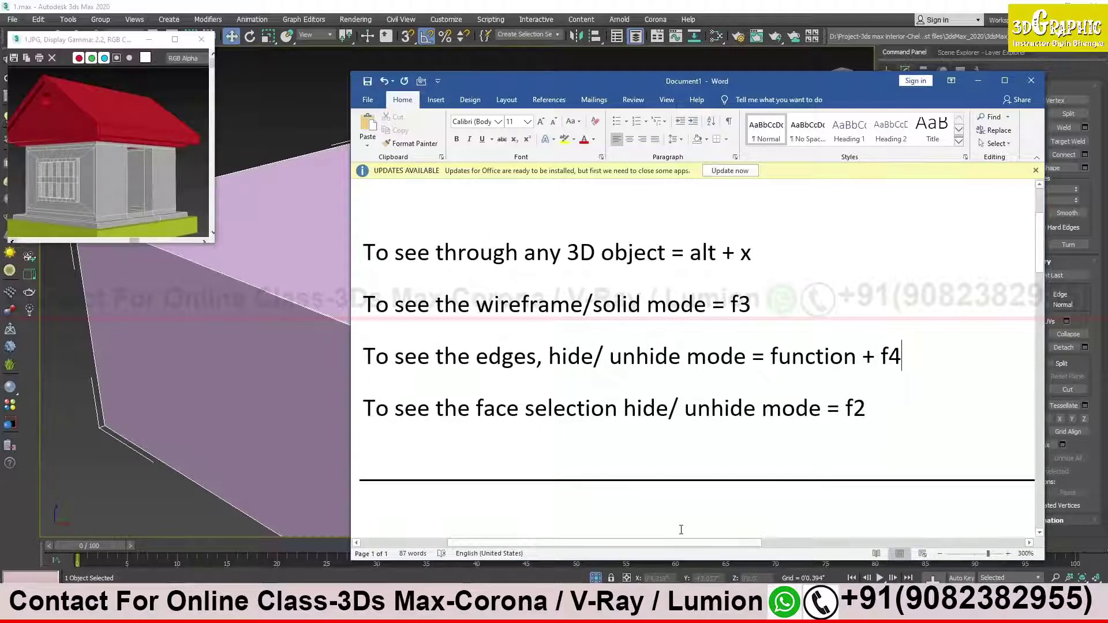
drag(679, 548, 634, 548)
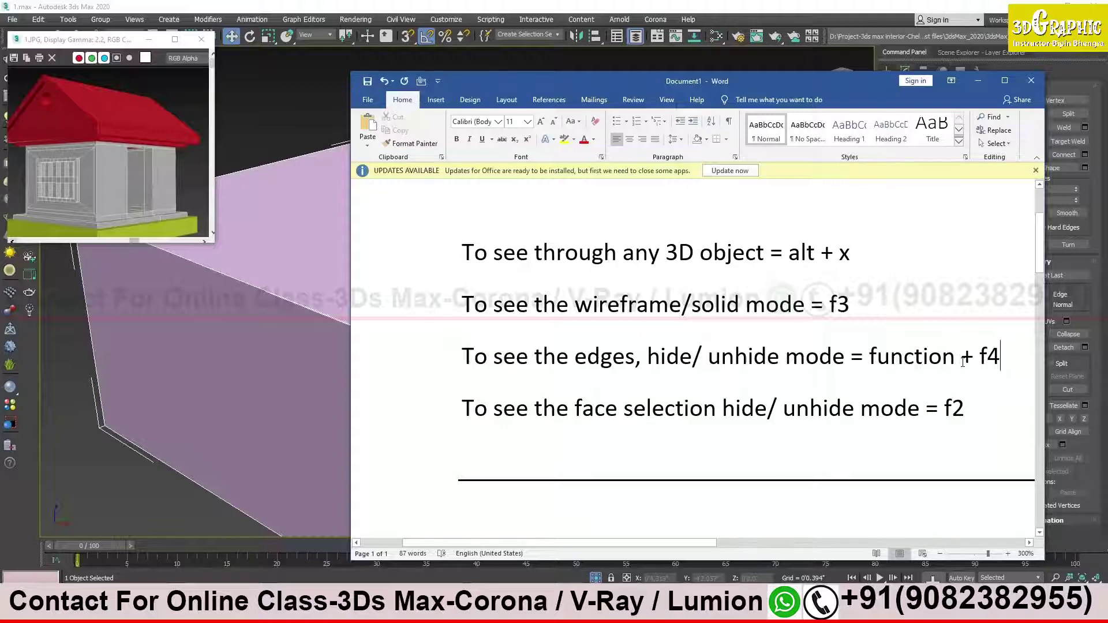
click(976, 80)
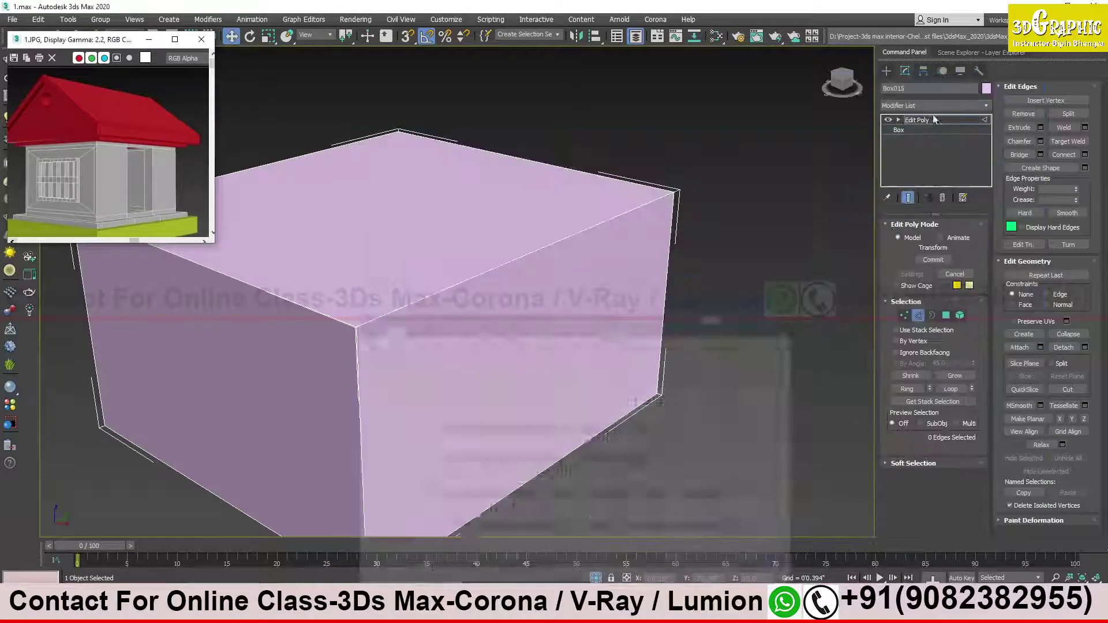
Select one top edge of the box and slide it inward along X to slant the top.
middle_drag(614, 275, 598, 268)
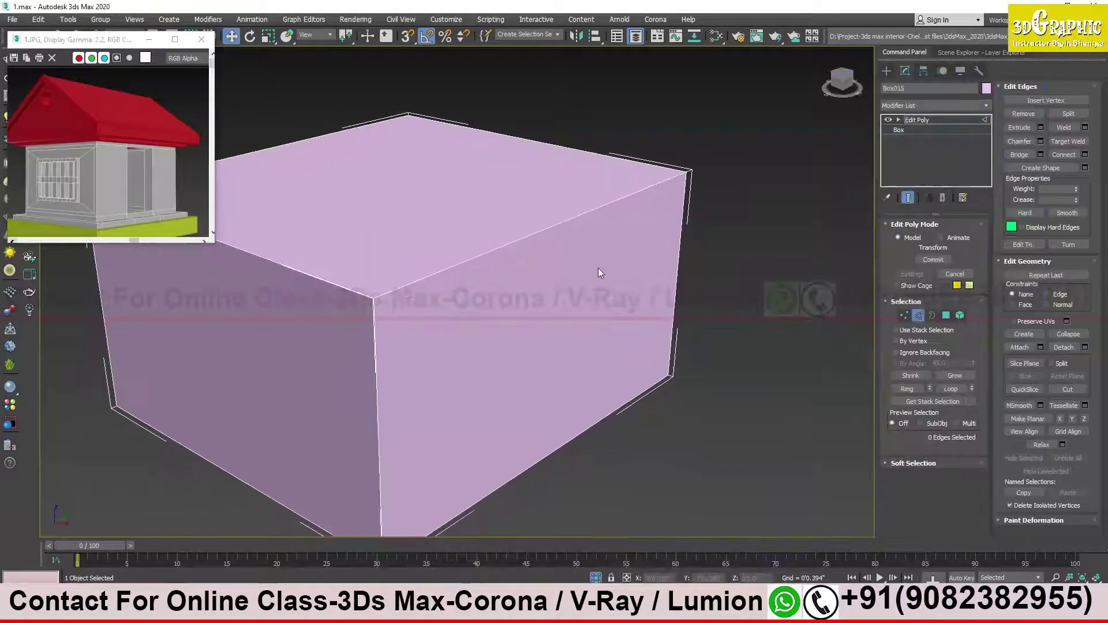
click(506, 247)
mouse_move(576, 248)
alt+middle_down()
mouse_move(441, 133)
mouse_move(584, 226)
mouse_move(668, 195)
alt+middle_up()
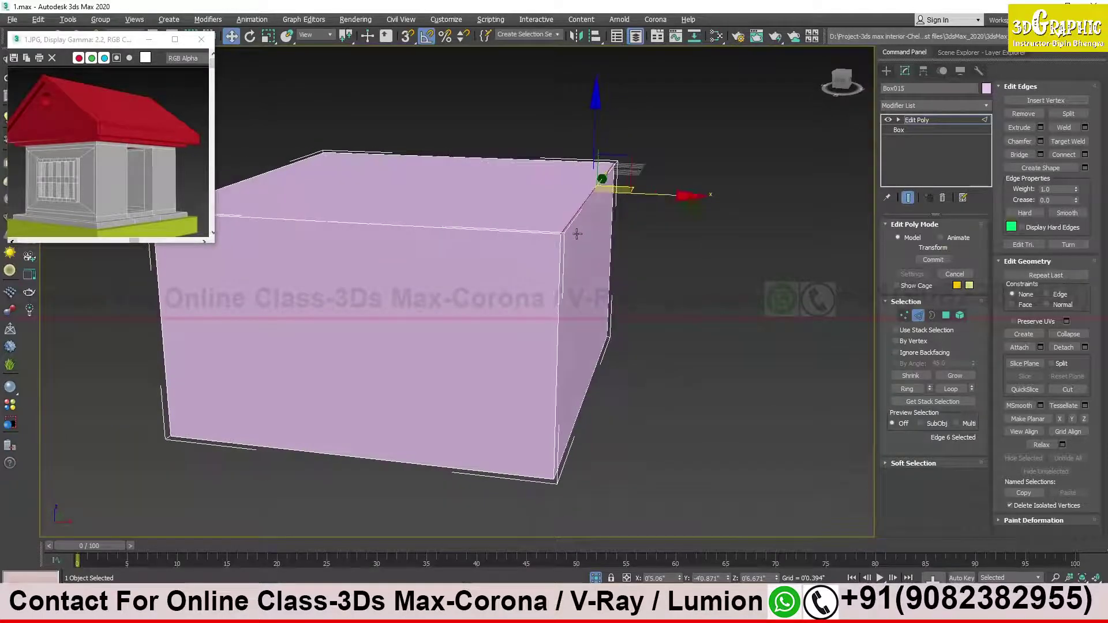
drag(669, 195, 431, 212)
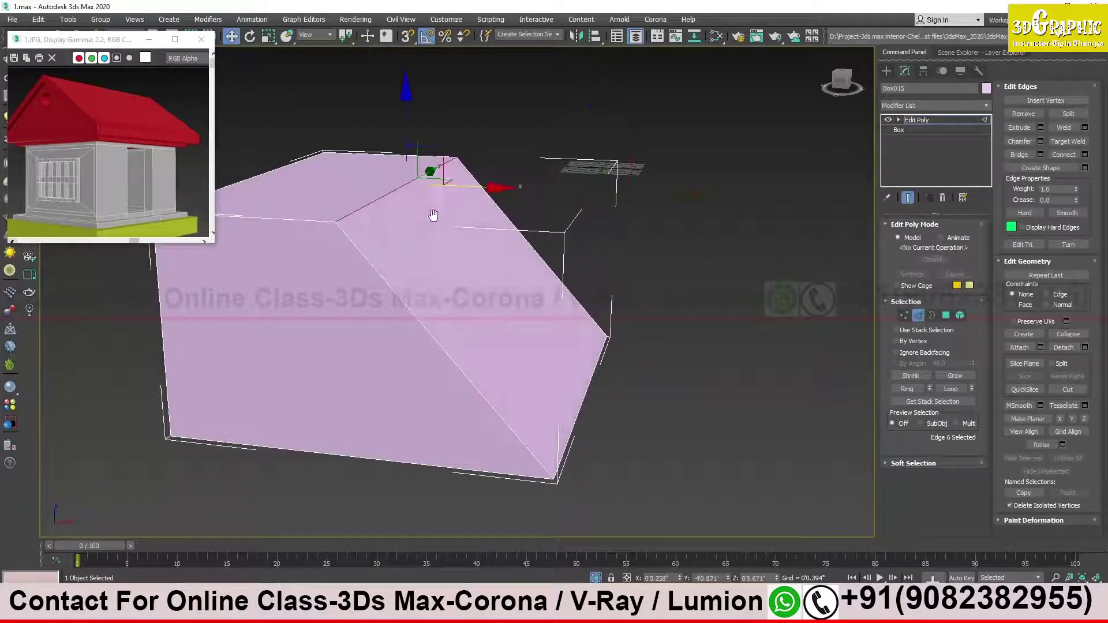
alt+middle_drag(432, 212, 424, 186)
Move the opposite top edge inward to leave a narrow flat ridge, then inspect the roof shape.
click(414, 184)
mouse_move(466, 193)
mouse_down()
mouse_move(569, 213)
mouse_move(612, 199)
mouse_up()
scroll(611, 199, down, 3)
mouse_move(612, 199)
alt+middle_down()
mouse_move(641, 242)
mouse_move(563, 238)
mouse_move(568, 209)
mouse_move(524, 244)
mouse_move(469, 213)
mouse_move(498, 195)
alt+middle_up()
scroll(499, 195, up, 2)
scroll(499, 195, down, 2)
mouse_move(583, 174)
mouse_down()
mouse_move(391, 178)
mouse_move(508, 173)
mouse_move(580, 189)
mouse_move(818, 175)
mouse_move(603, 174)
mouse_move(611, 190)
mouse_up()
click(542, 194)
scroll(611, 191, down, 3)
alt+middle_drag(611, 191, 560, 211)
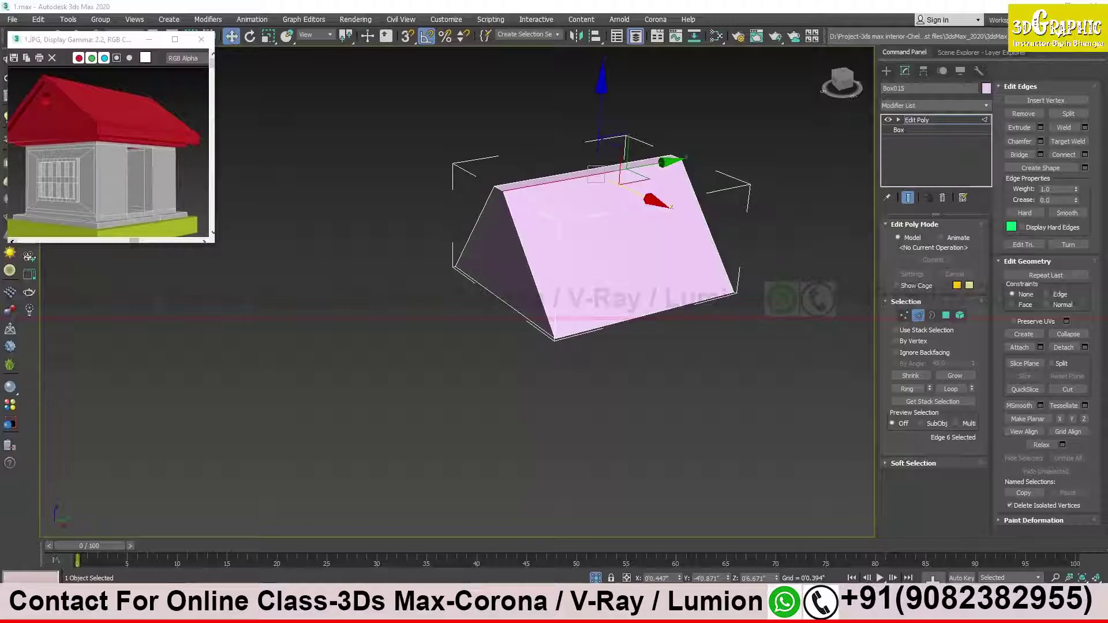
click(333, 283)
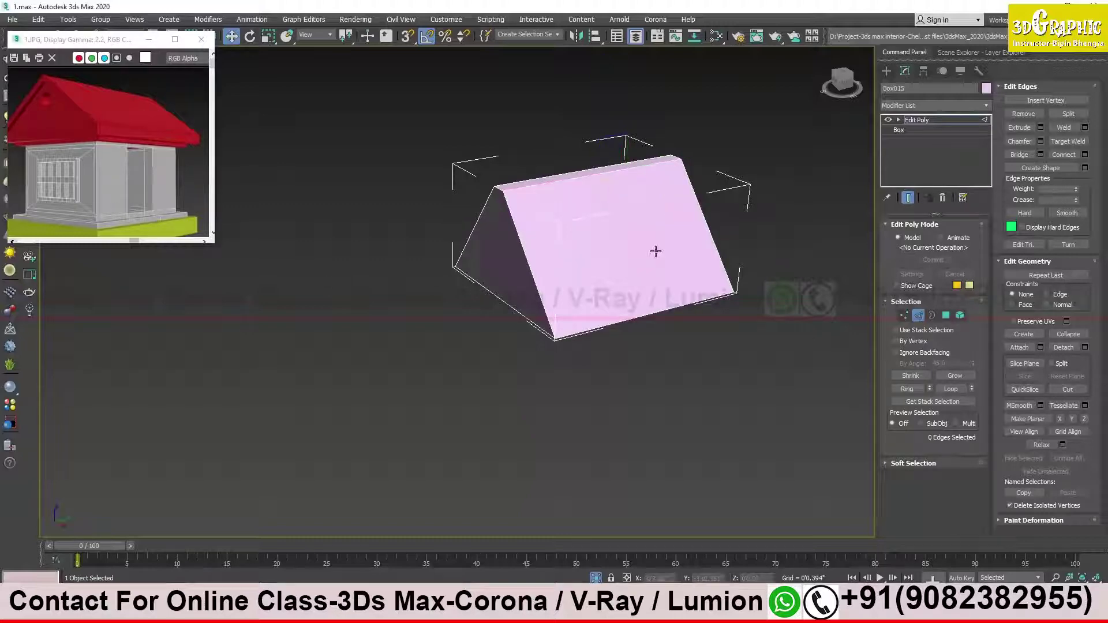
Undo the last two edge moves with Ctrl+Z to restore the flat box top.
alt+middle_drag(491, 259, 620, 242)
click(665, 291)
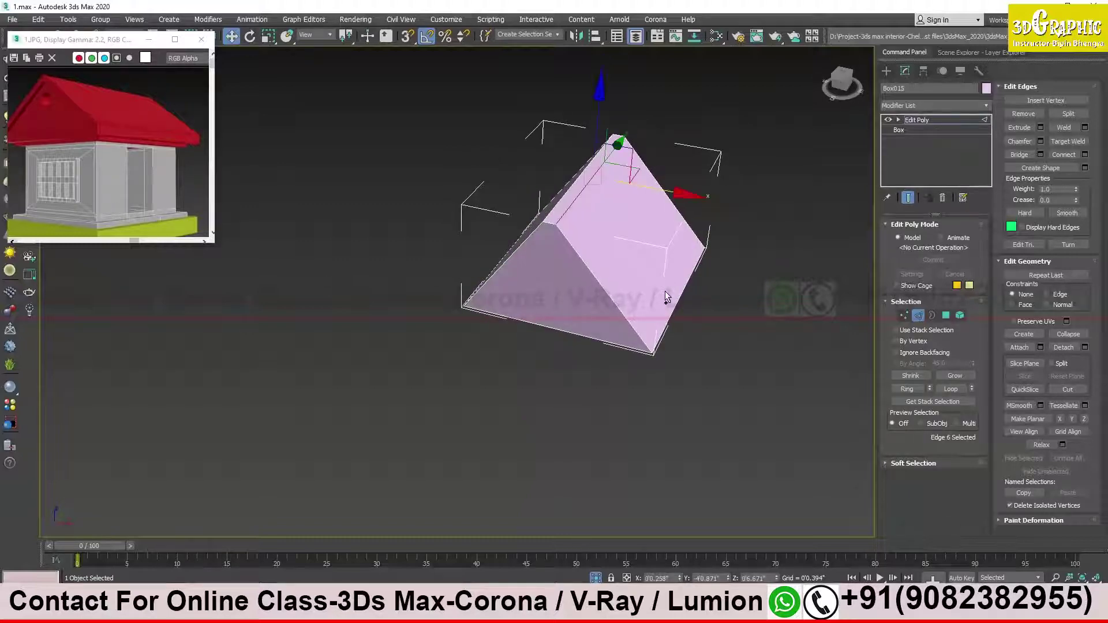
key(ctrl+z)
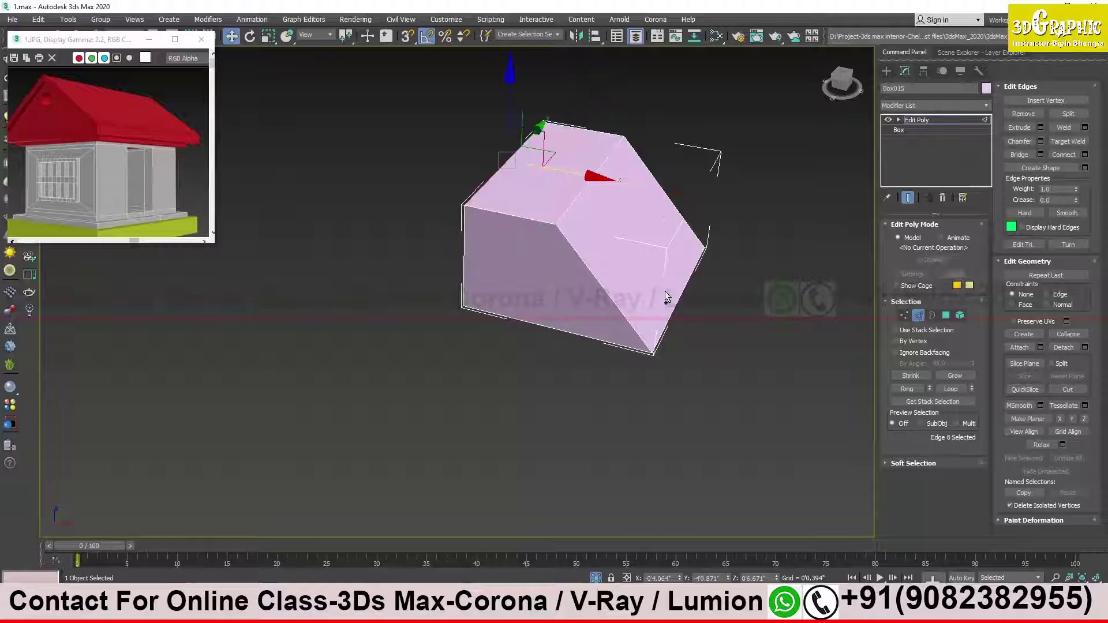
key(ctrl+z)
Leave Edge level, deselect and reselect the box, then return to Edge level.
alt+middle_drag(589, 299, 577, 329)
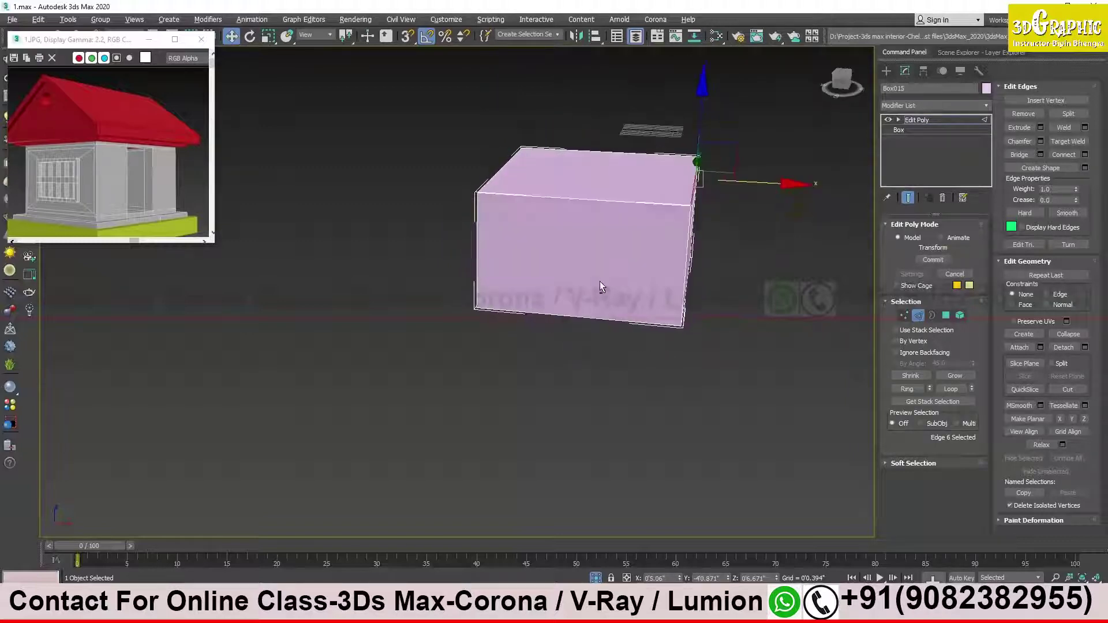
click(939, 120)
alt+middle_drag(795, 209, 618, 351)
click(700, 291)
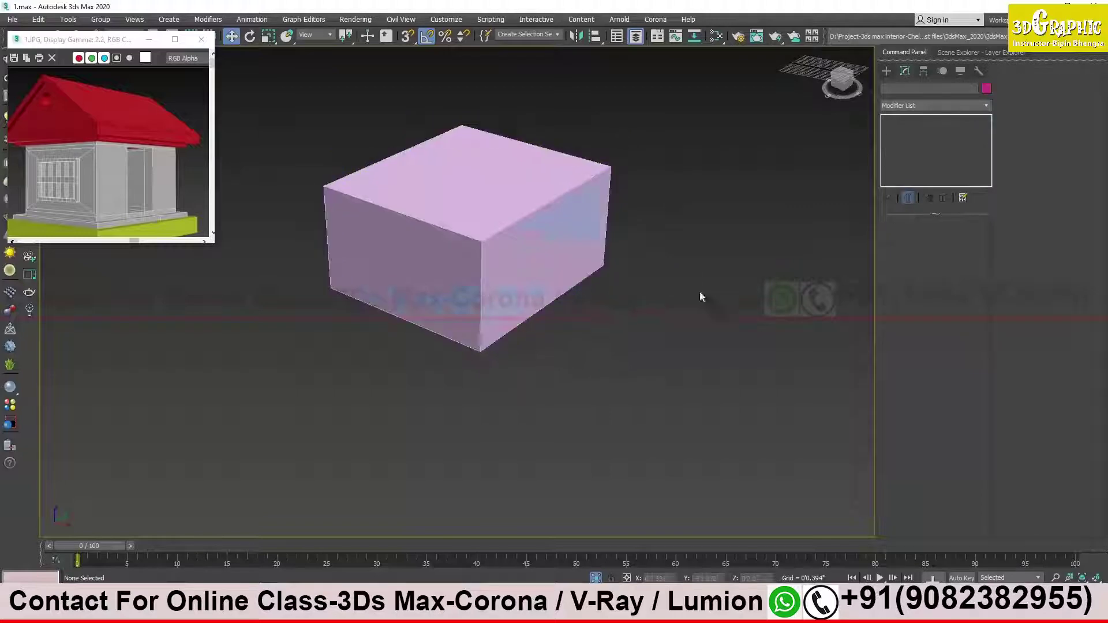
click(530, 259)
mouse_move(531, 259)
alt+middle_down()
mouse_move(636, 334)
mouse_move(628, 341)
alt+middle_up()
scroll(628, 341, up, 3)
middle_drag(467, 328, 505, 335)
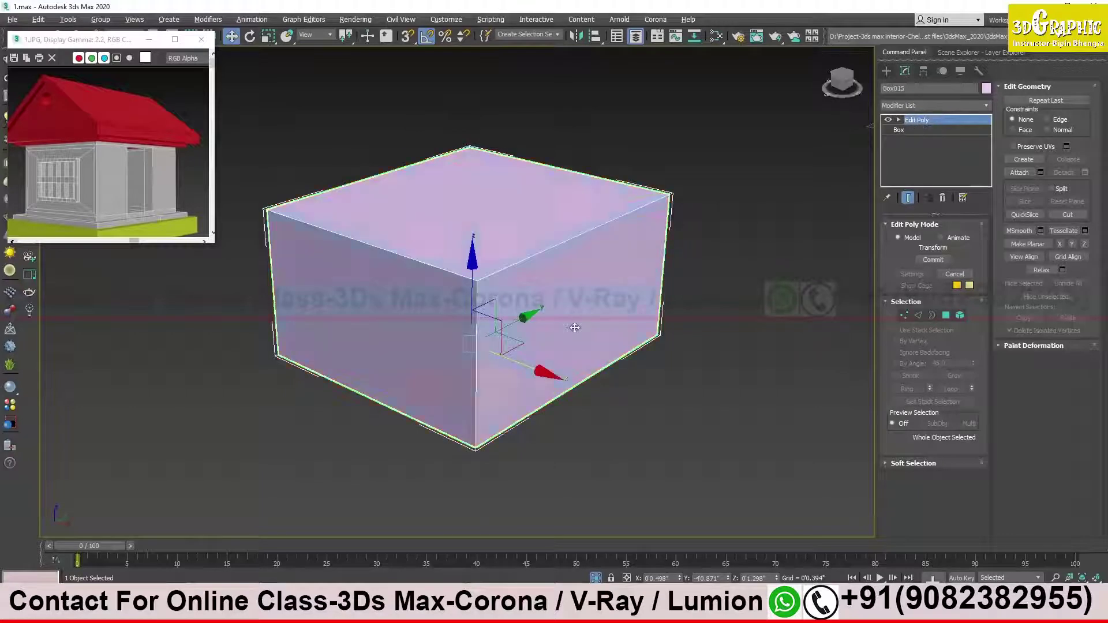
scroll(579, 335, up, 3)
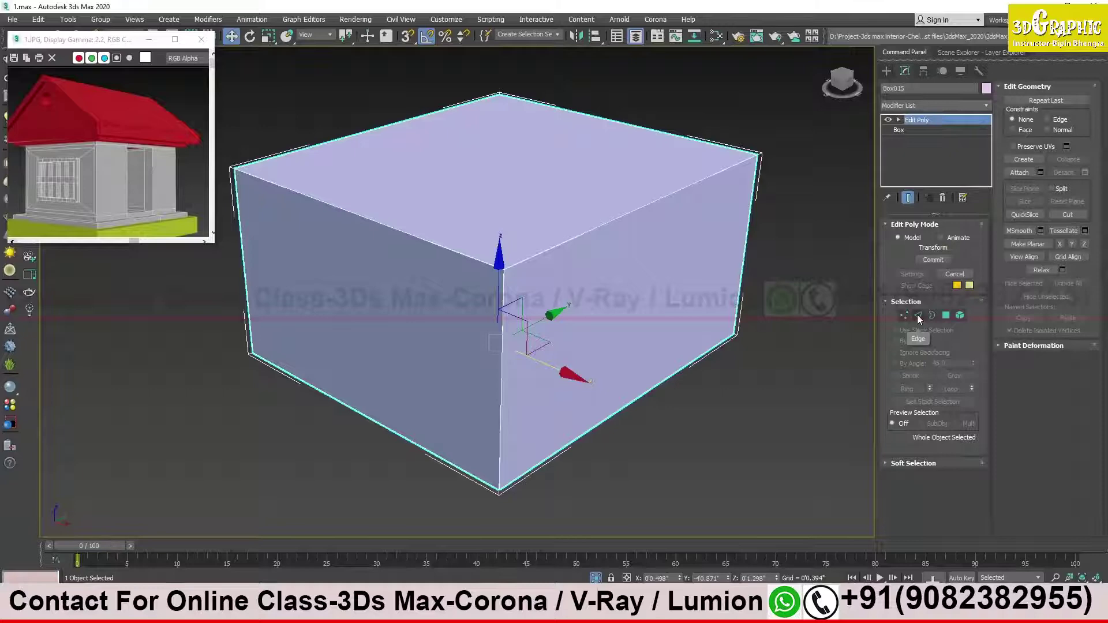
click(918, 316)
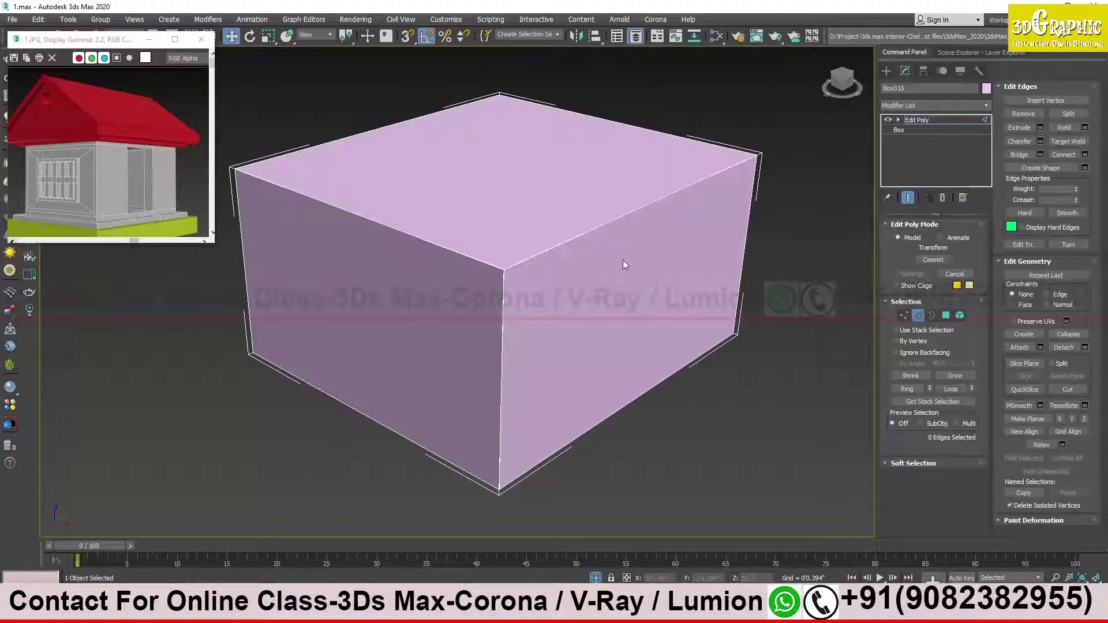
Select the box's top-right edge and slide it inward along X.
click(611, 221)
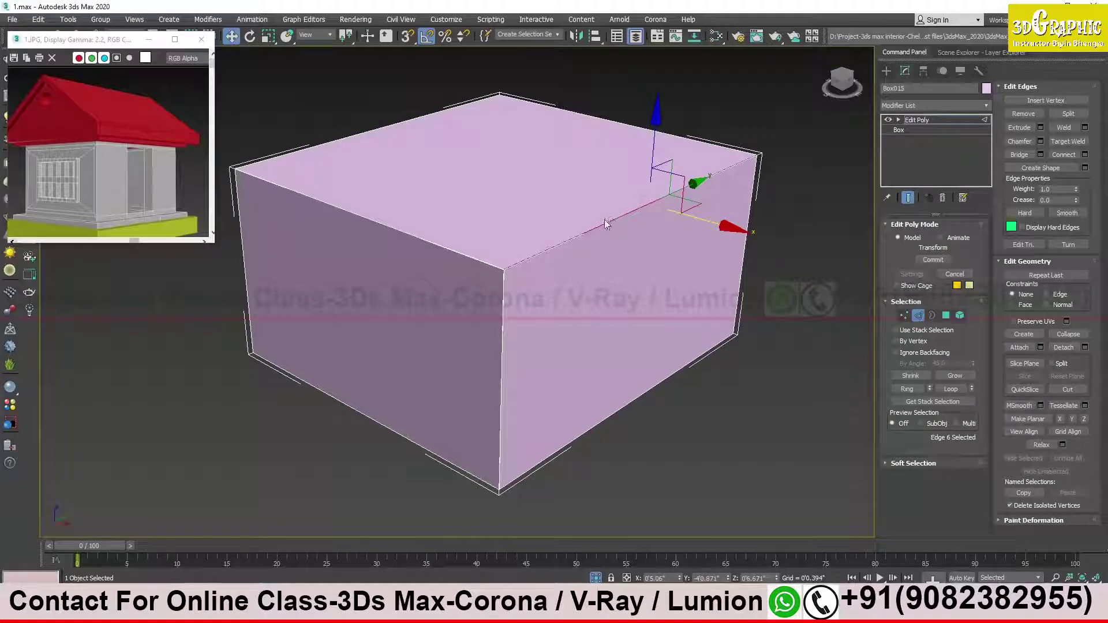
scroll(611, 221, up, 2)
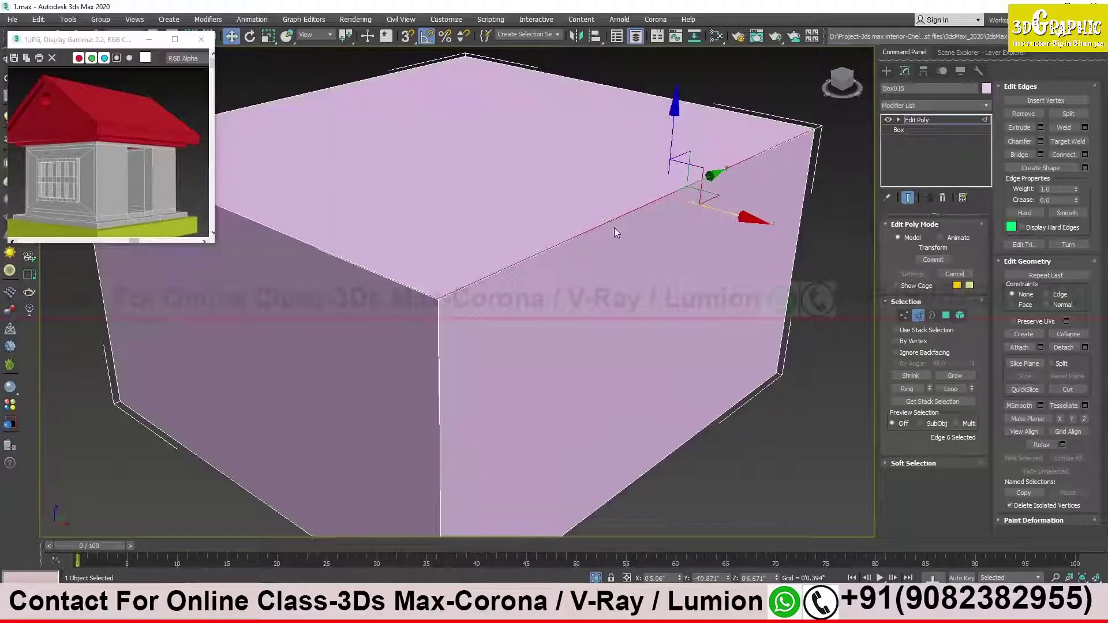
scroll(614, 229, up, 2)
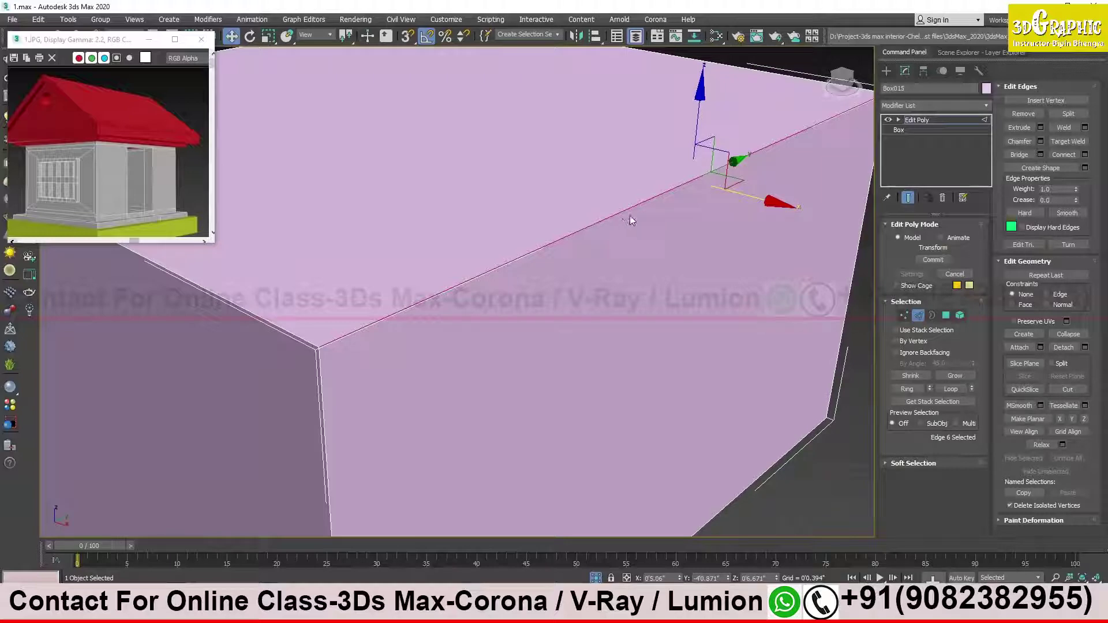
mouse_move(633, 215)
alt+middle_down()
mouse_move(787, 231)
mouse_move(773, 230)
alt+middle_up()
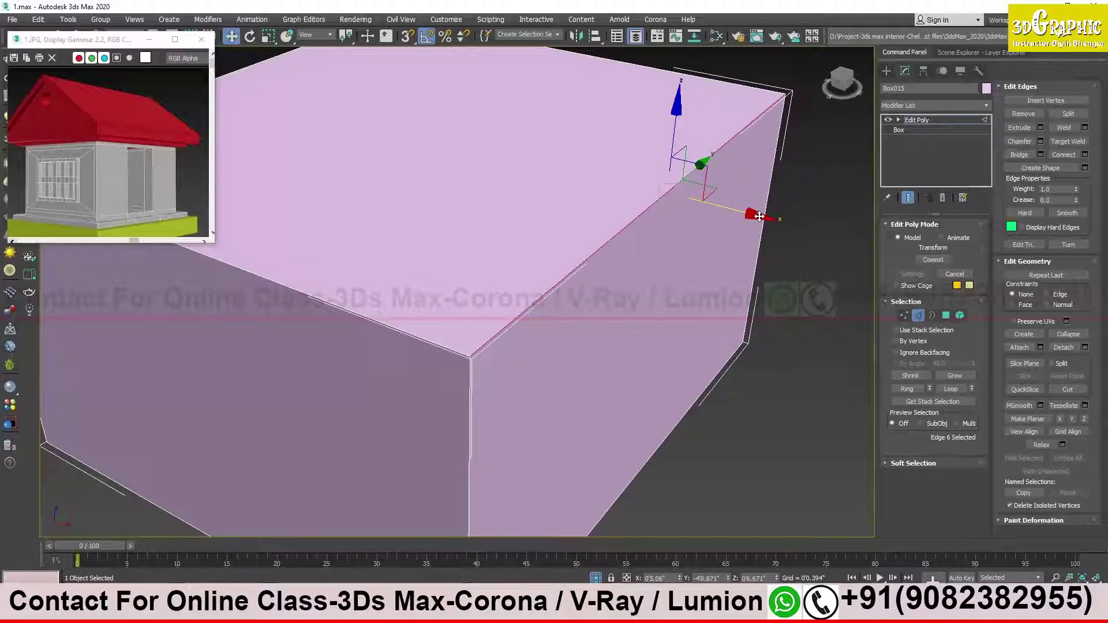
drag(759, 216, 569, 171)
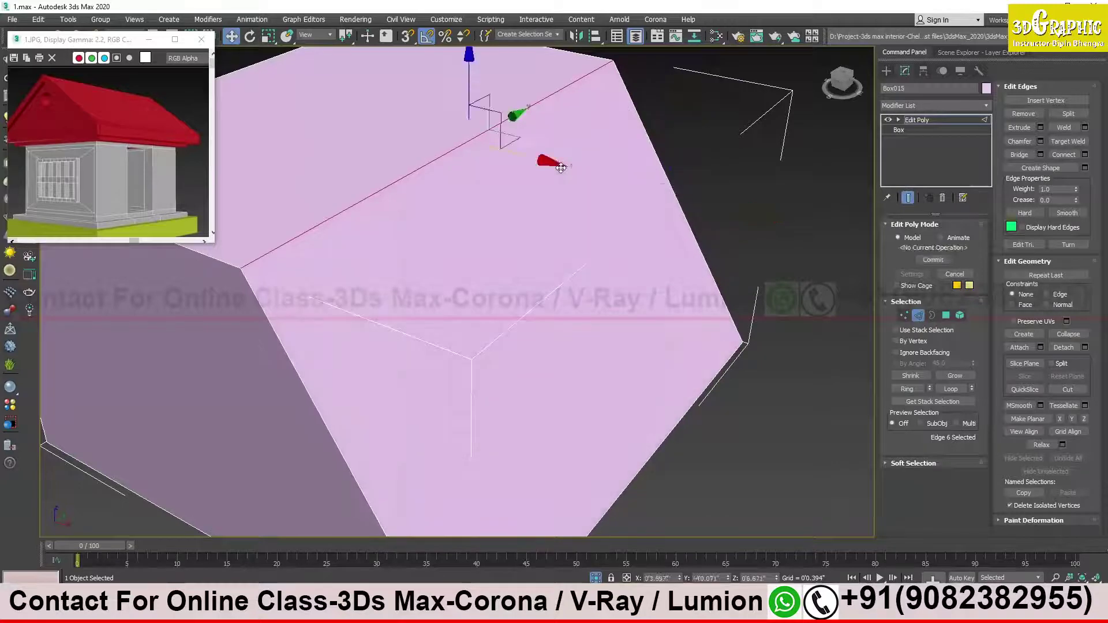
Add the opposite top edge, move both inward into a flat-ridged roof, then clear the selection.
scroll(569, 170, down, 5)
mouse_move(569, 171)
alt+middle_down()
mouse_move(622, 182)
mouse_move(608, 191)
mouse_move(569, 171)
mouse_move(449, 166)
alt+middle_up()
scroll(569, 172, up, 2)
scroll(539, 172, up, 2)
ctrl+click(426, 182)
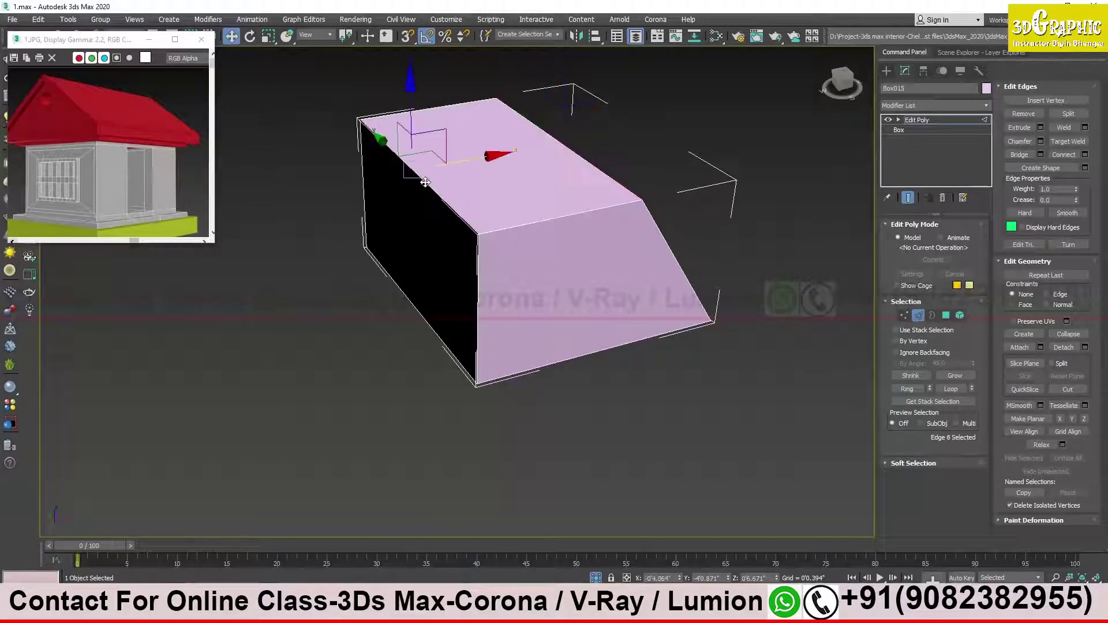
alt+middle_drag(493, 187, 474, 185)
drag(472, 153, 569, 155)
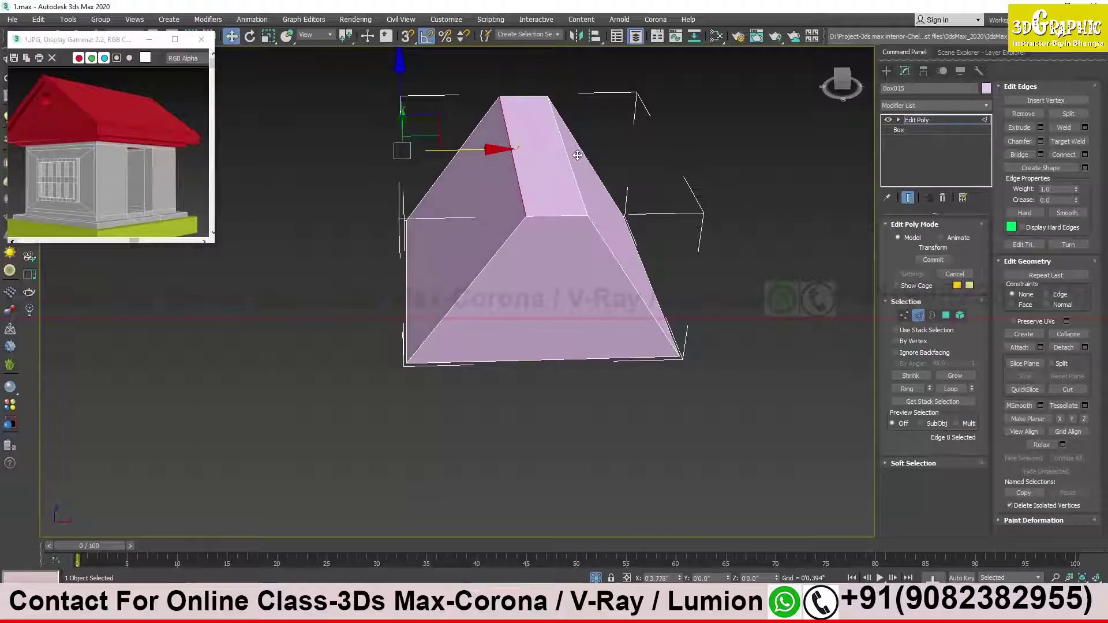
mouse_move(569, 155)
alt+middle_down()
mouse_move(596, 234)
mouse_move(671, 232)
alt+middle_up()
click(660, 247)
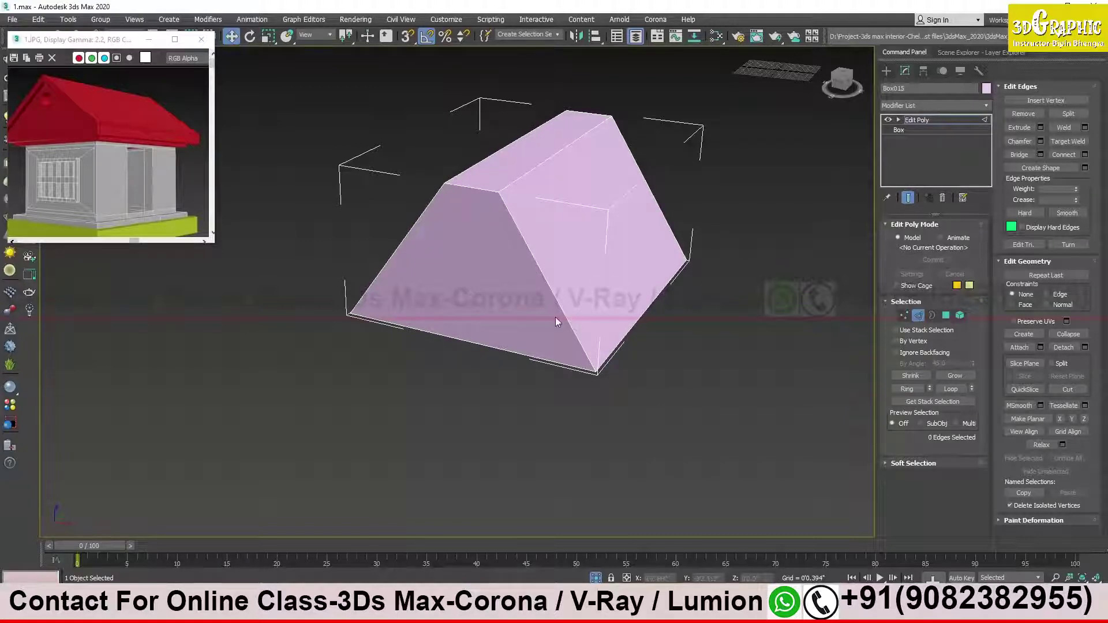
scroll(549, 290, up, 2)
scroll(548, 265, up, 2)
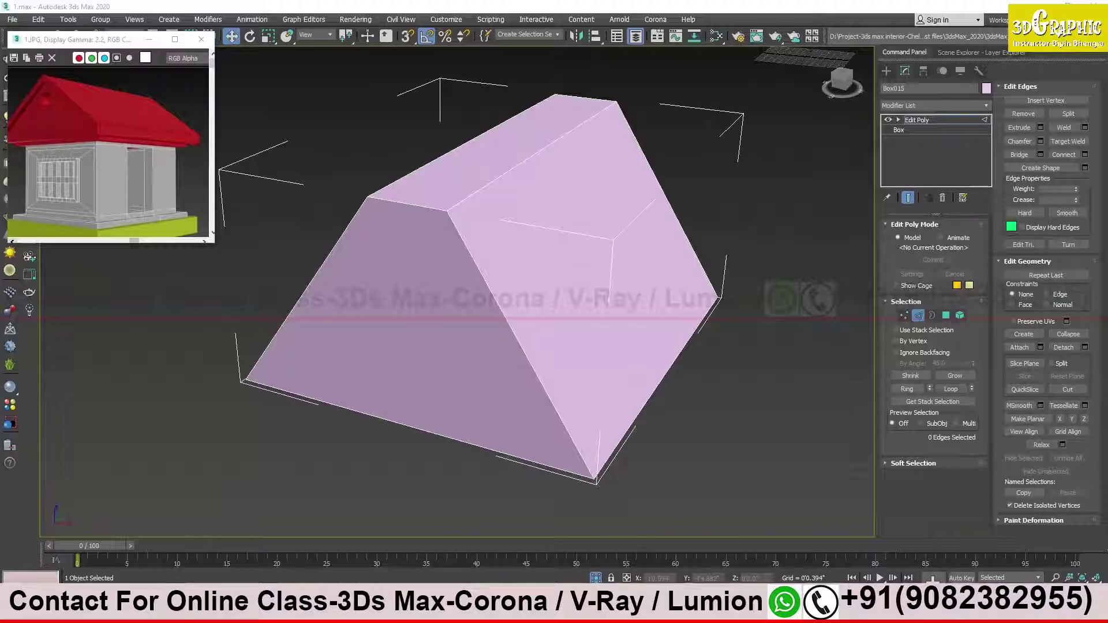
Trial-move a group of roof vertices, undo it with Ctrl+Z, then enter Border level.
scroll(787, 220, down, 1)
scroll(749, 226, down, 4)
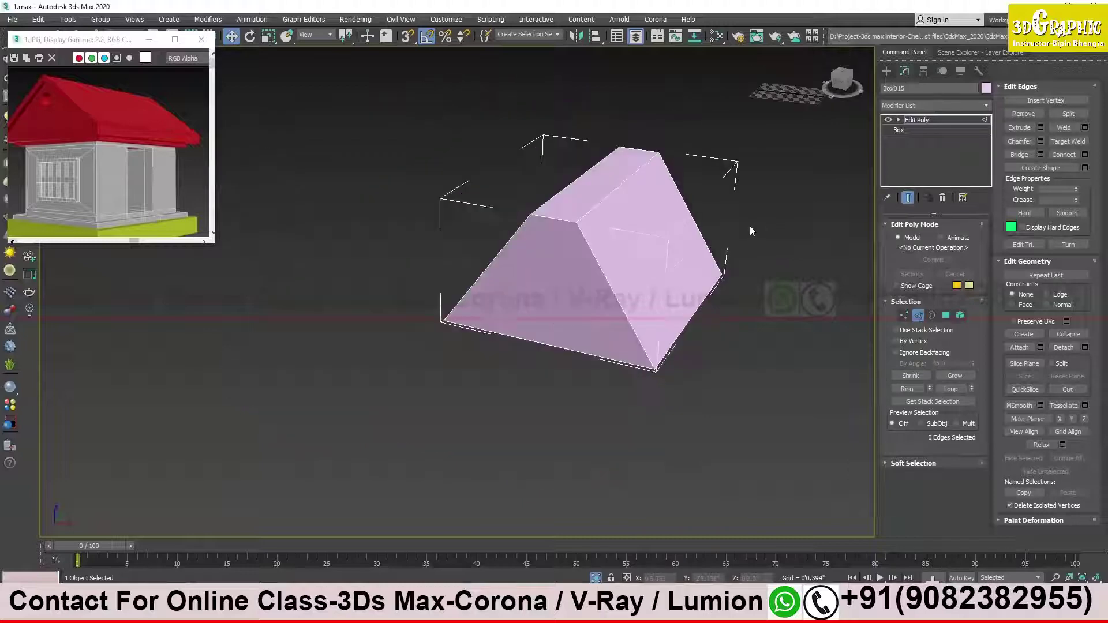
middle_drag(726, 233, 661, 240)
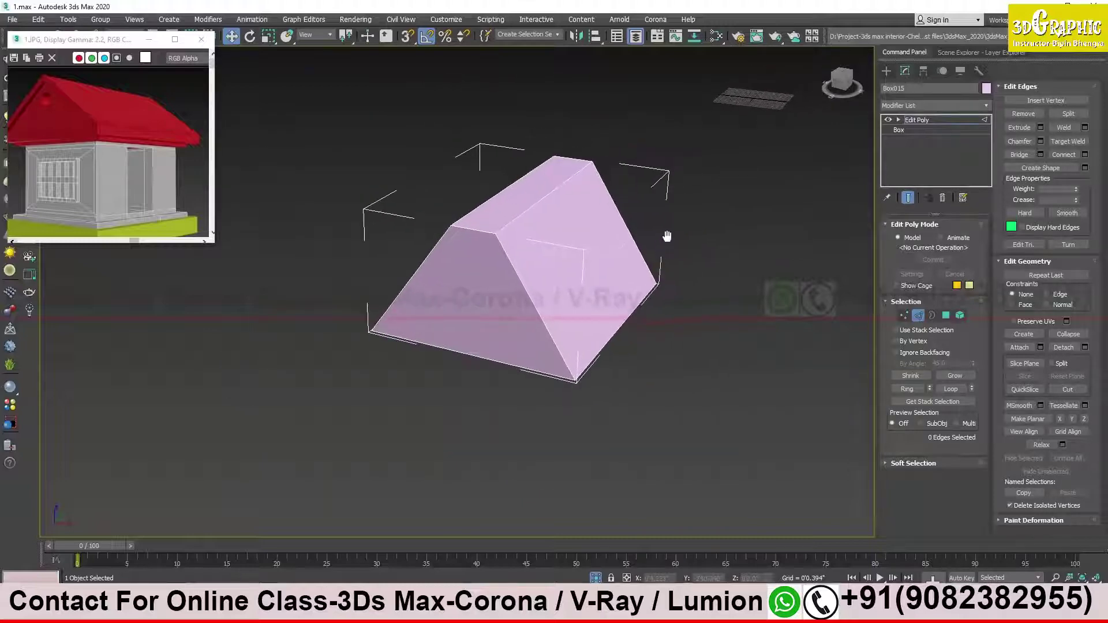
click(904, 315)
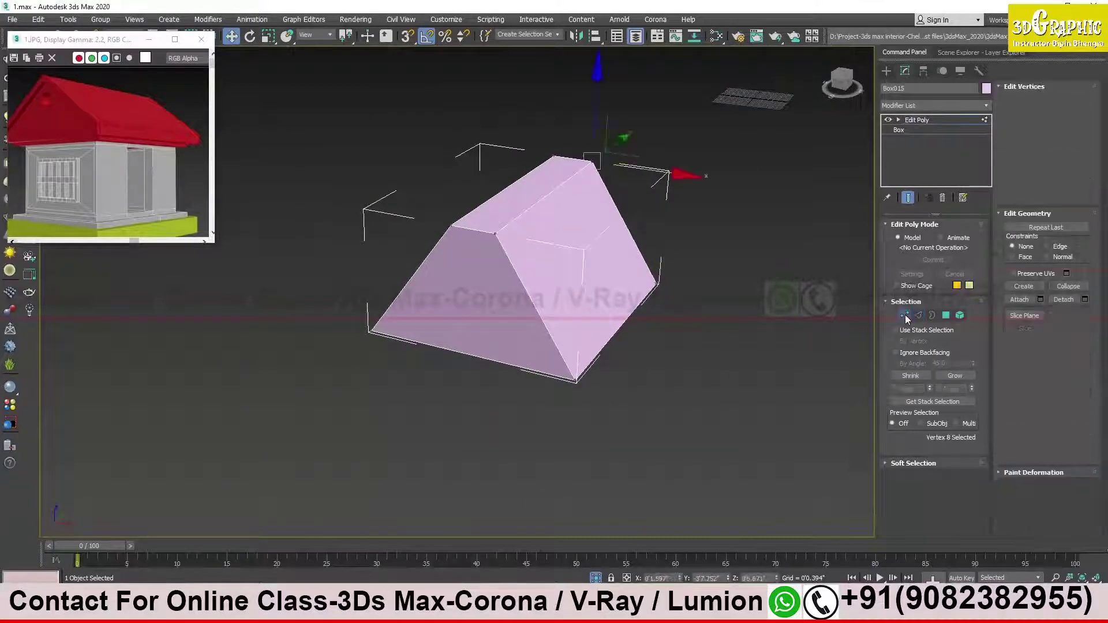
click(495, 236)
mouse_move(514, 210)
mouse_down()
mouse_move(572, 168)
mouse_move(526, 282)
mouse_up()
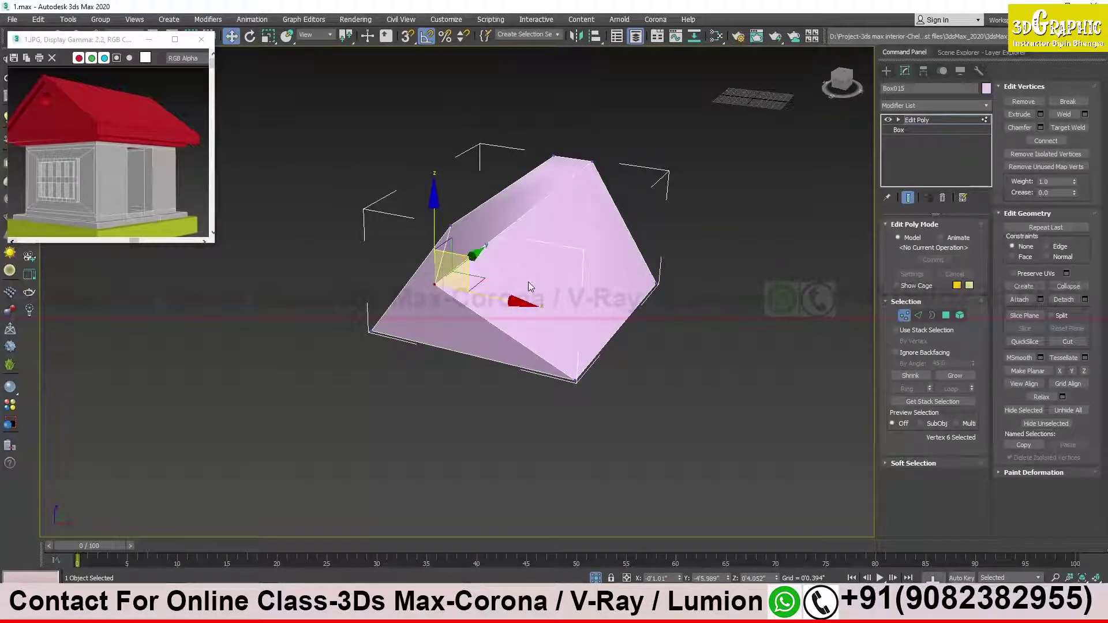
key(ctrl+z)
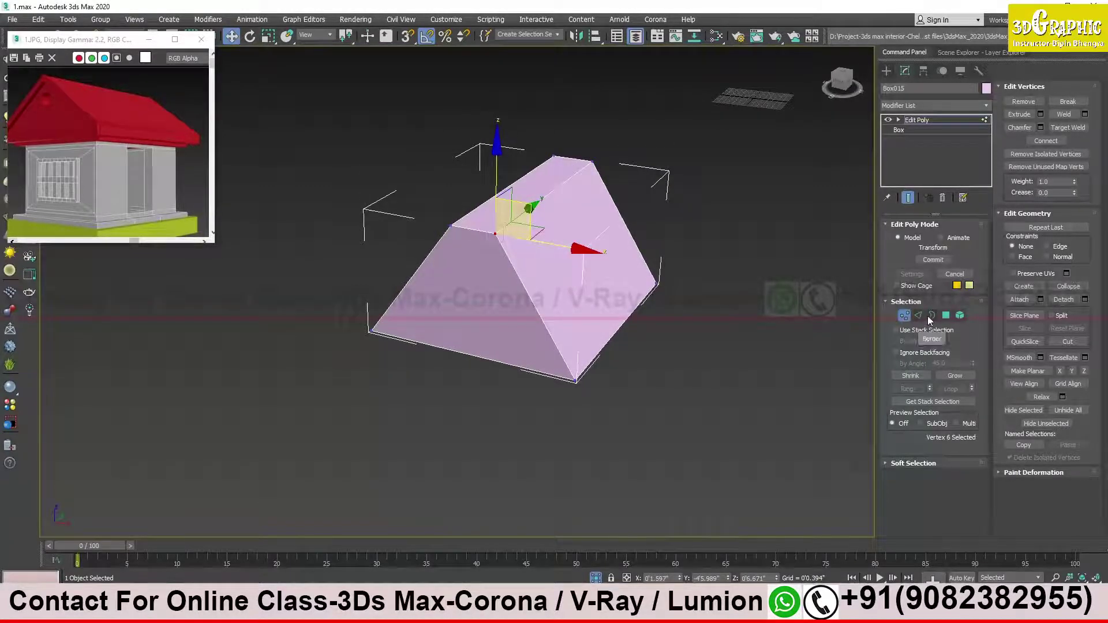
click(931, 317)
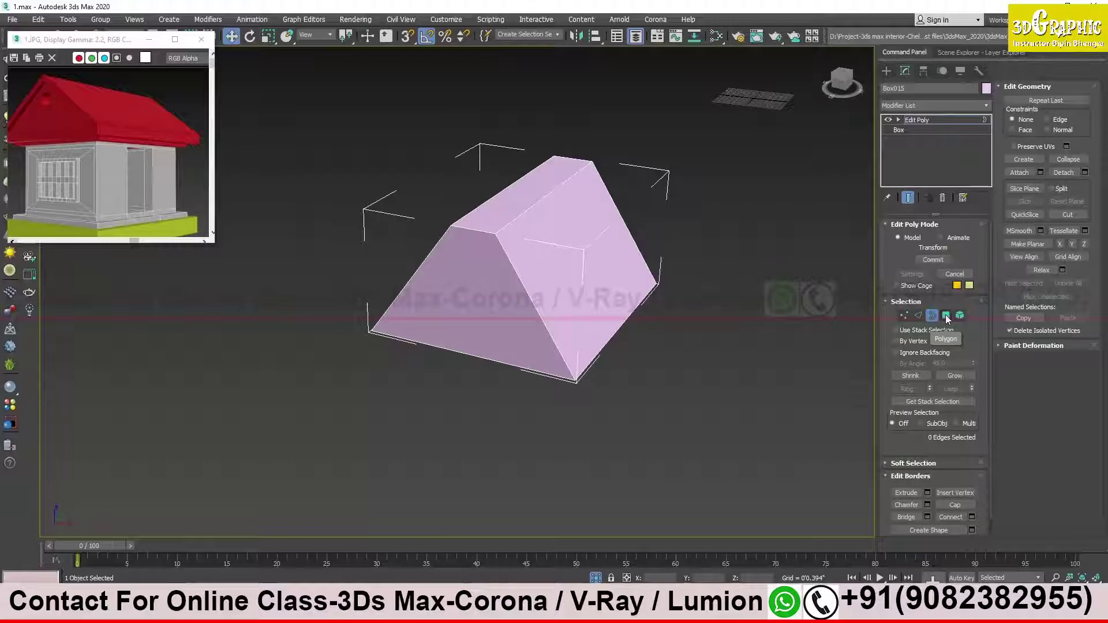
At Polygon level, click through the top and sloped faces, then select the flat ridge and drag it along Z.
click(945, 315)
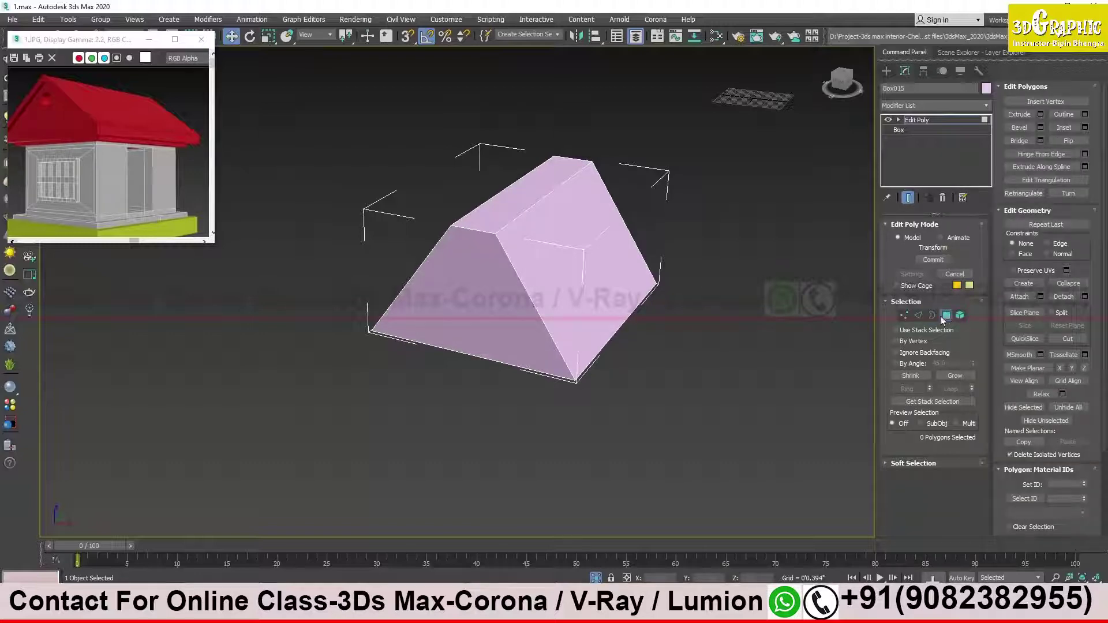
click(530, 196)
click(479, 284)
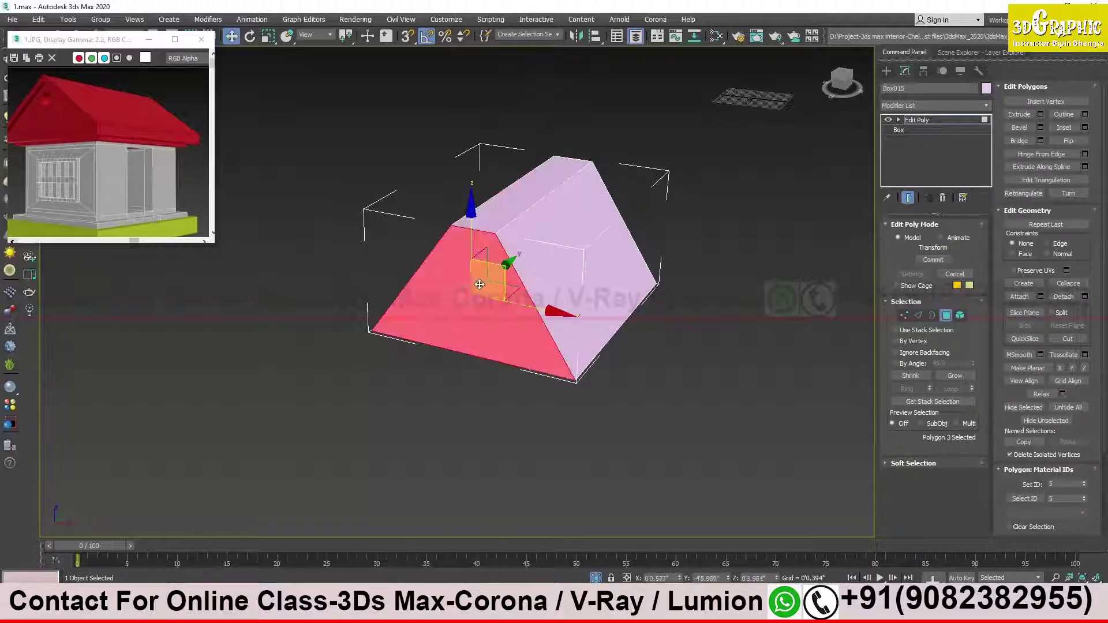
click(521, 248)
click(497, 214)
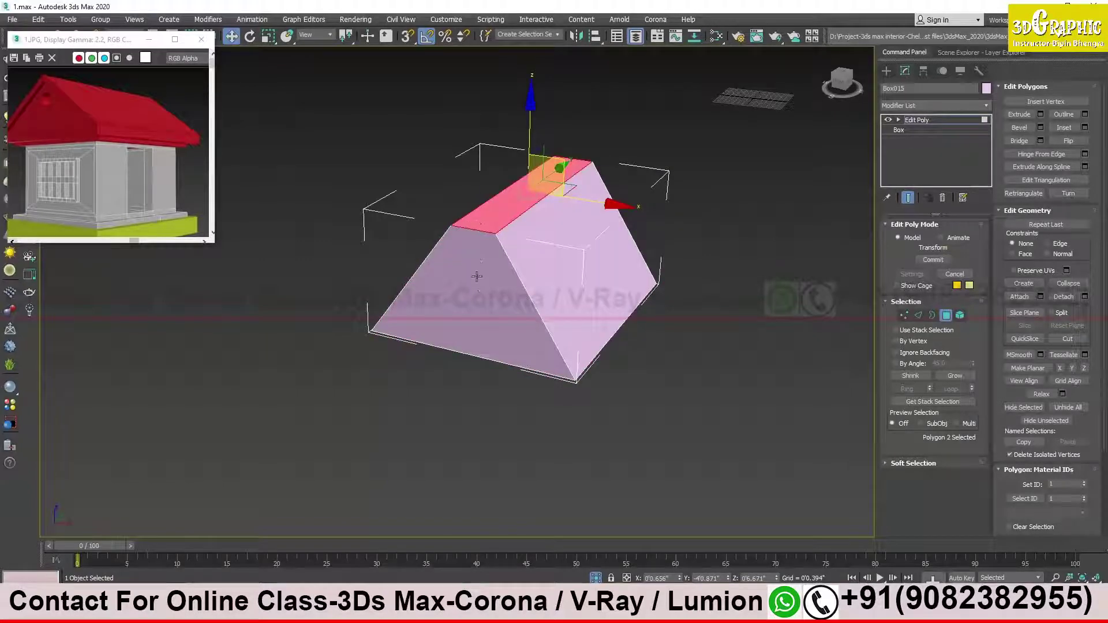
click(478, 271)
click(522, 252)
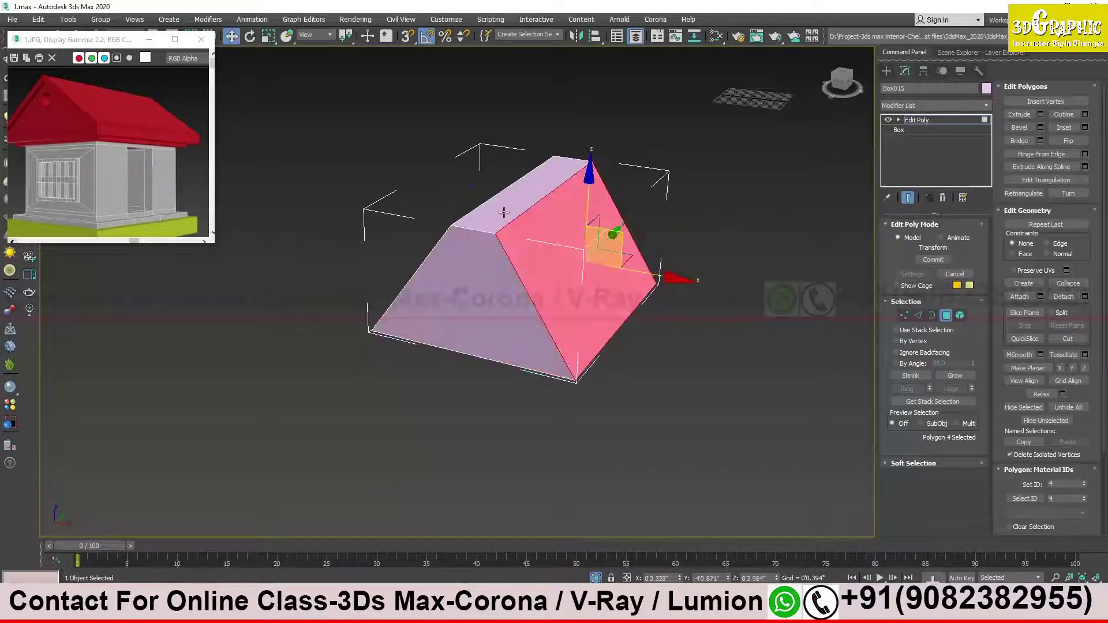
click(503, 212)
alt+middle_drag(503, 212, 520, 181)
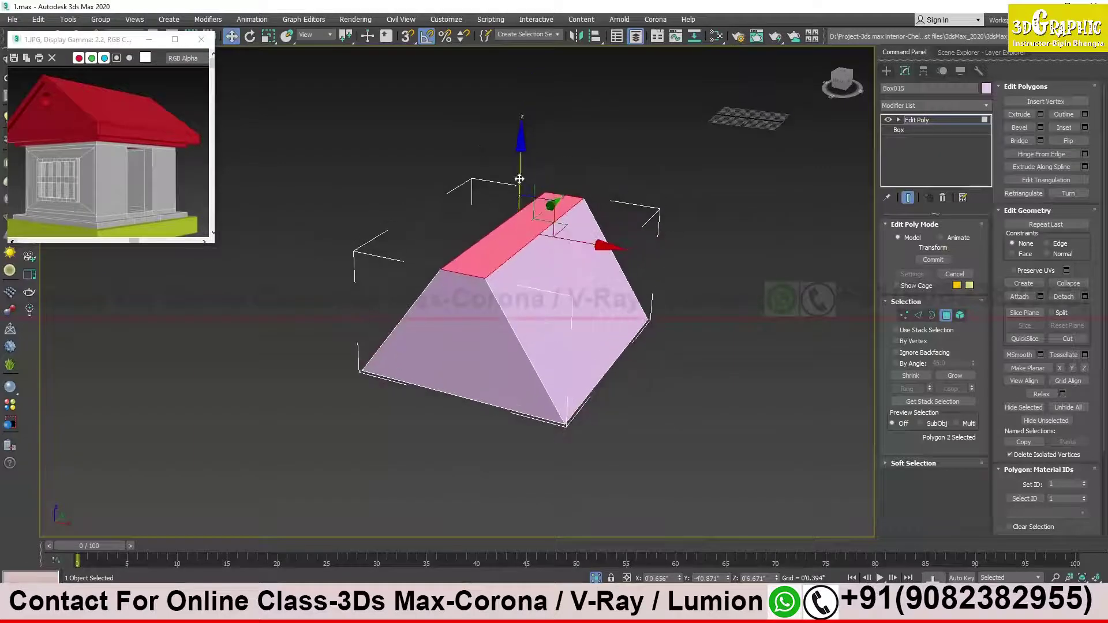
mouse_move(520, 180)
mouse_down()
mouse_move(537, 233)
mouse_move(524, 170)
mouse_up()
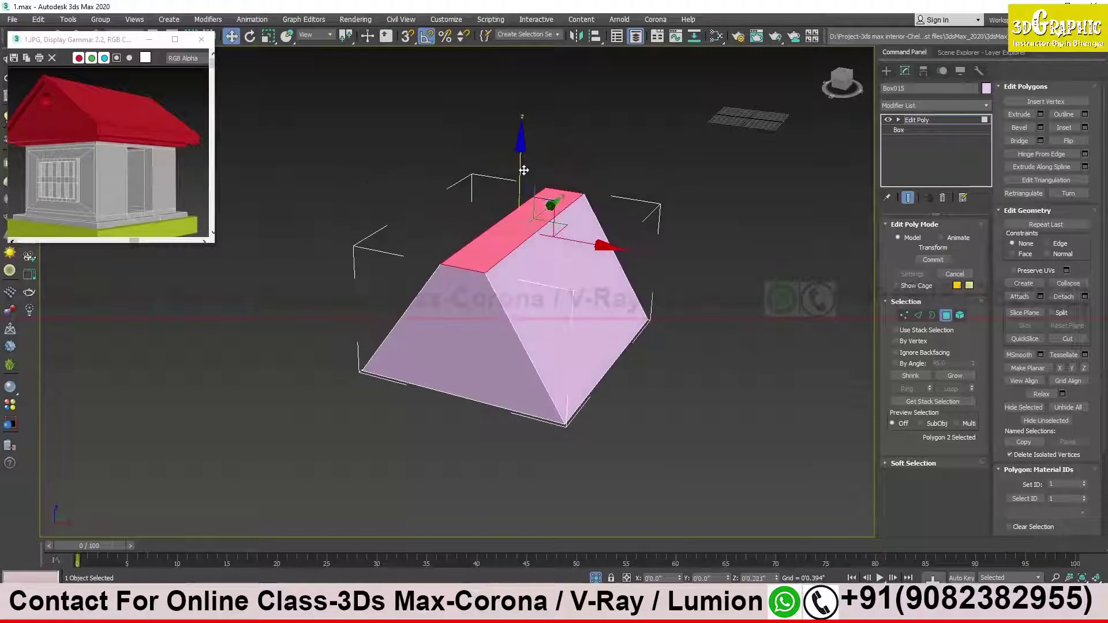
Raise the wedge's flat top face slightly along Z, then deselect all polygons.
drag(524, 170, 521, 173)
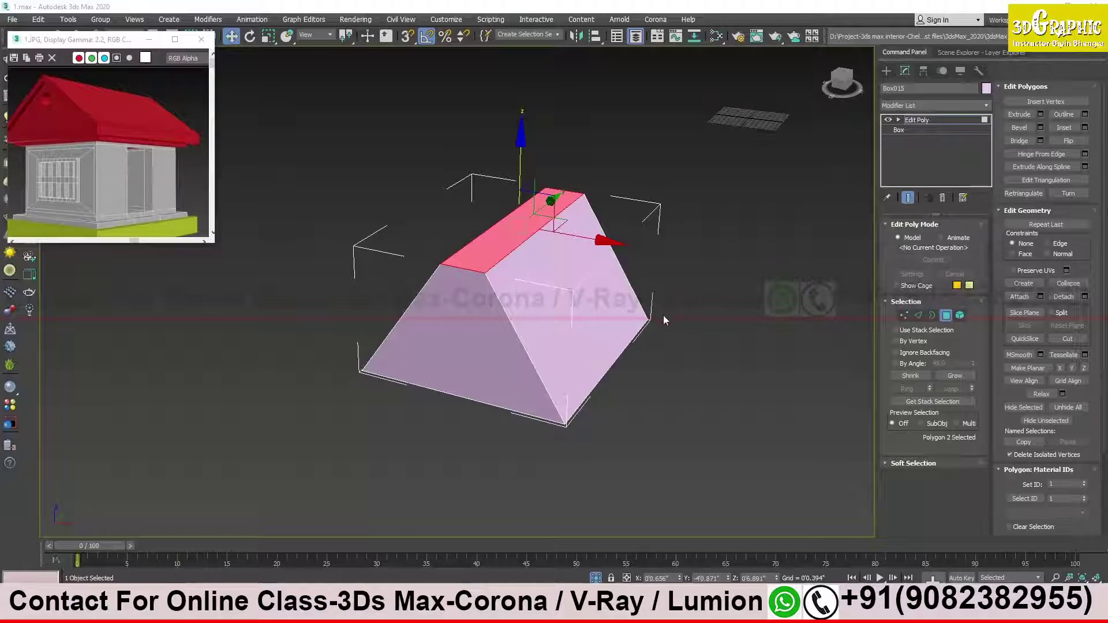
click(758, 359)
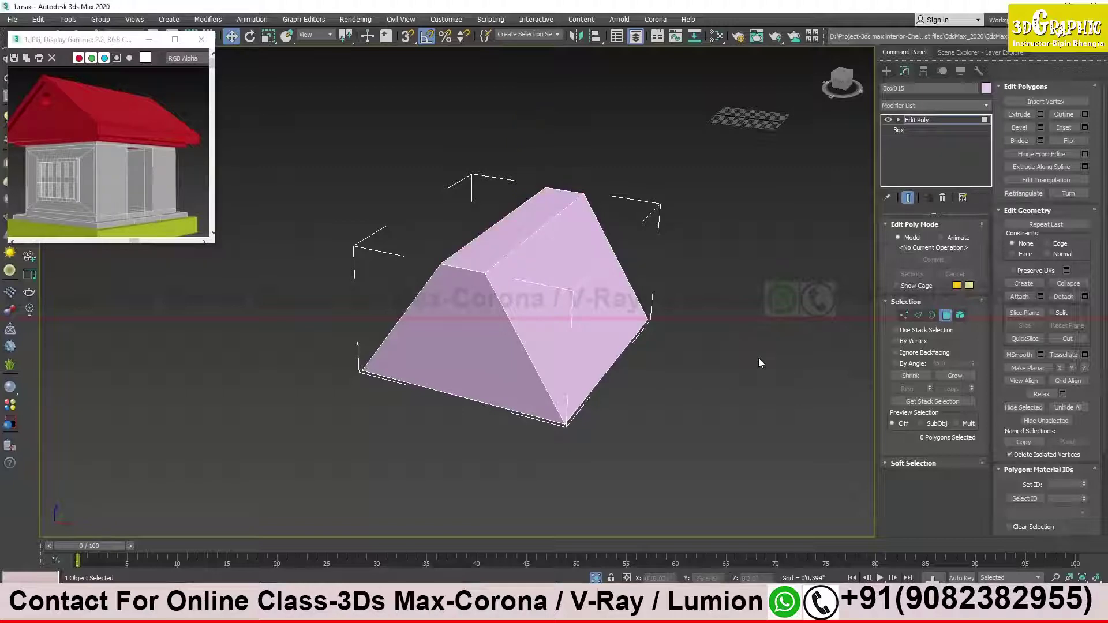
Select the whole wedge as an element and reposition it along the X and Y axes.
click(962, 315)
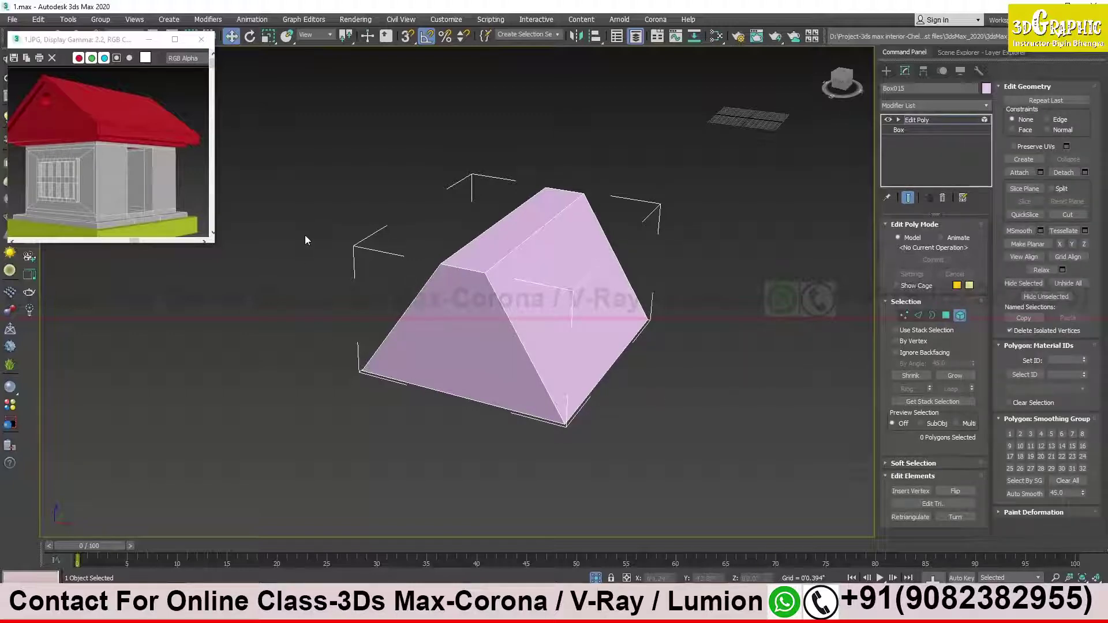
click(481, 327)
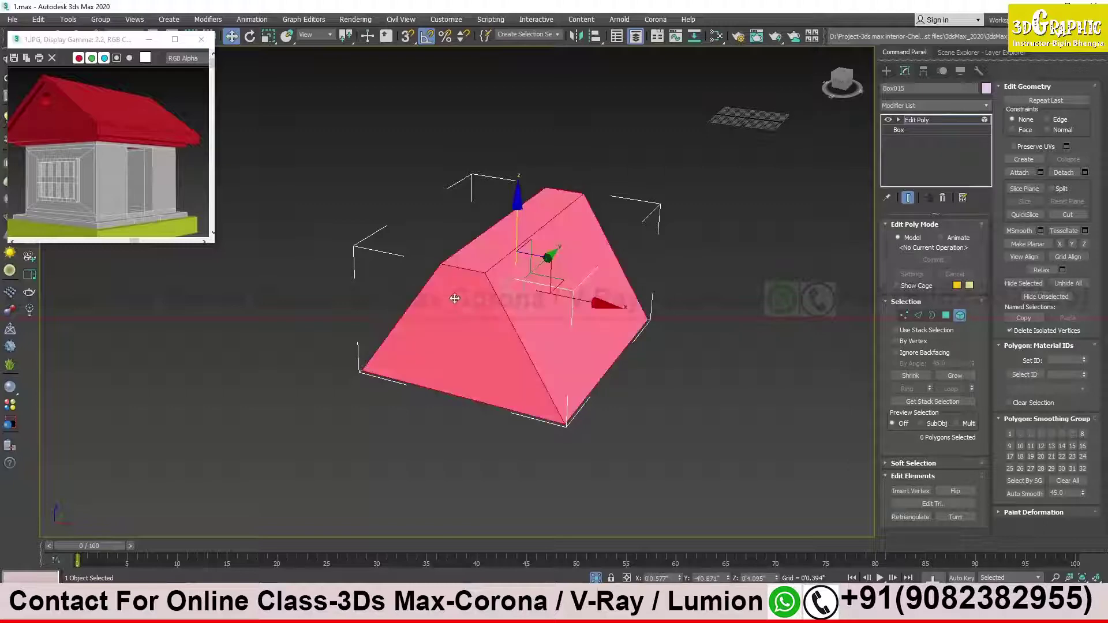
mouse_move(511, 276)
alt+middle_down()
mouse_move(692, 228)
mouse_move(467, 285)
alt+middle_up()
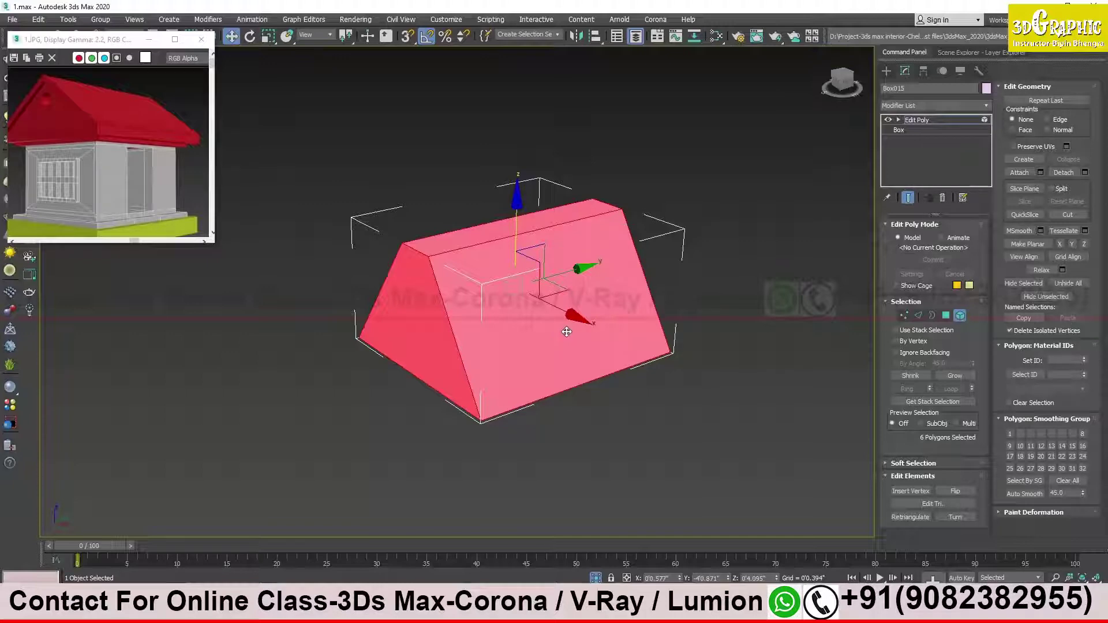
drag(584, 269, 546, 278)
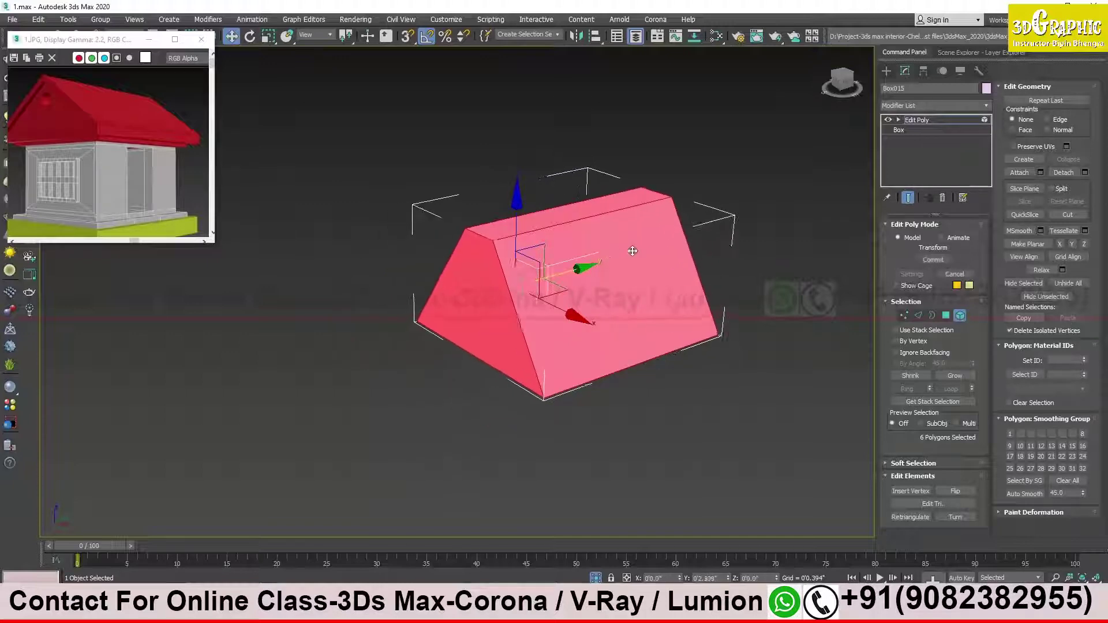
drag(546, 278, 473, 314)
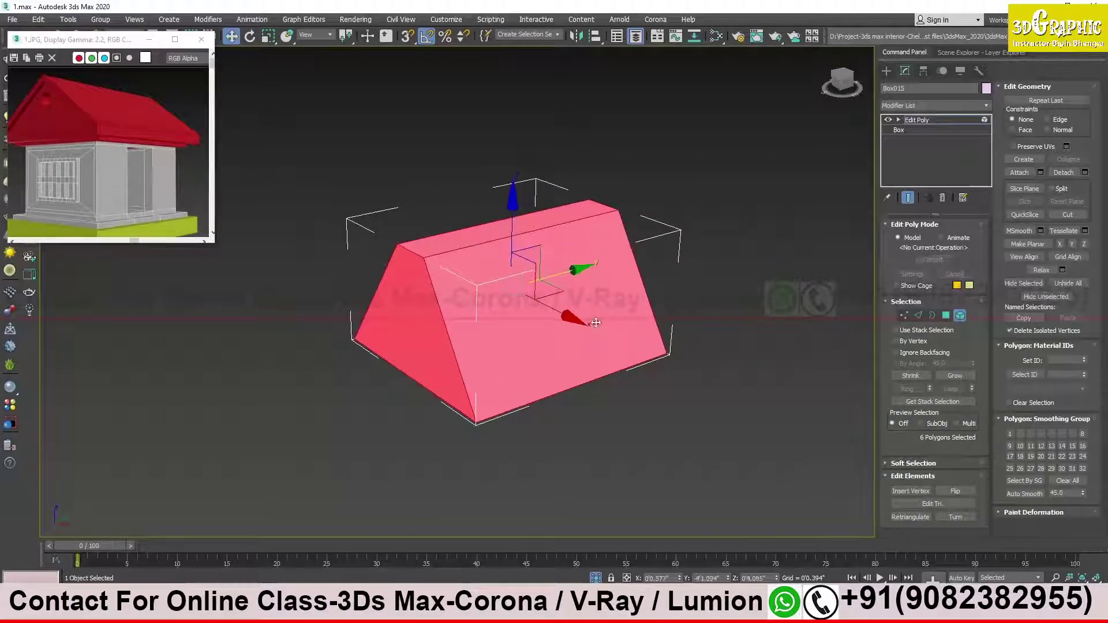
mouse_move(472, 315)
alt+middle_down()
mouse_move(568, 309)
mouse_move(560, 307)
alt+middle_up()
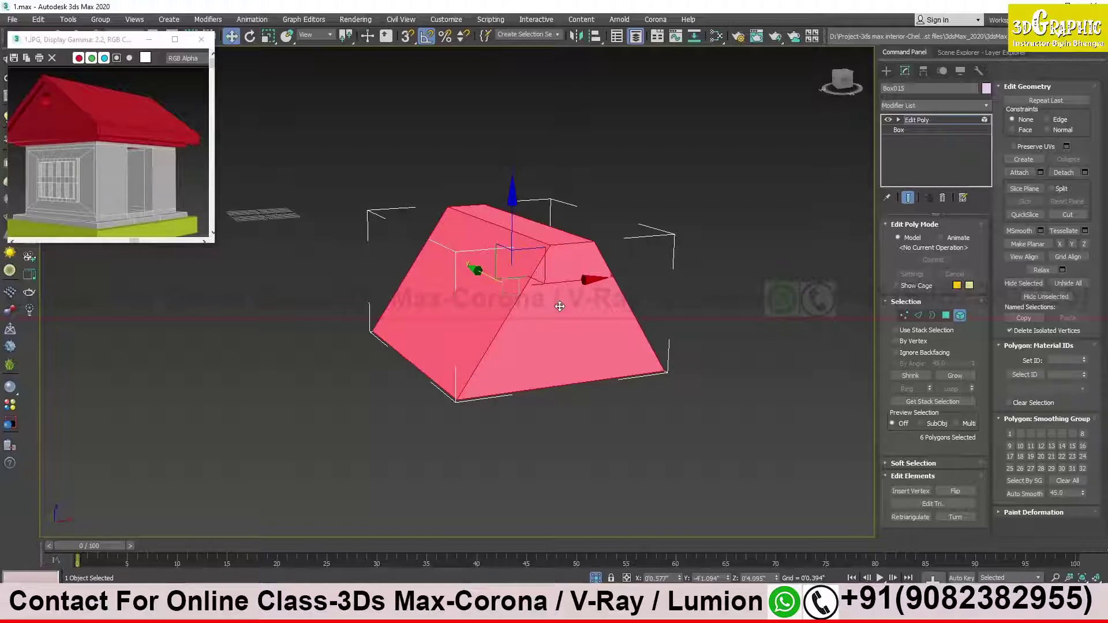
drag(588, 280, 552, 282)
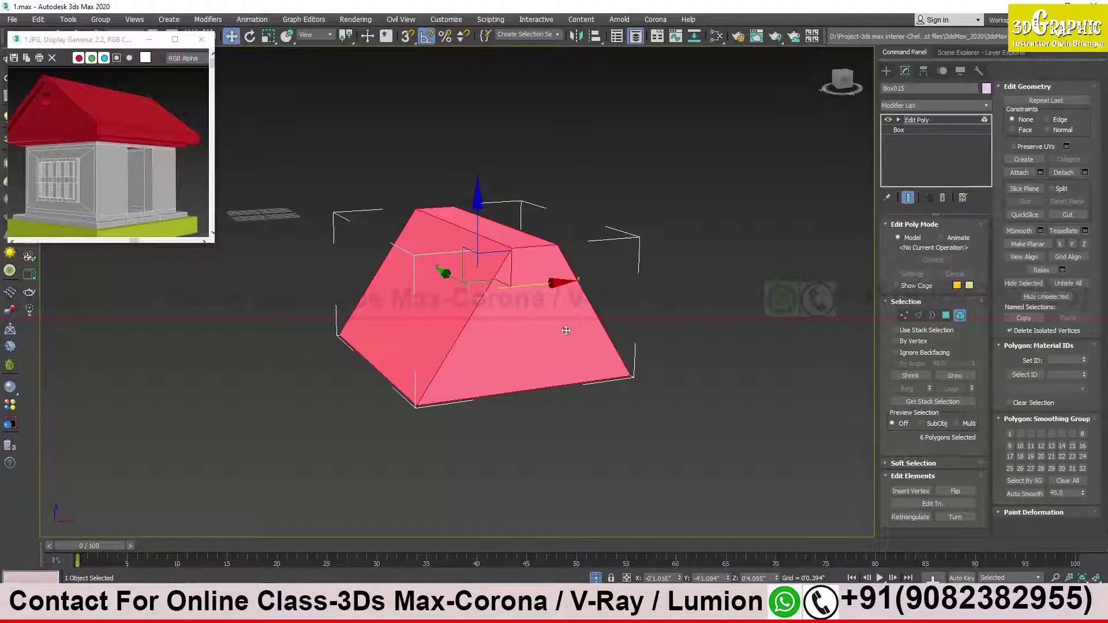
mouse_move(553, 283)
mouse_down()
mouse_move(483, 299)
mouse_move(695, 296)
mouse_move(444, 289)
mouse_move(553, 306)
mouse_up()
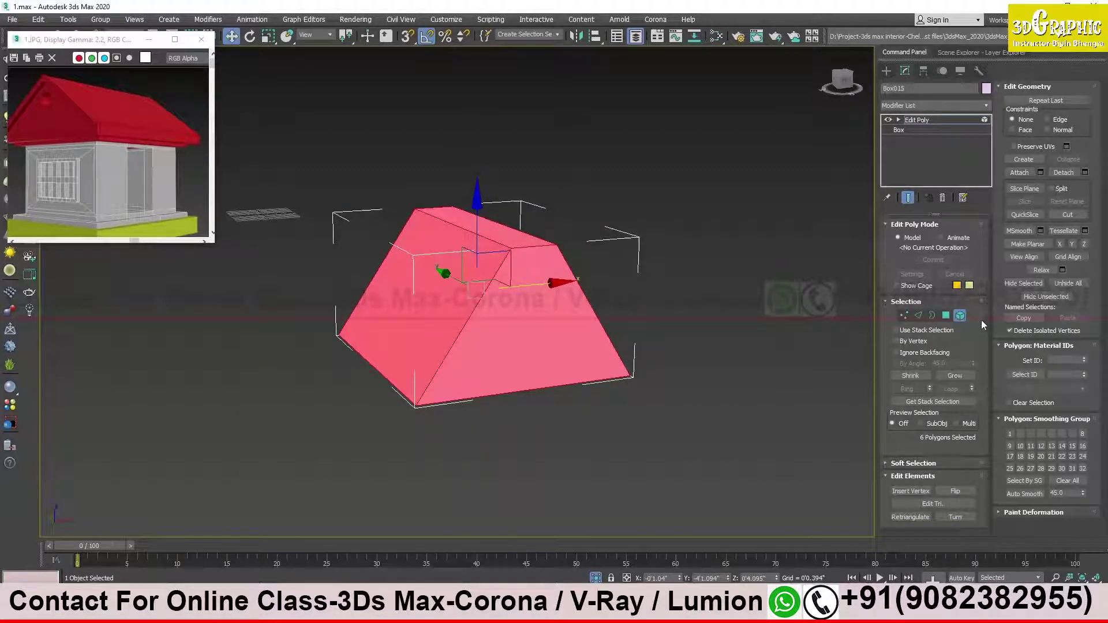
mouse_move(442, 272)
mouse_down()
mouse_move(519, 281)
mouse_move(485, 301)
mouse_move(476, 255)
mouse_move(687, 282)
mouse_up()
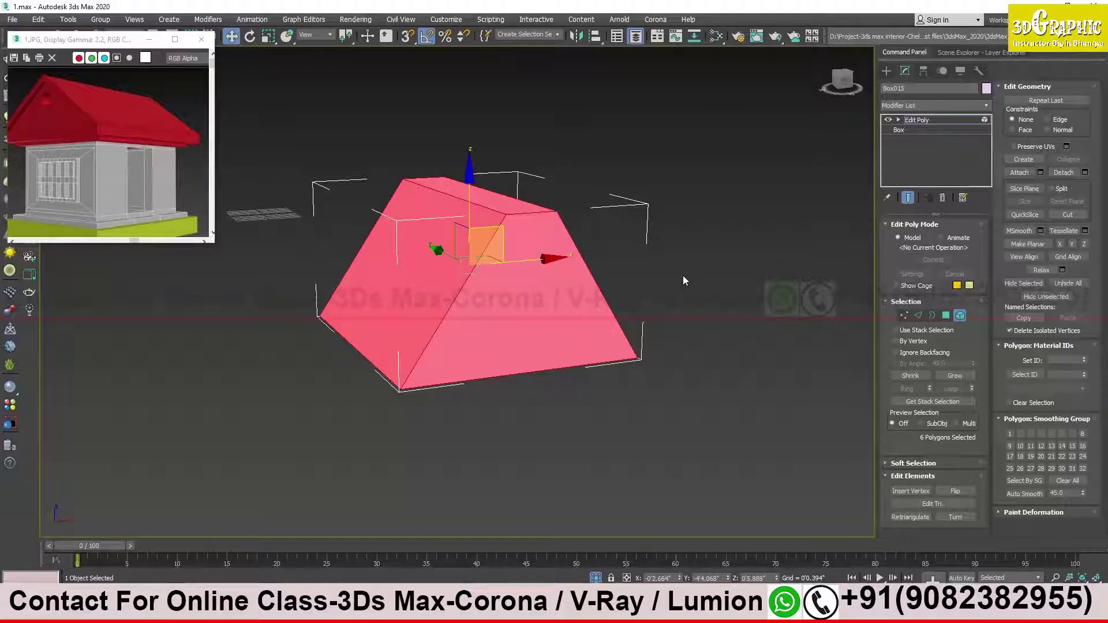
click(904, 316)
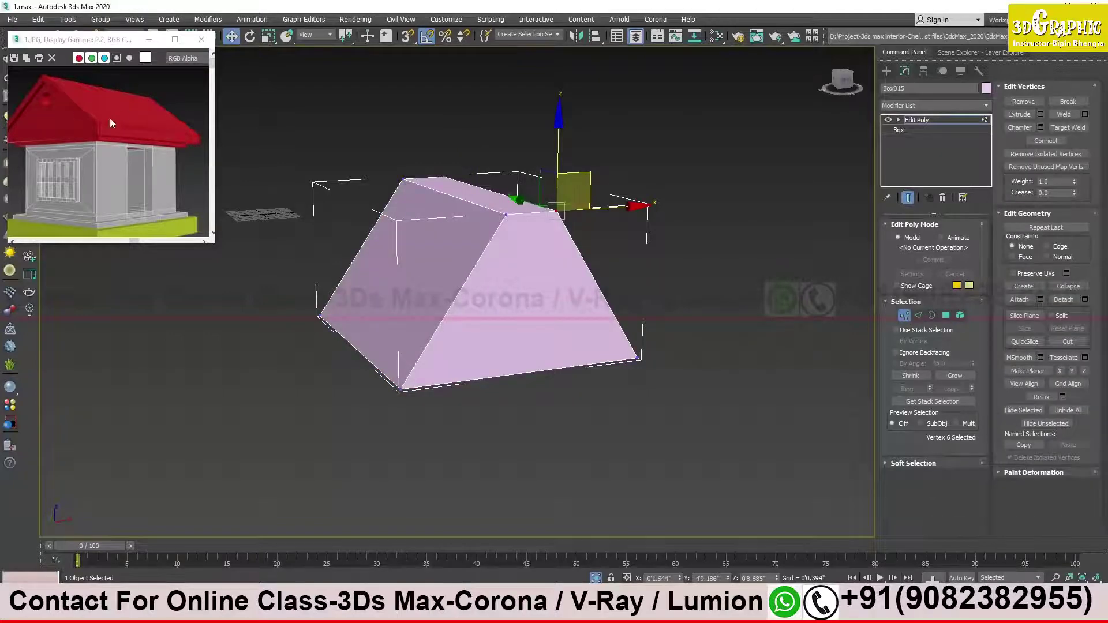
Exit sub-object mode so the wedge is back at Edit Poly object level.
alt+middle_drag(503, 291, 393, 289)
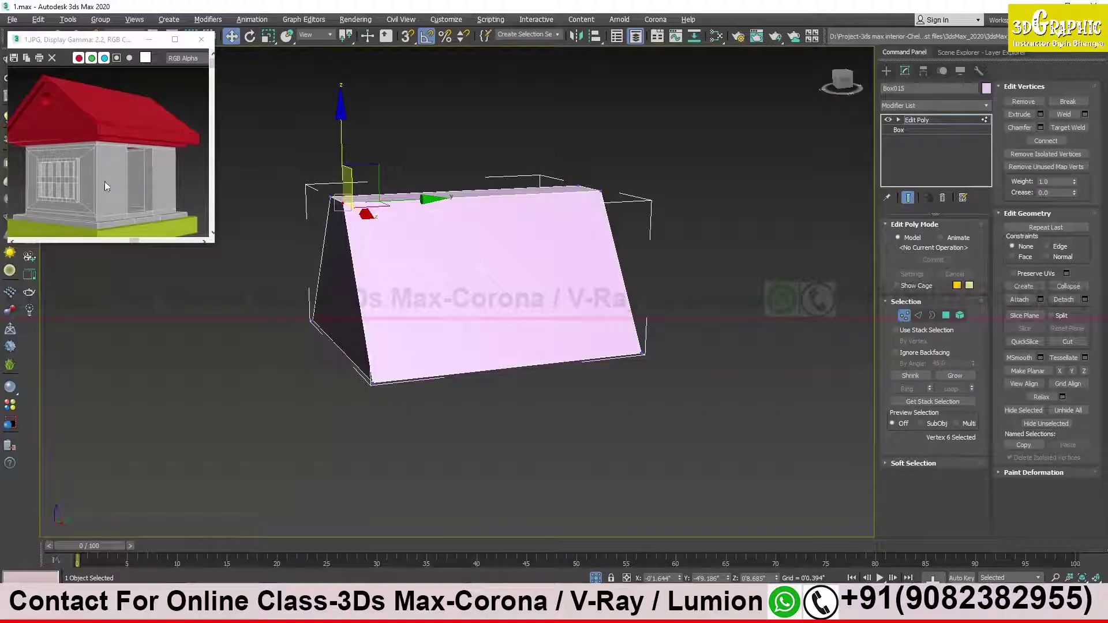
mouse_move(441, 256)
alt+middle_down()
mouse_move(404, 309)
mouse_move(430, 310)
alt+middle_up()
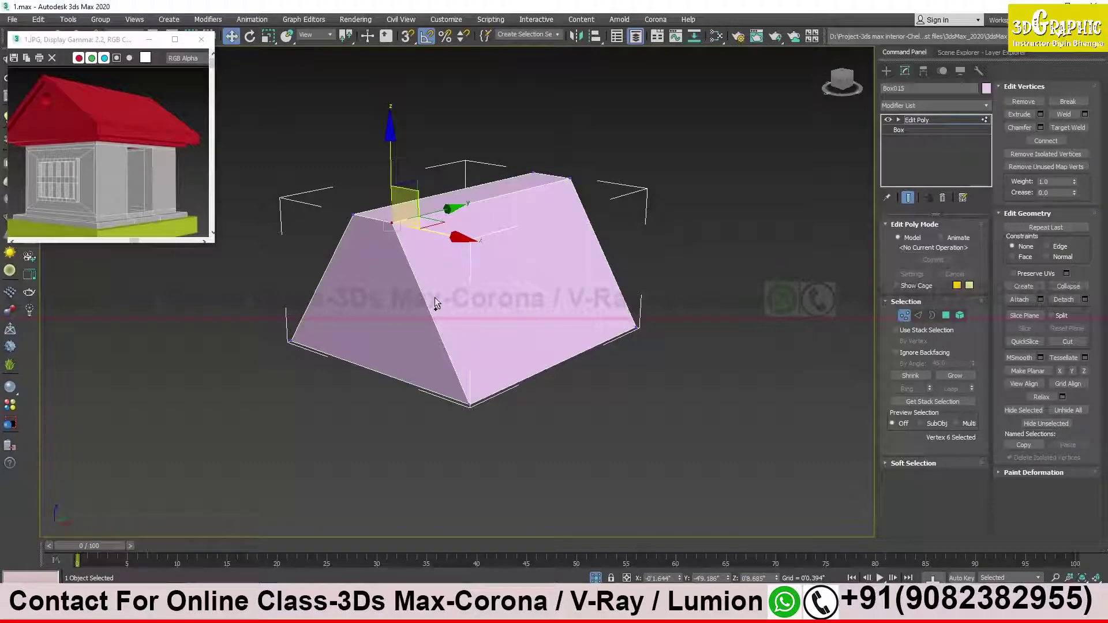
click(931, 120)
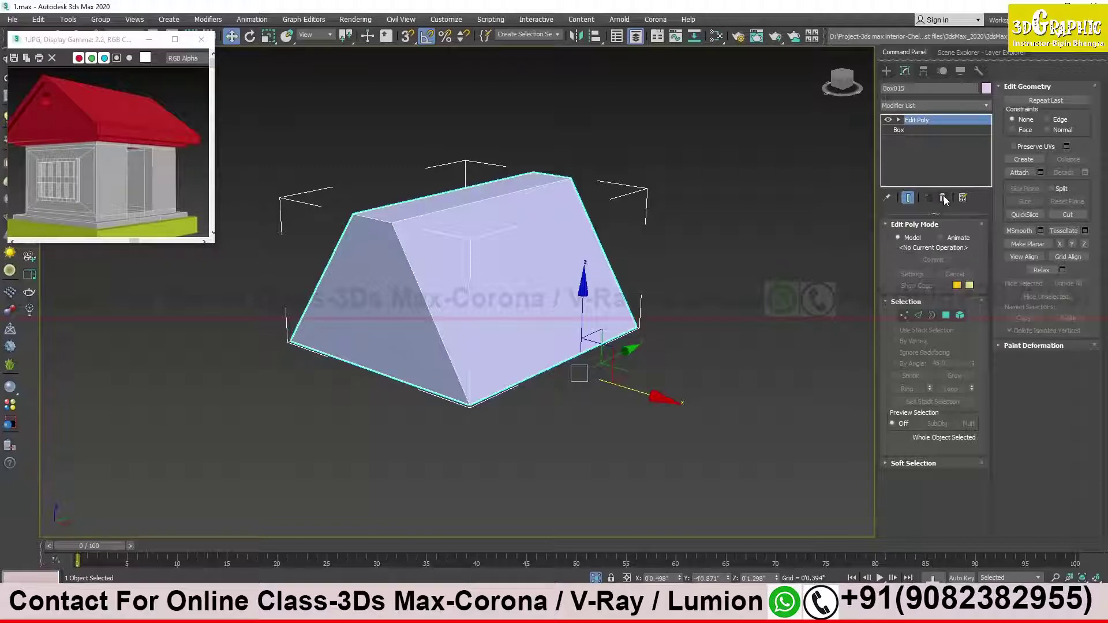
Delete the Edit Poly modifier from the stack, returning the roof prism to a plain box.
click(943, 198)
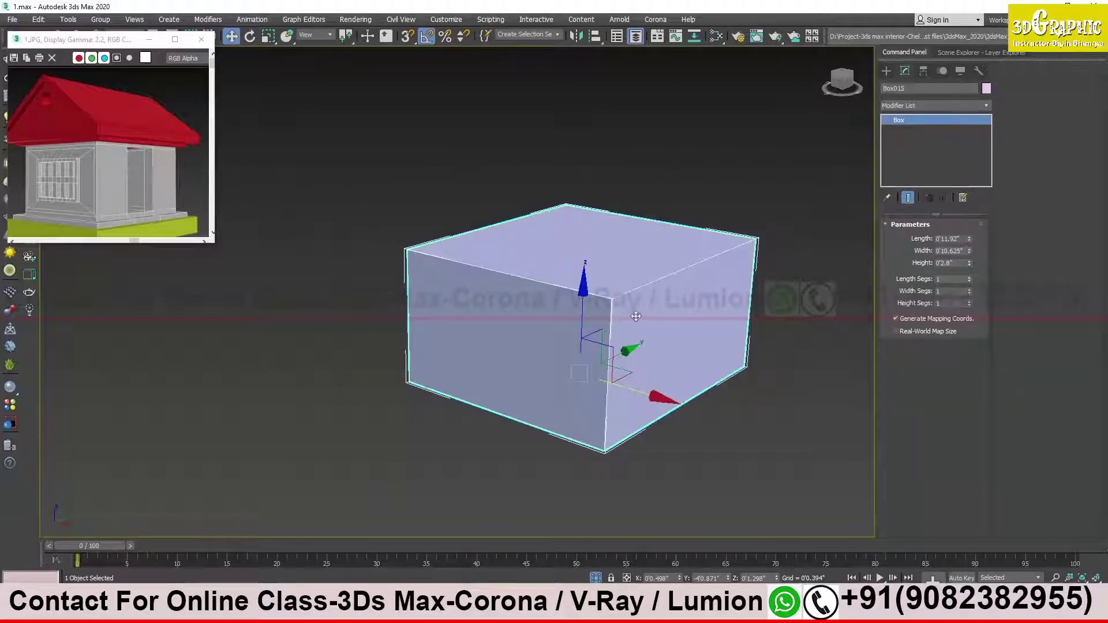
mouse_move(614, 312)
alt+middle_down()
mouse_move(601, 302)
mouse_move(580, 318)
alt+middle_up()
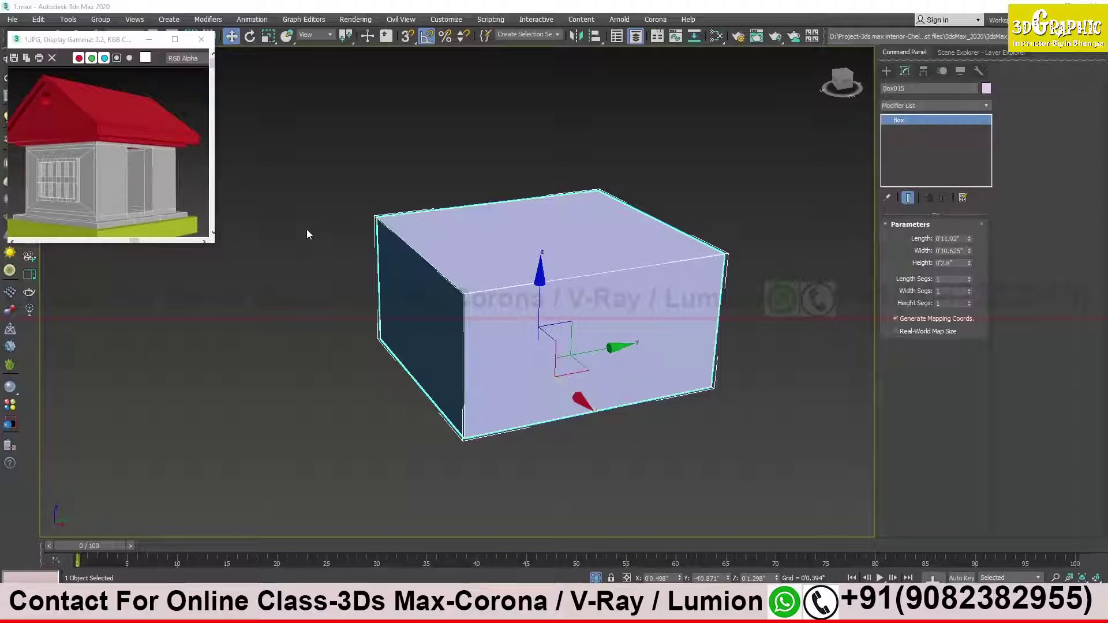
Apply Edit Poly from the Modifier List (searching 'edit poly') and inspect the box.
click(936, 106)
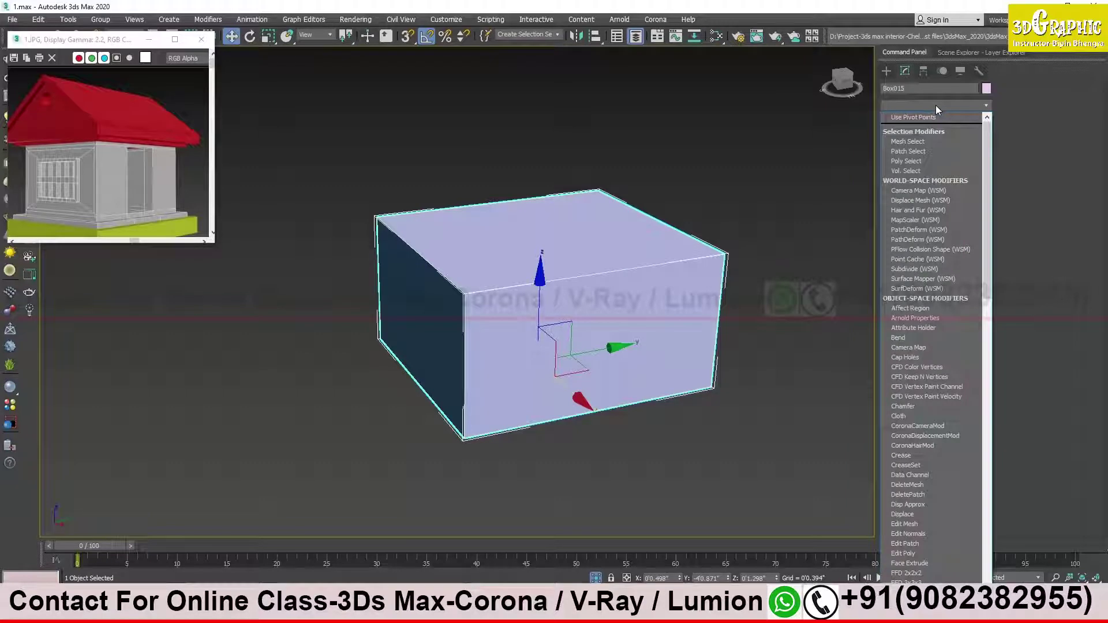
text(edit poly)
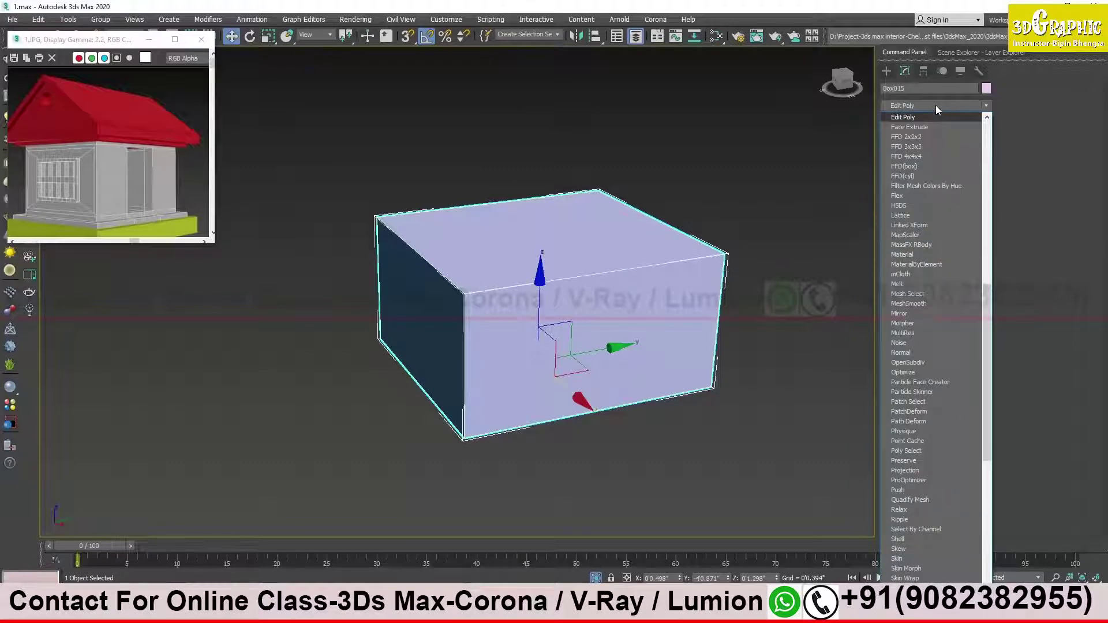
click(907, 117)
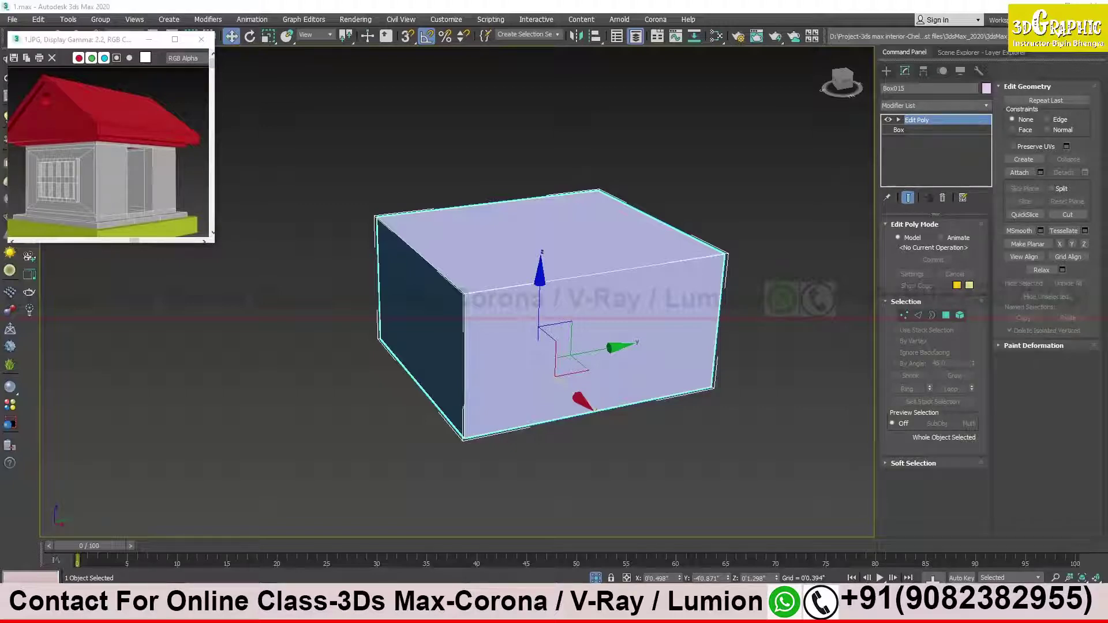
mouse_move(257, 275)
alt+middle_down()
mouse_move(558, 346)
mouse_move(125, 169)
alt+middle_up()
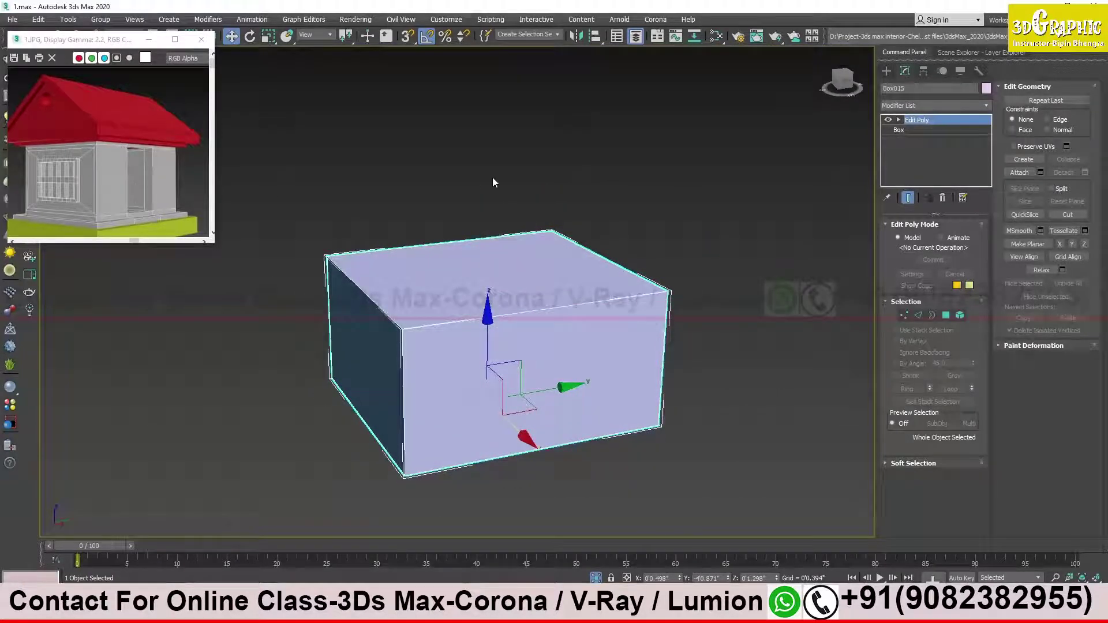
alt+middle_drag(584, 355, 601, 351)
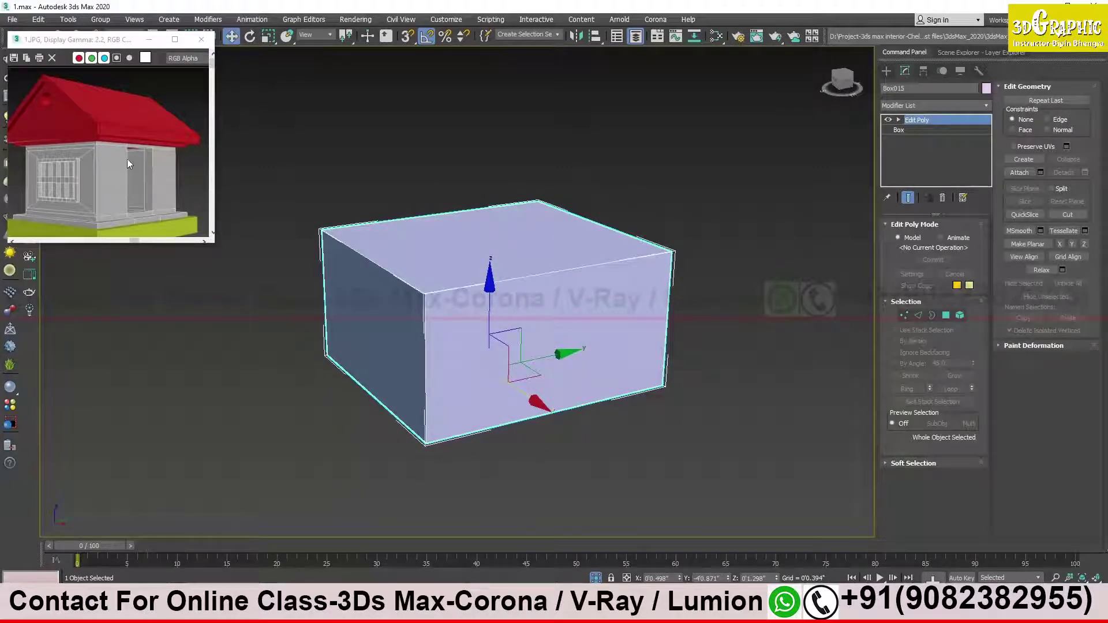
alt+middle_drag(497, 277, 491, 239)
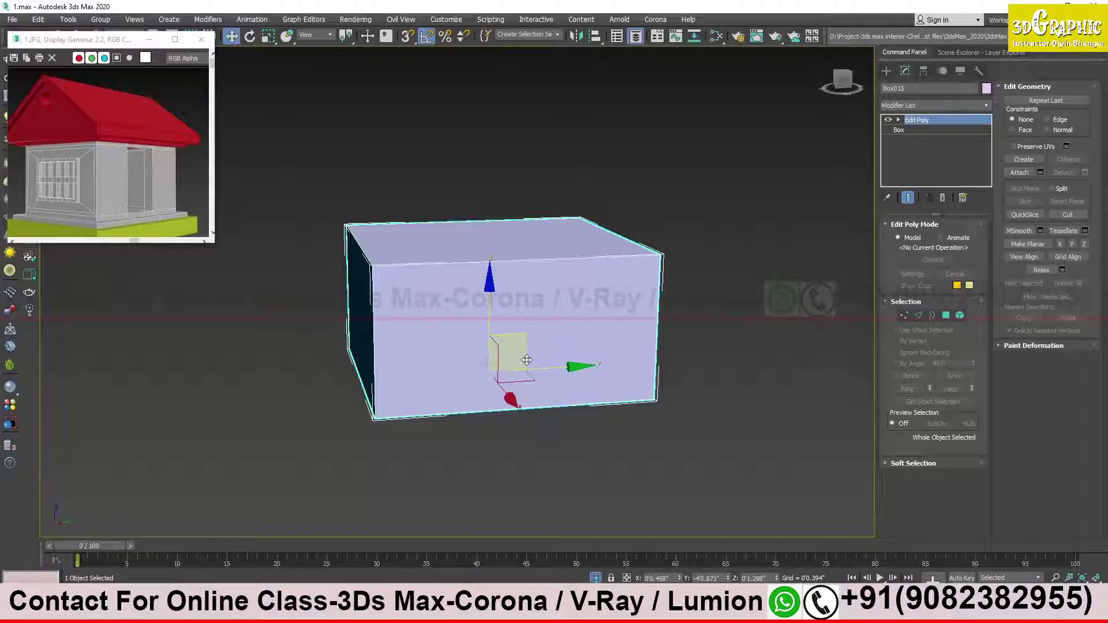
mouse_move(527, 359)
alt+middle_down()
mouse_move(471, 349)
mouse_move(538, 337)
alt+middle_up()
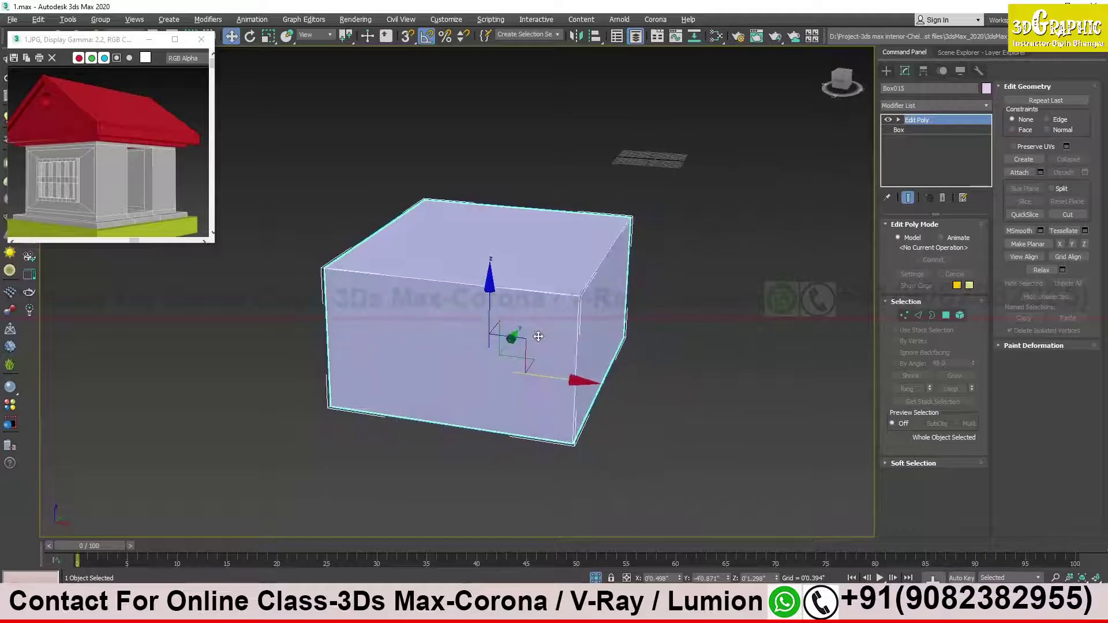
alt+middle_drag(538, 337, 532, 338)
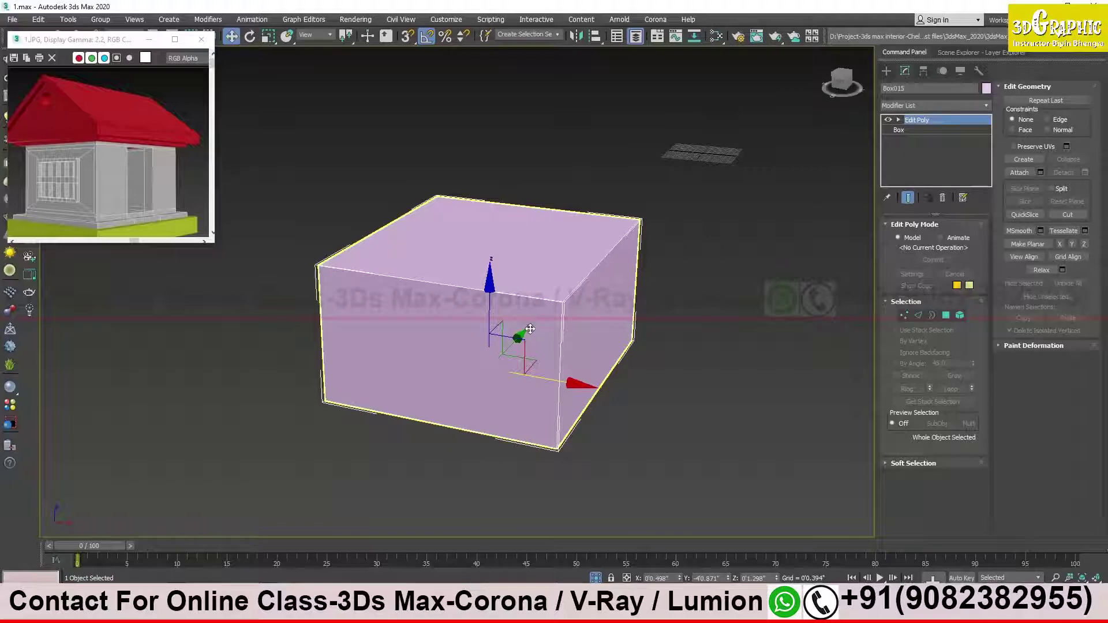
mouse_move(531, 329)
alt+middle_down()
mouse_move(490, 344)
mouse_move(473, 331)
mouse_move(456, 338)
alt+middle_up()
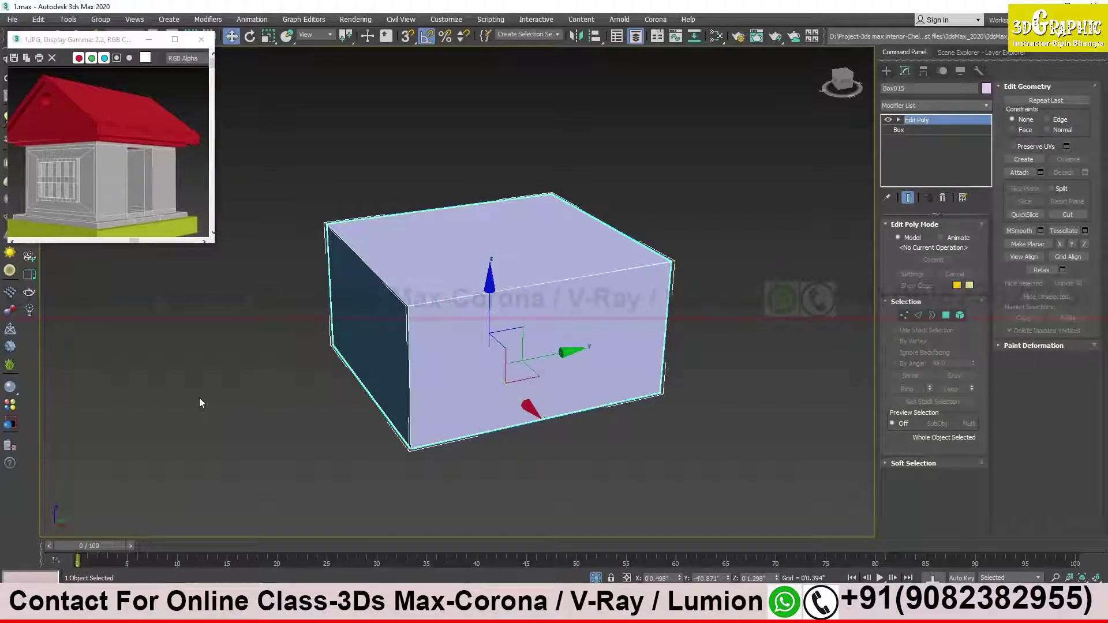
mouse_move(304, 321)
alt+middle_down()
mouse_move(487, 316)
mouse_move(362, 310)
mouse_move(381, 321)
mouse_move(476, 316)
alt+middle_up()
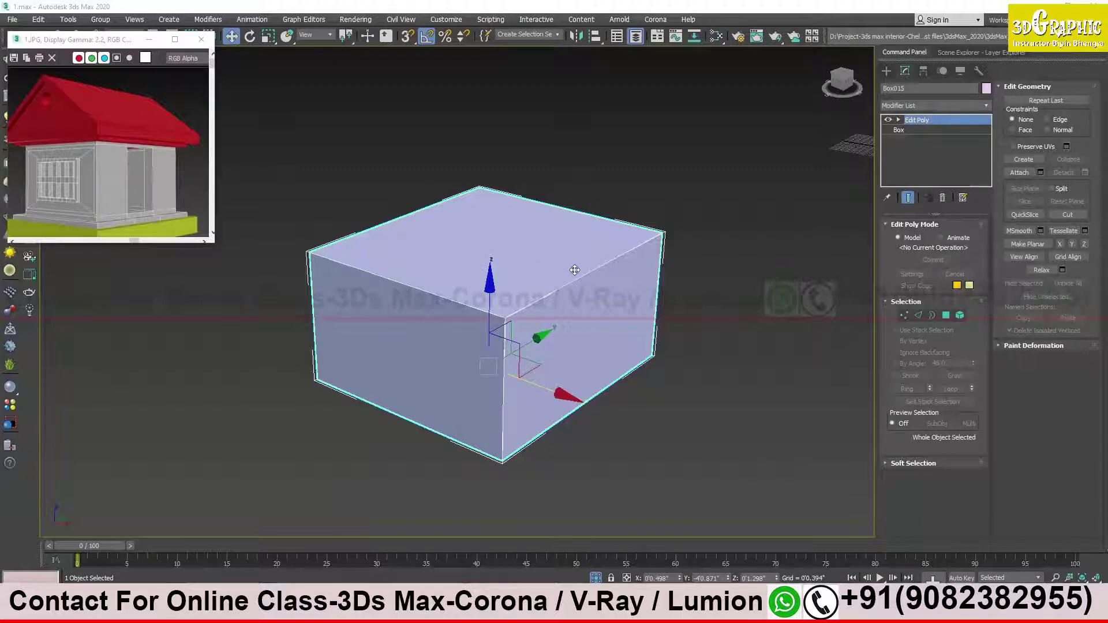
alt+middle_drag(666, 316, 638, 306)
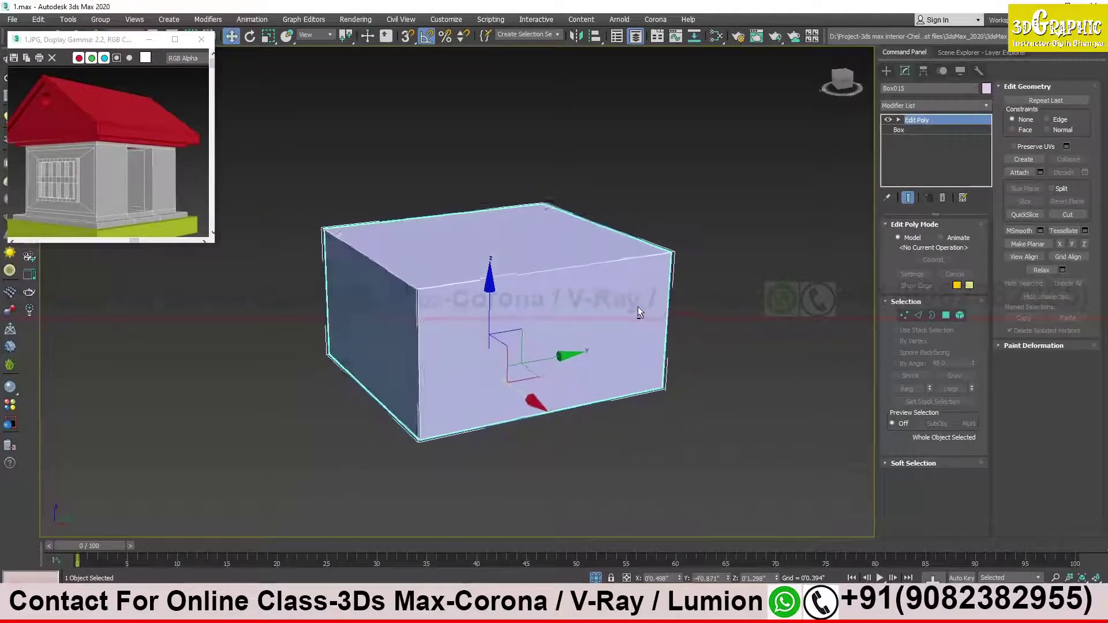
click(129, 175)
scroll(130, 175, up, 4)
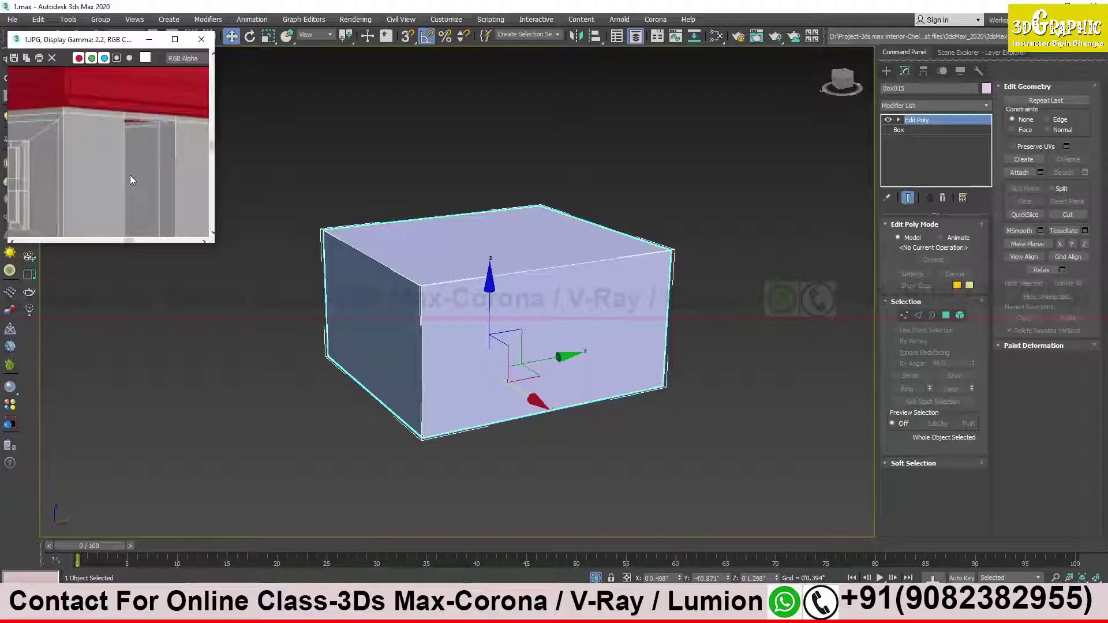
scroll(142, 183, down, 4)
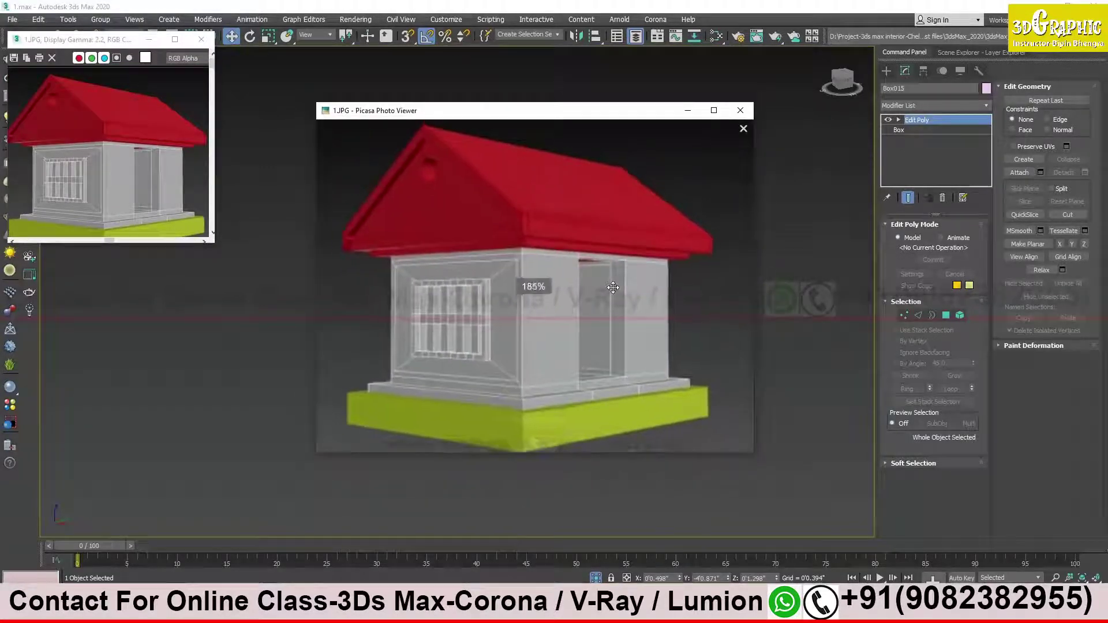
scroll(615, 289, up, 4)
scroll(616, 289, up, 2)
scroll(545, 302, up, 2)
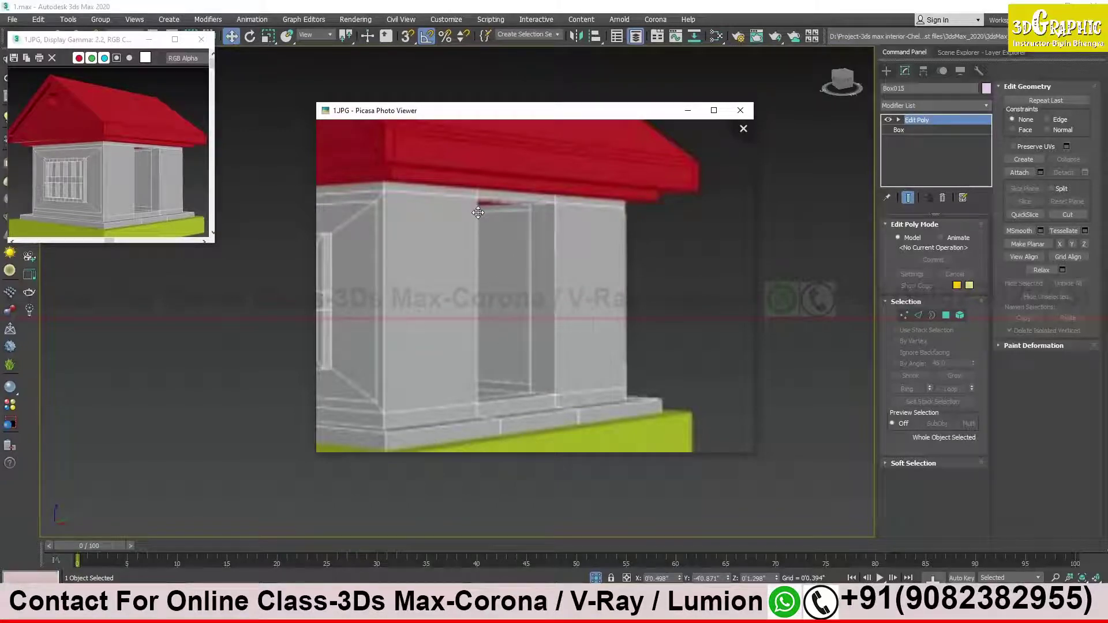
click(687, 111)
alt+middle_drag(521, 291, 490, 278)
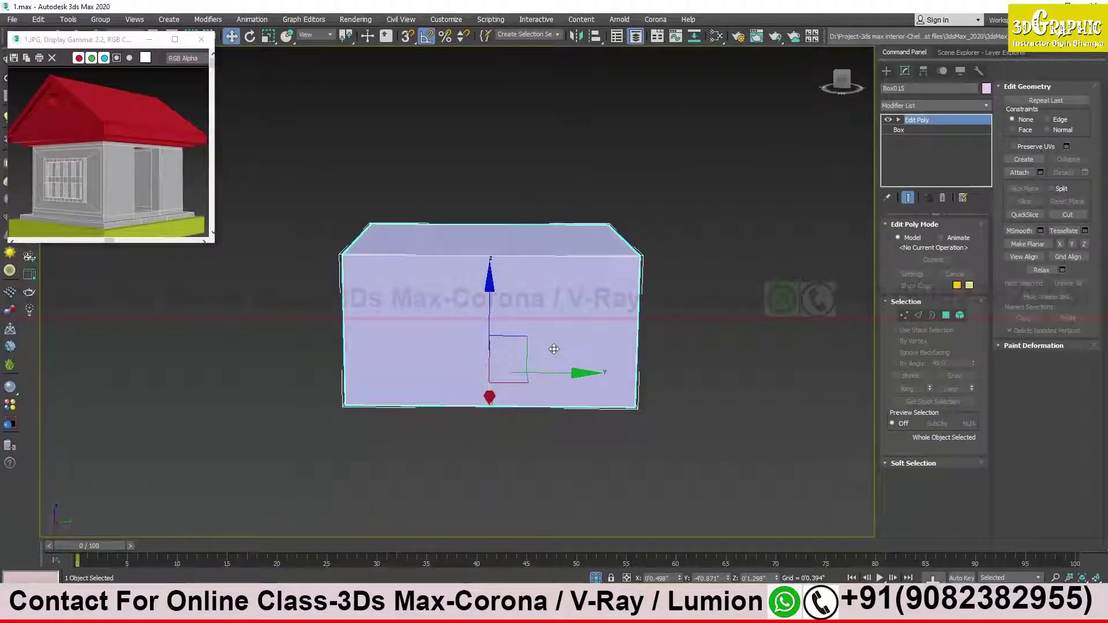
Switch to Edge level and crossing-select the edges through the box's middle.
click(918, 315)
drag(451, 150, 531, 499)
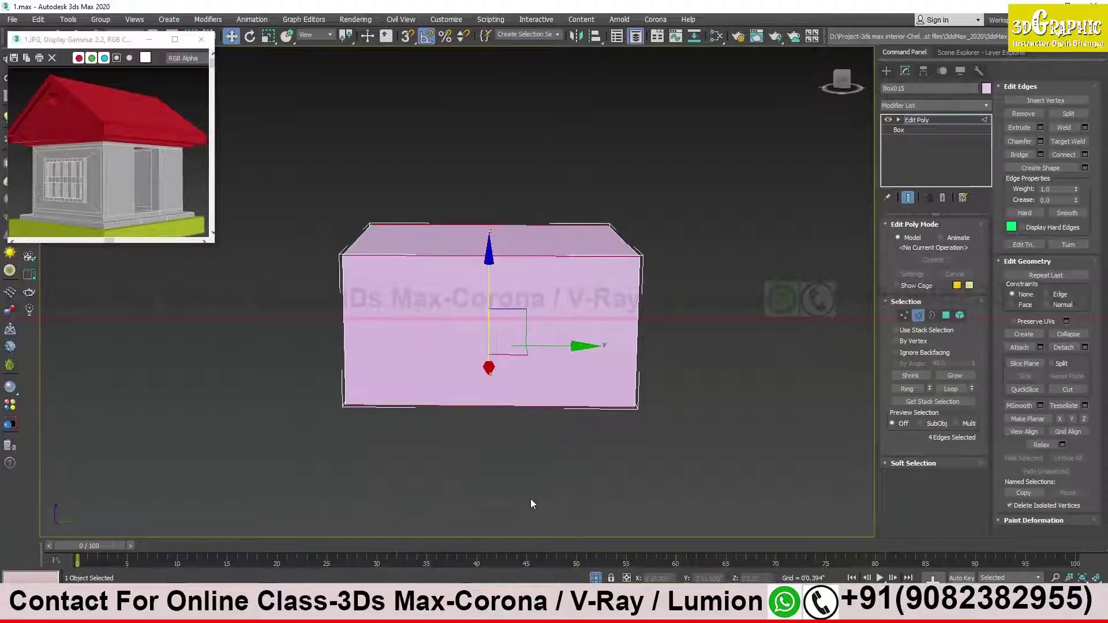
double_click(482, 265)
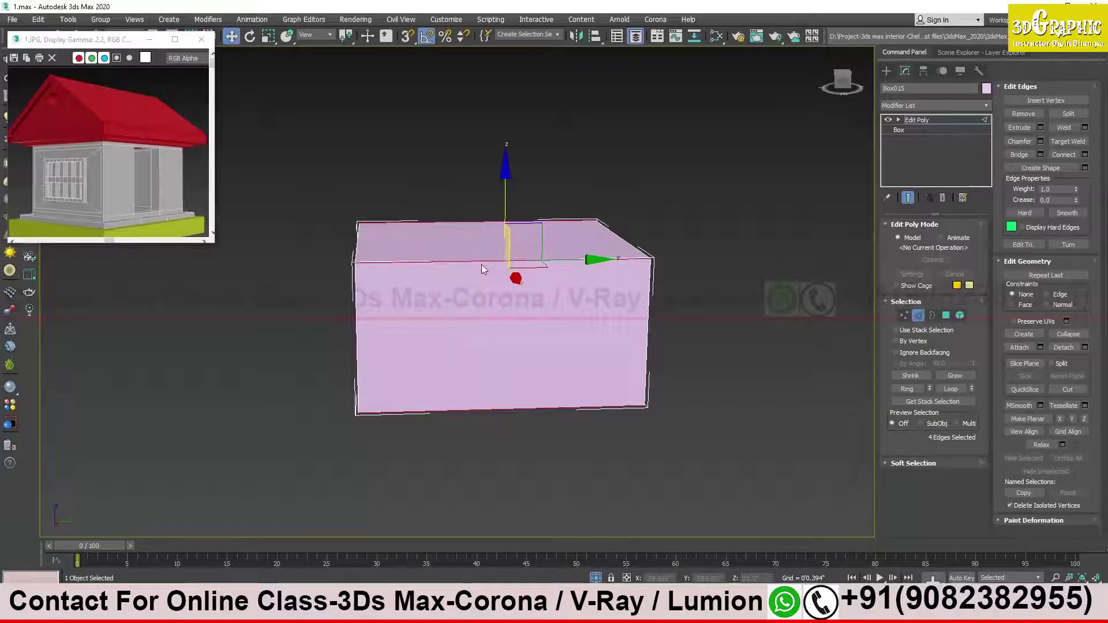
click(457, 192)
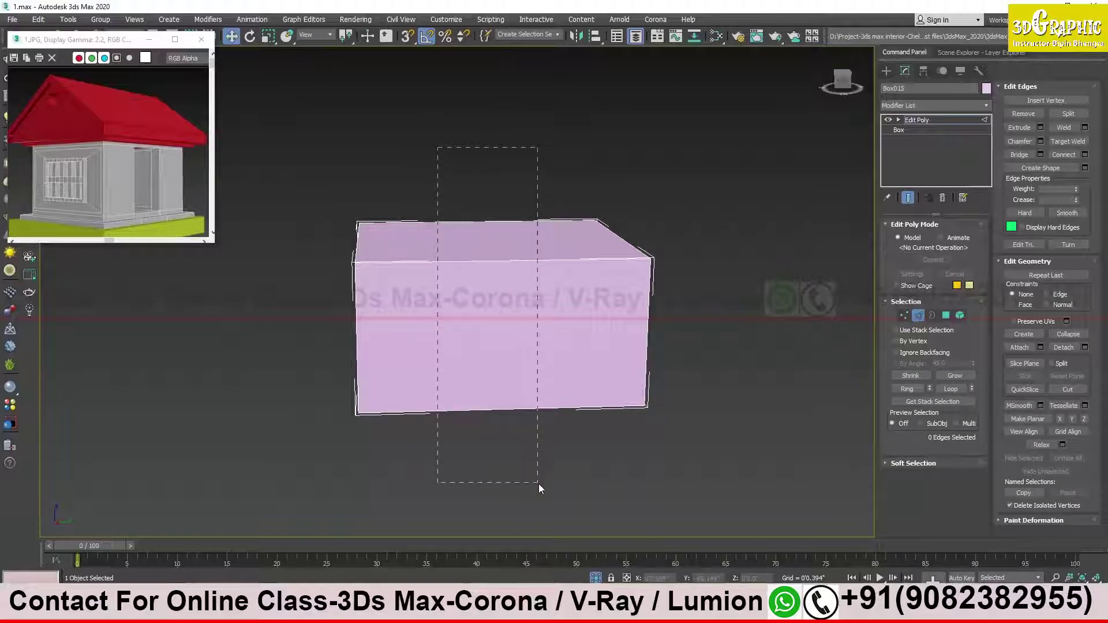
drag(539, 447, 538, 483)
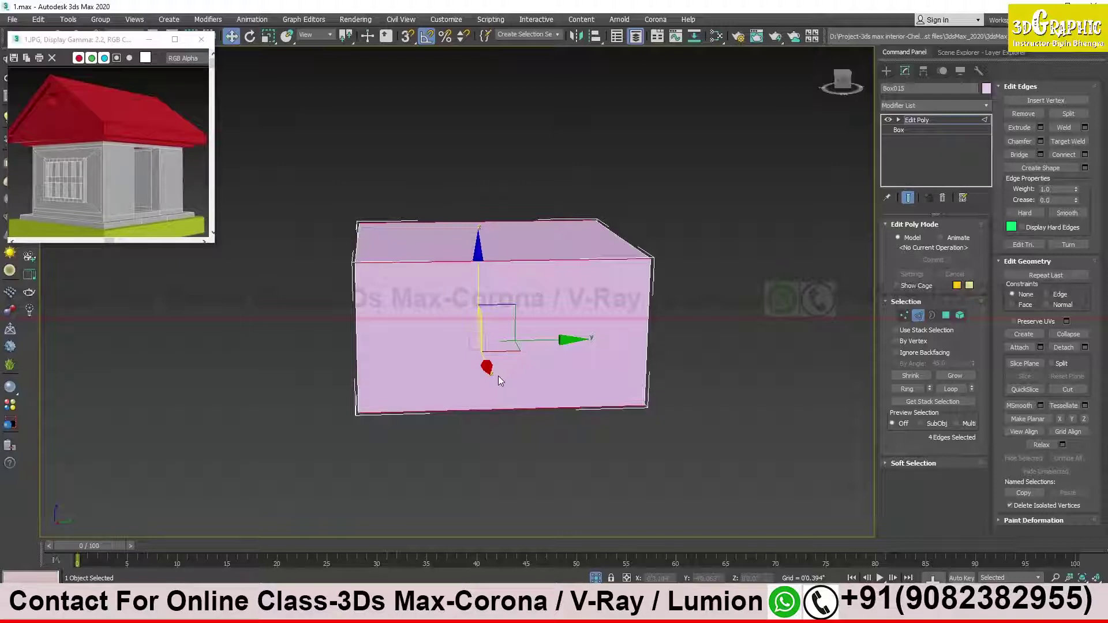
mouse_move(605, 369)
alt+middle_down()
mouse_move(581, 371)
mouse_move(587, 354)
mouse_move(602, 363)
alt+middle_up()
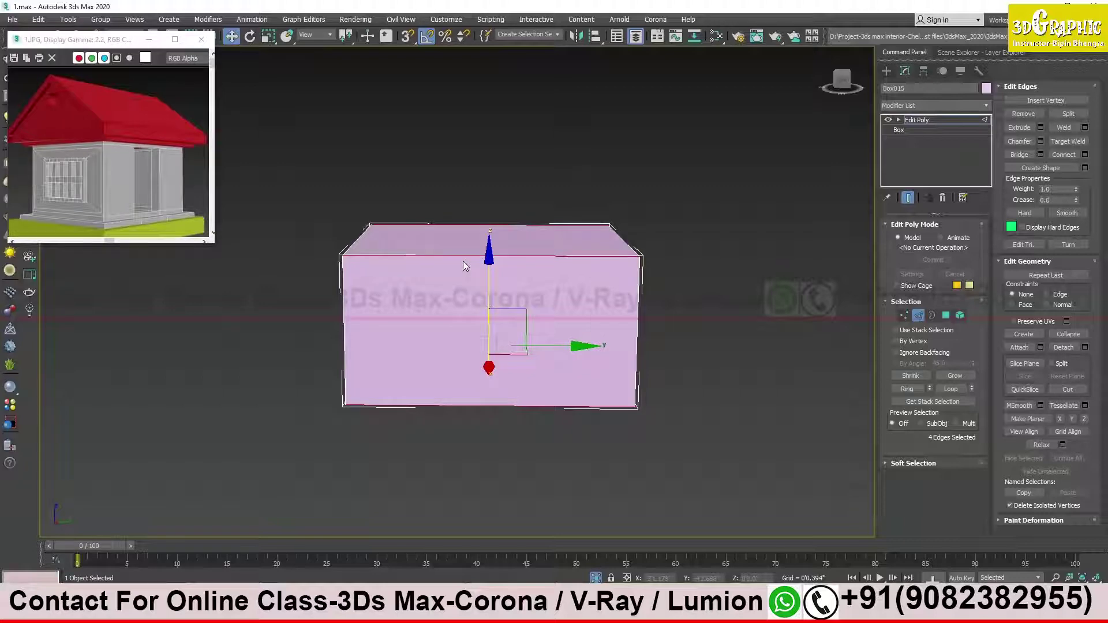
Reselect the four middle edges, checking them from several orbit angles.
drag(475, 173, 502, 456)
mouse_move(618, 316)
alt+middle_down()
mouse_move(497, 262)
mouse_move(486, 318)
mouse_move(511, 310)
mouse_move(472, 315)
alt+middle_up()
alt+middle_drag(465, 406, 456, 358)
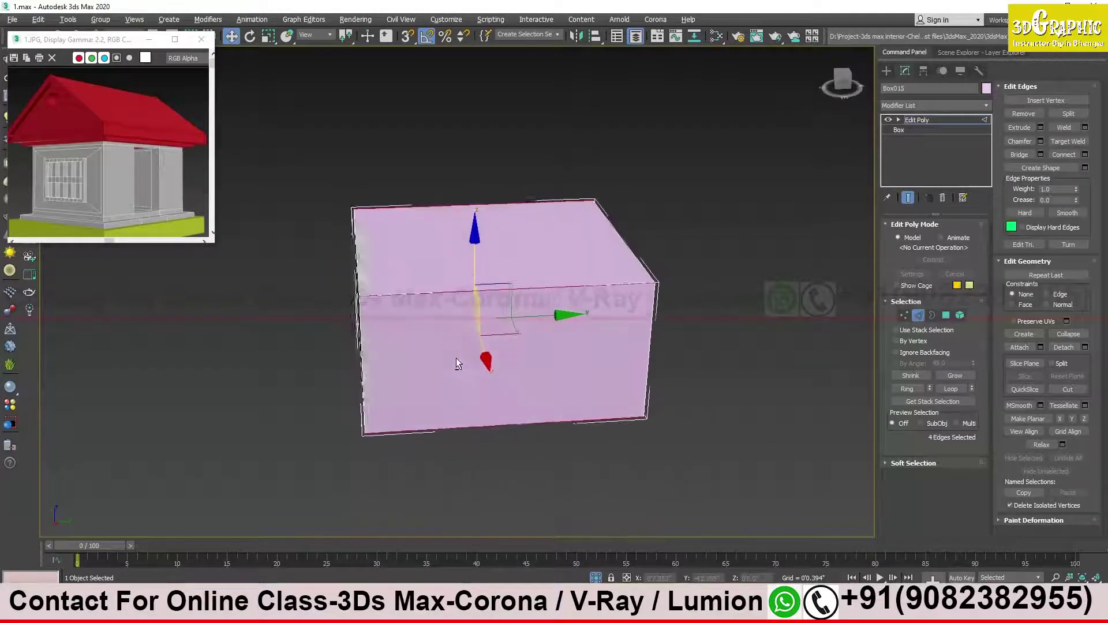
mouse_move(484, 413)
alt+middle_down()
mouse_move(438, 404)
mouse_move(558, 344)
alt+middle_up()
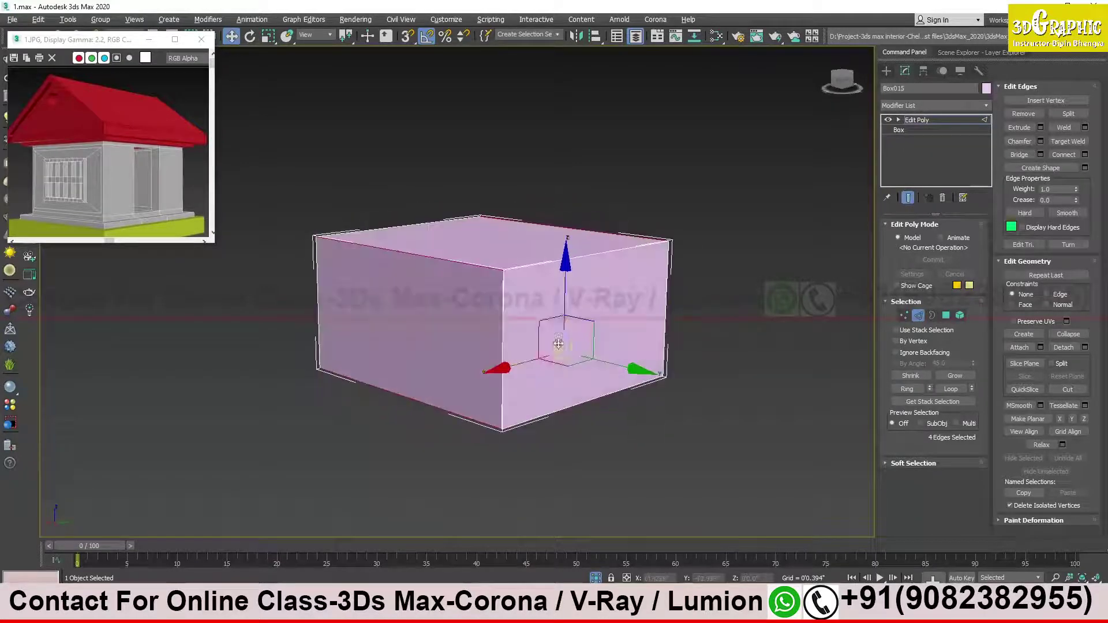
alt+middle_drag(579, 286, 531, 386)
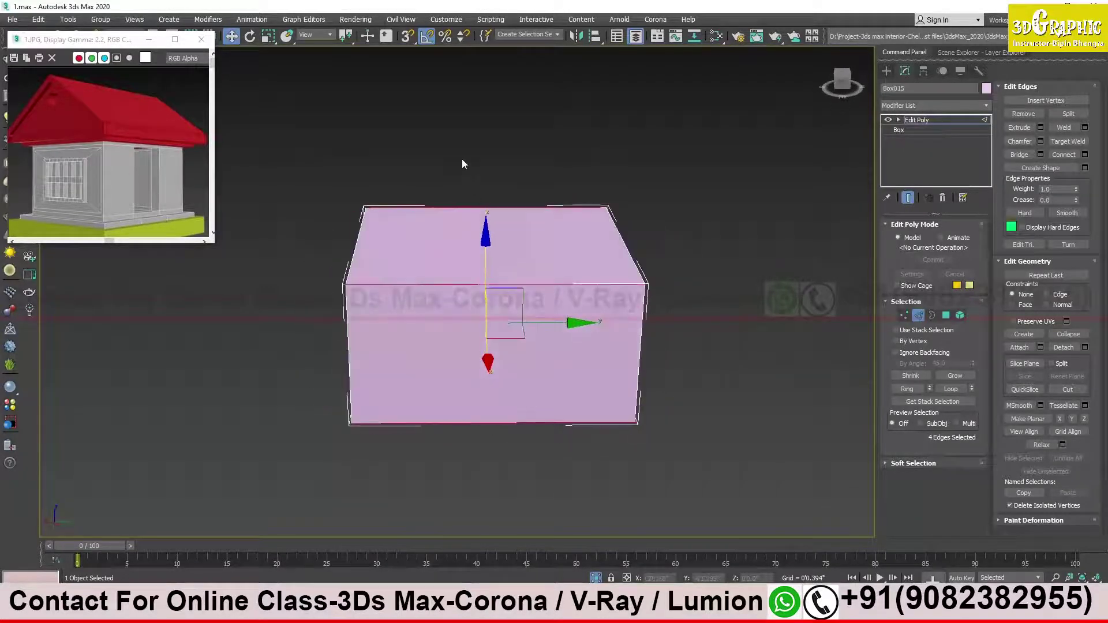
drag(462, 164, 497, 387)
drag(459, 312, 501, 479)
right_click(515, 283)
Pick Connect from the edge quad menu, then dismiss the menu with four edges still selected.
right_click(465, 286)
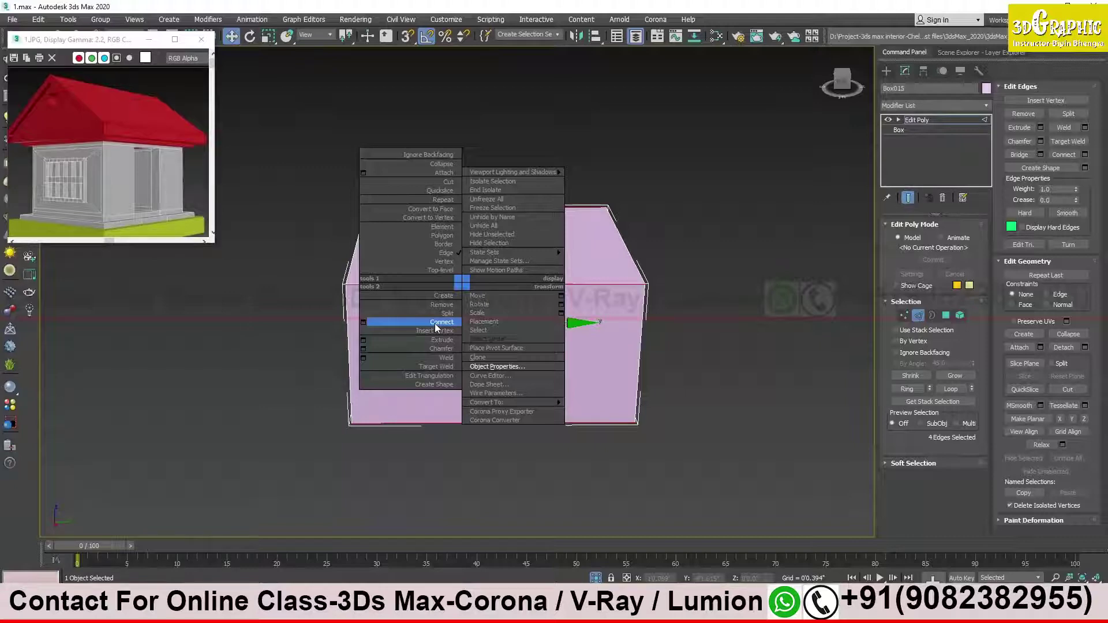
click(436, 328)
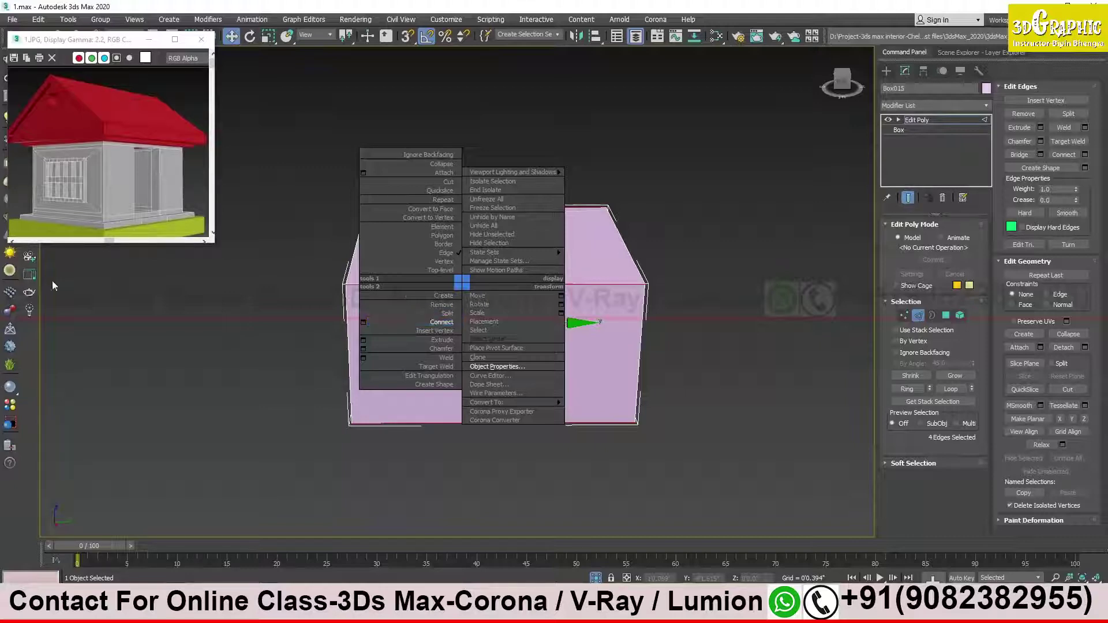
click(442, 322)
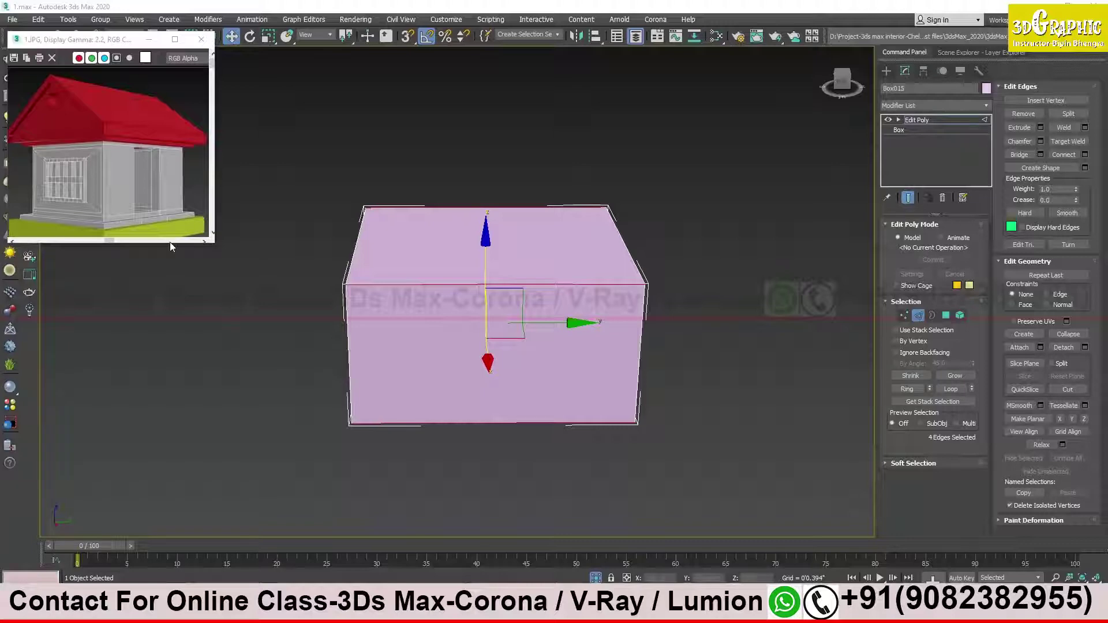
Clear the selection and window-select the four horizontal edges across the box, zooming in.
click(650, 251)
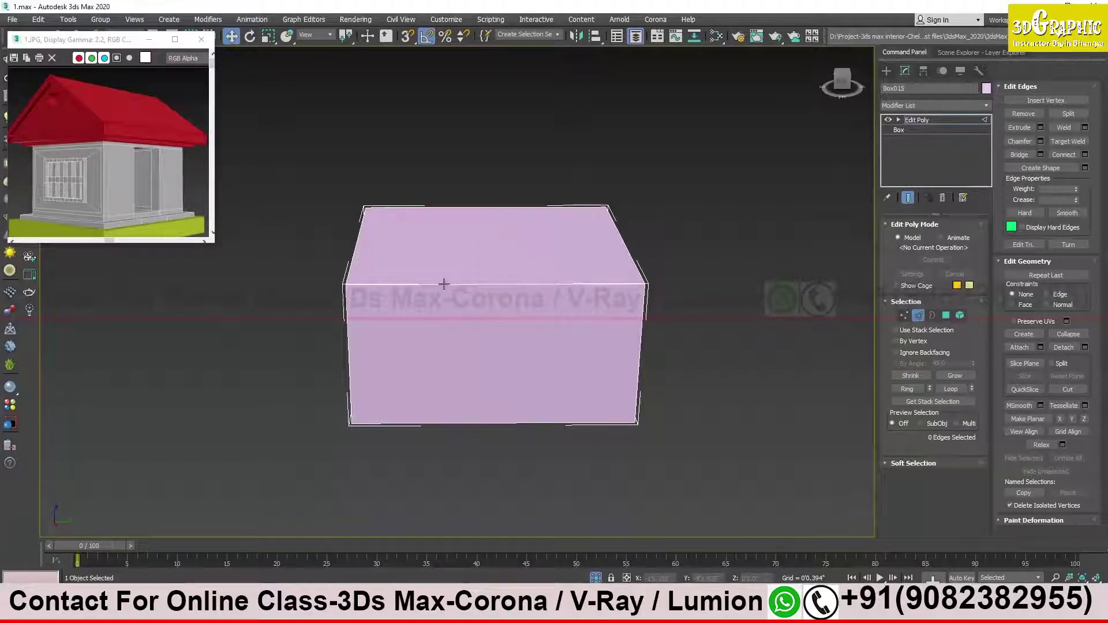
drag(456, 156, 489, 365)
drag(484, 479, 510, 514)
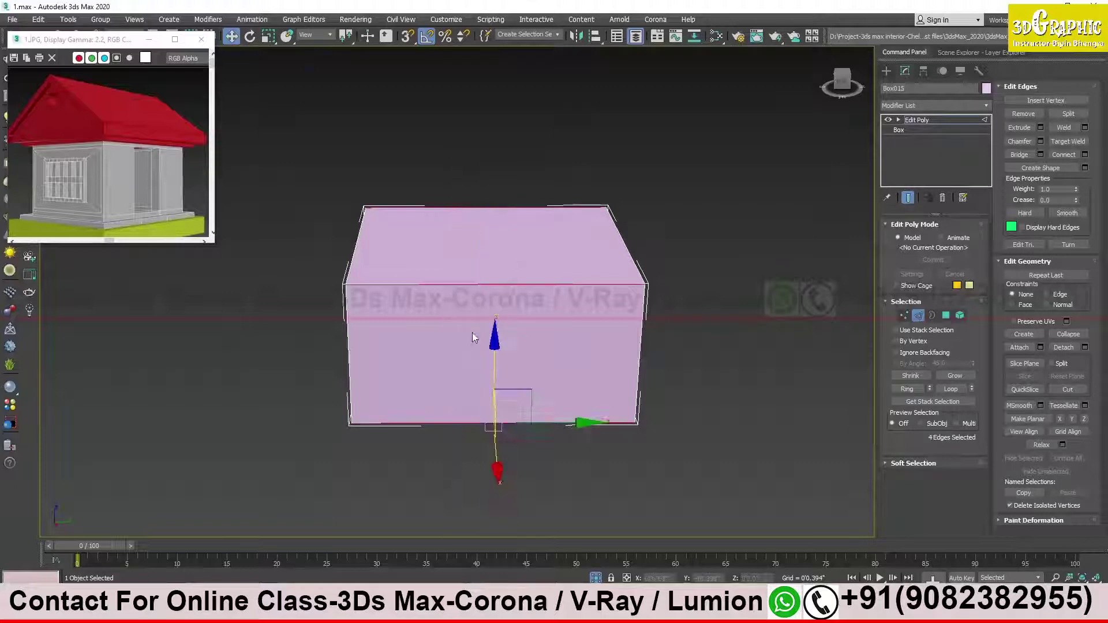
scroll(470, 289, up, 2)
scroll(479, 283, up, 1)
scroll(486, 274, up, 1)
right_click(486, 273)
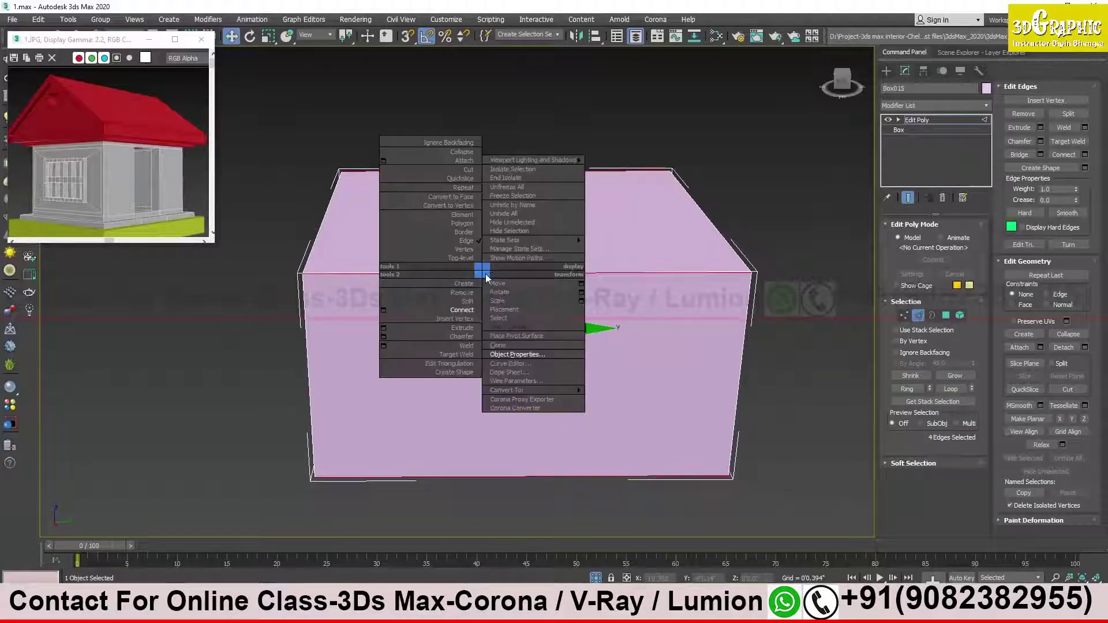
Preview Connect Edges on the four edges, reduce Segments from 3 to 2, then cancel.
click(383, 311)
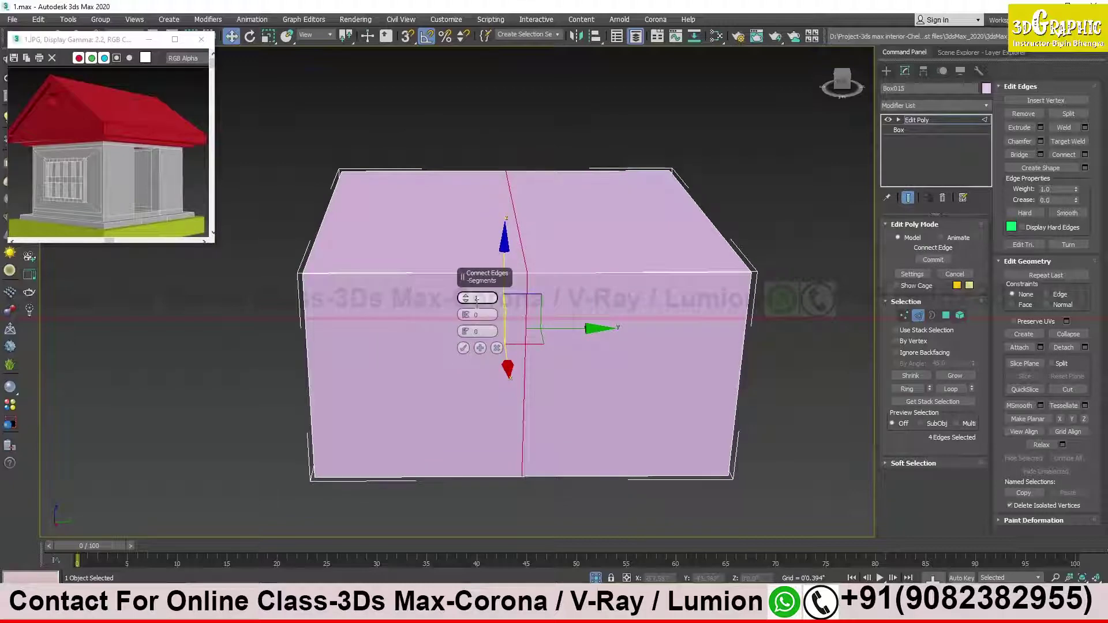
drag(465, 297, 470, 292)
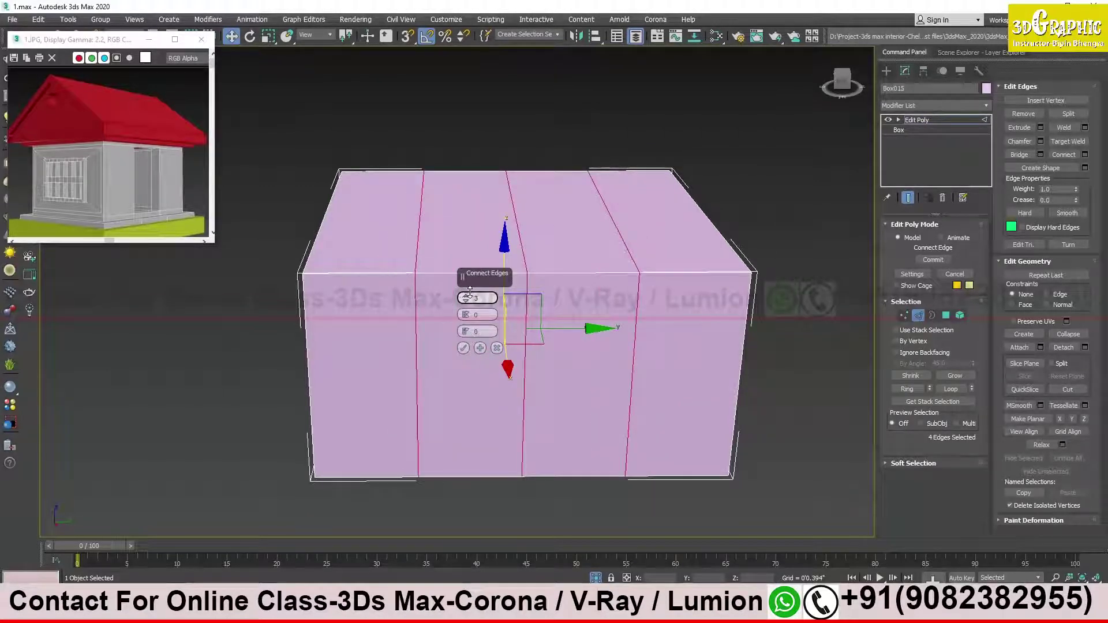
drag(470, 293, 470, 296)
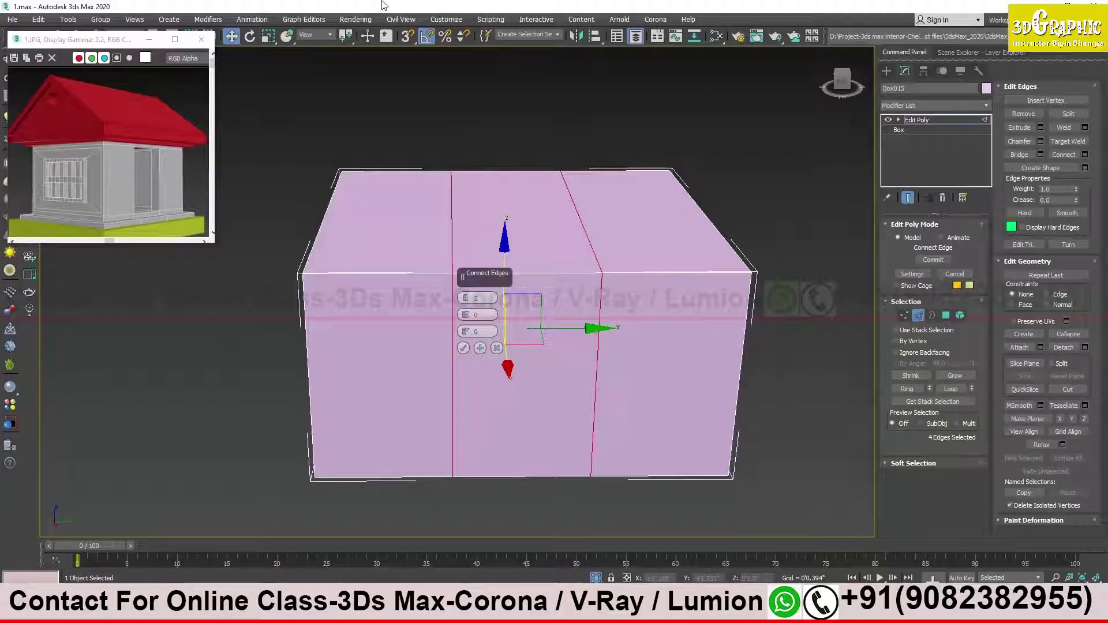
click(496, 348)
click(477, 105)
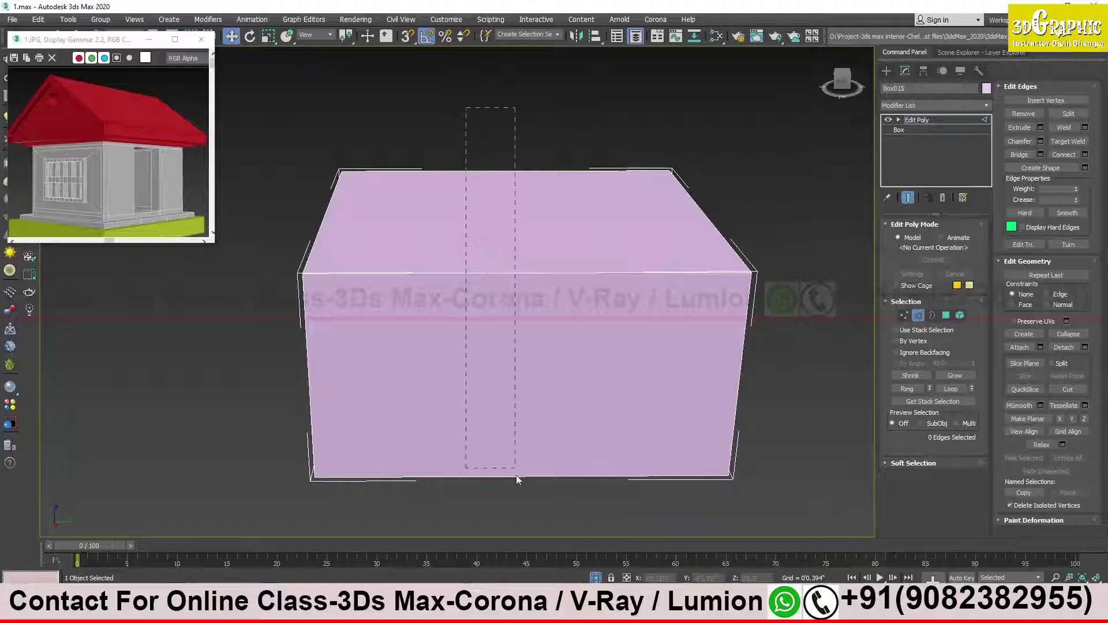
drag(492, 281, 512, 510)
drag(482, 139, 548, 493)
drag(463, 132, 510, 480)
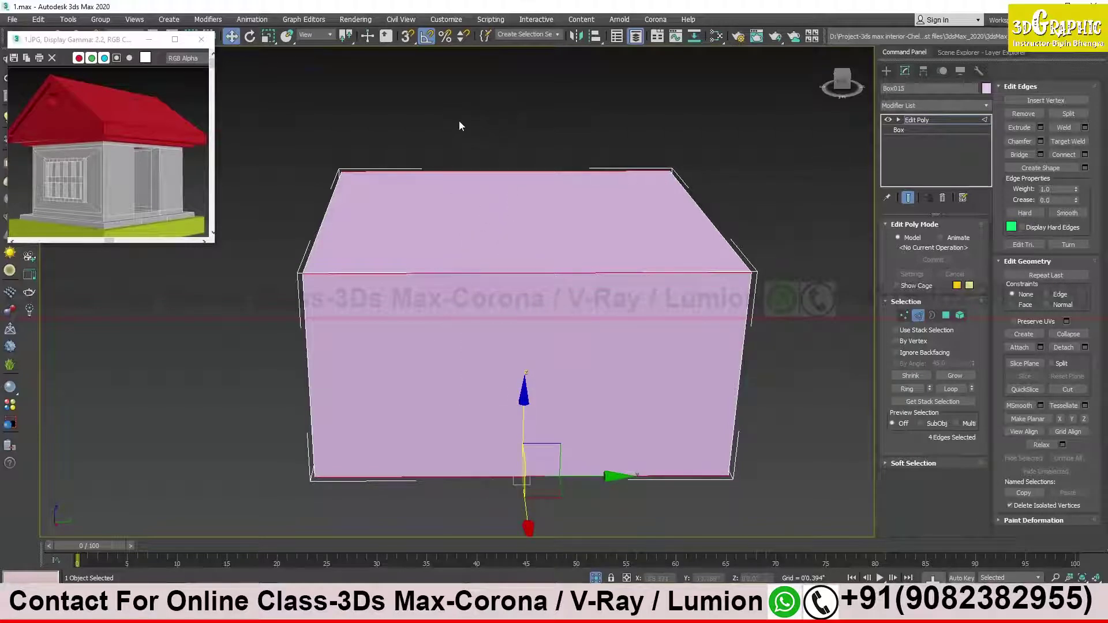
drag(464, 91, 514, 525)
click(265, 378)
alt+middle_drag(548, 311, 577, 313)
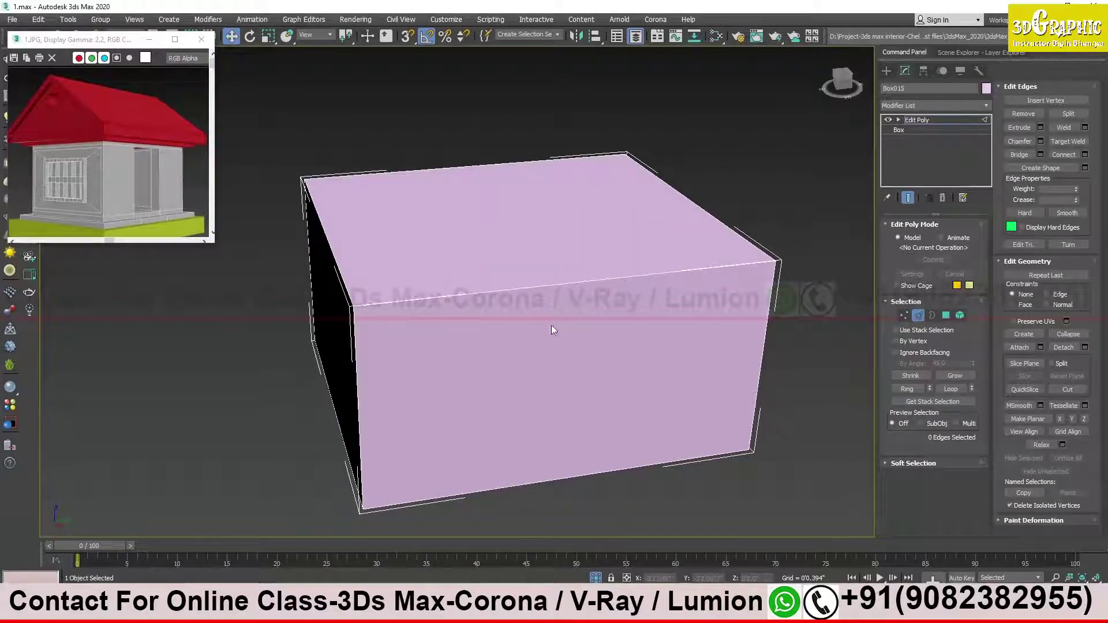
click(560, 285)
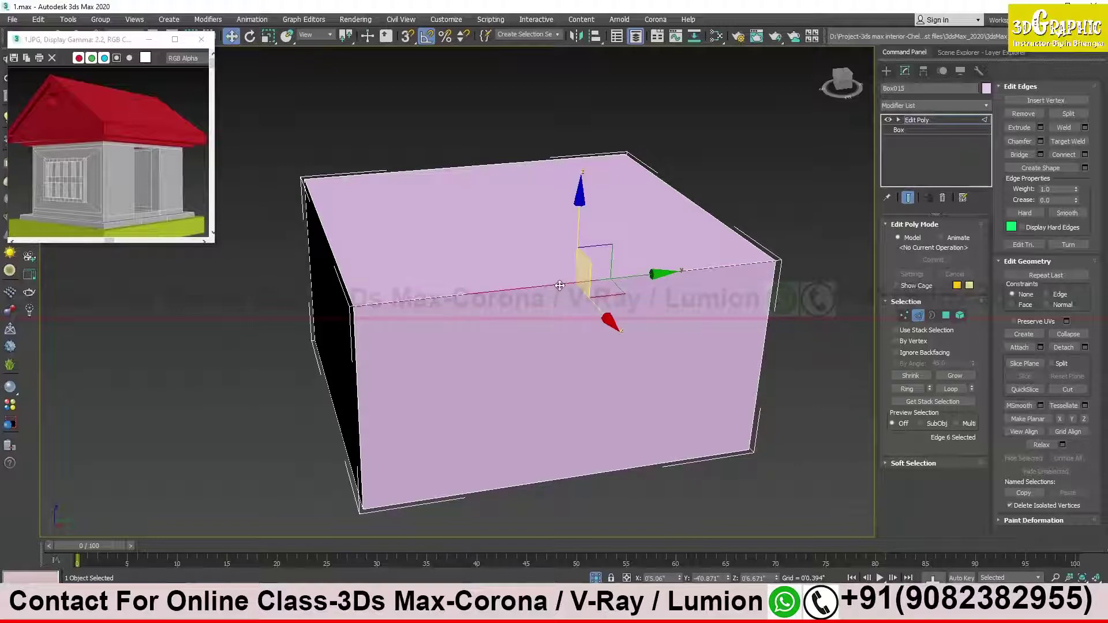
click(910, 389)
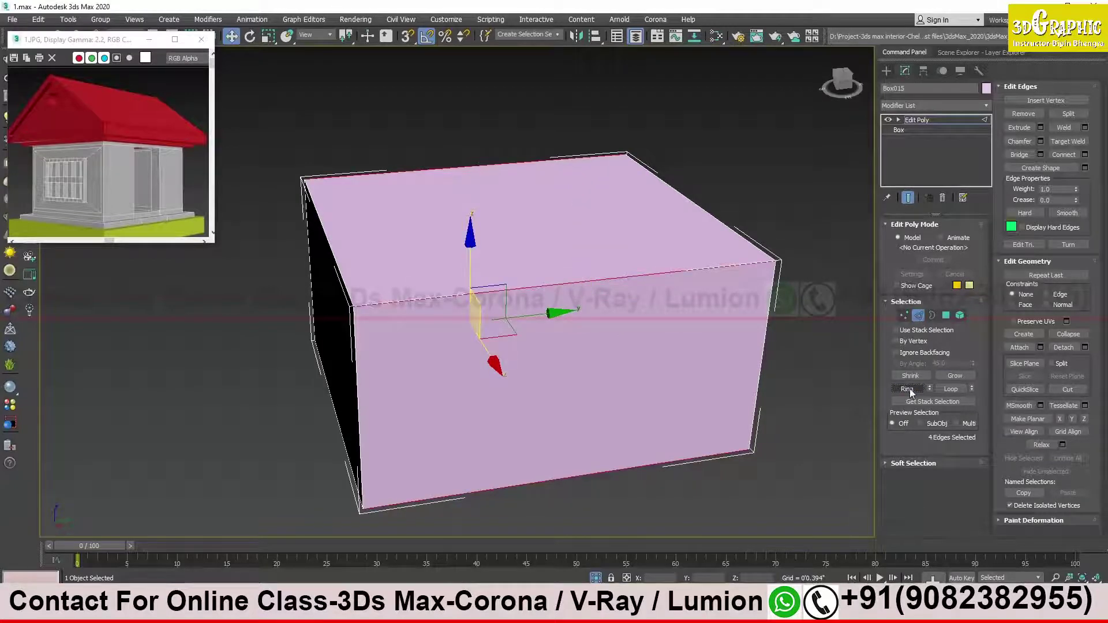
click(795, 253)
click(555, 286)
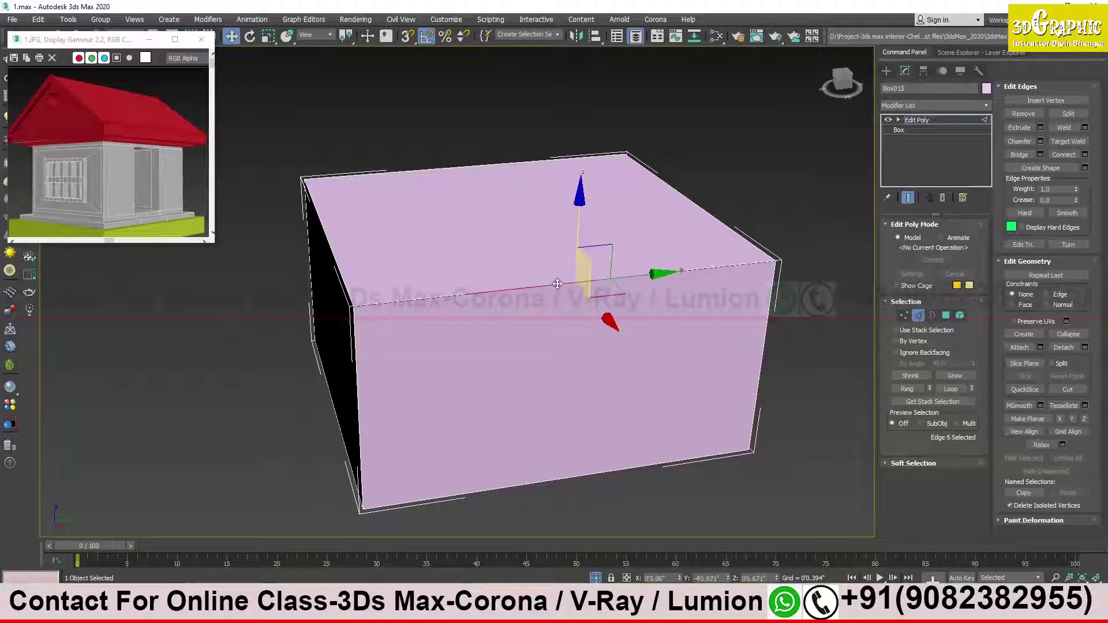
scroll(560, 288, up, 3)
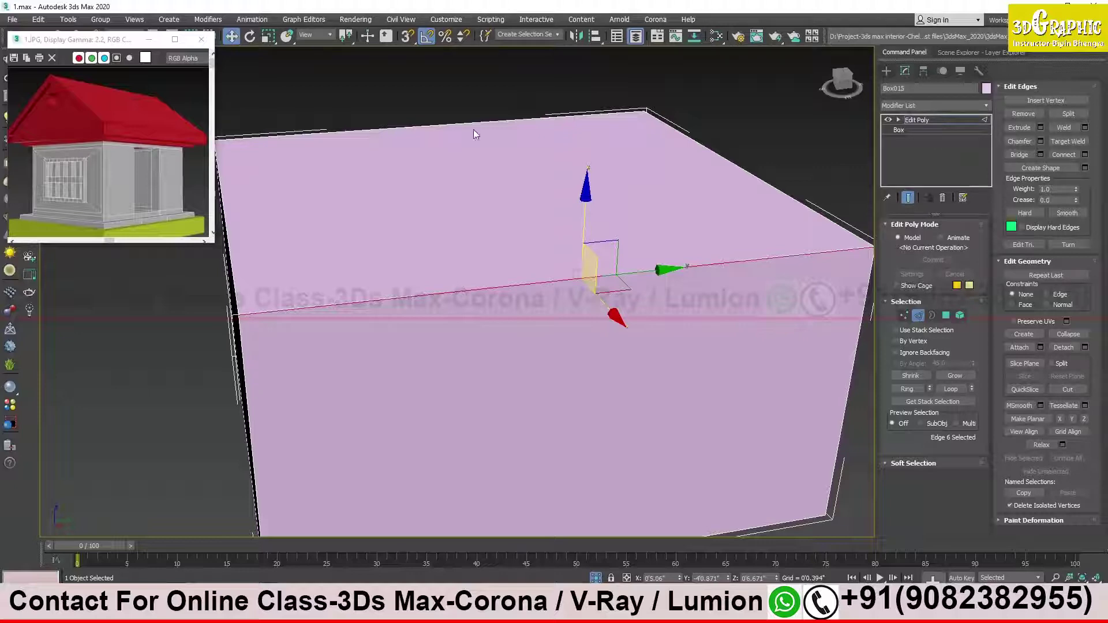
alt+middle_drag(569, 230, 719, 121)
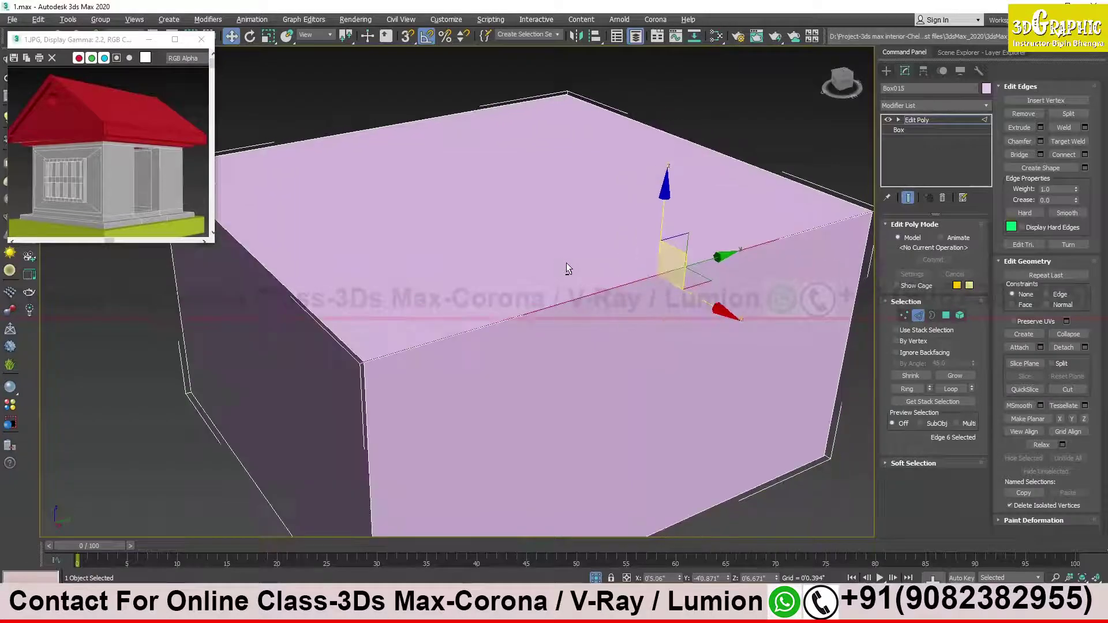
click(720, 122)
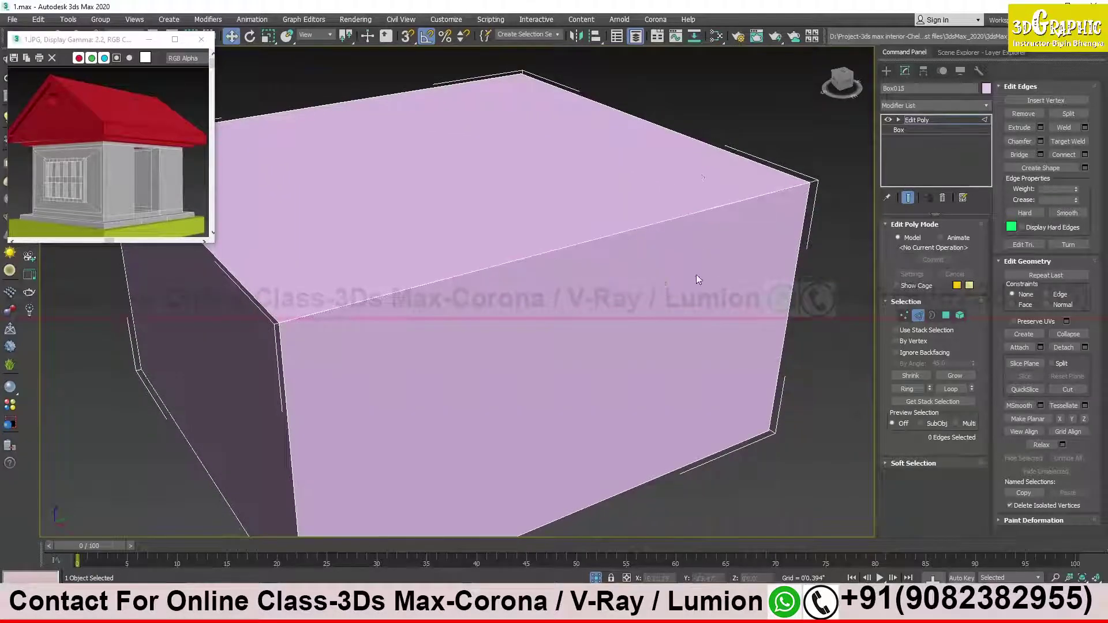
Re-enter Edge level, select the top front edge, and grow it into a ring of four edges.
alt+middle_drag(697, 265, 656, 227)
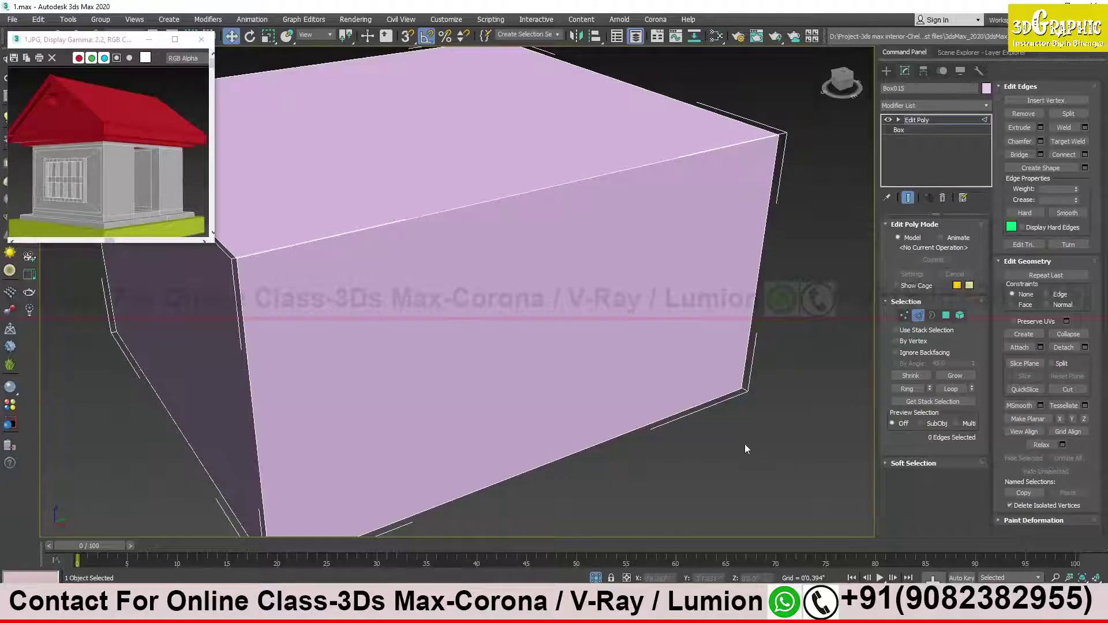
click(918, 315)
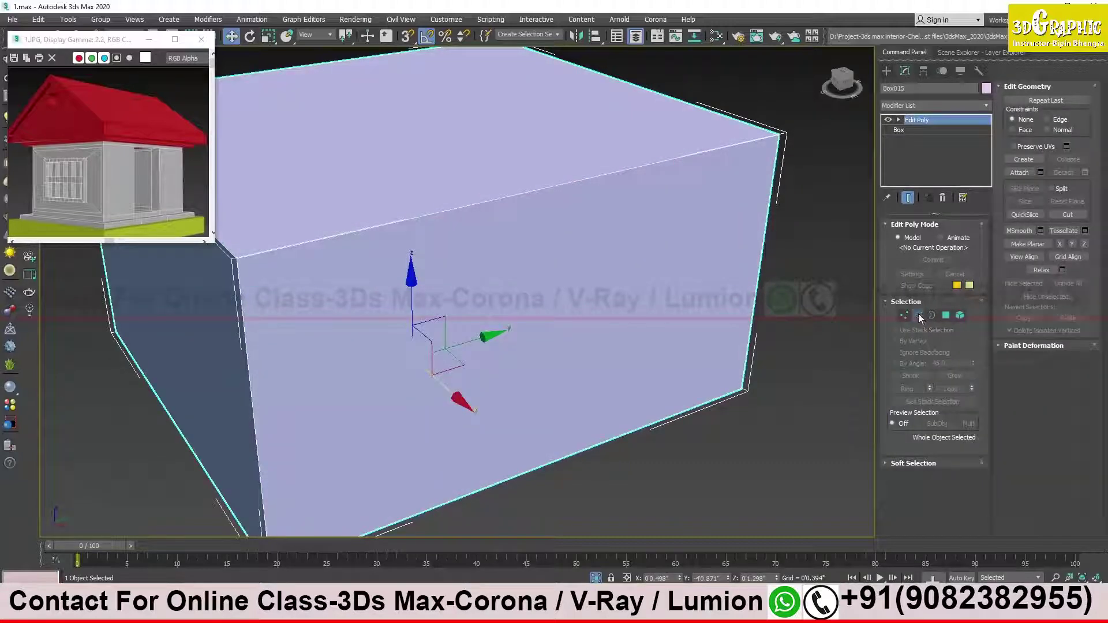
click(919, 316)
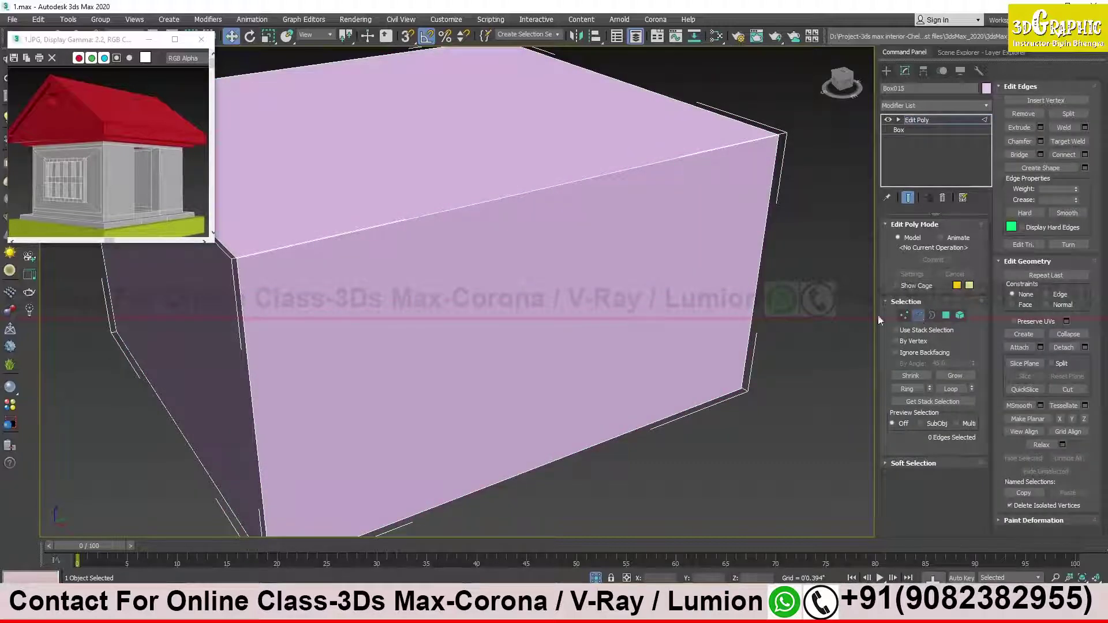
click(460, 210)
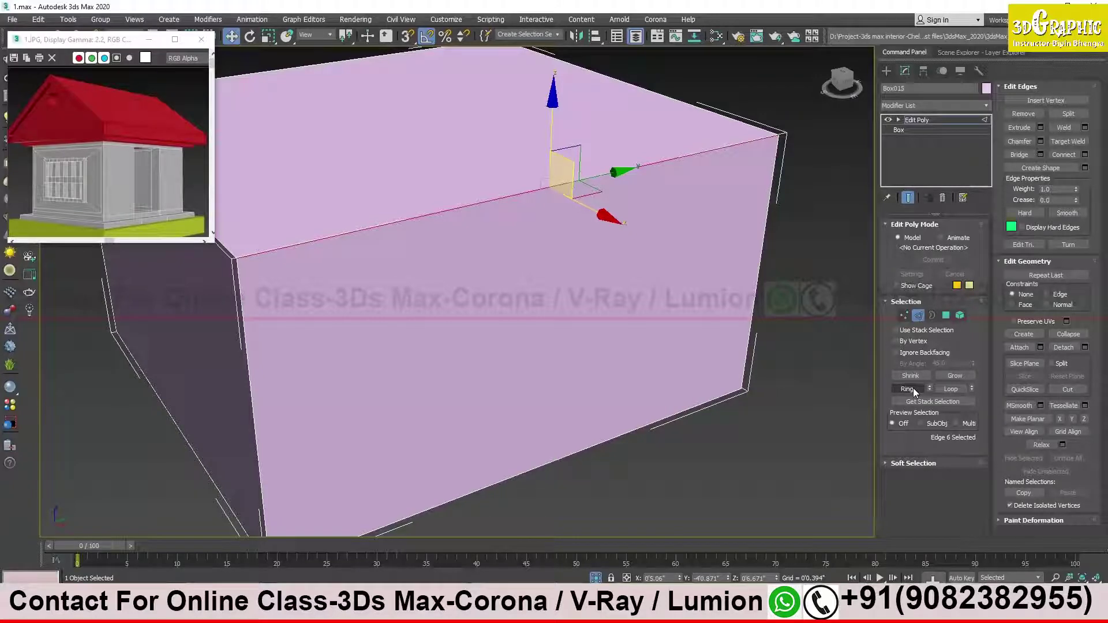
click(913, 388)
Orbit below the box and zoom to inspect the four ringed edges.
mouse_move(613, 379)
alt+middle_down()
mouse_move(597, 344)
mouse_move(616, 413)
mouse_move(556, 312)
mouse_move(421, 190)
alt+middle_up()
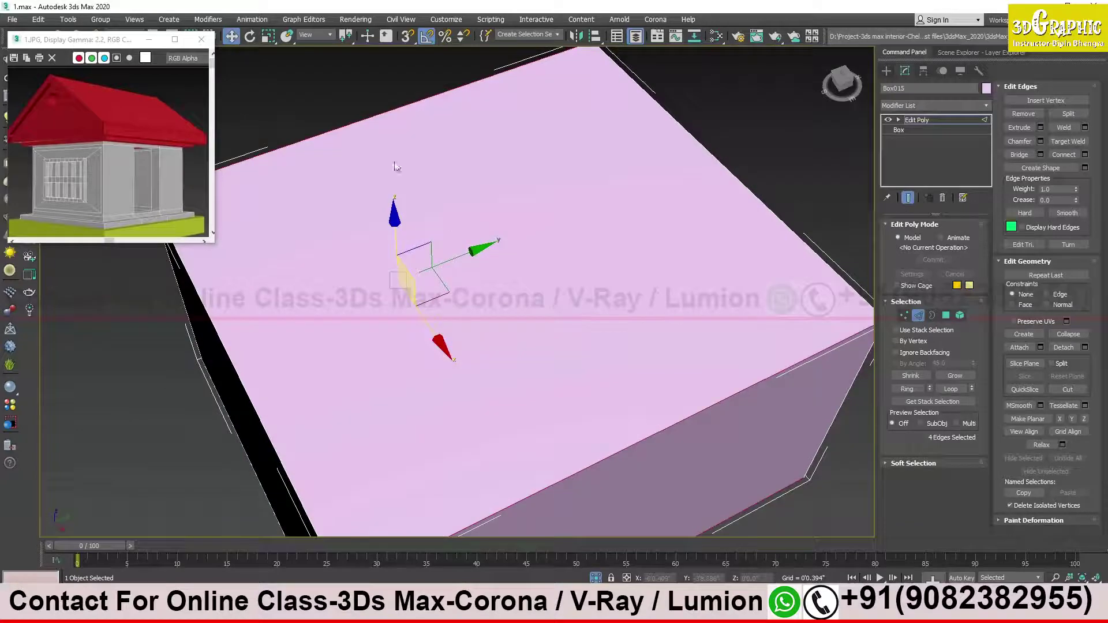
scroll(468, 241, down, 5)
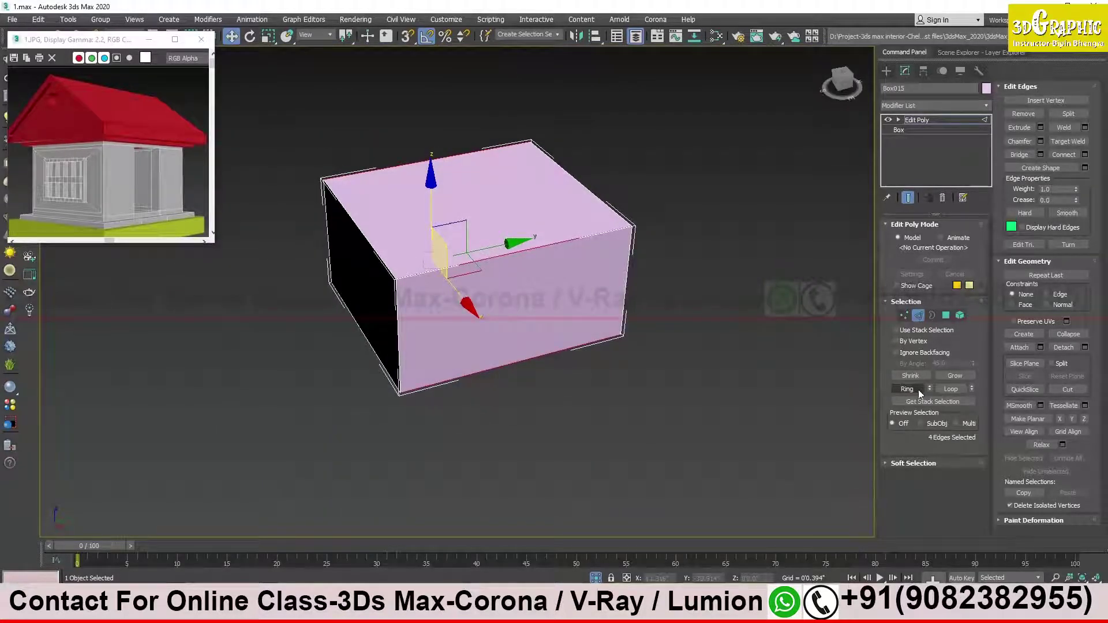
scroll(614, 336, up, 3)
scroll(735, 322, up, 1)
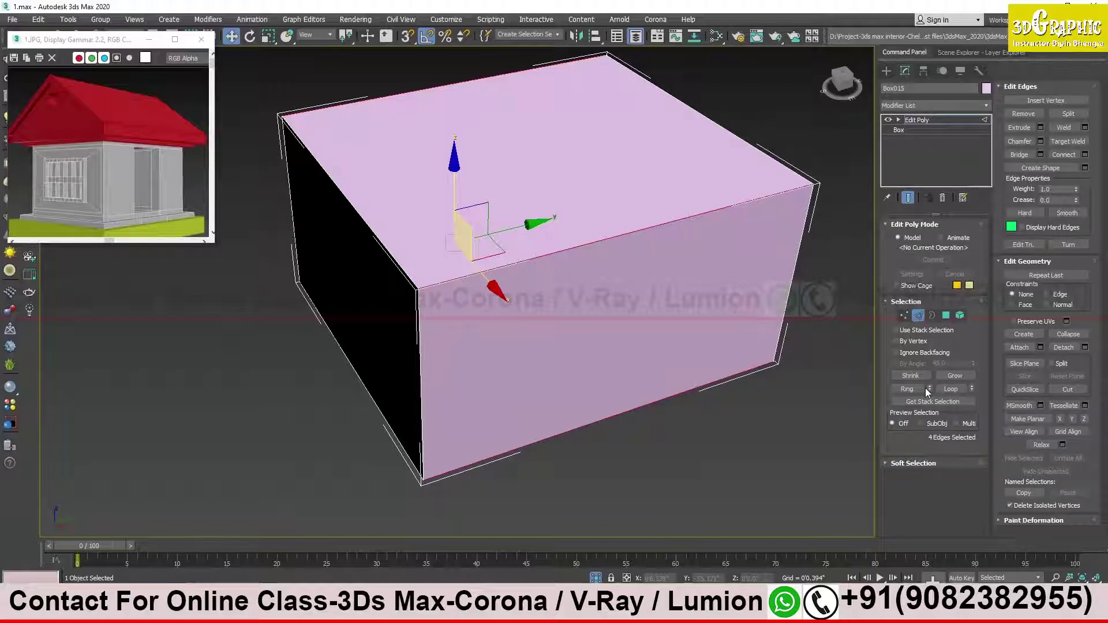
Preview Connect Edges with 2 segments across the four ringed edges, dividing the box into three panels.
right_click(607, 242)
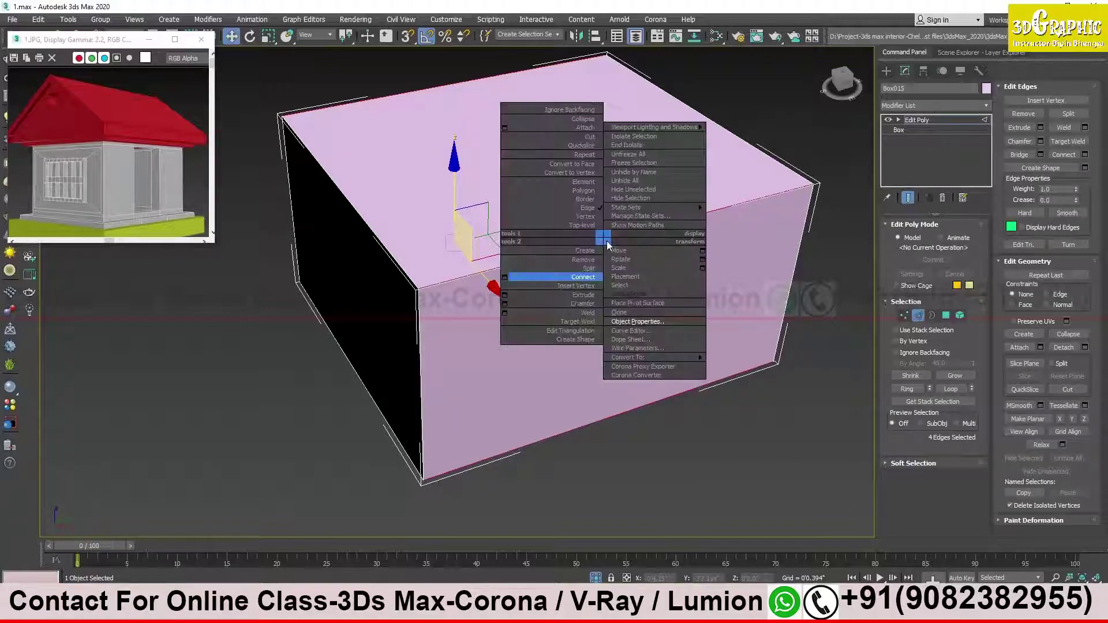
click(505, 280)
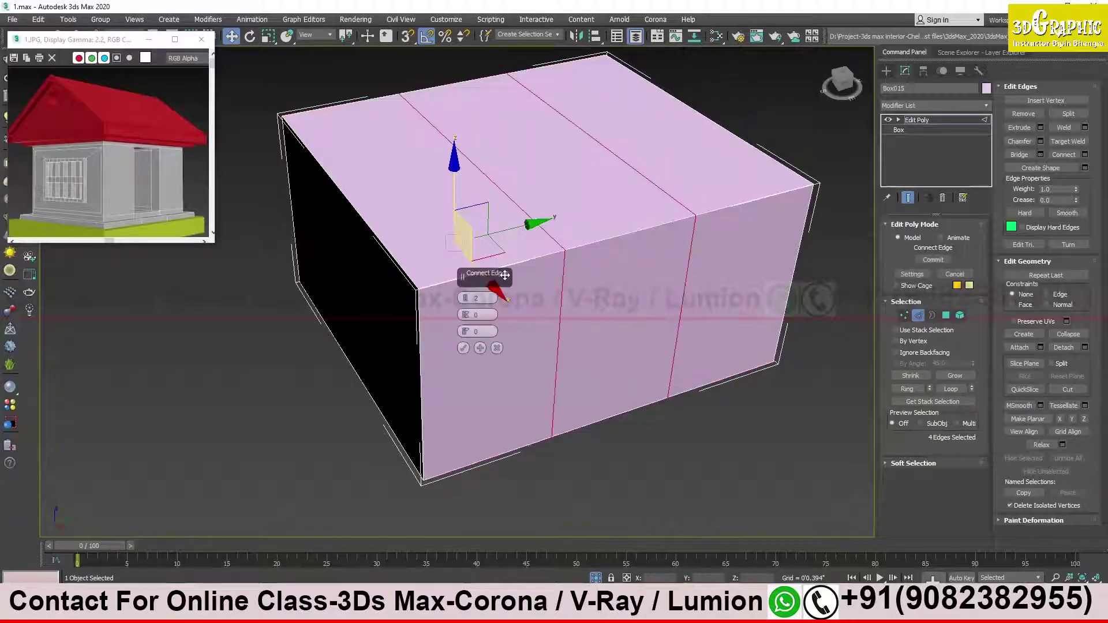
alt+middle_drag(678, 310, 635, 316)
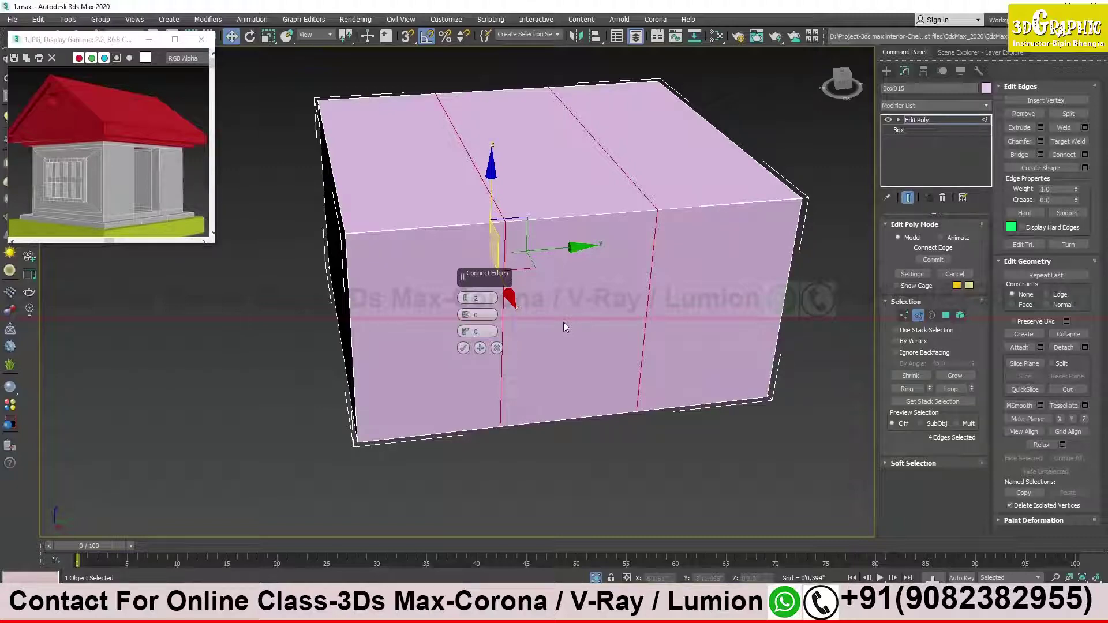
drag(485, 277, 241, 309)
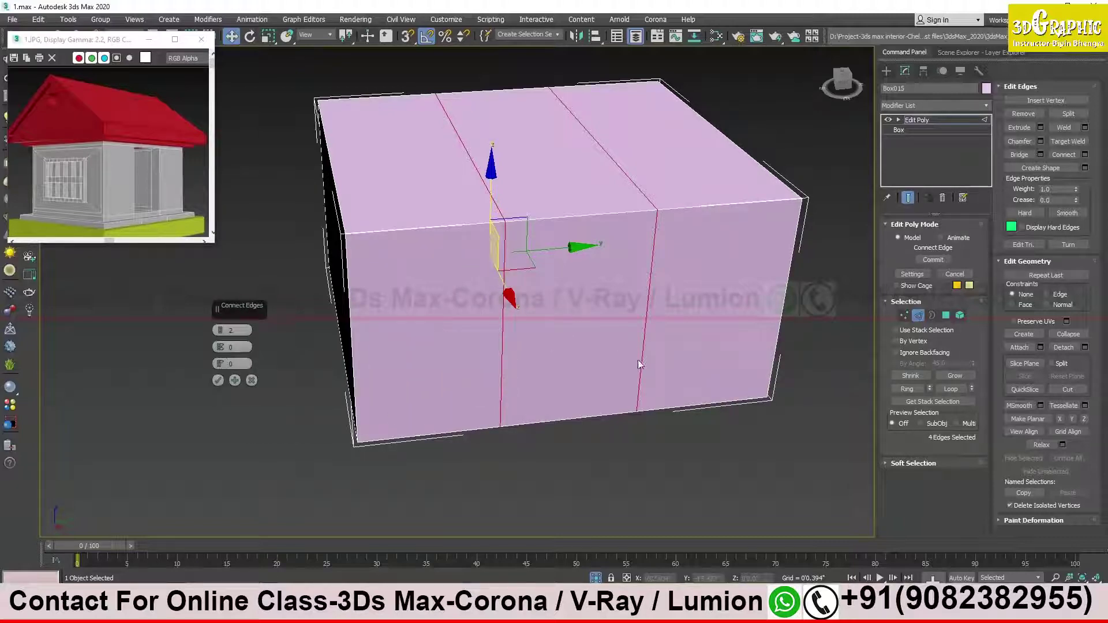
alt+middle_drag(645, 365, 625, 343)
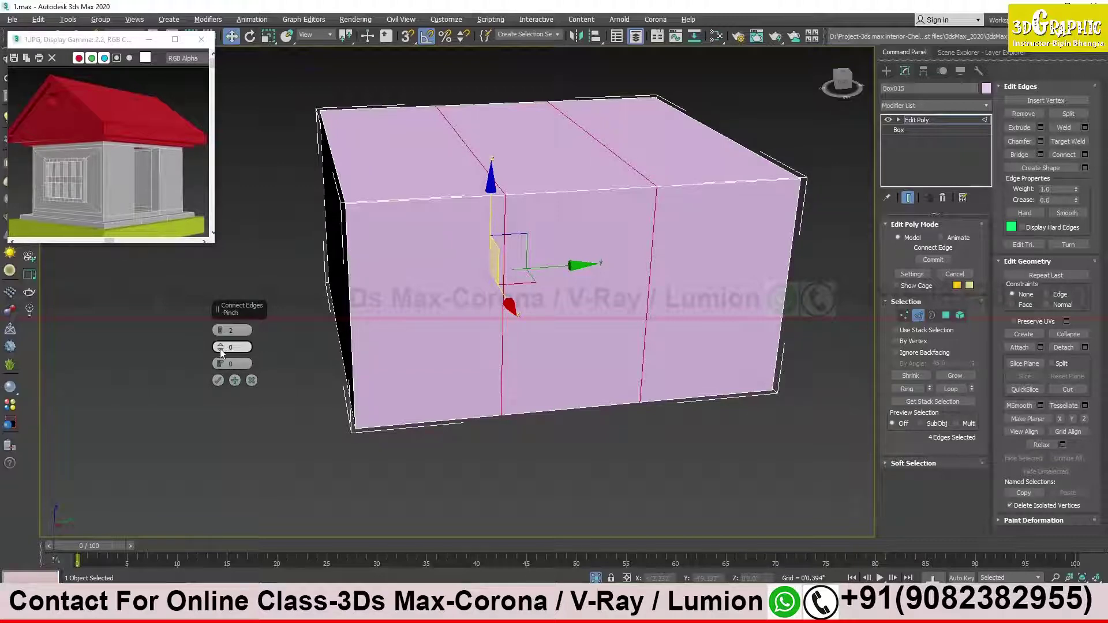
Set the Connect Edges Pinch to 4 and Slide to 27, shifting the loops off-centre.
mouse_move(220, 346)
mouse_down()
mouse_move(225, 388)
mouse_move(226, 313)
mouse_move(224, 380)
mouse_up()
mouse_move(224, 382)
mouse_down()
mouse_move(229, 315)
mouse_move(228, 330)
mouse_up()
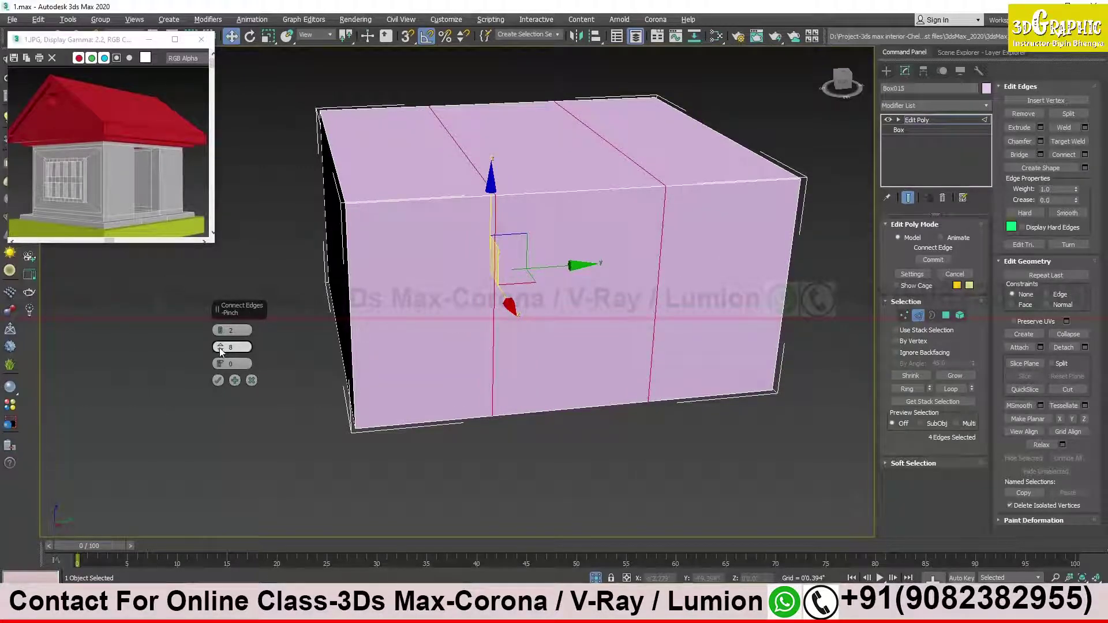
mouse_move(219, 347)
mouse_down()
mouse_move(222, 365)
mouse_move(233, 349)
mouse_up()
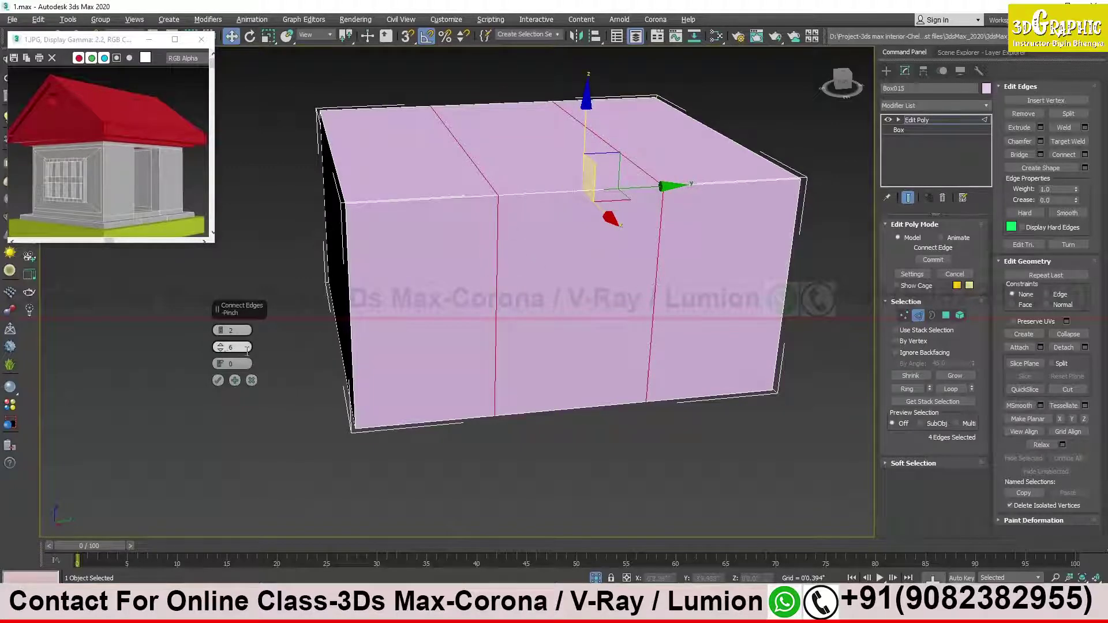
mouse_move(220, 347)
mouse_down()
mouse_move(219, 331)
mouse_move(218, 380)
mouse_move(212, 355)
mouse_up()
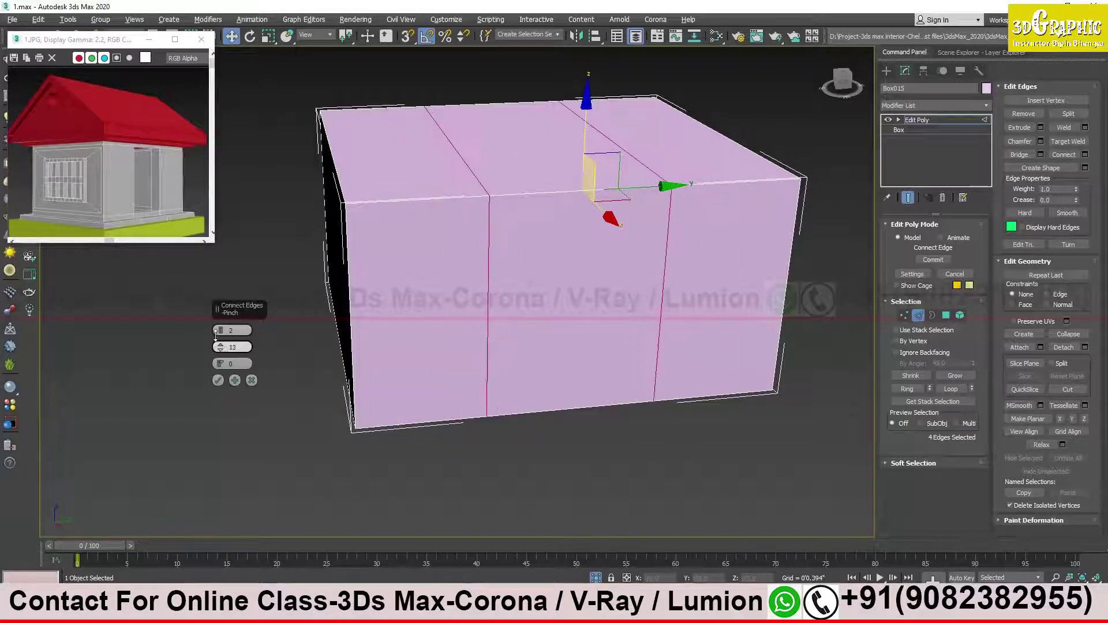
mouse_move(220, 364)
mouse_down()
mouse_move(210, 423)
mouse_move(258, 411)
mouse_move(241, 352)
mouse_up()
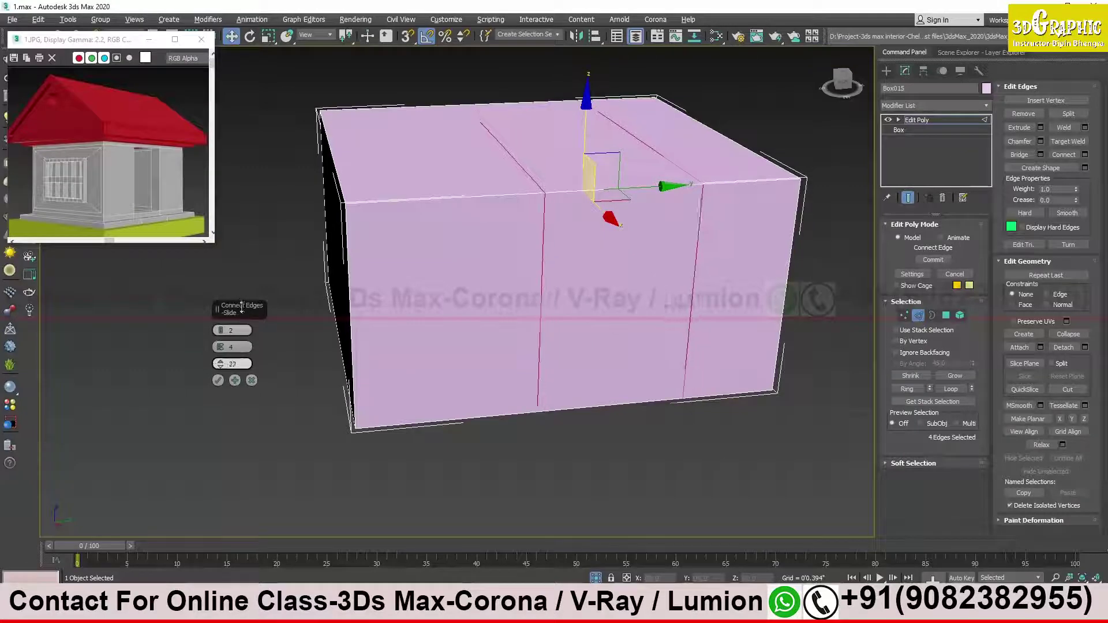
Reset the Slide, then settle on Pinch 5 and Slide -4 for the two loops.
drag(242, 352, 231, 363)
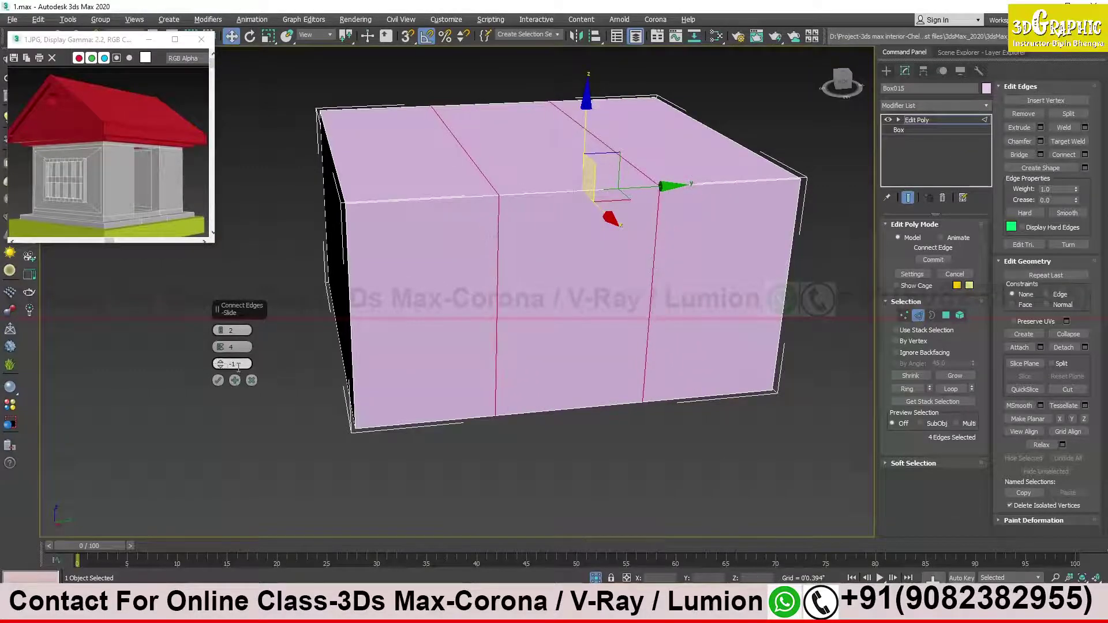
right_click(220, 363)
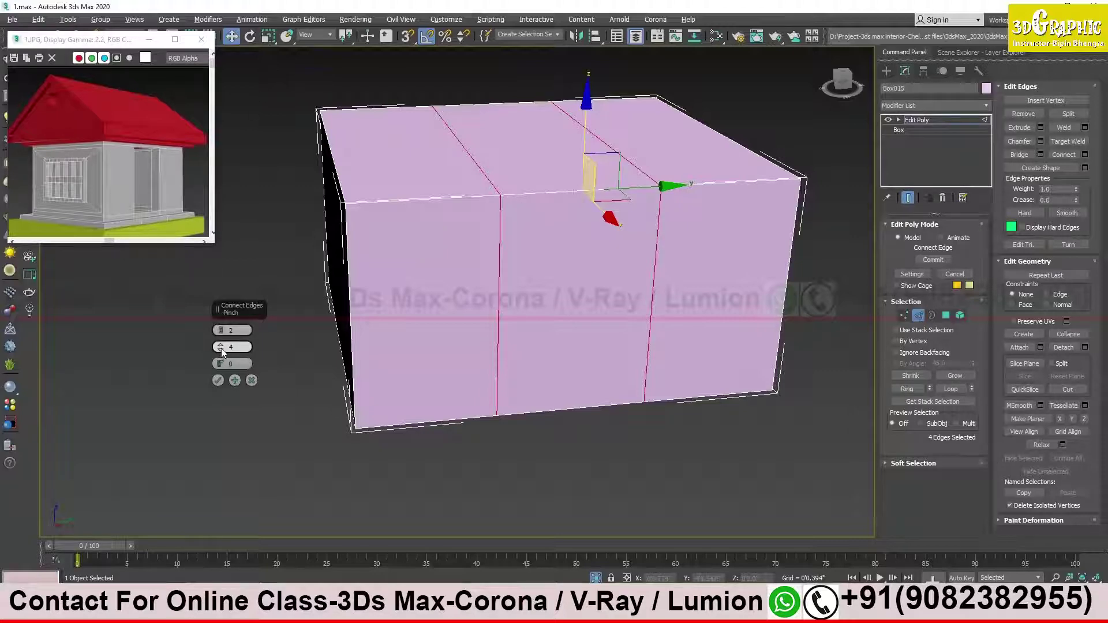
mouse_move(220, 347)
mouse_down()
mouse_move(232, 360)
mouse_move(242, 287)
mouse_move(247, 369)
mouse_move(258, 365)
mouse_up()
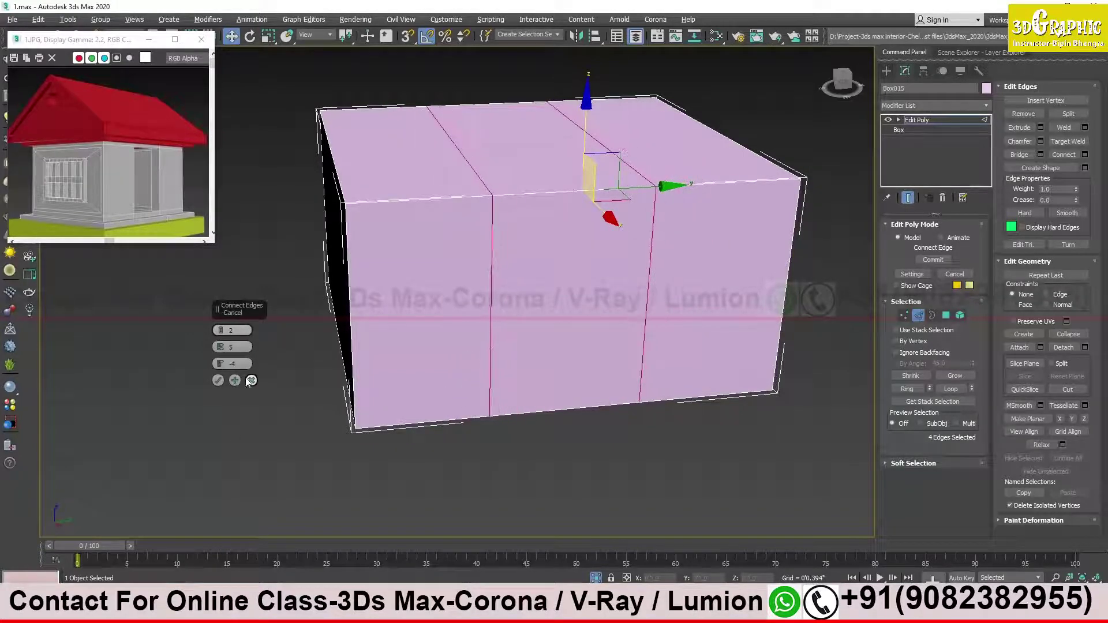